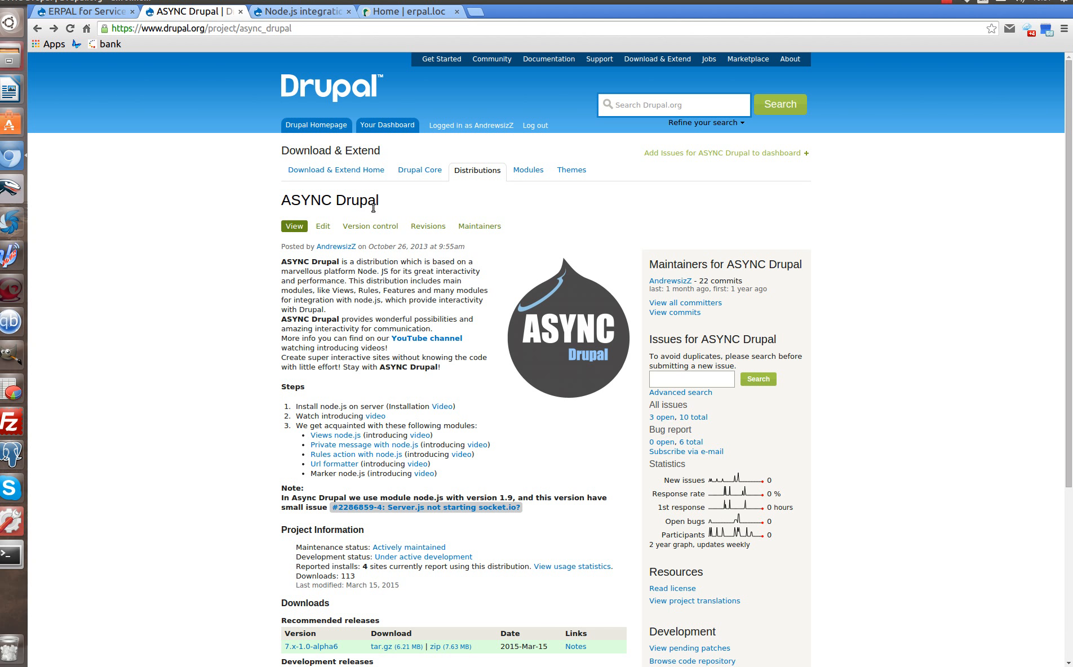
Review the ERPAL for Service Providers page on Drupal.org, then return to the local ERPAL Home dashboard.
{"action": "left_click", "coordinate": [77, 11]}
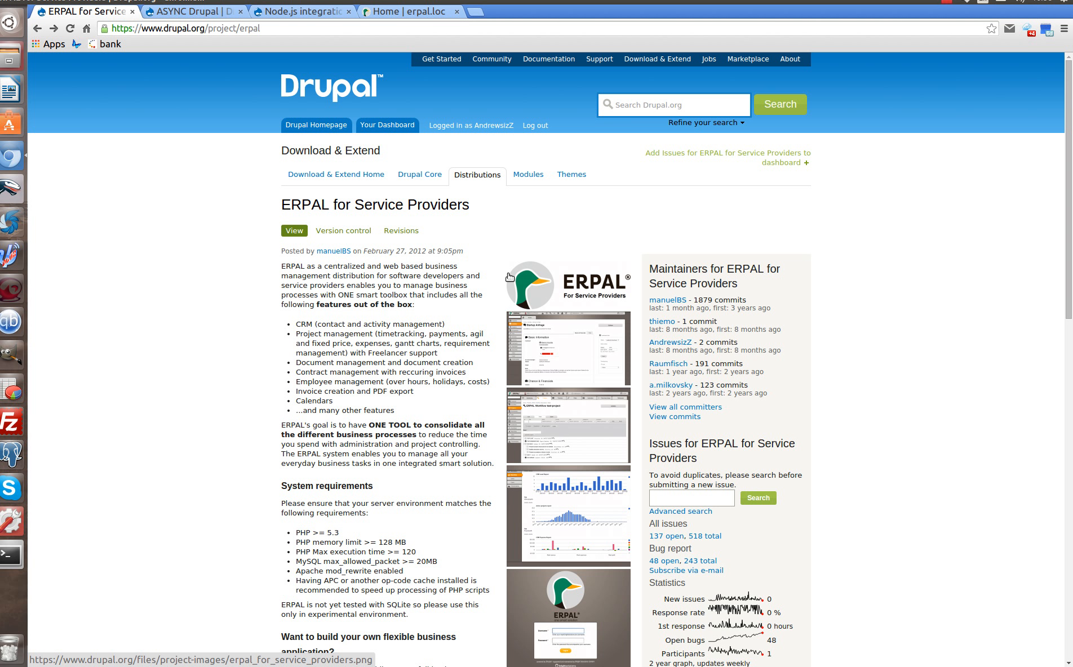
{"action": "left_click_drag", "start_coordinate": [270, 30], "coordinate": [28, 2]}
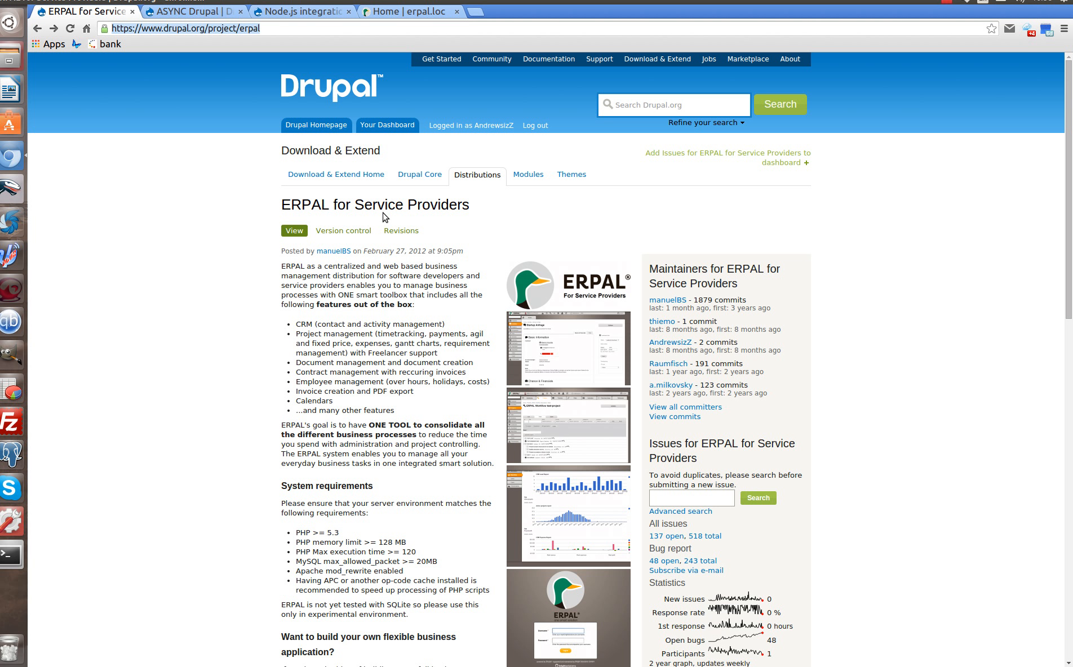
{"action": "scroll", "coordinate": [362, 488], "scroll_direction": "down", "scroll_amount": 5}
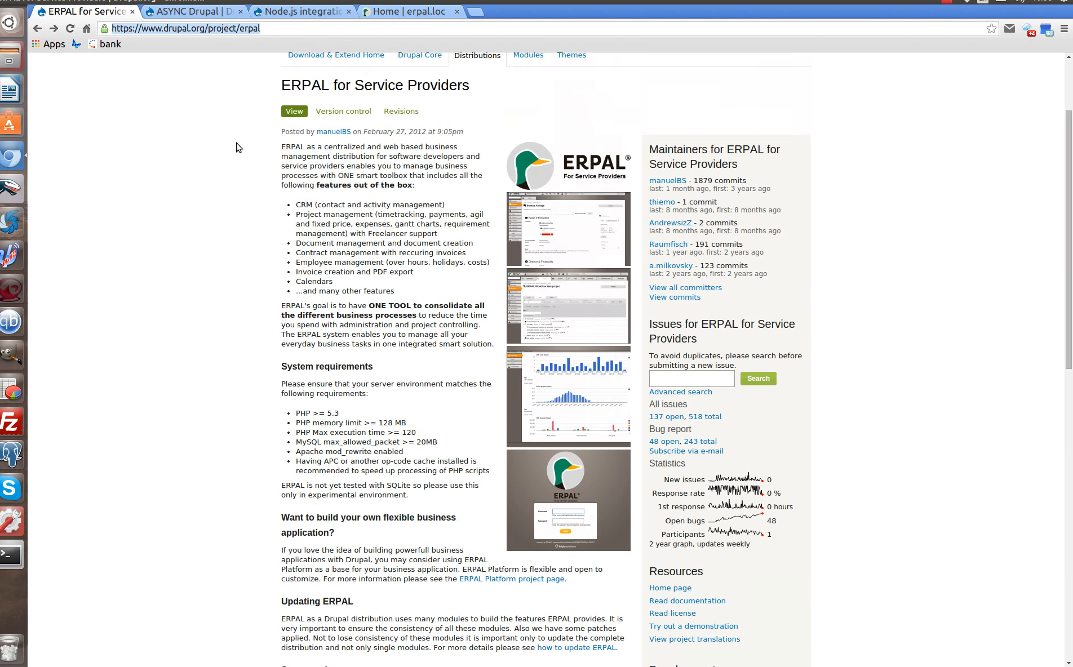
{"action": "scroll", "coordinate": [349, 103], "scroll_direction": "up", "scroll_amount": 5}
{"action": "left_click", "coordinate": [410, 12]}
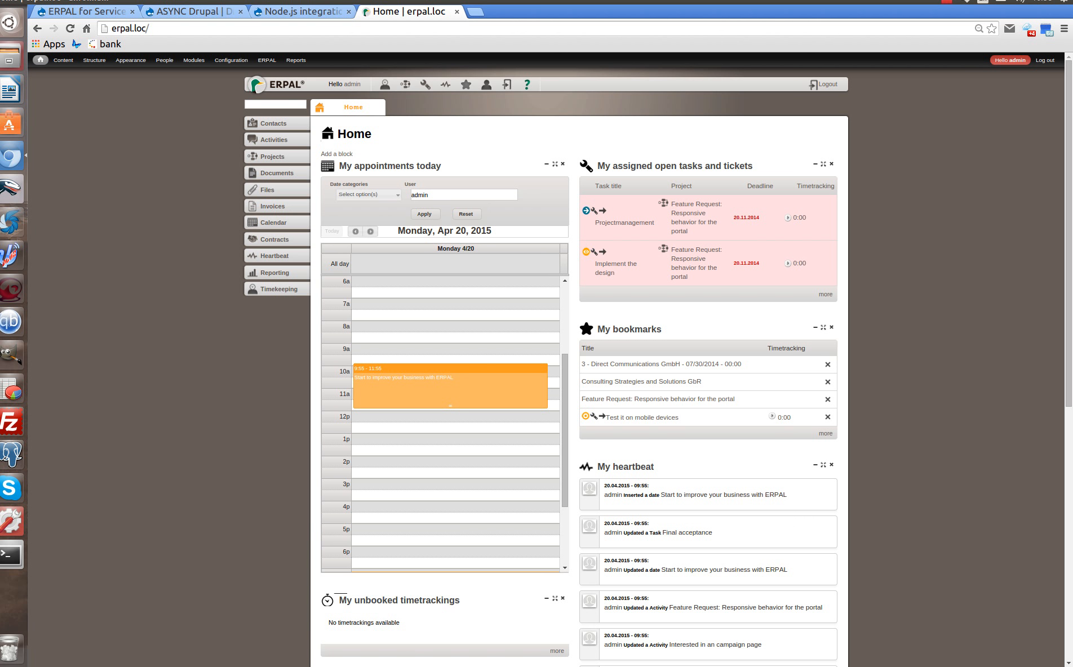
Bring the file manager window showing the async.loc folder over the ERPAL dashboard.
{"action": "left_click", "coordinate": [10, 56]}
{"action": "left_click", "coordinate": [10, 57]}
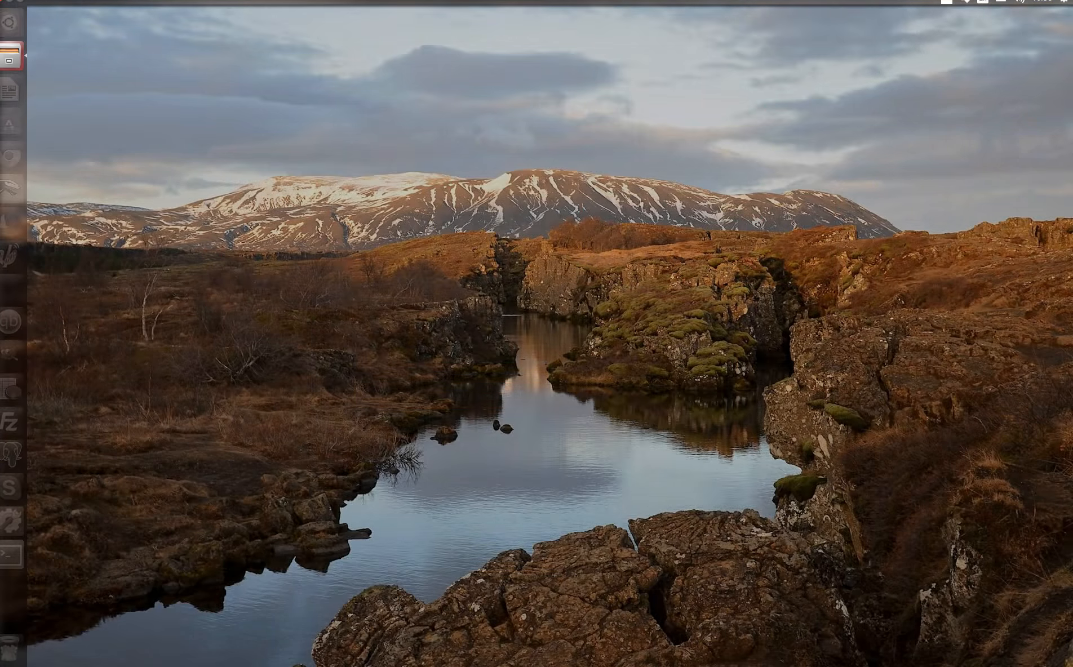
{"action": "key", "text": "Escape"}
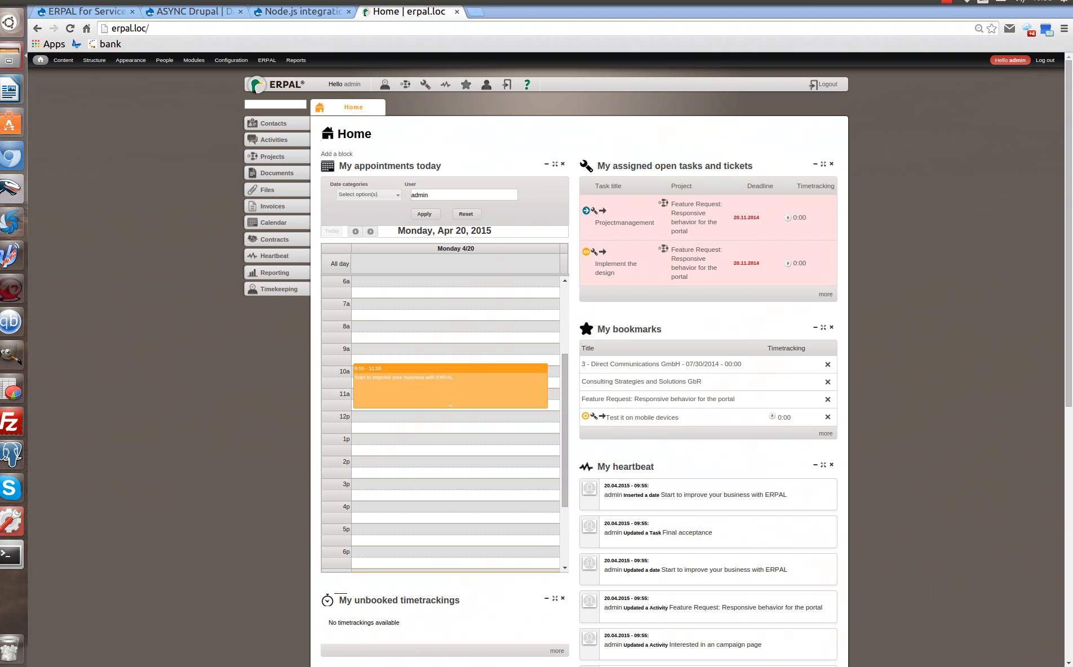
{"action": "left_click", "coordinate": [9, 56]}
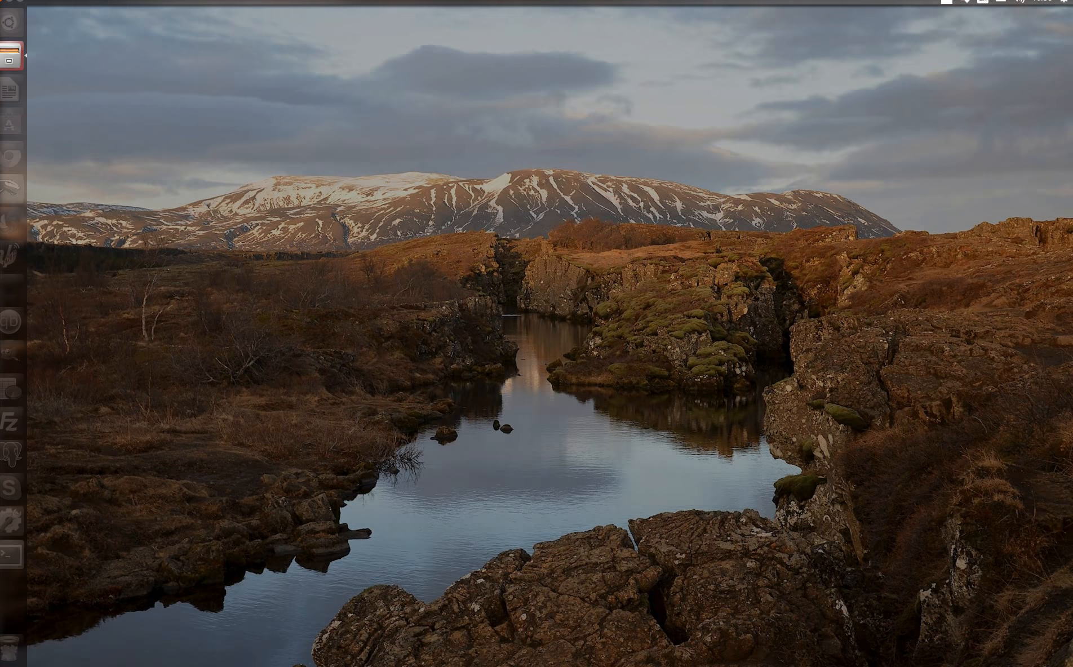
{"action": "left_click", "coordinate": [10, 57]}
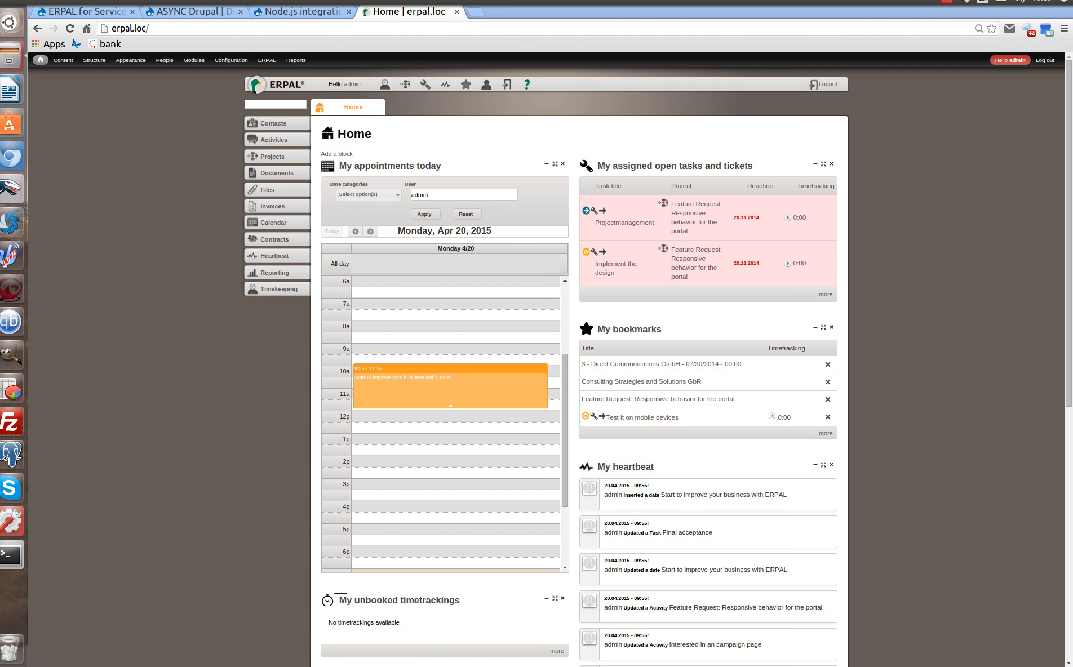
{"action": "left_click_drag", "start_coordinate": [0, 84], "coordinate": [496, 55]}
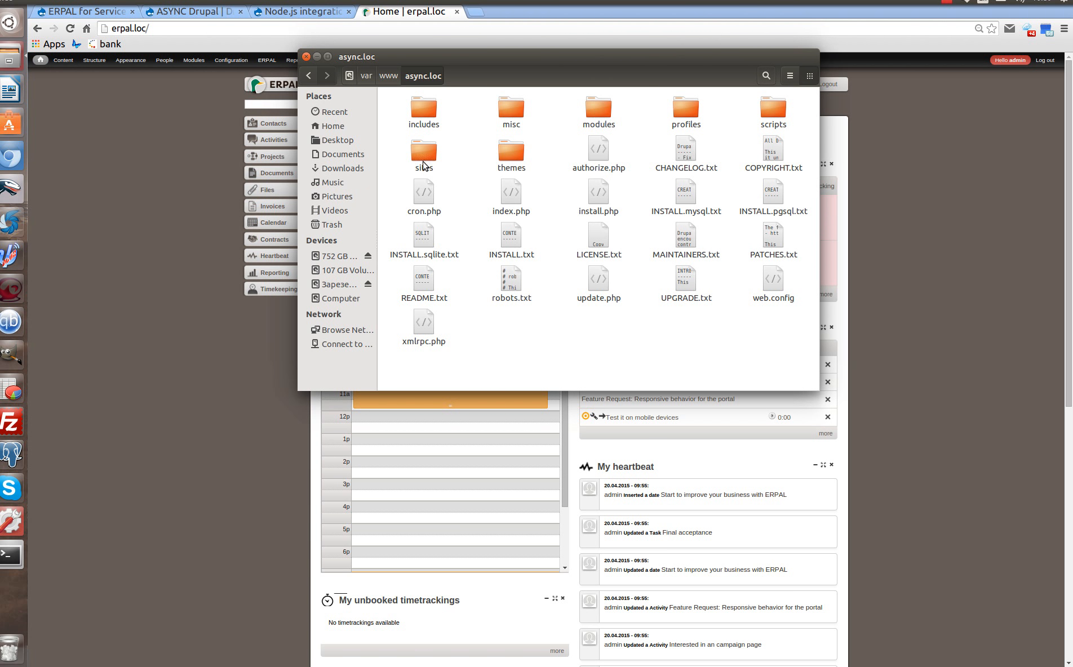
Open the async_drupal profile's modules/contrib folder in the file manager.
{"action": "double_click", "coordinate": [683, 115]}
{"action": "left_click", "coordinate": [426, 121]}
{"action": "double_click", "coordinate": [426, 121]}
{"action": "double_click", "coordinate": [424, 116]}
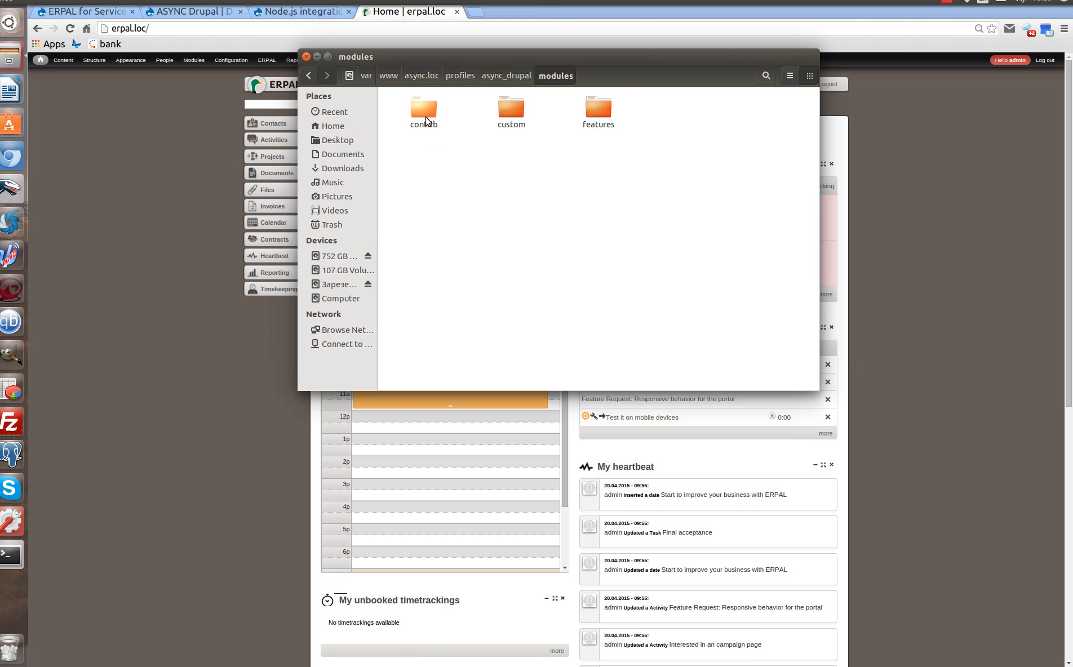
{"action": "double_click", "coordinate": [424, 109]}
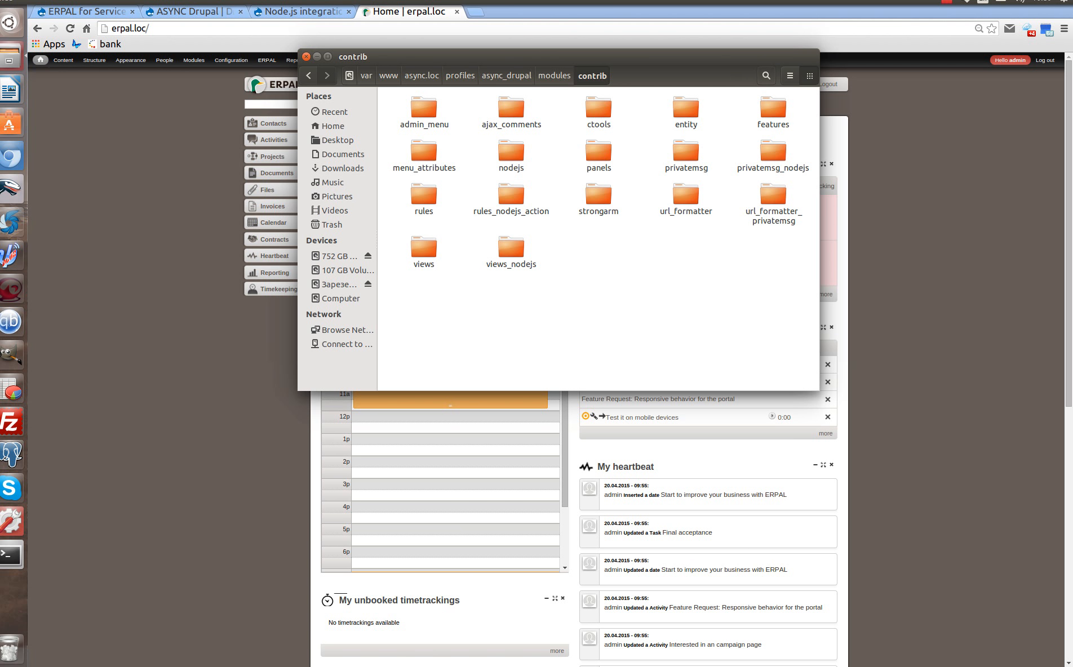
Open erpal.loc's sites/all/modules in a second file window and arrange both windows.
{"action": "key", "text": "alt+Tab"}
{"action": "left_click_drag", "start_coordinate": [0, 388], "coordinate": [595, 336]}
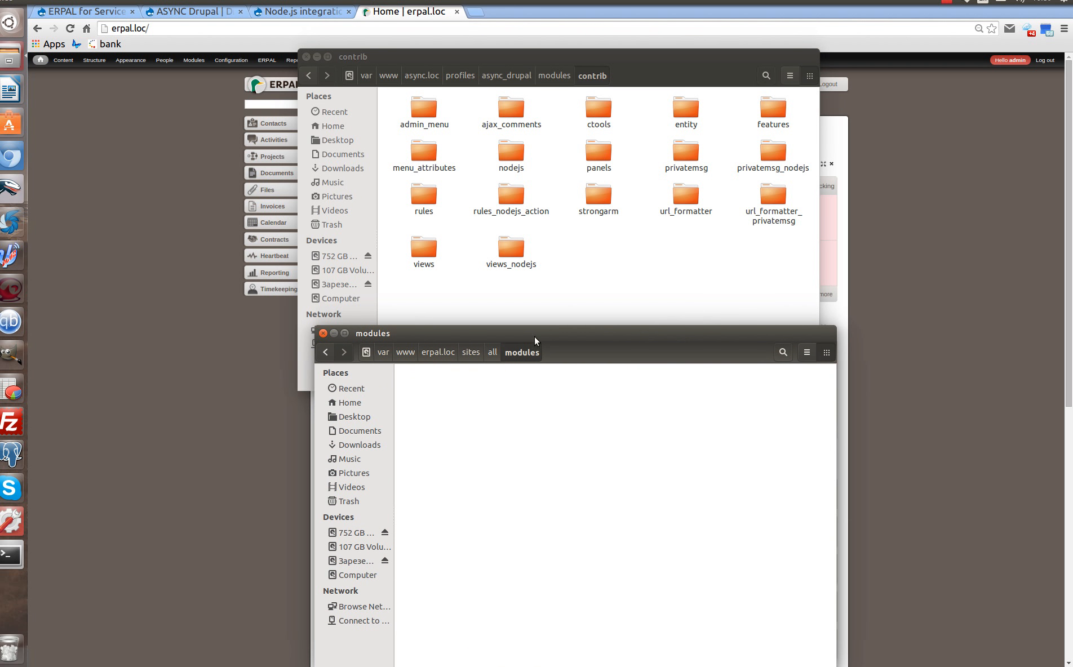
{"action": "left_click", "coordinate": [469, 358]}
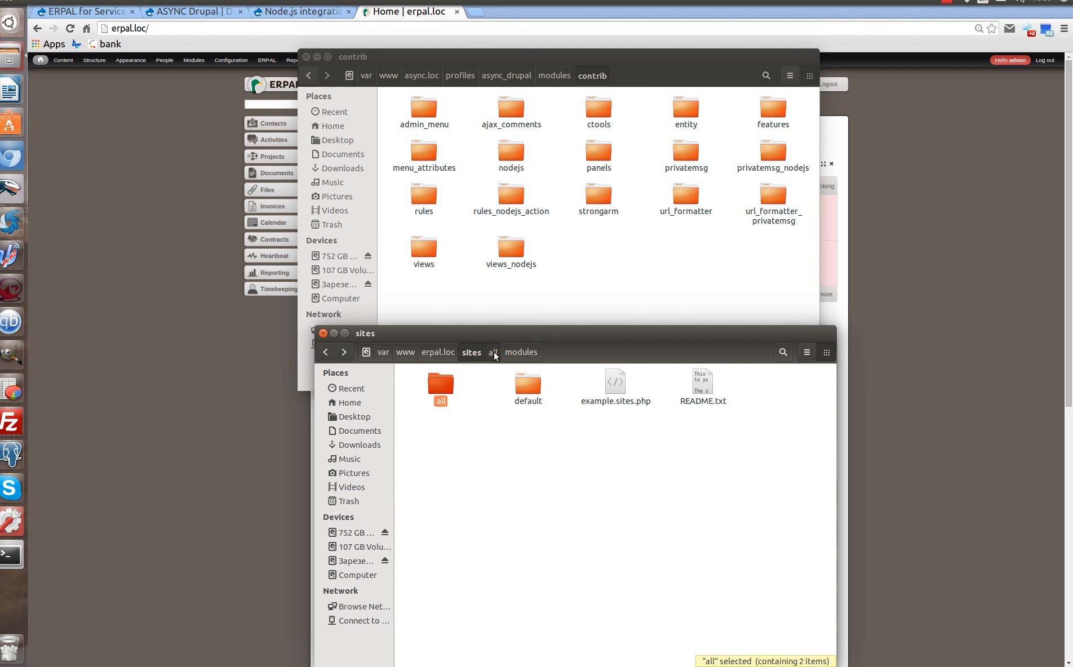
{"action": "left_click", "coordinate": [493, 351]}
{"action": "left_click", "coordinate": [530, 352]}
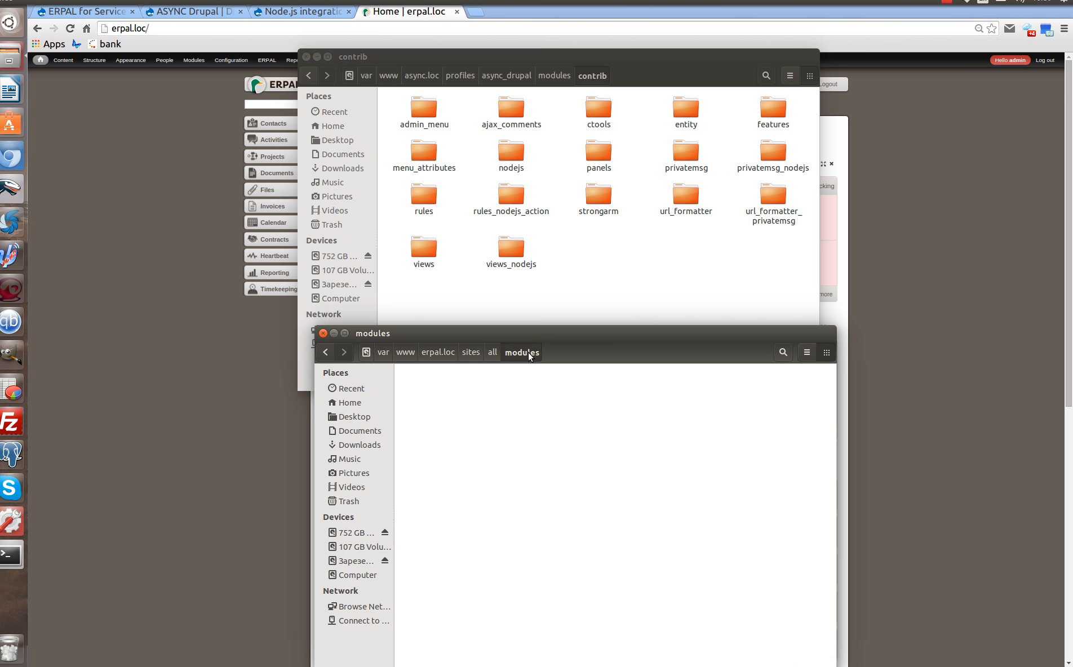
{"action": "left_click_drag", "start_coordinate": [578, 61], "coordinate": [593, 24]}
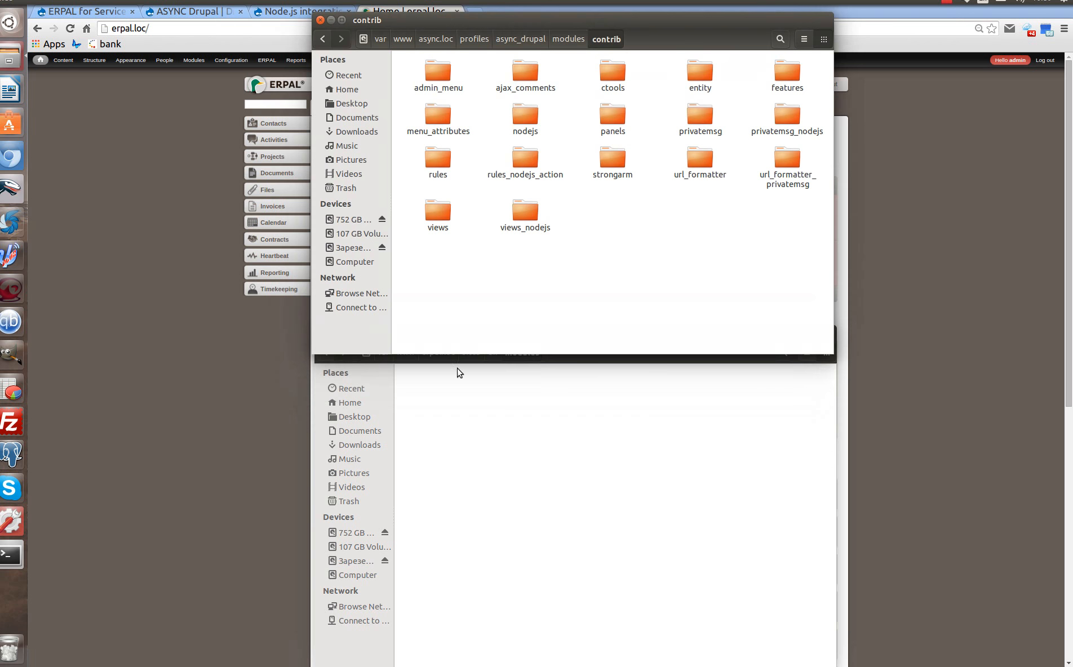
{"action": "left_click", "coordinate": [505, 378]}
{"action": "left_click_drag", "start_coordinate": [540, 328], "coordinate": [540, 361]}
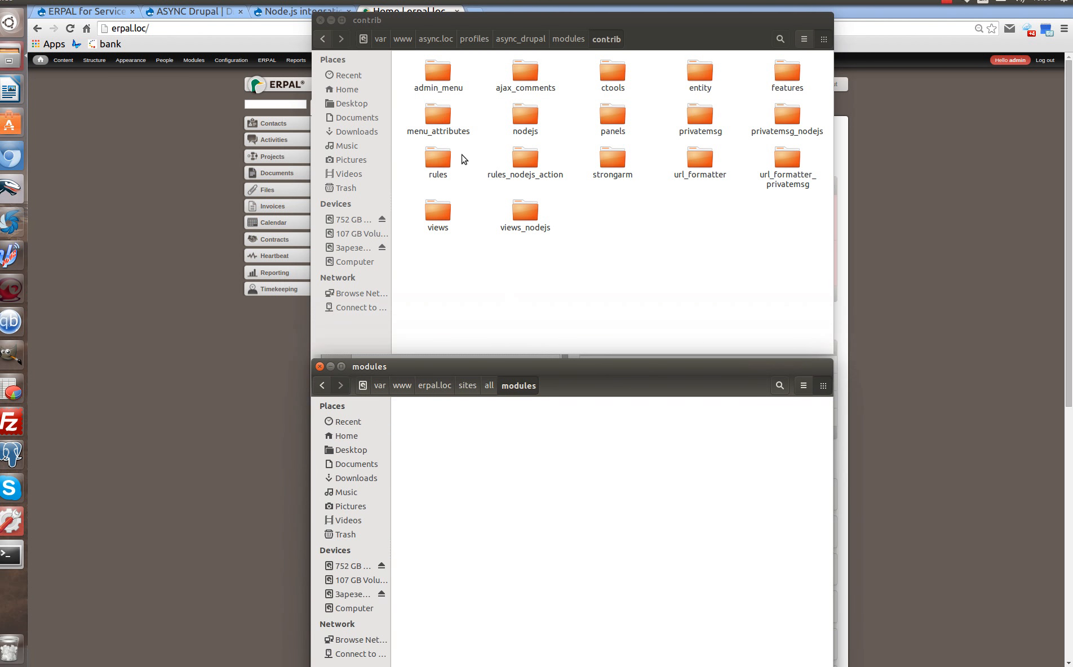
Copy the rules, rules_nodejs_action, views_nodejs and nodejs folders into erpal.loc's sites/all/modules.
{"action": "left_click", "coordinate": [446, 162]}
{"action": "left_click", "coordinate": [526, 161], "text": "ctrl"}
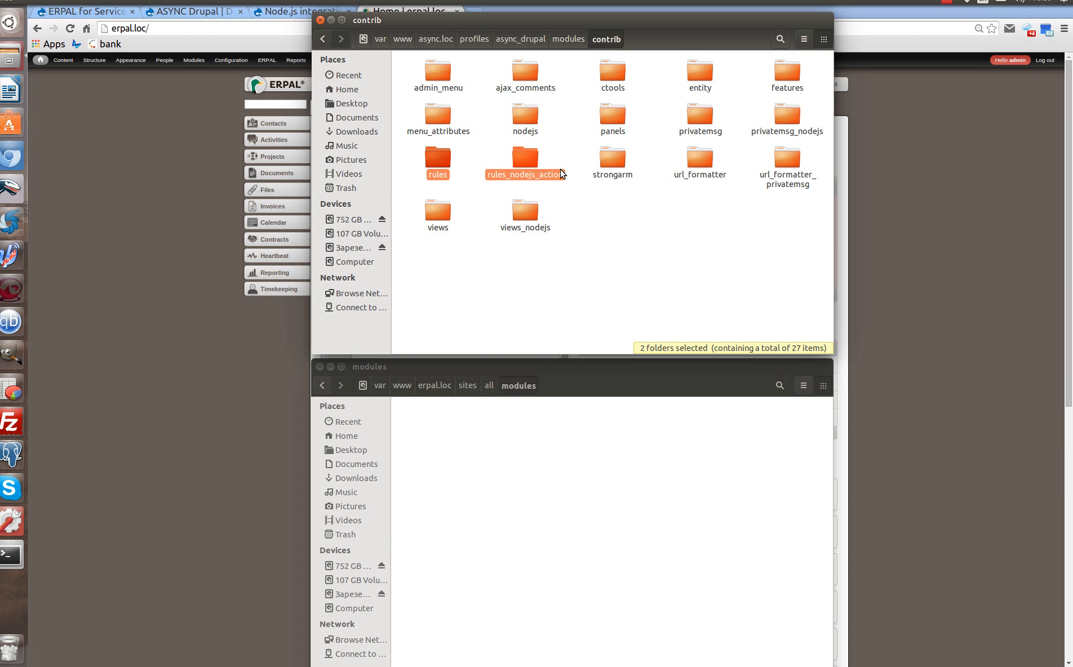
{"action": "left_click", "coordinate": [524, 221], "text": "ctrl"}
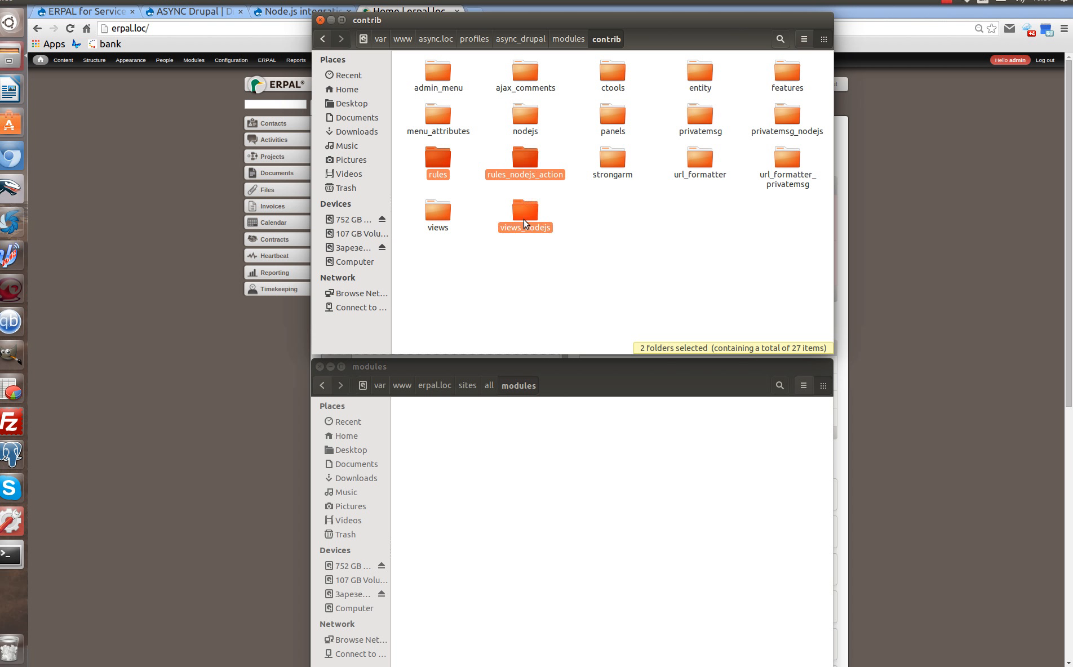
{"action": "left_click", "coordinate": [525, 116], "text": "ctrl"}
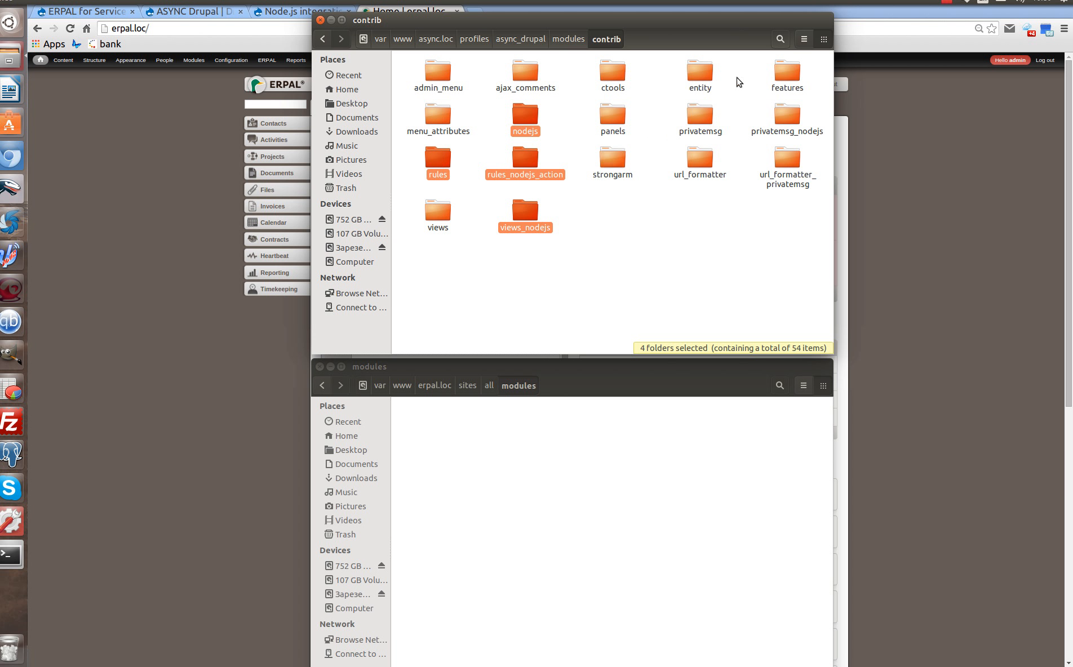
{"action": "right_click", "coordinate": [524, 160]}
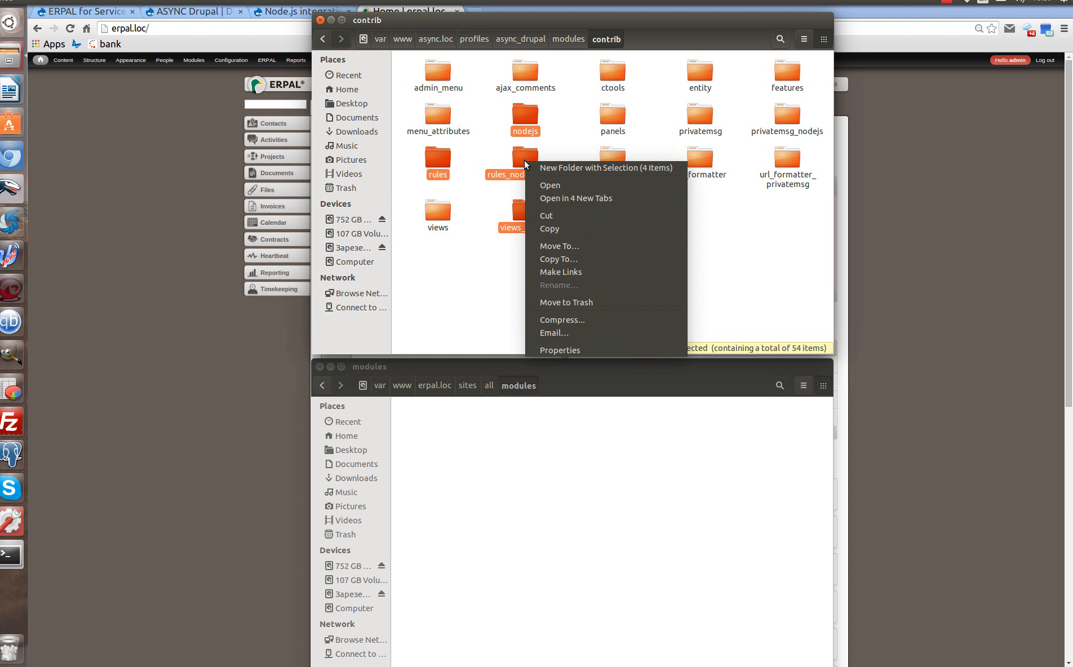
{"action": "left_click", "coordinate": [581, 223]}
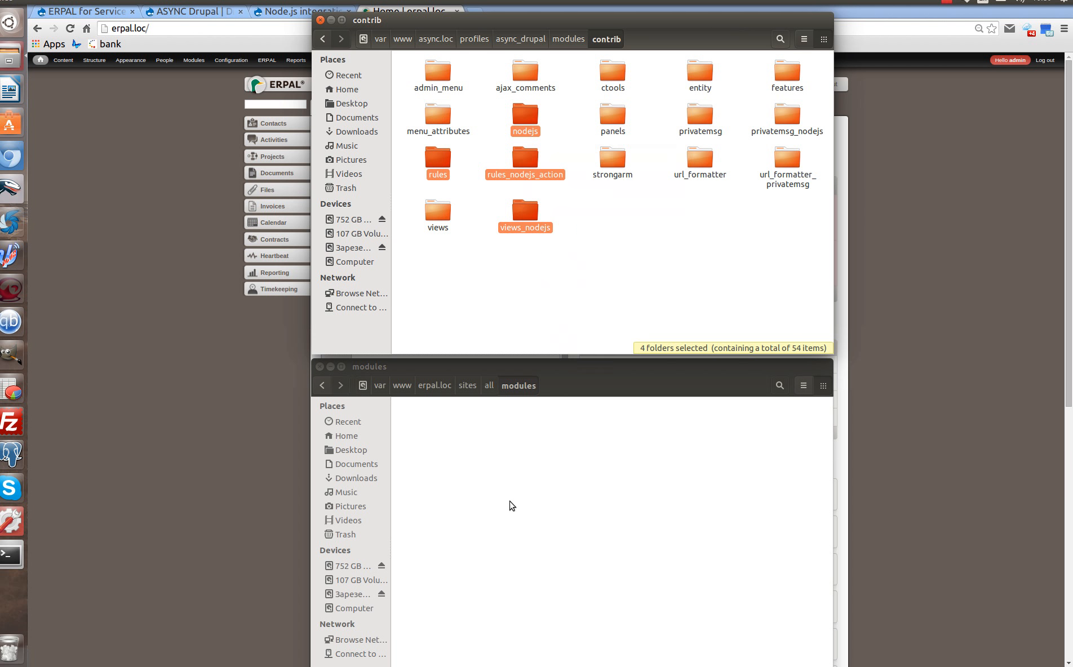
{"action": "right_click", "coordinate": [511, 503]}
{"action": "left_click", "coordinate": [536, 540]}
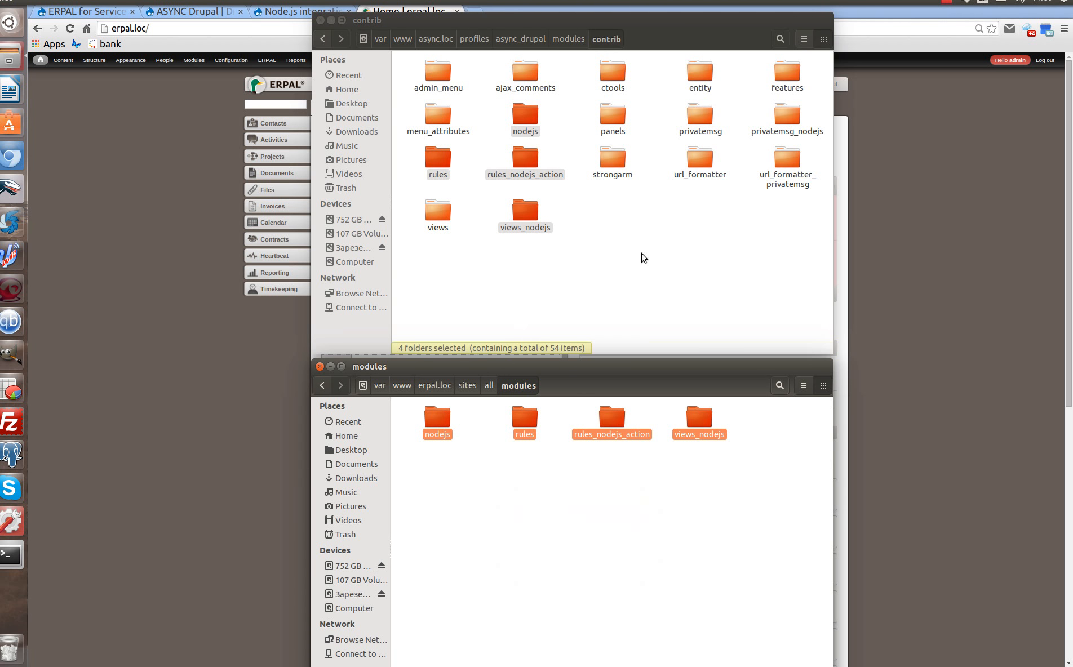
{"action": "left_click", "coordinate": [626, 575]}
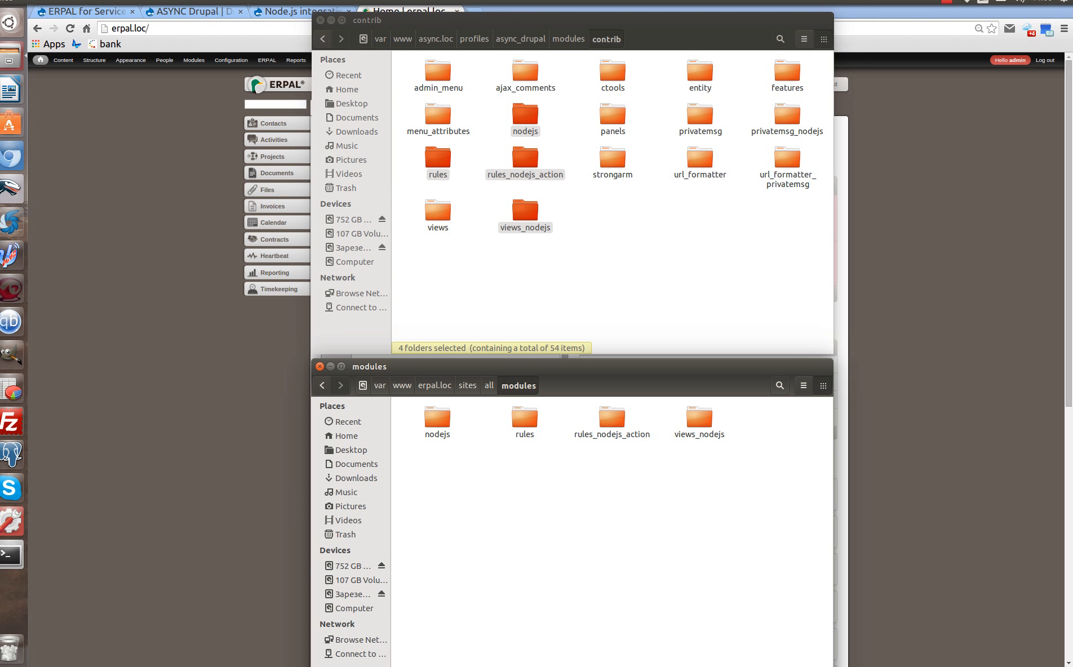
{"action": "left_click", "coordinate": [10, 555]}
{"action": "left_click_drag", "start_coordinate": [366, 243], "coordinate": [591, 239]}
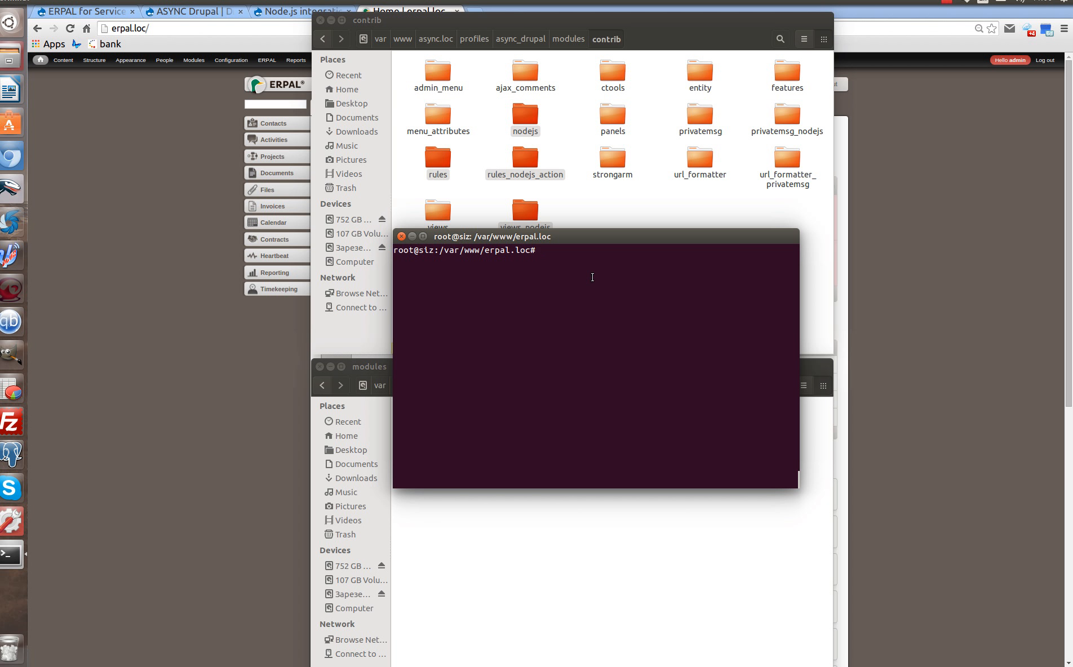
Type 'drush en nodejs nodejs_config nodejs_watchdog rules_nodejs_action views_nodejs', correcting the typos.
{"action": "type", "text": "drush en nodejs nodejs_config n"}
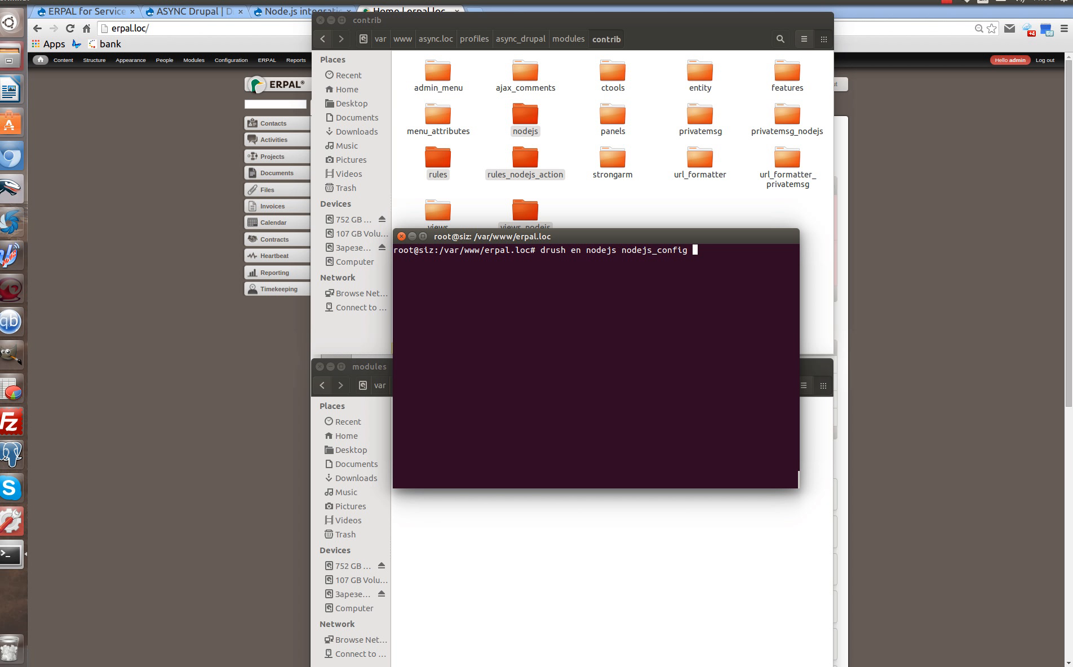
{"action": "type", "text": "odejs"}
{"action": "type", "text": "_warchdo"}
{"action": "key", "text": "Left"}
{"action": "key", "text": "Left"}
{"action": "key", "text": "Left"}
{"action": "key", "text": "Left"}
{"action": "key", "text": "BackSpace"}
{"action": "type", "text": "t"}
{"action": "key", "text": "Right"}
{"action": "key", "text": "Right"}
{"action": "key", "text": "Right"}
{"action": "key", "text": "Right"}
{"action": "key", "text": "Right"}
{"action": "type", "text": "rule"}
{"action": "type", "text": "s_no"}
{"action": "type", "text": "dejs"}
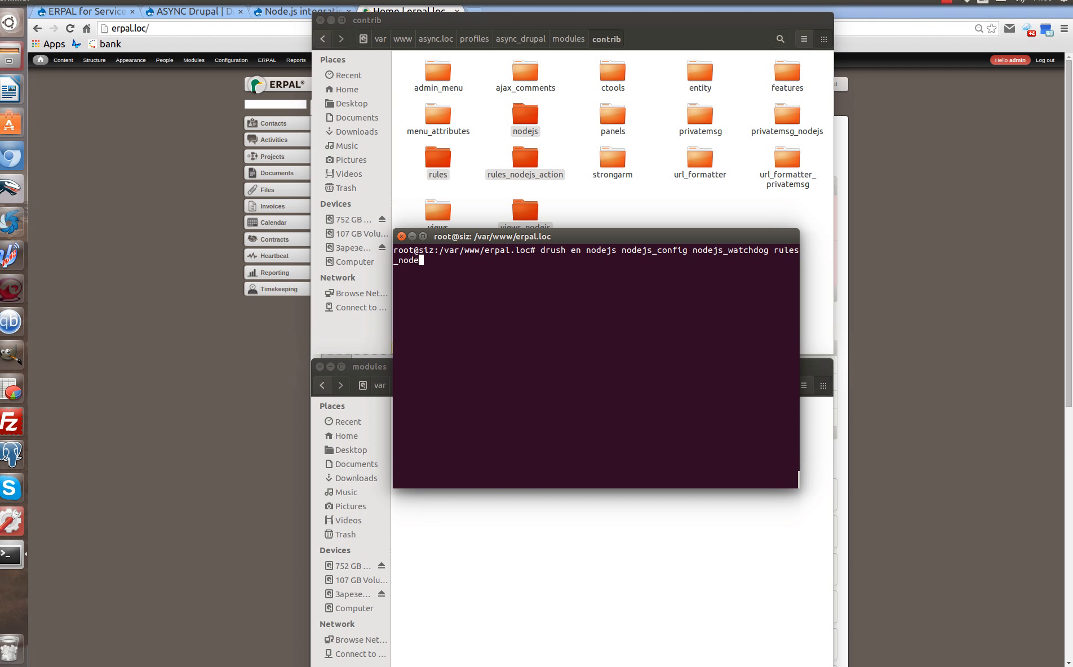
{"action": "type", "text": "_action views_nodajs"}
{"action": "key", "text": "Left"}
{"action": "key", "text": "Left"}
{"action": "key", "text": "BackSpace"}
{"action": "type", "text": "e"}
{"action": "key", "text": "Right"}
{"action": "key", "text": "Right"}
Copy nodejs_marker from async_drupal's custom modules into erpal.loc's sites/all/modules.
{"action": "left_click_drag", "start_coordinate": [624, 234], "coordinate": [0, 243]}
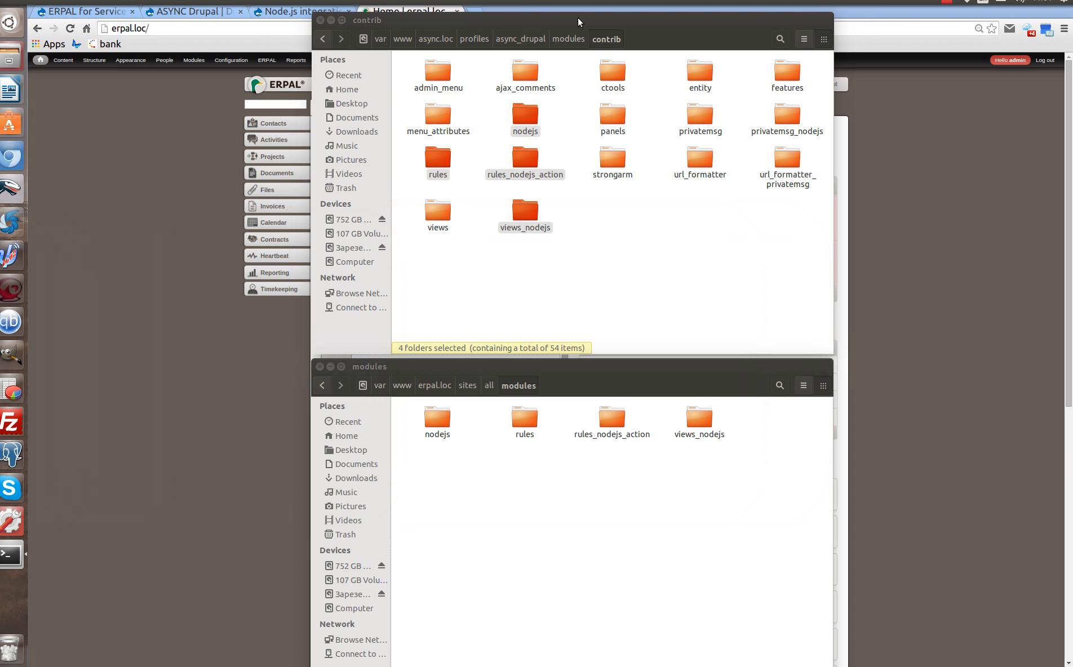
{"action": "left_click", "coordinate": [568, 39]}
{"action": "double_click", "coordinate": [529, 81]}
{"action": "left_click", "coordinate": [440, 69]}
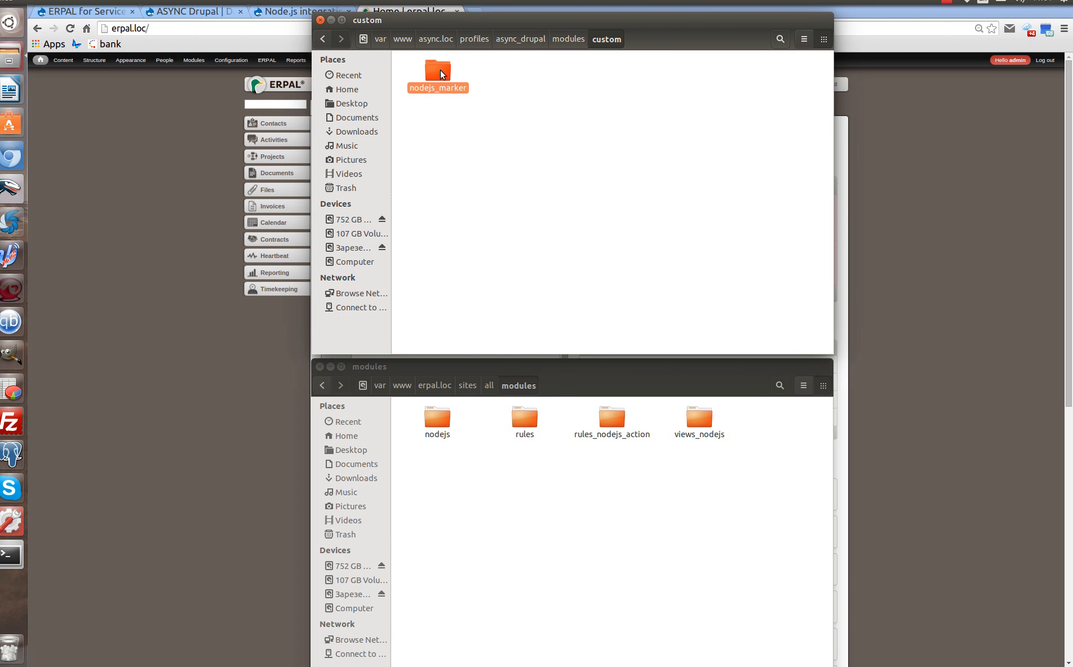
{"action": "right_click", "coordinate": [443, 85]}
{"action": "left_click", "coordinate": [483, 136]}
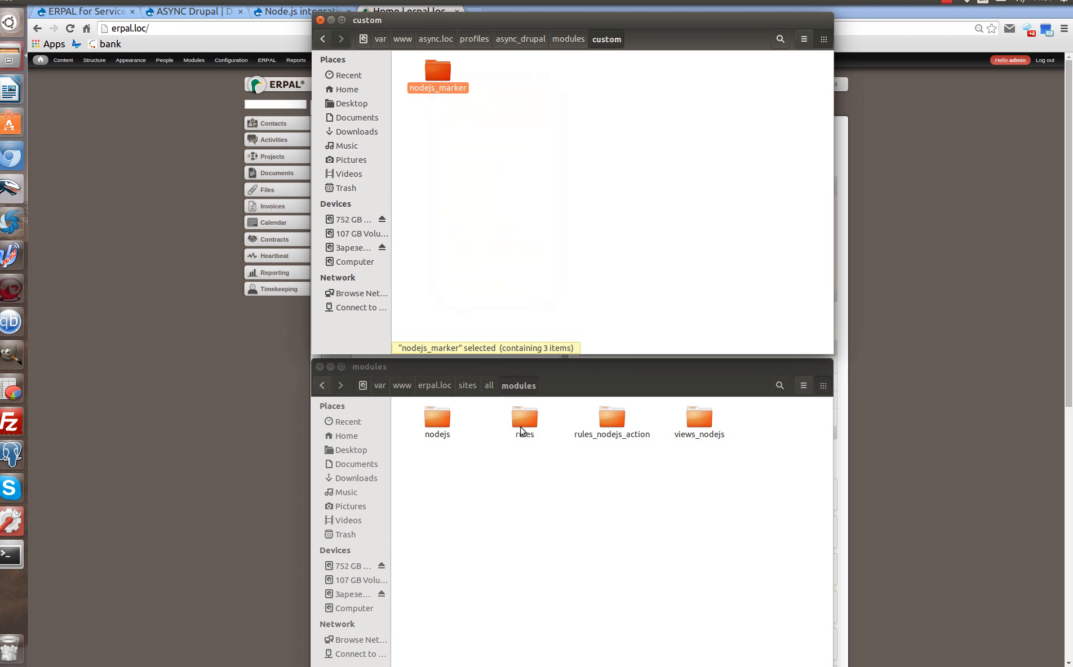
{"action": "right_click", "coordinate": [550, 572]}
{"action": "left_click", "coordinate": [576, 606]}
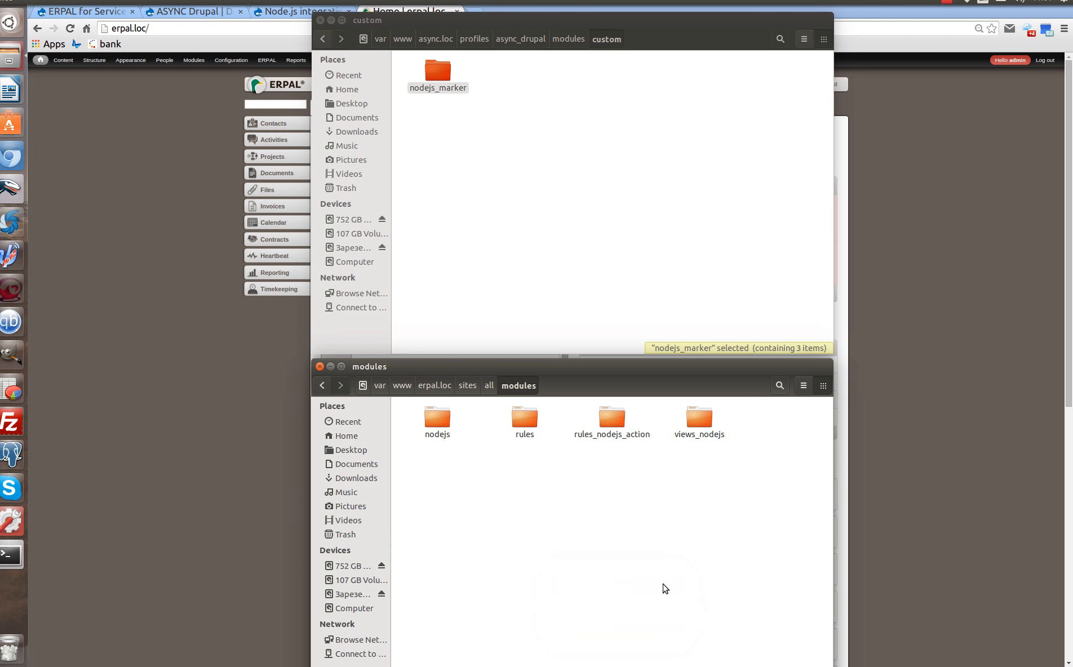
Append nodejs_marker, rules, rules_admin, rules_conditional and -y to the drush en command.
{"action": "key", "text": "alt+Tab"}
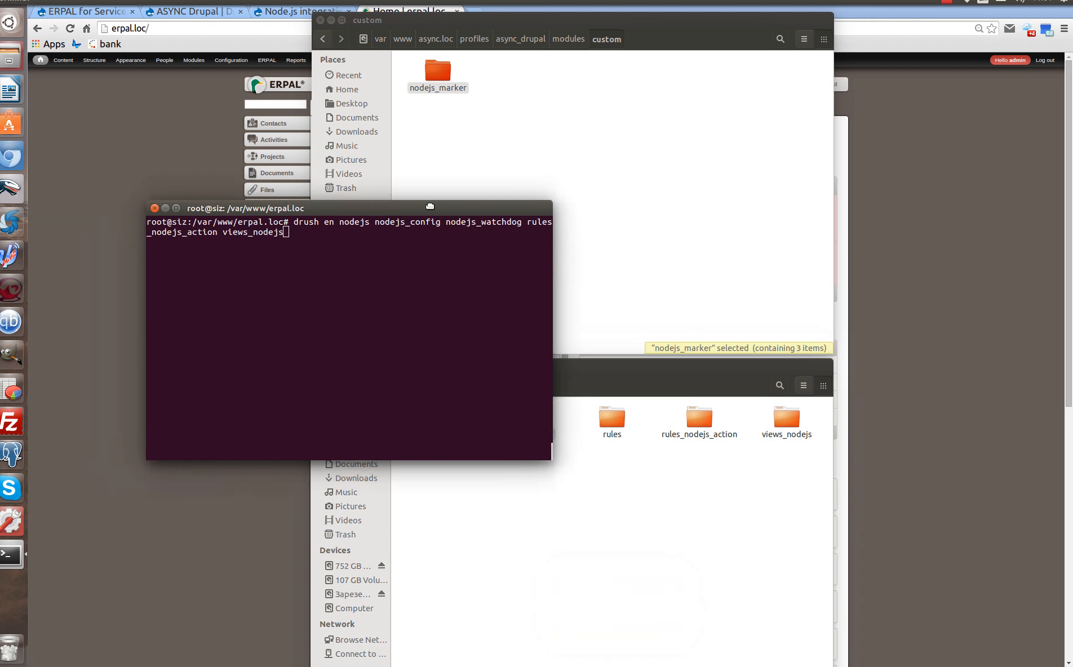
{"action": "type", "text": "node"}
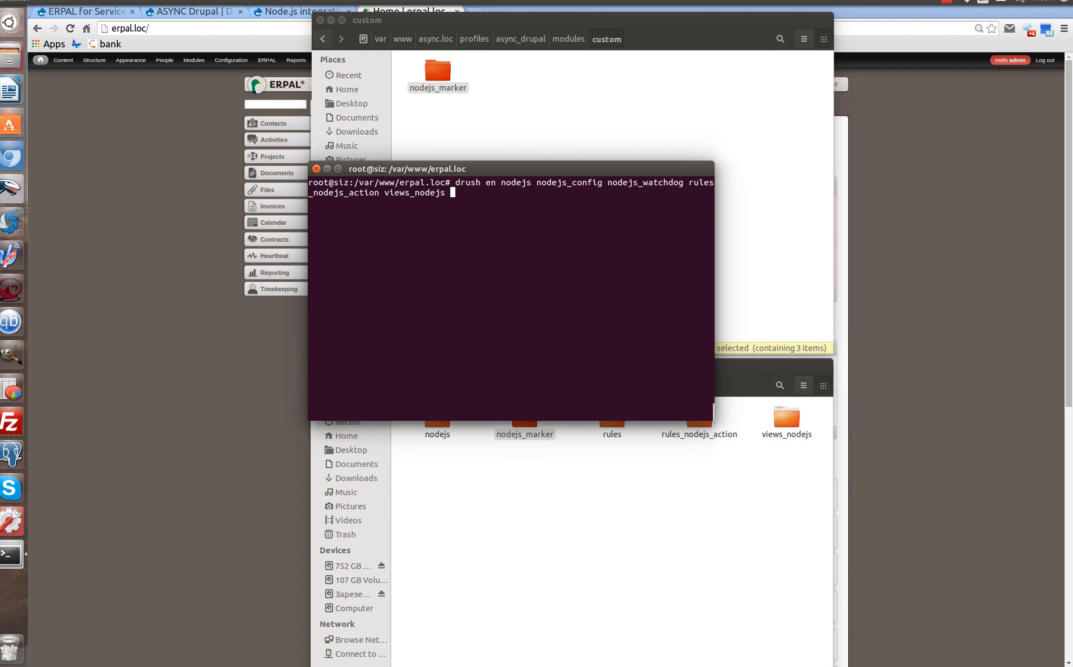
{"action": "type", "text": "js_marker"}
{"action": "type", "text": "rules"}
{"action": "type", "text": "rules_"}
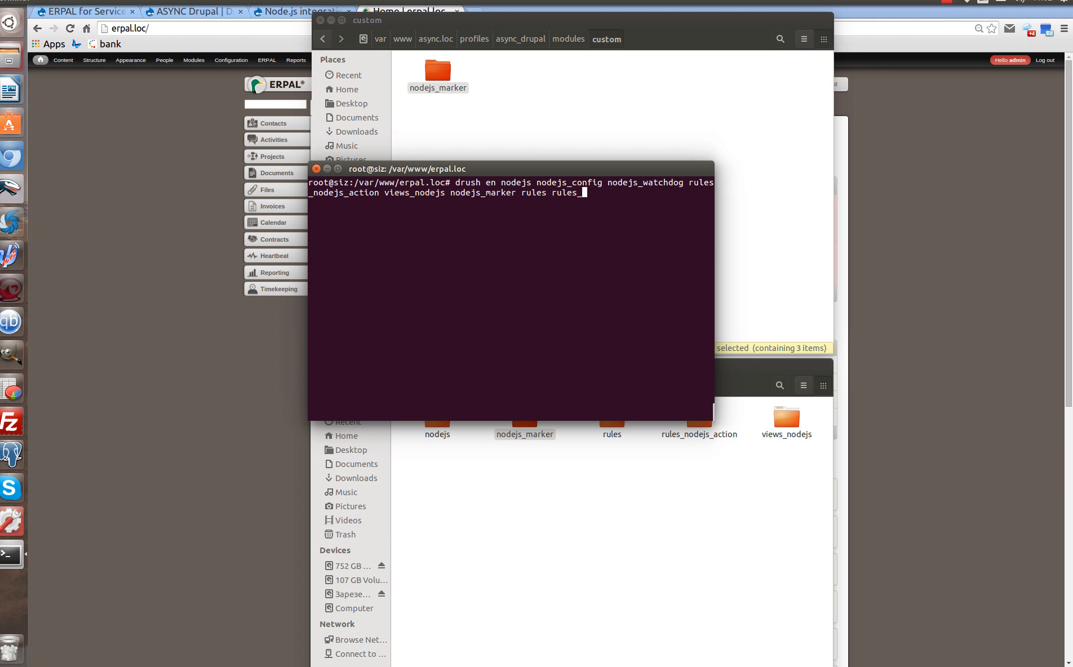
{"action": "type", "text": "admin"}
{"action": "type", "text": "rules_conditional"}
{"action": "type", "text": "-y"}
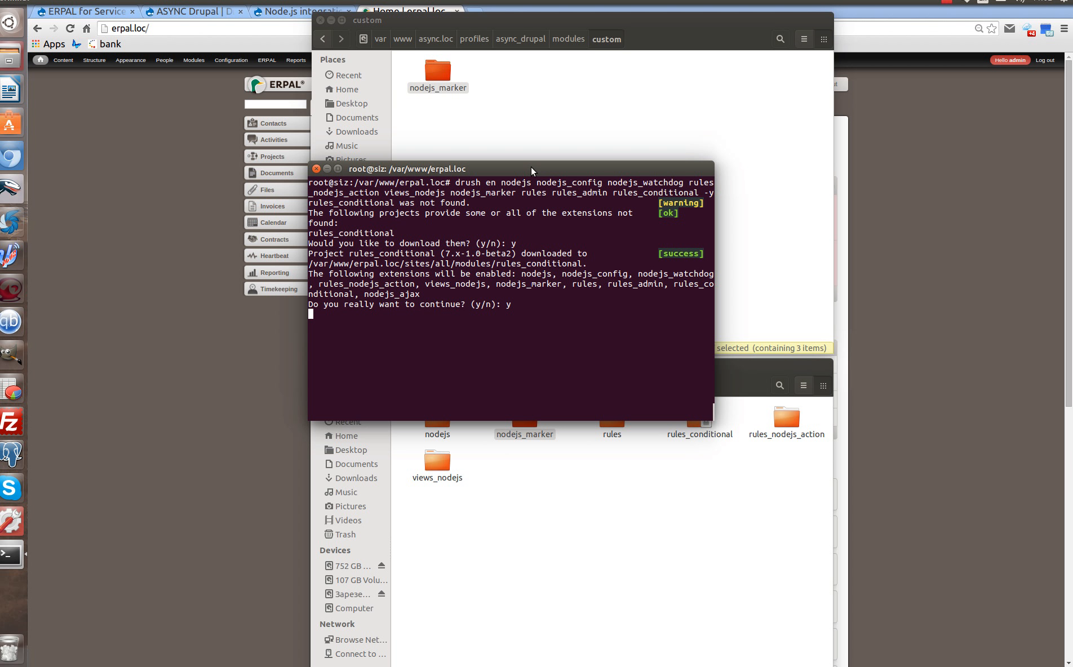
Move the terminal aside once drush reports the modules enabled, revealing the modules folder.
{"action": "left_click_drag", "start_coordinate": [531, 167], "coordinate": [566, 205]}
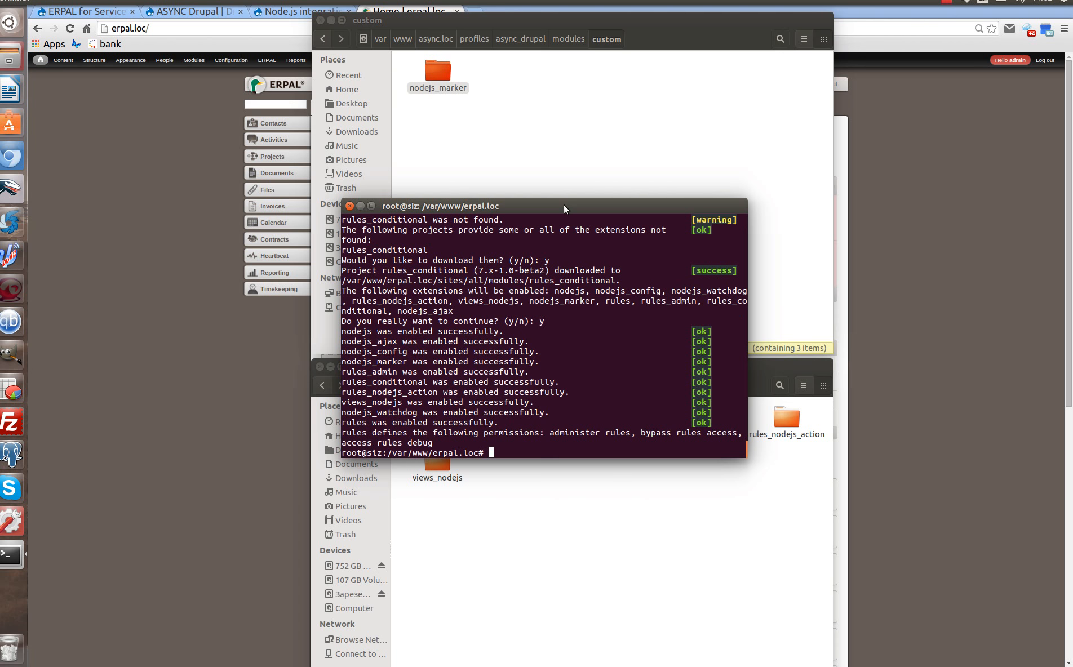
{"action": "left_click_drag", "start_coordinate": [563, 205], "coordinate": [140, 201]}
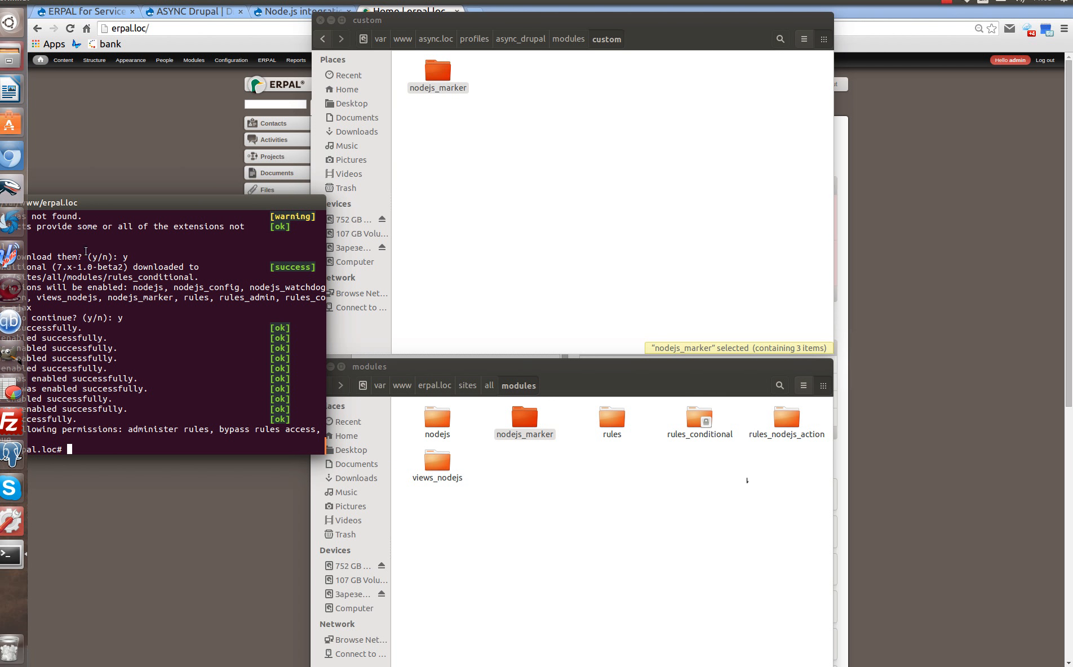
{"action": "double_click", "coordinate": [176, 204]}
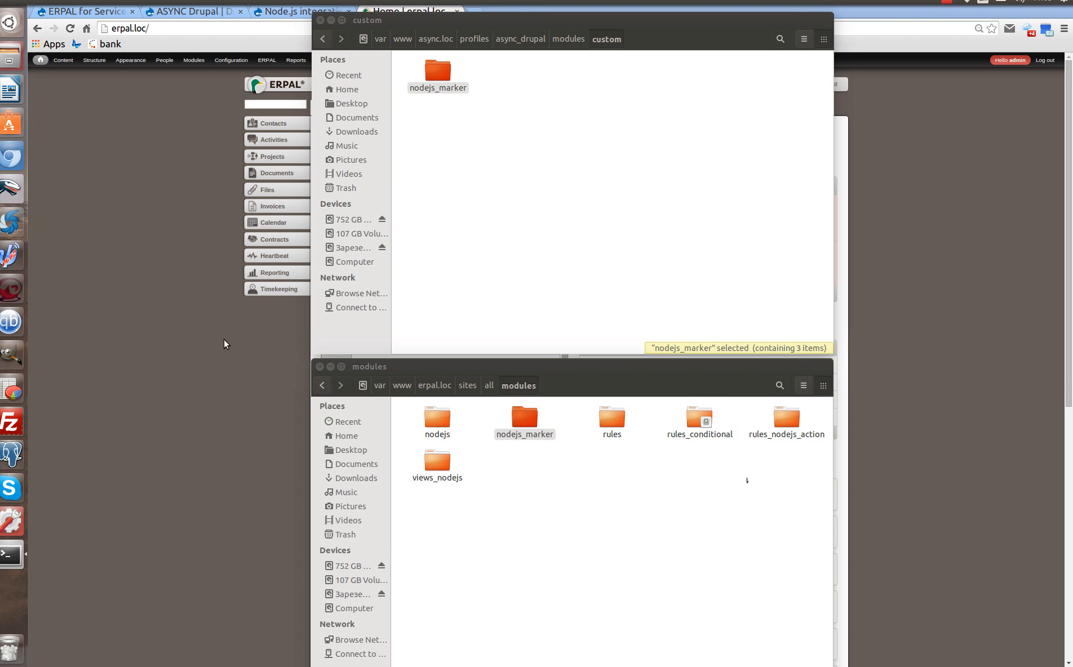
Minimize the file managers, reload ERPAL and open Nodejs Configuration in a new tab.
{"action": "double_click", "coordinate": [511, 21]}
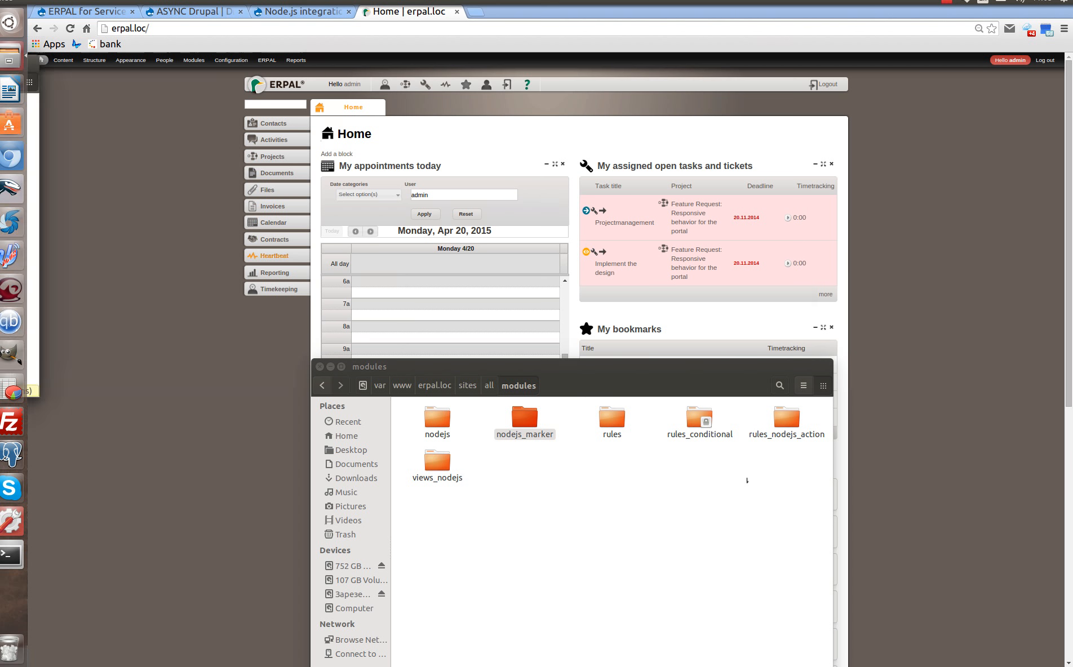
{"action": "double_click", "coordinate": [591, 369]}
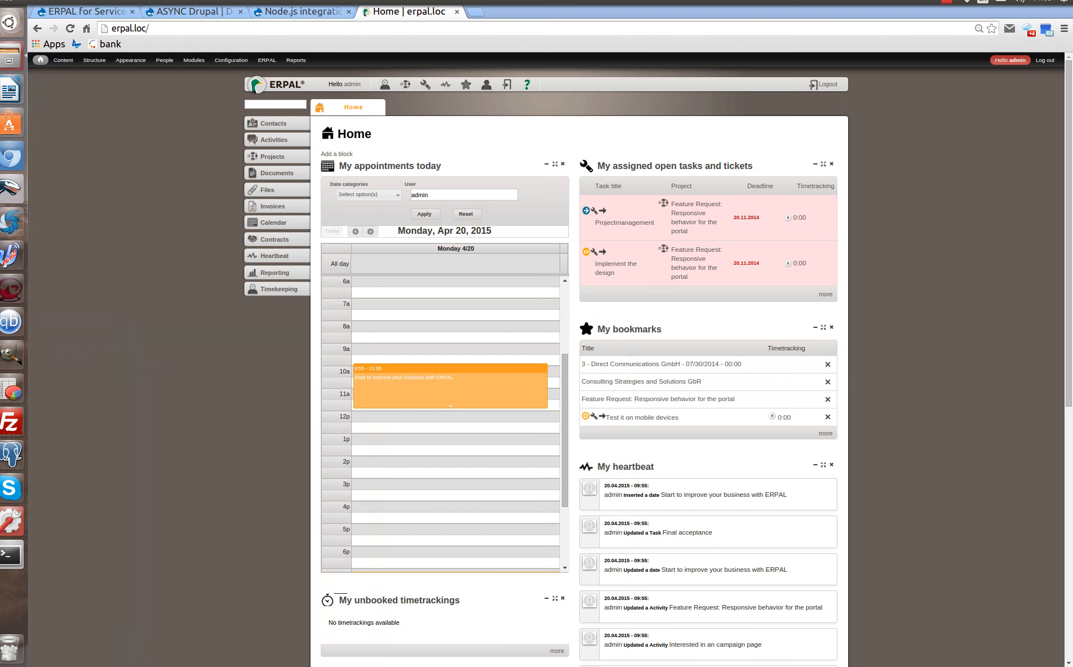
{"action": "left_click", "coordinate": [70, 28]}
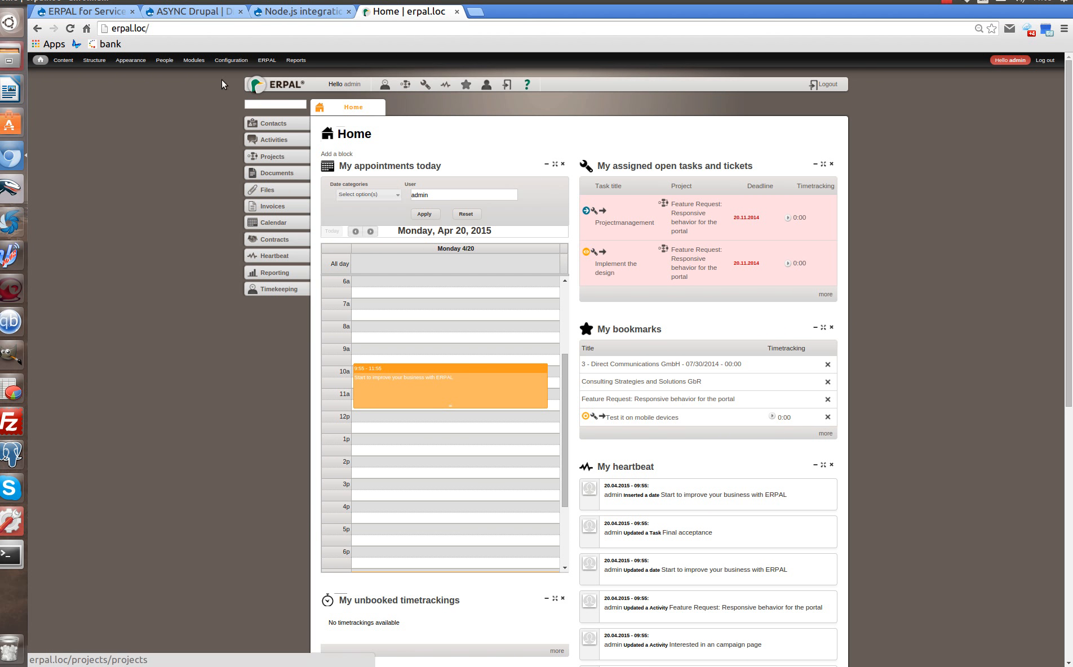
{"action": "mouse_move", "coordinate": [231, 60]}
{"action": "mouse_move", "coordinate": [237, 191]}
{"action": "mouse_move", "coordinate": [268, 171]}
{"action": "right_click", "coordinate": [316, 168]}
{"action": "left_click", "coordinate": [349, 172]}
{"action": "left_click", "coordinate": [504, 11]}
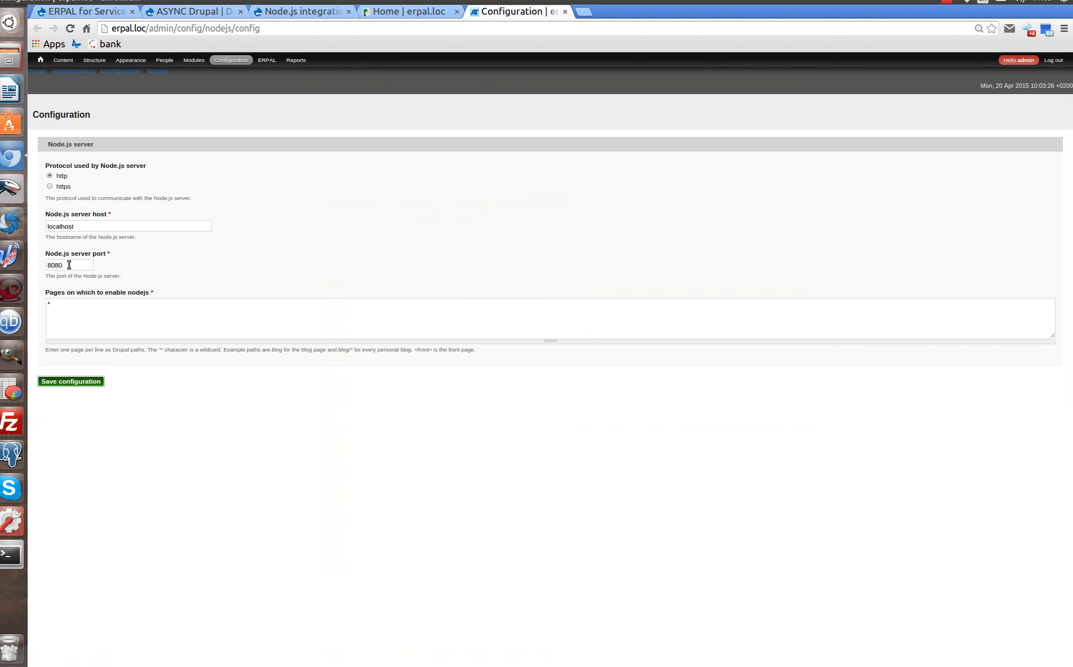
Change the Node.js server port from 8080 to 8888 and save.
{"action": "double_click", "coordinate": [77, 265]}
{"action": "type", "text": "8888"}
{"action": "left_click", "coordinate": [71, 382]}
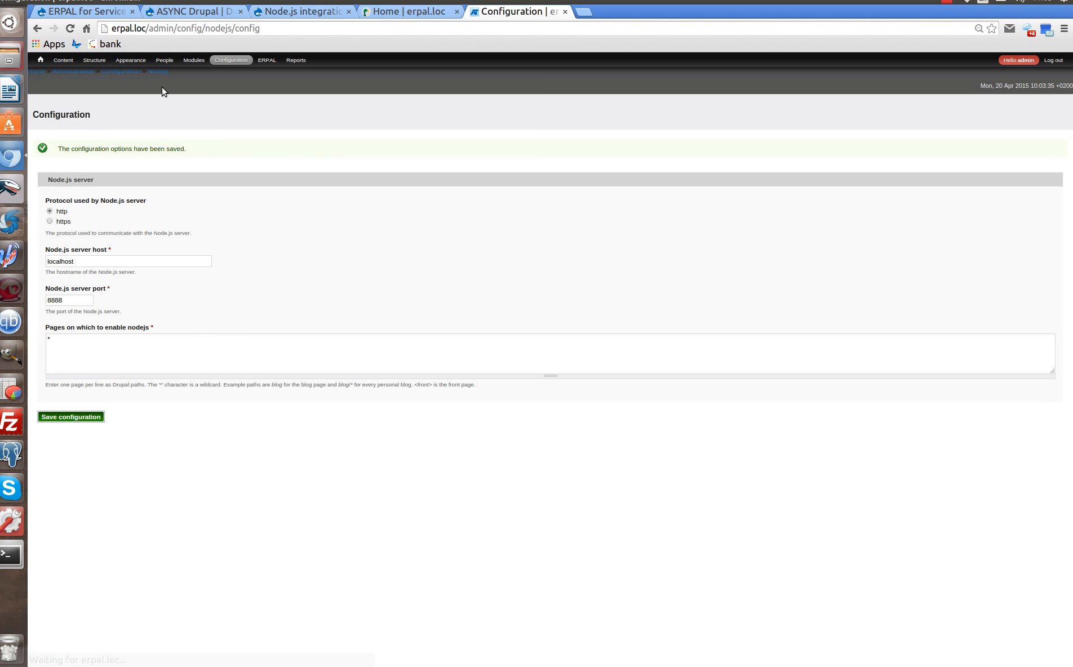
{"action": "left_click", "coordinate": [160, 70]}
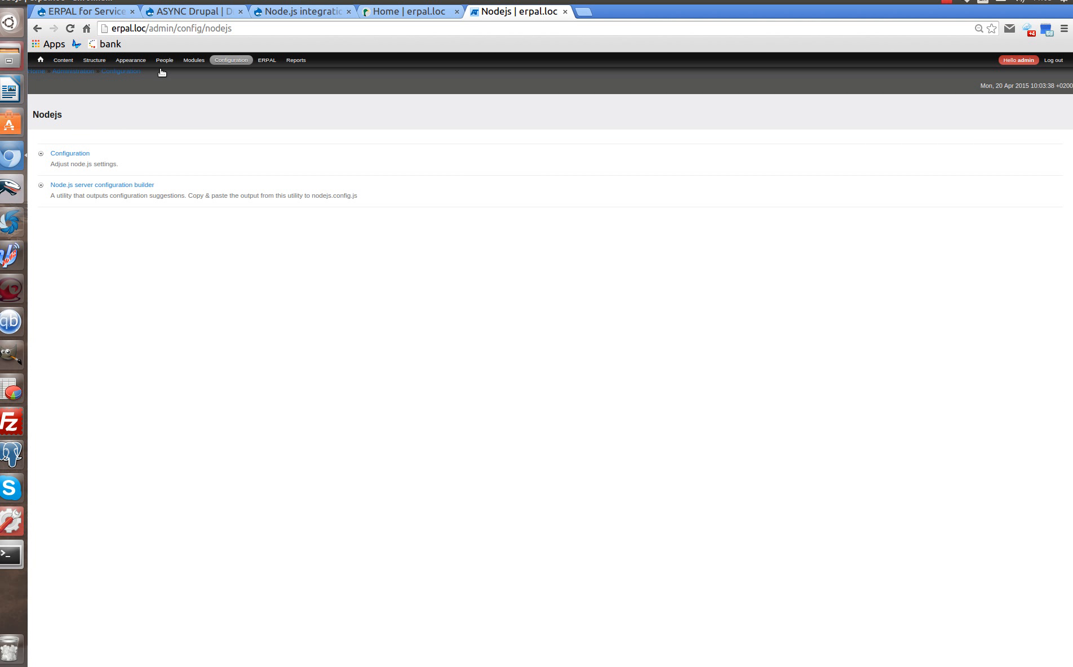
Set the Node.js server configuration builder's port to 8888.
{"action": "left_click", "coordinate": [123, 186]}
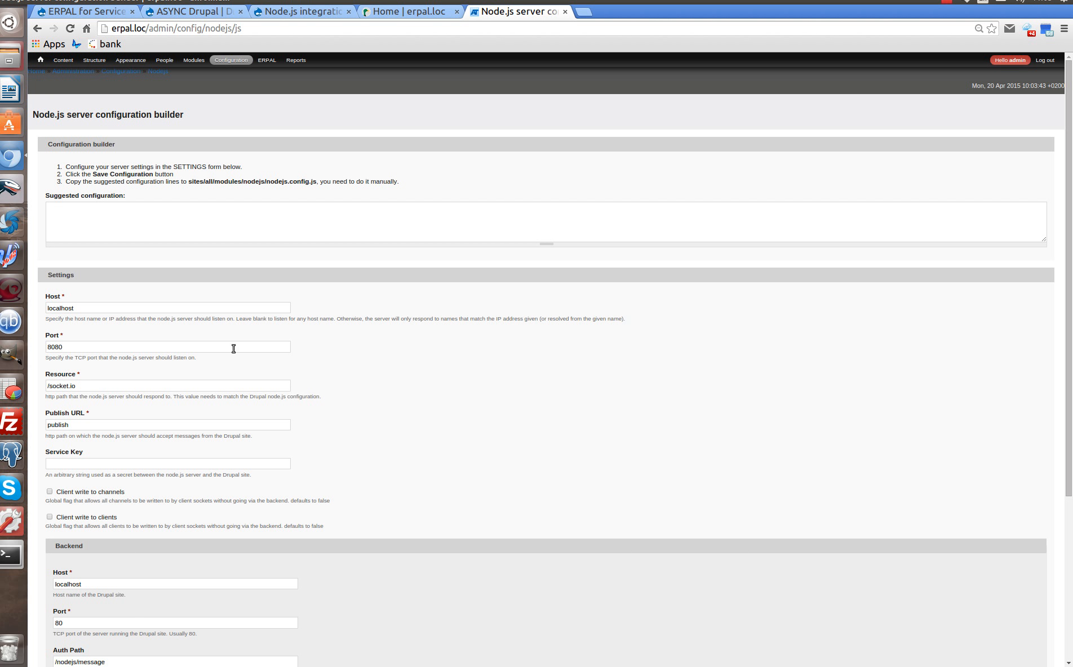
{"action": "double_click", "coordinate": [87, 349]}
{"action": "type", "text": "8888"}
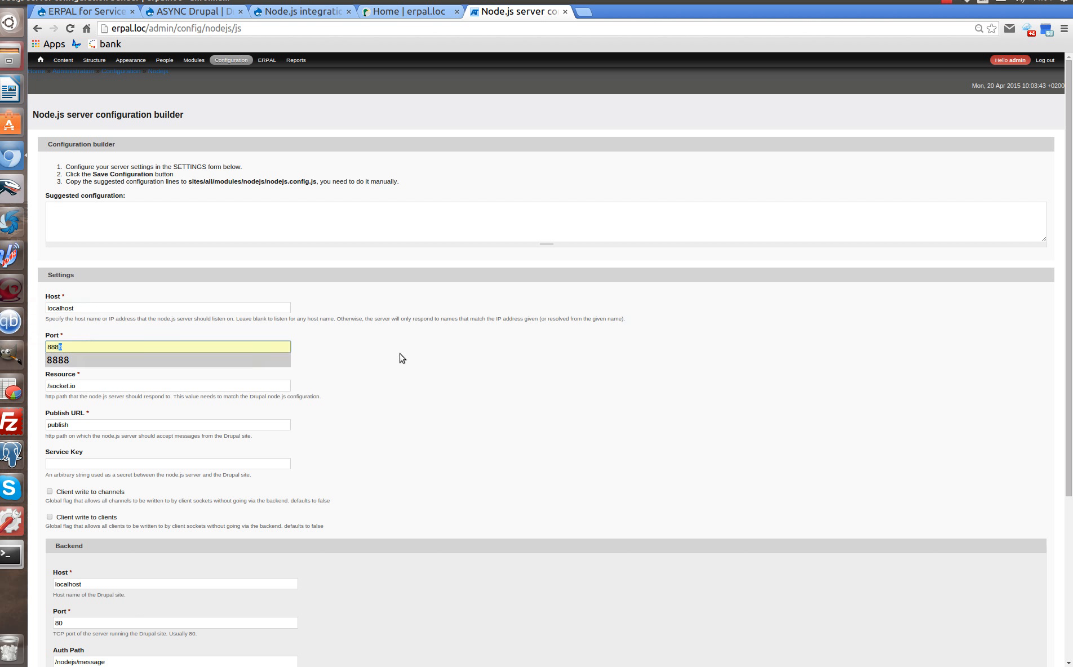
{"action": "scroll", "coordinate": [243, 429], "scroll_direction": "down", "scroll_amount": 2}
{"action": "scroll", "coordinate": [243, 429], "scroll_direction": "down", "scroll_amount": 5}
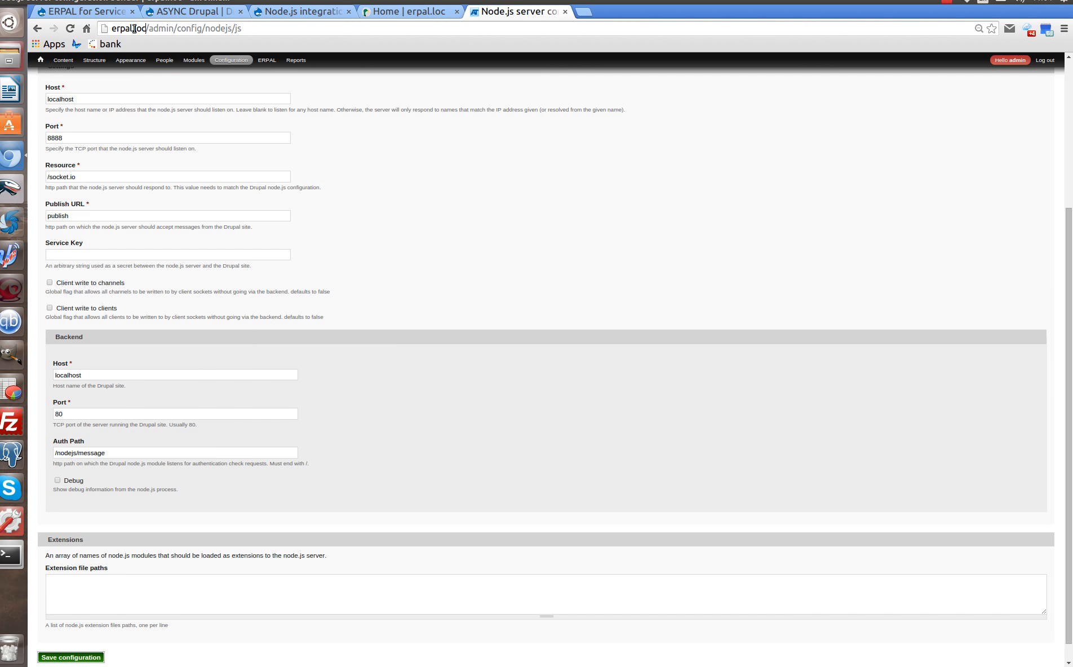
Set the builder's backend host to erpal.loc and save the configuration.
{"action": "left_click", "coordinate": [100, 380]}
{"action": "key", "text": "ctrl+a"}
{"action": "type", "text": "http://erpal.loc/"}
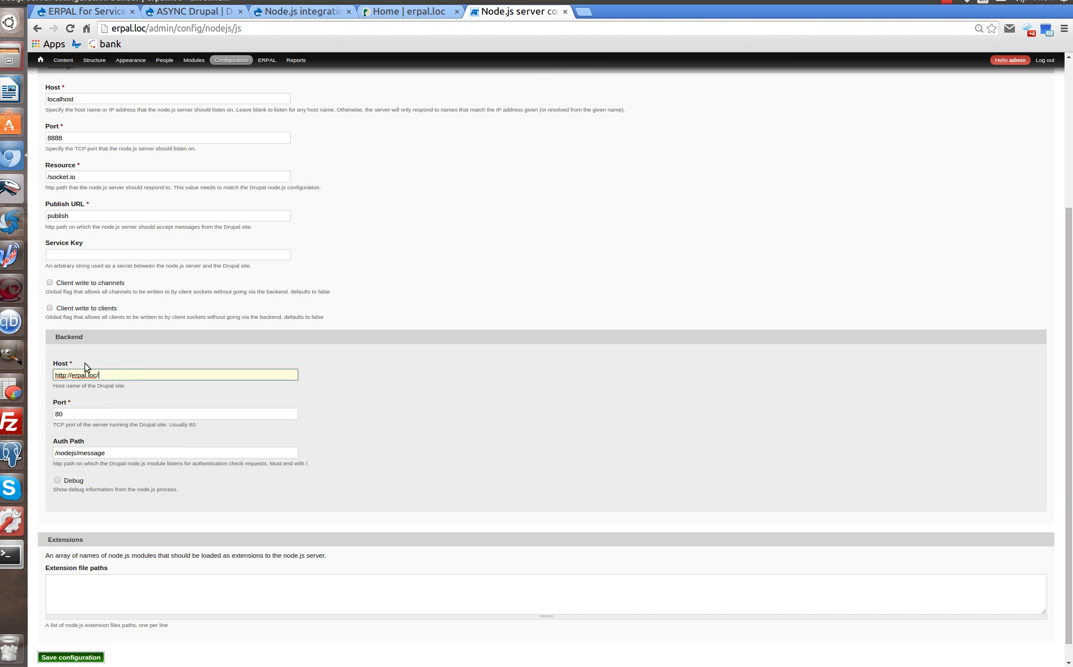
{"action": "key", "text": "BackSpace"}
{"action": "key", "text": "Home"}
{"action": "key", "text": "Delete"}
{"action": "key", "text": "Delete"}
{"action": "key", "text": "Delete"}
{"action": "key", "text": "Delete"}
{"action": "key", "text": "Delete"}
{"action": "key", "text": "Delete"}
{"action": "key", "text": "Delete"}
{"action": "scroll", "coordinate": [205, 396], "scroll_direction": "down", "scroll_amount": 1}
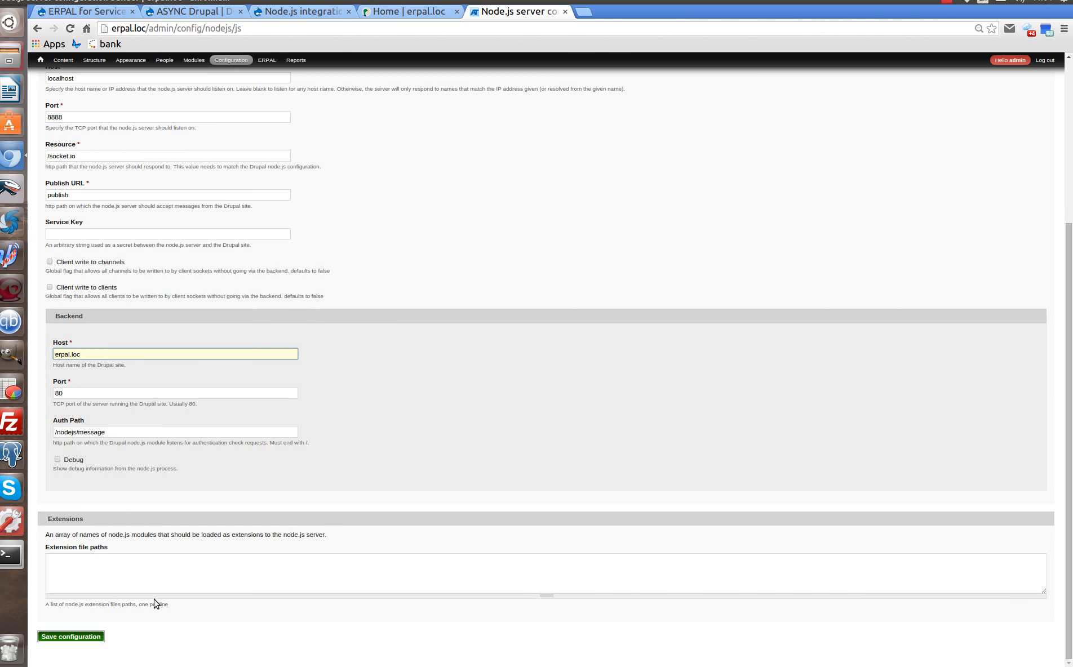
{"action": "left_click", "coordinate": [64, 638]}
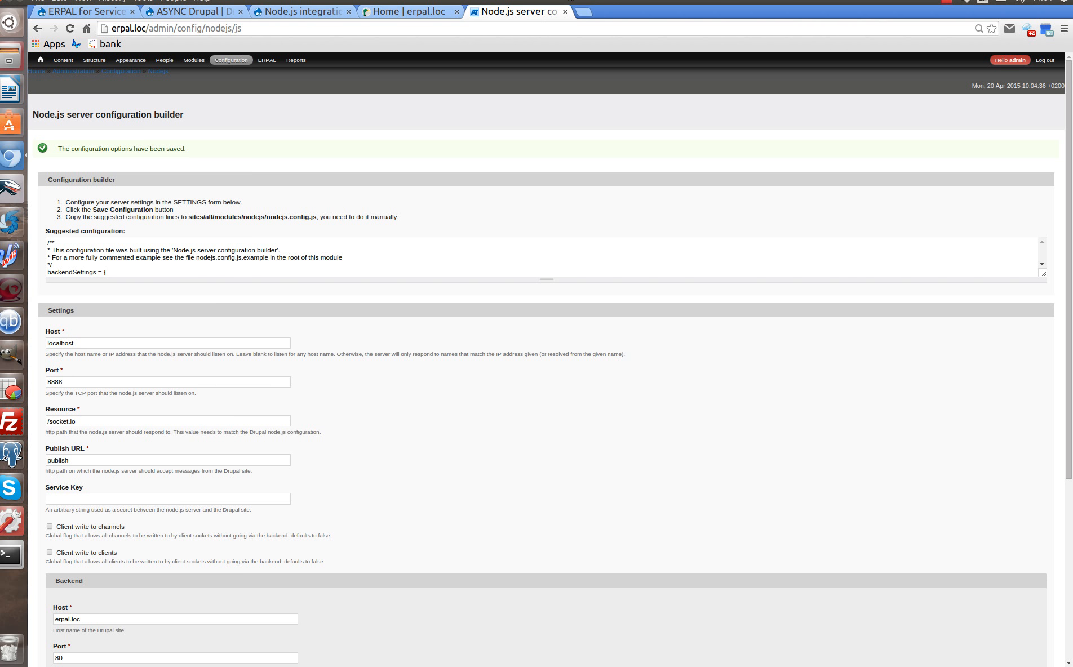
Dock the browser on the right and select the whole suggested nodejs.config.js configuration.
{"action": "left_click_drag", "start_coordinate": [595, 11], "coordinate": [1072, 153]}
{"action": "left_click", "coordinate": [736, 276]}
{"action": "right_click", "coordinate": [733, 272]}
{"action": "left_click", "coordinate": [695, 264]}
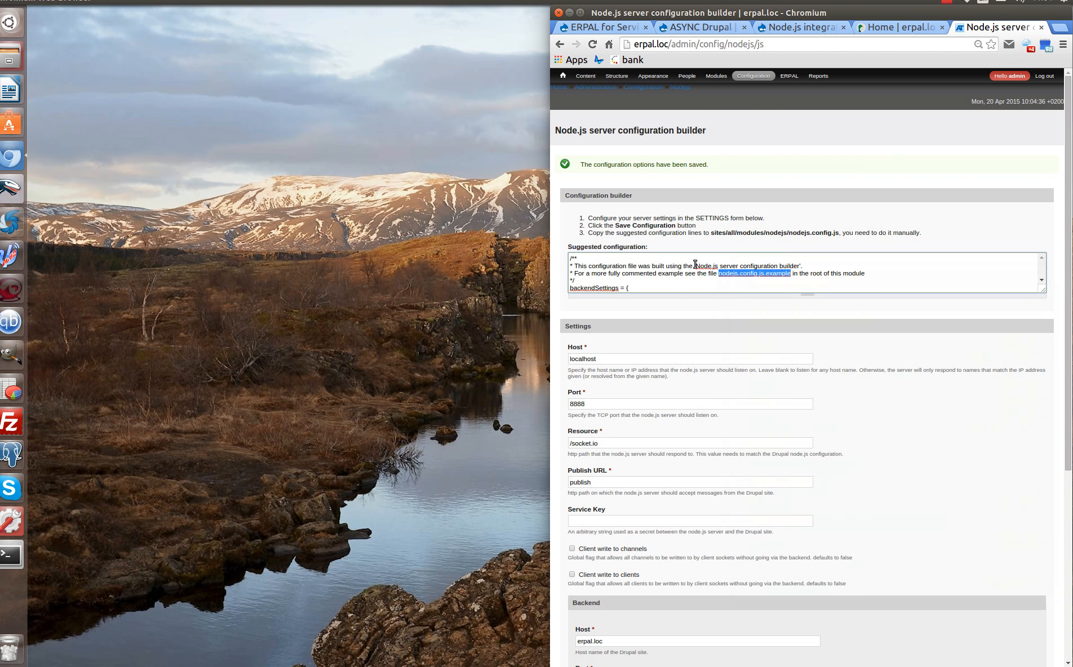
{"action": "key", "text": "ctrl+a"}
{"action": "key", "text": "ctrl+c"}
In Komodo IDE, open sites/all/modules/nodejs/nodejs.config.js.example.
{"action": "left_click_drag", "start_coordinate": [0, 101], "coordinate": [20, 27]}
{"action": "left_click", "coordinate": [44, 31]}
{"action": "mouse_move", "coordinate": [113, 53]}
{"action": "left_click", "coordinate": [191, 53]}
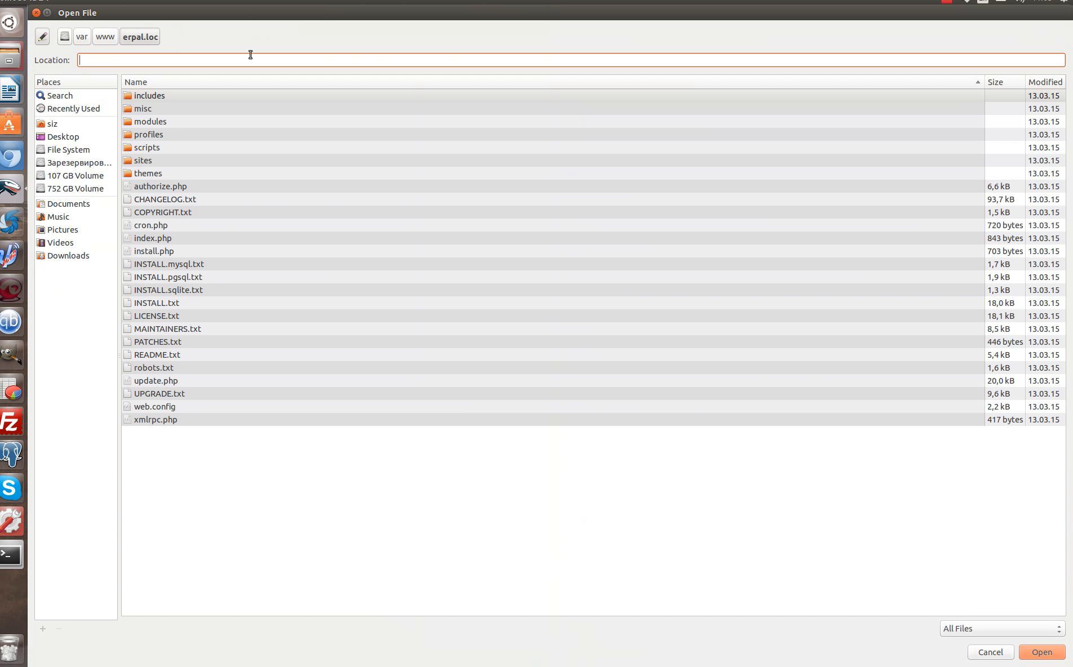
{"action": "double_click", "coordinate": [155, 160]}
{"action": "double_click", "coordinate": [158, 96]}
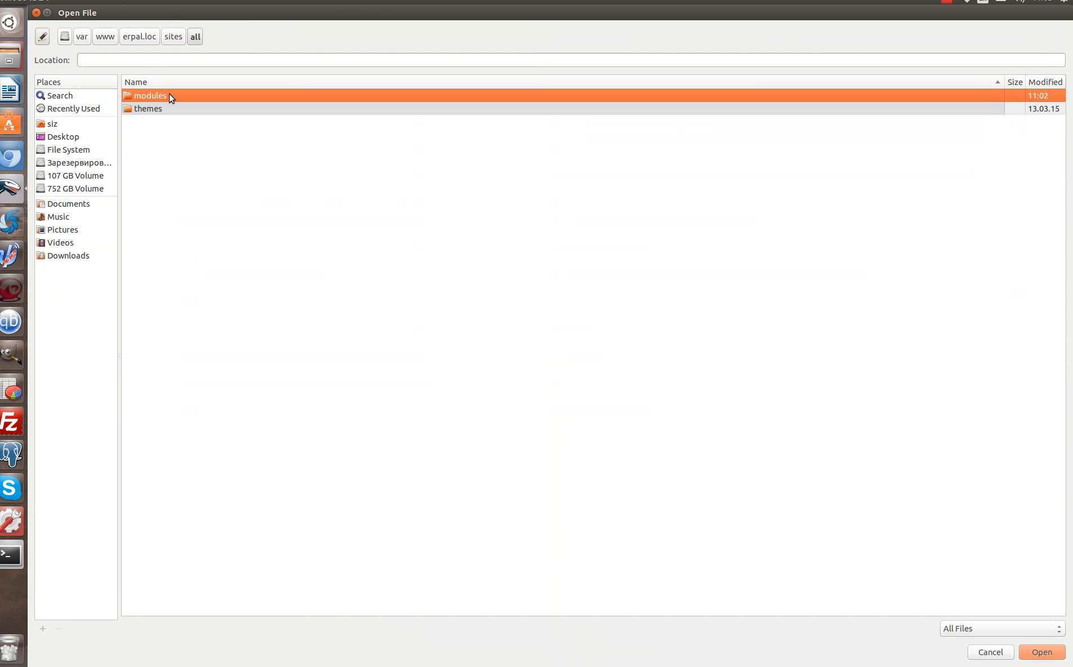
{"action": "double_click", "coordinate": [169, 96]}
{"action": "double_click", "coordinate": [156, 95]}
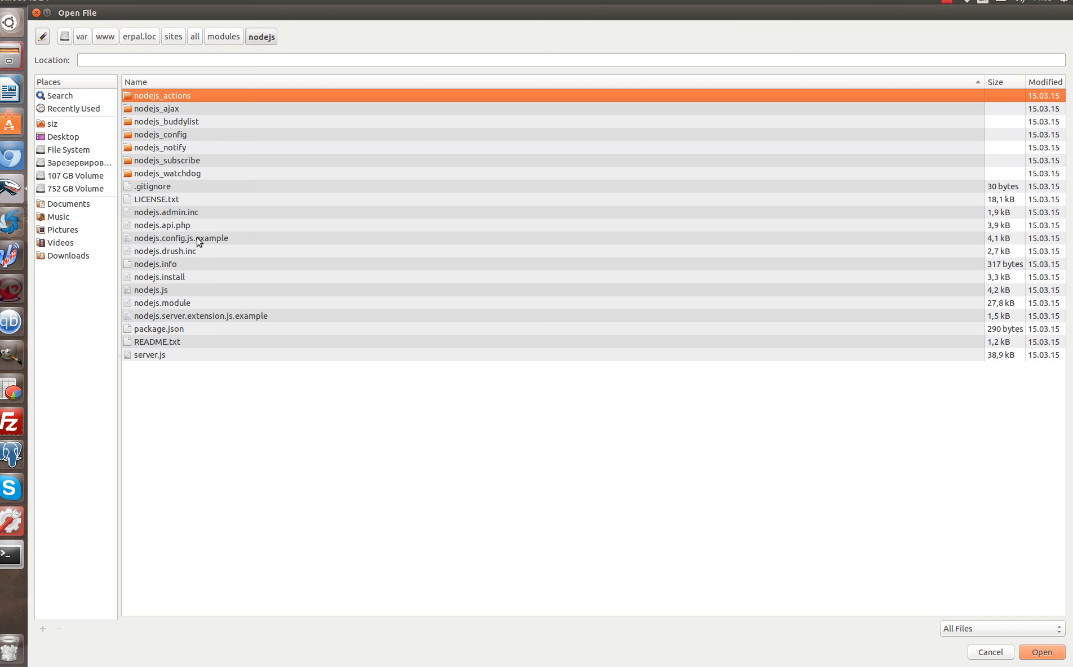
{"action": "double_click", "coordinate": [216, 239]}
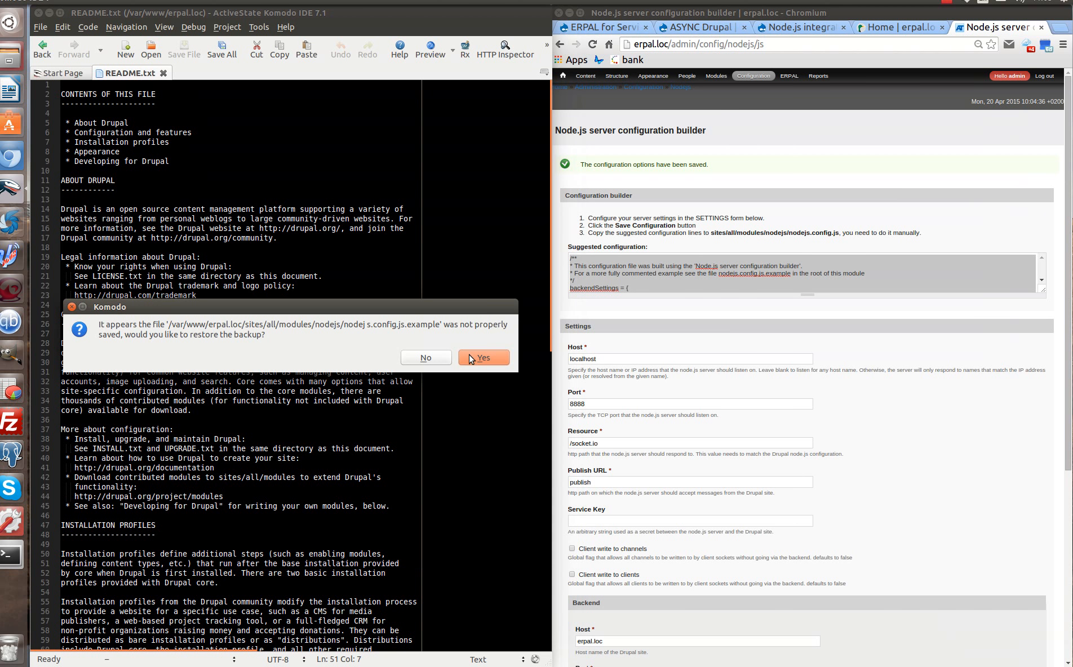
Decline the backup restore and replace the example file's content with the suggested Node.js configuration.
{"action": "left_click", "coordinate": [432, 359]}
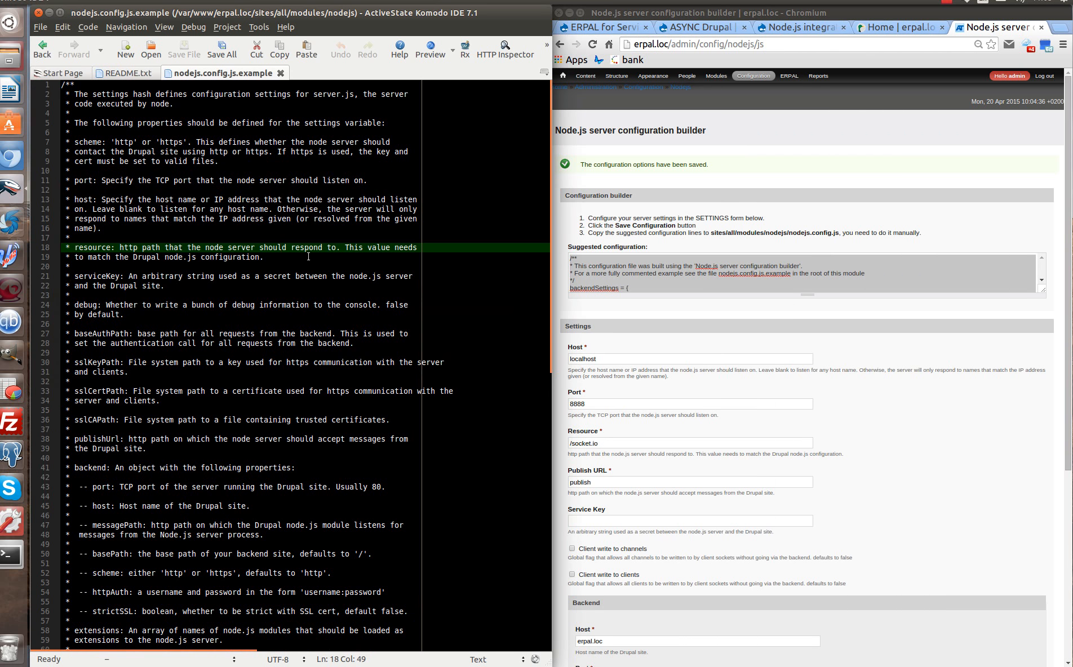
{"action": "left_click", "coordinate": [299, 162]}
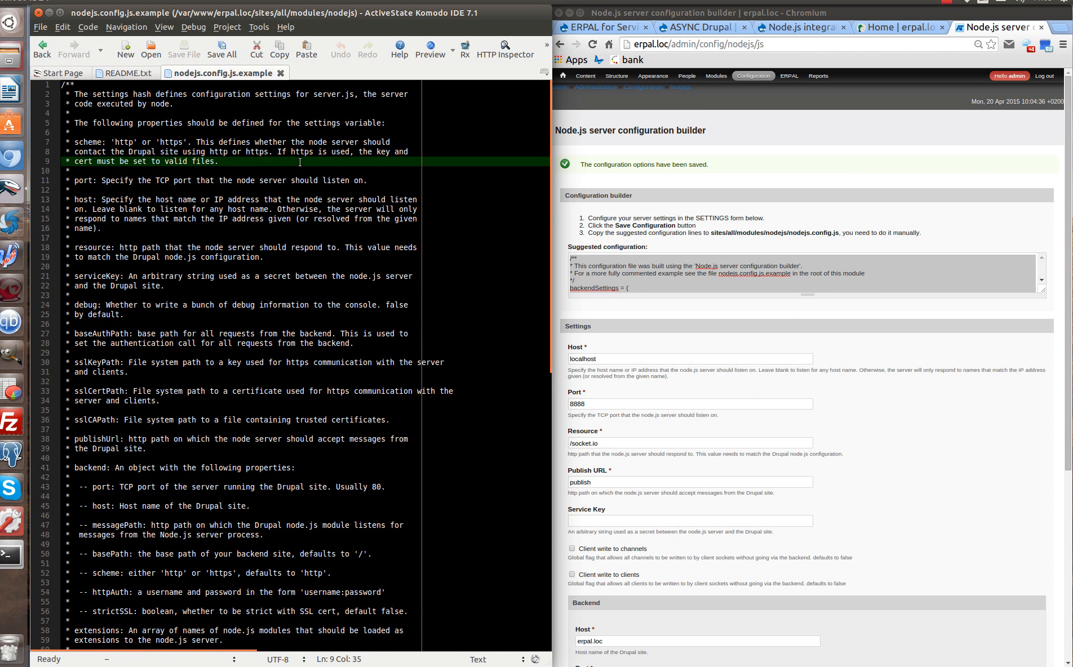
{"action": "key", "text": "ctrl+a"}
{"action": "key", "text": "ctrl+v"}
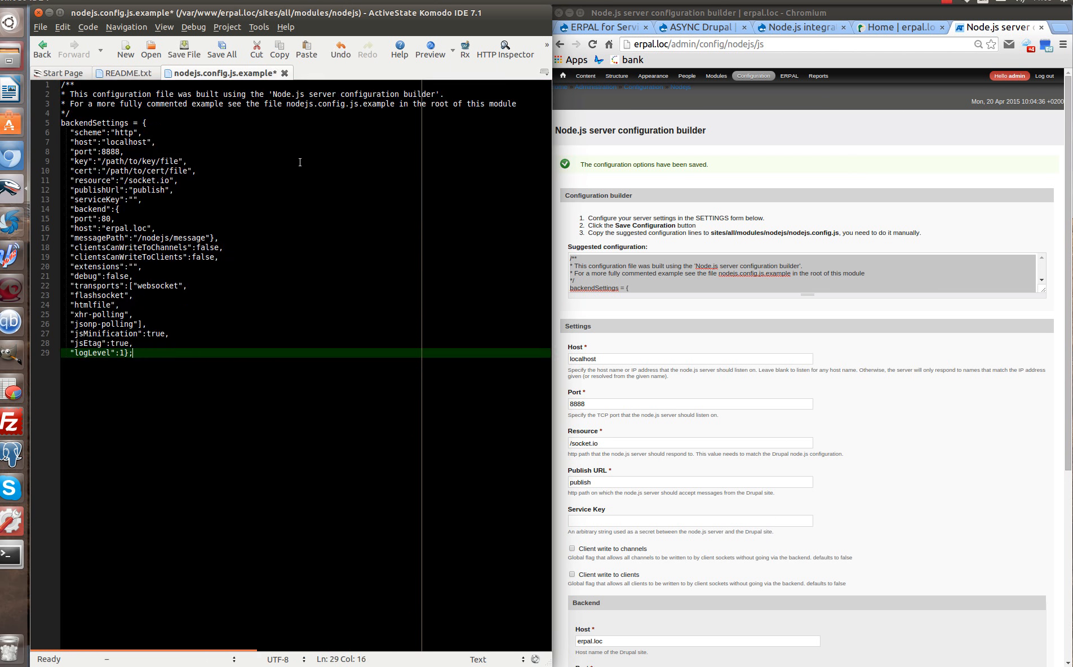
Save the configuration as nodejs.config.js by dropping the .example ending.
{"action": "right_click", "coordinate": [242, 75]}
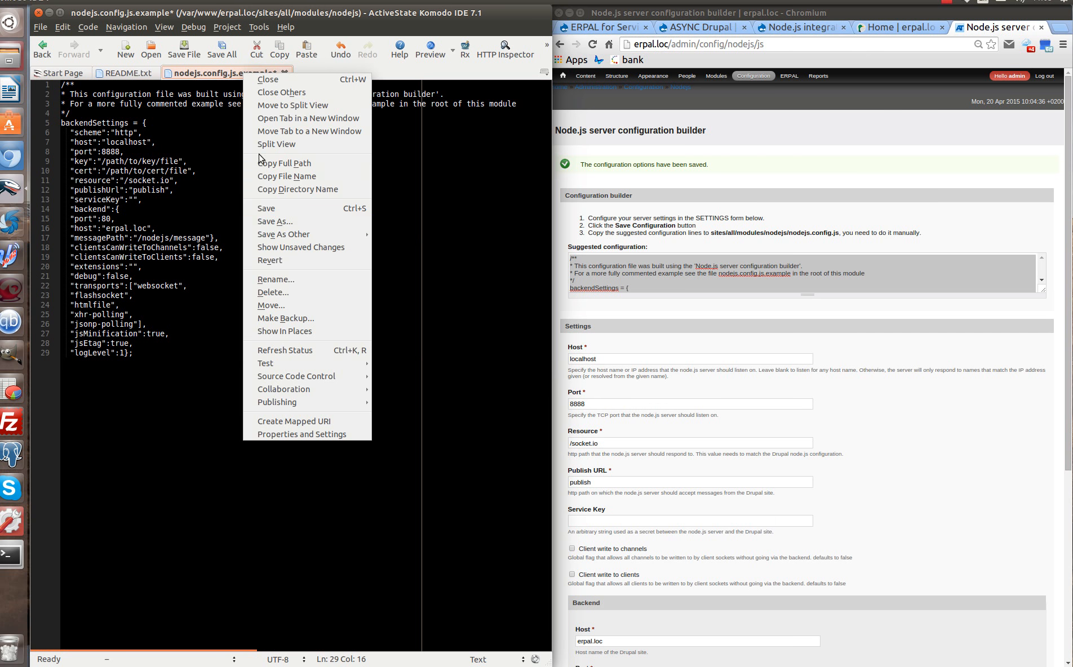
{"action": "left_click", "coordinate": [285, 231]}
{"action": "left_click_drag", "start_coordinate": [196, 34], "coordinate": [157, 35]}
{"action": "key", "text": "BackSpace"}
{"action": "left_click", "coordinate": [1043, 653]}
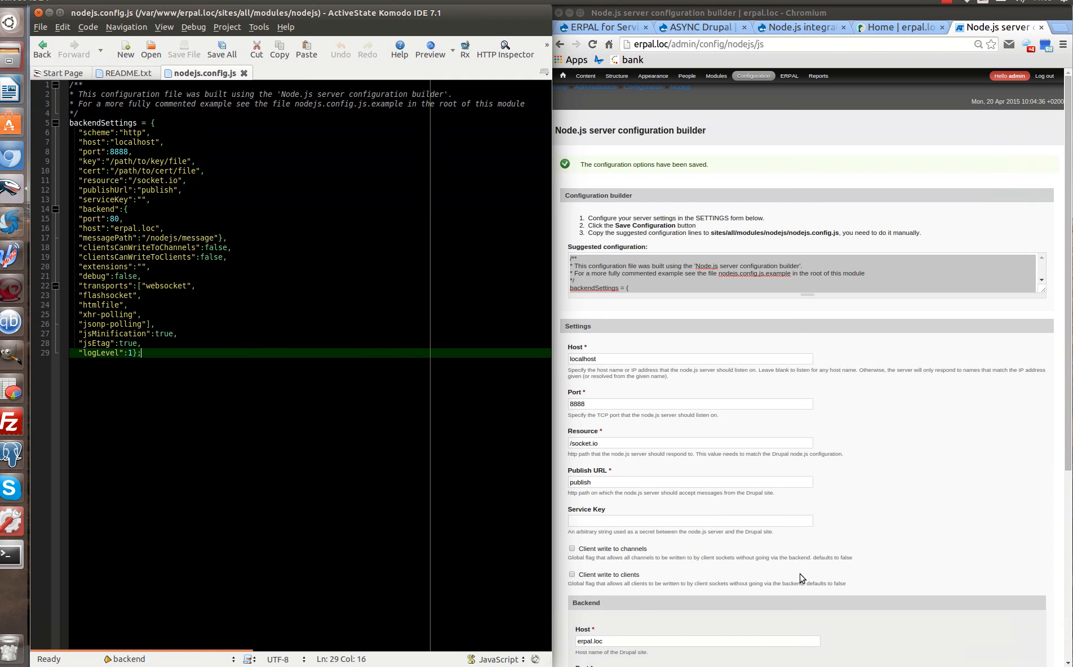
{"action": "left_click", "coordinate": [290, 311]}
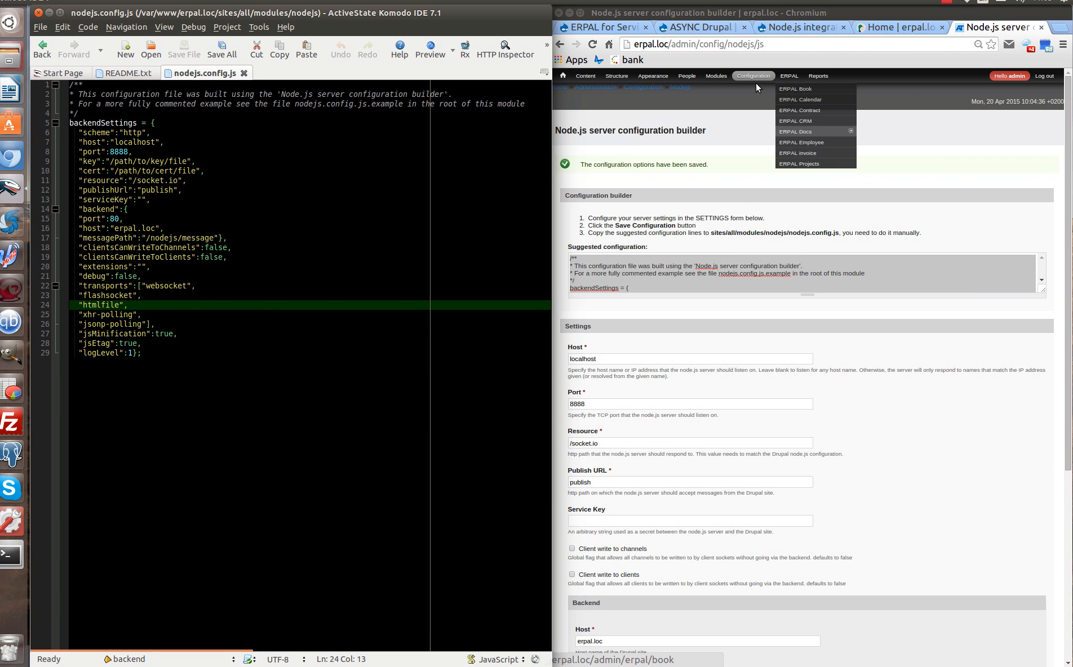
Add "polling" as a new transport after "jsonp-polling" and save nodejs.config.js.
{"action": "left_click", "coordinate": [704, 28]}
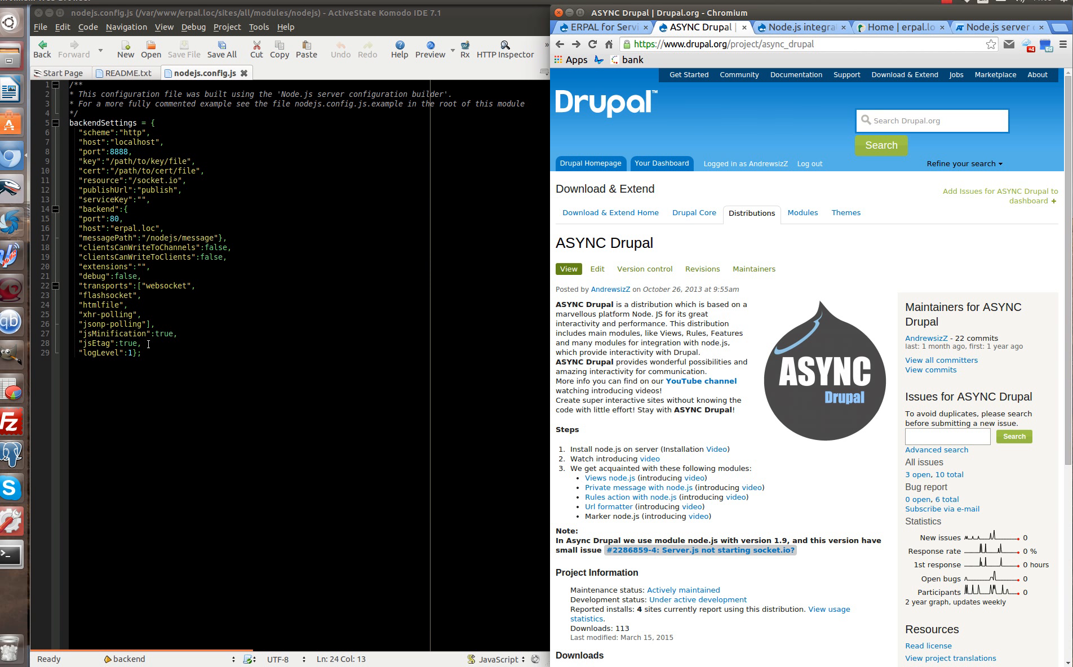
{"action": "left_click", "coordinate": [147, 323]}
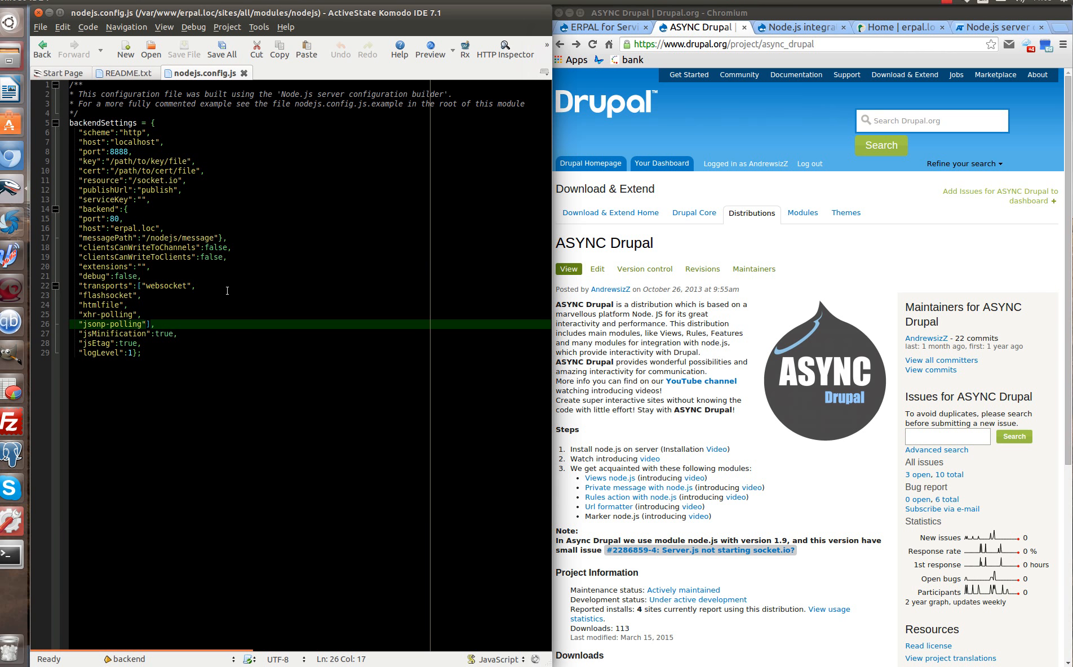
{"action": "type", "text": ","}
{"action": "key", "text": "Return"}
{"action": "type", "text": "\"\""}
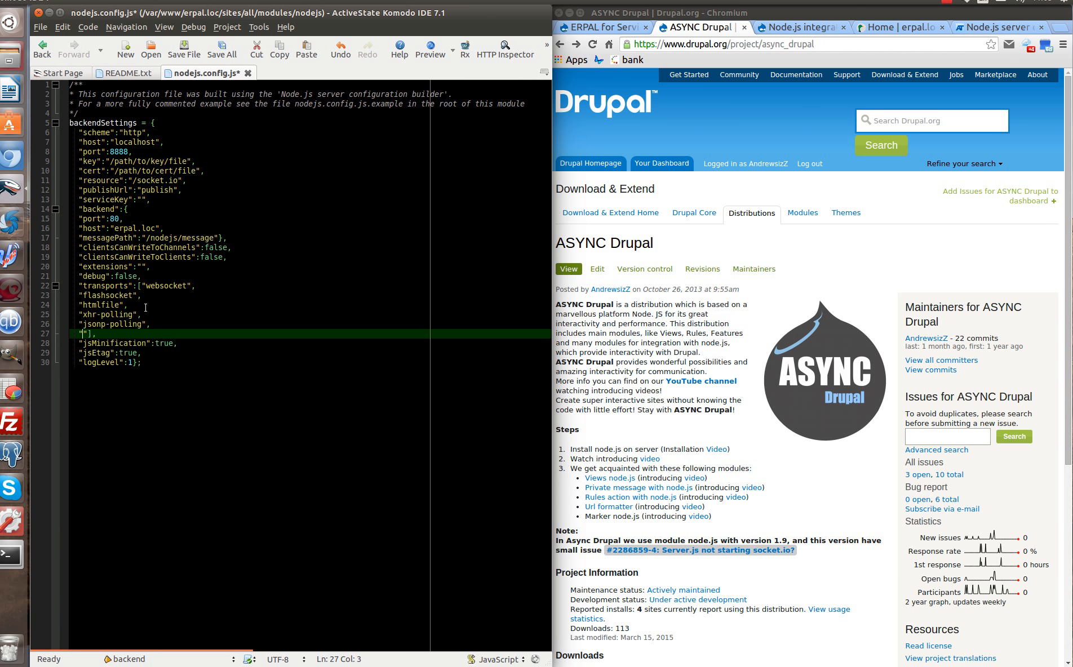
{"action": "left_click_drag", "start_coordinate": [112, 324], "coordinate": [141, 326]}
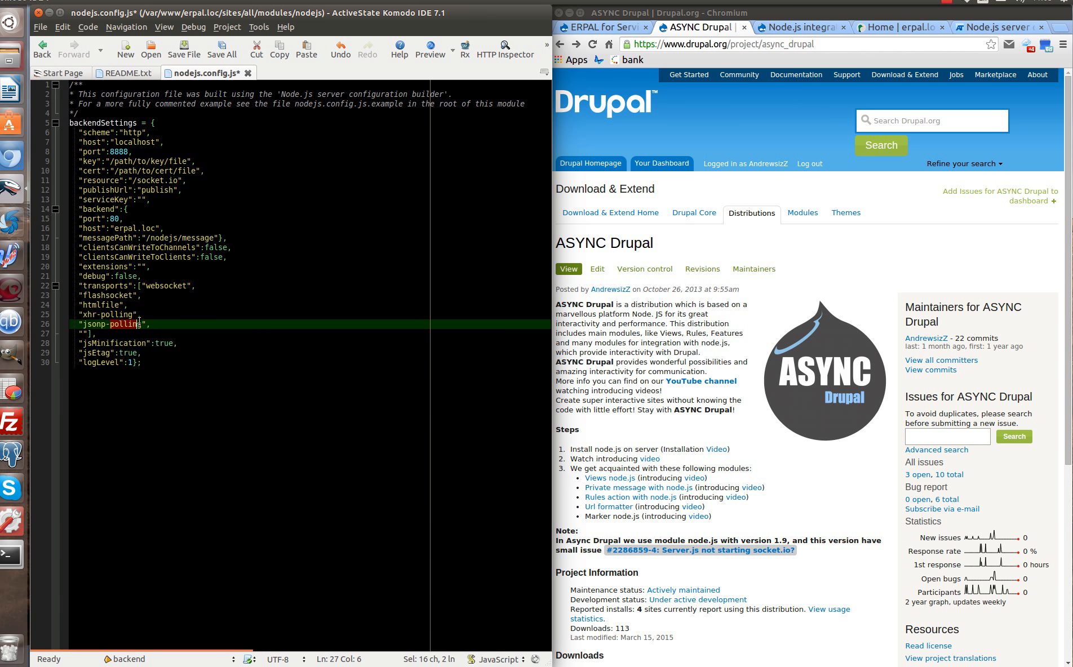
{"action": "middle_click", "coordinate": [84, 334]}
{"action": "key", "text": "ctrl+s"}
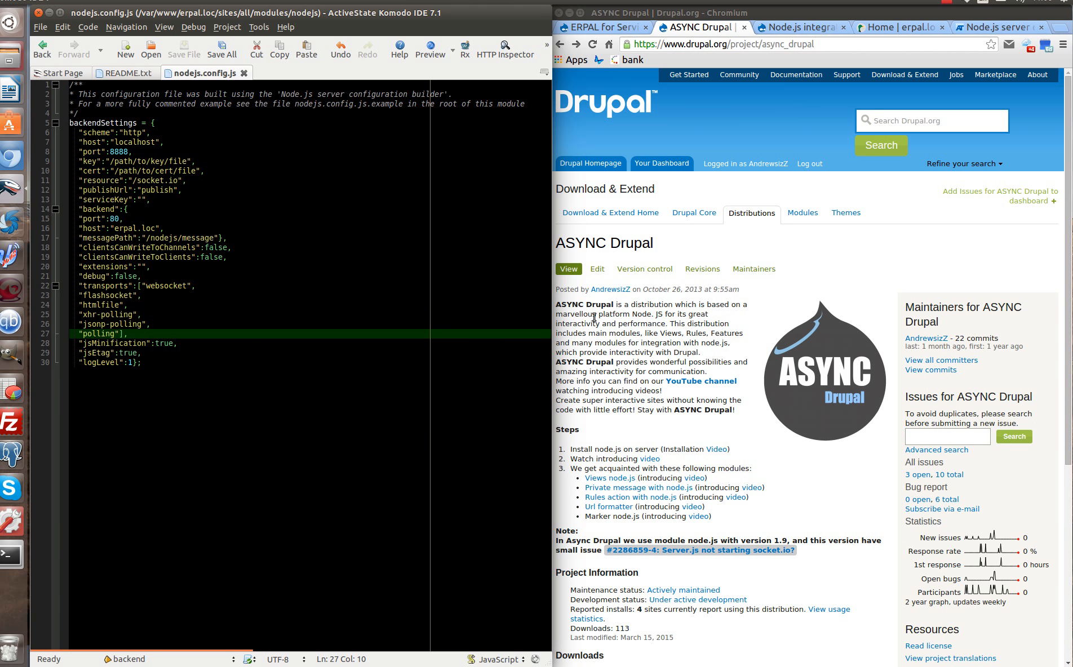
{"action": "left_click", "coordinate": [980, 31]}
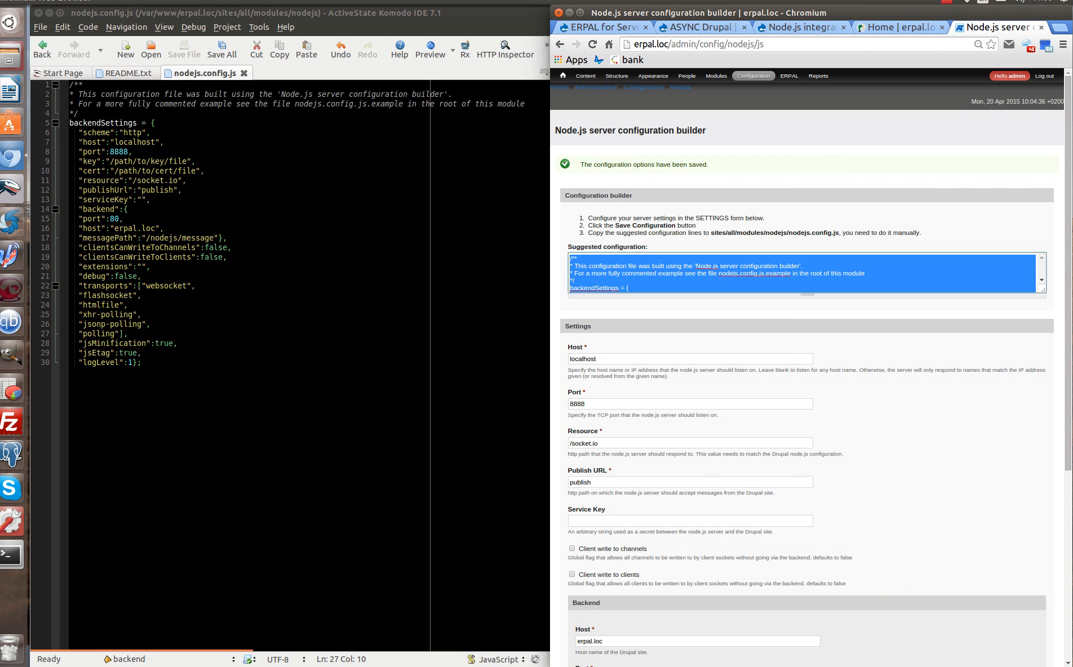
{"action": "key", "text": "alt+Tab"}
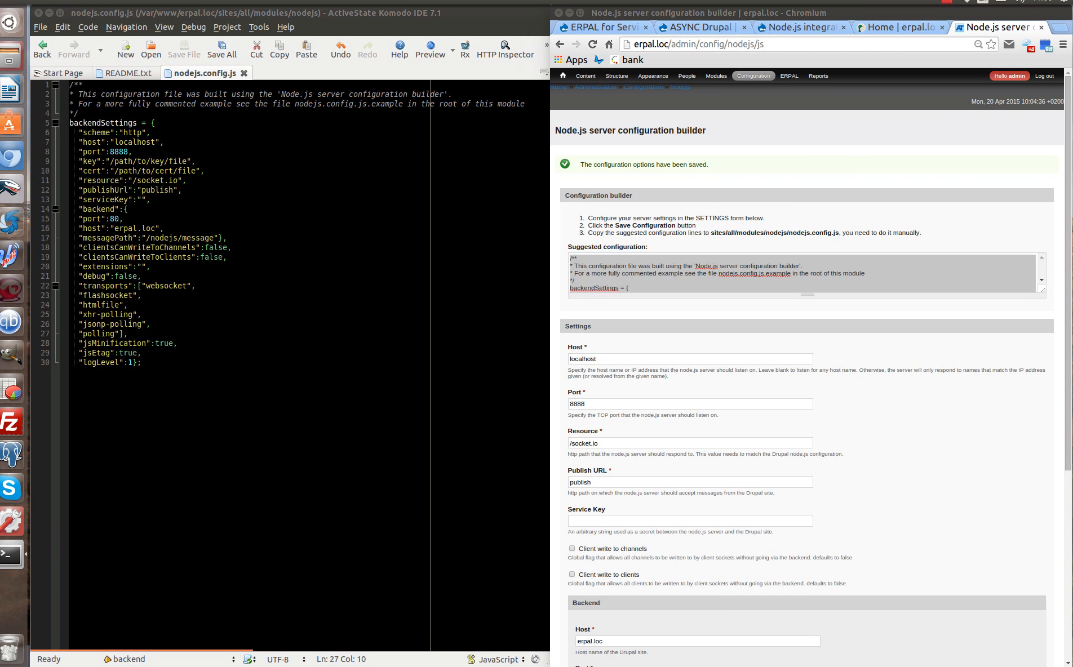
Change the terminal into the sites/all/modules/nodejs folder.
{"action": "type", "text": "cd sites/all/mo"}
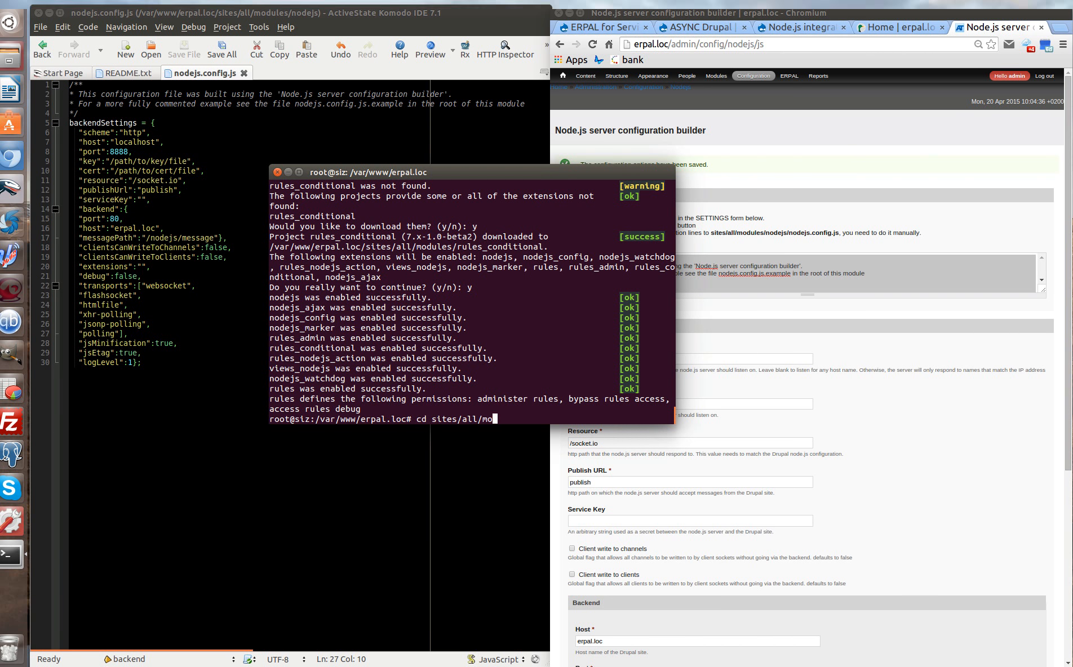
{"action": "key", "text": "Tab"}
{"action": "type", "text": "nodejs"}
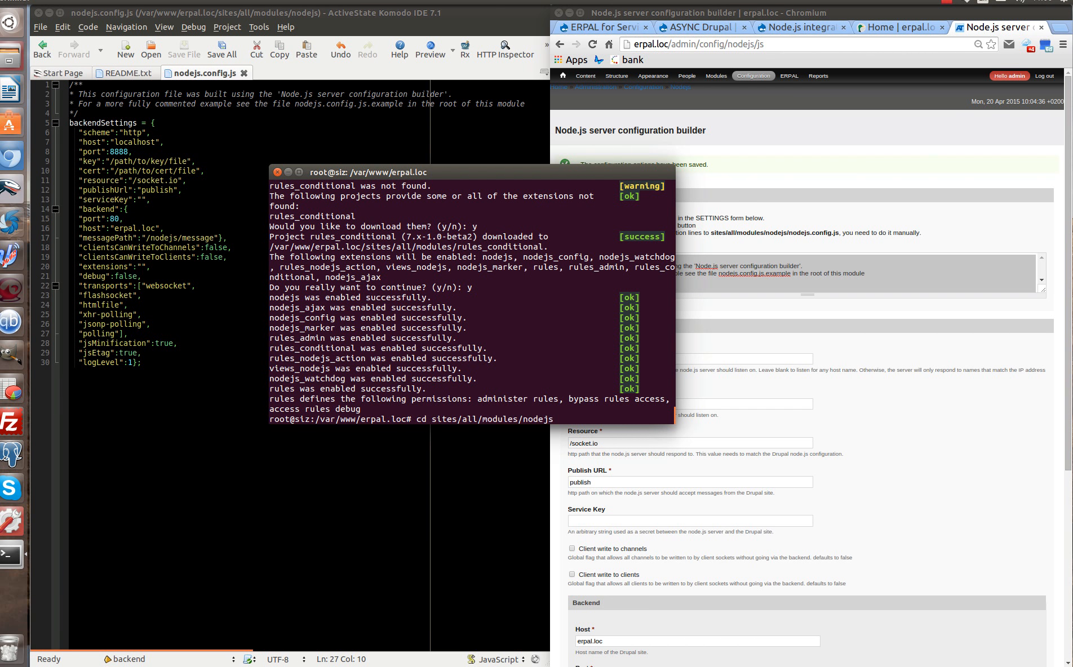
{"action": "key", "text": "Return"}
Copy the five npm install commands from the Node.js module documentation and run them.
{"action": "left_click_drag", "start_coordinate": [542, 171], "coordinate": [374, 177]}
{"action": "left_click", "coordinate": [801, 27]}
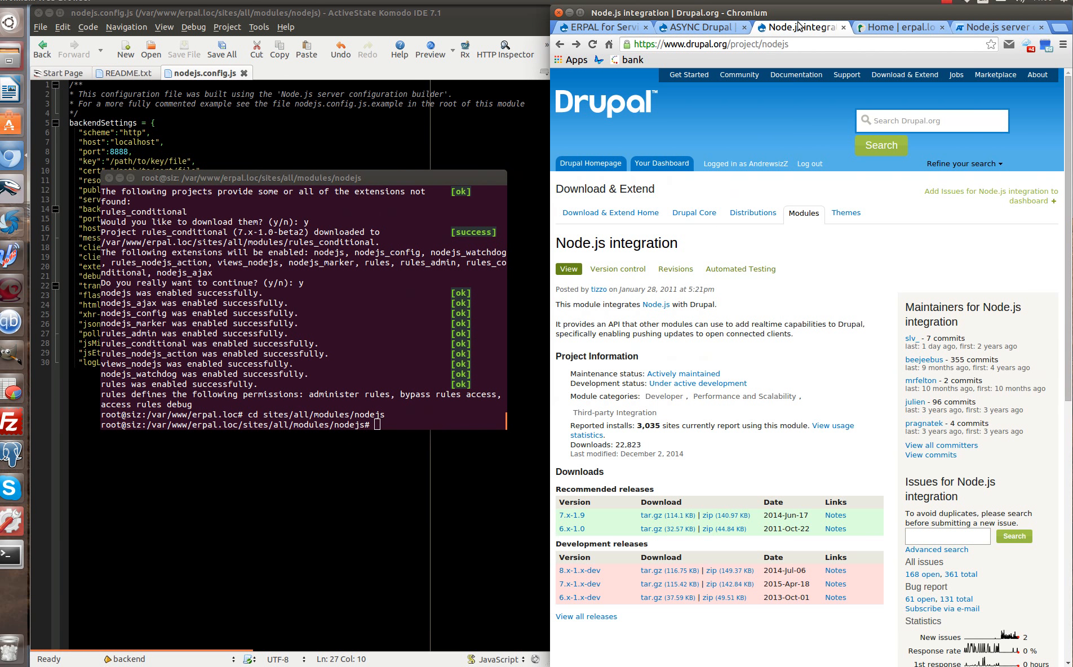
{"action": "scroll", "coordinate": [920, 519], "scroll_direction": "down", "scroll_amount": 4}
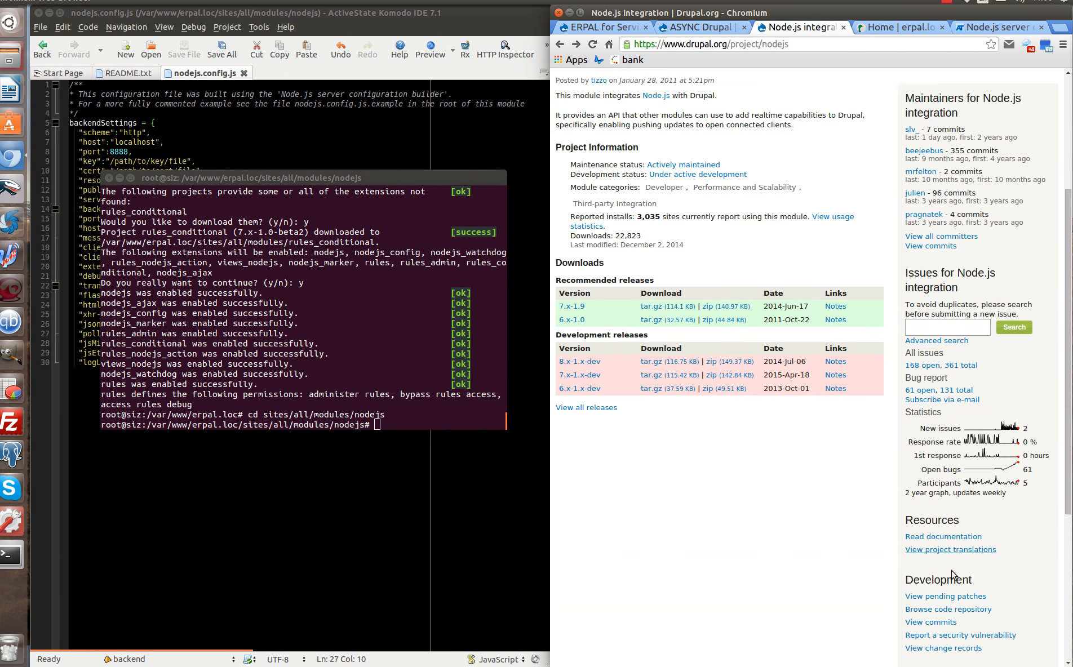
{"action": "left_click", "coordinate": [952, 537]}
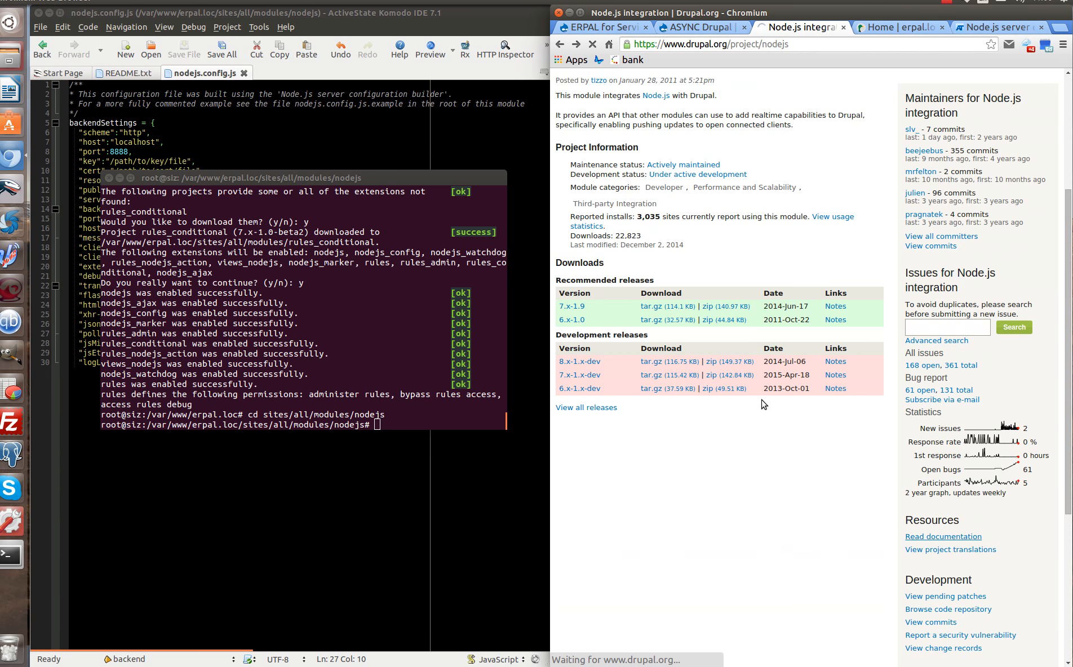
{"action": "scroll", "coordinate": [761, 387], "scroll_direction": "down", "scroll_amount": 7}
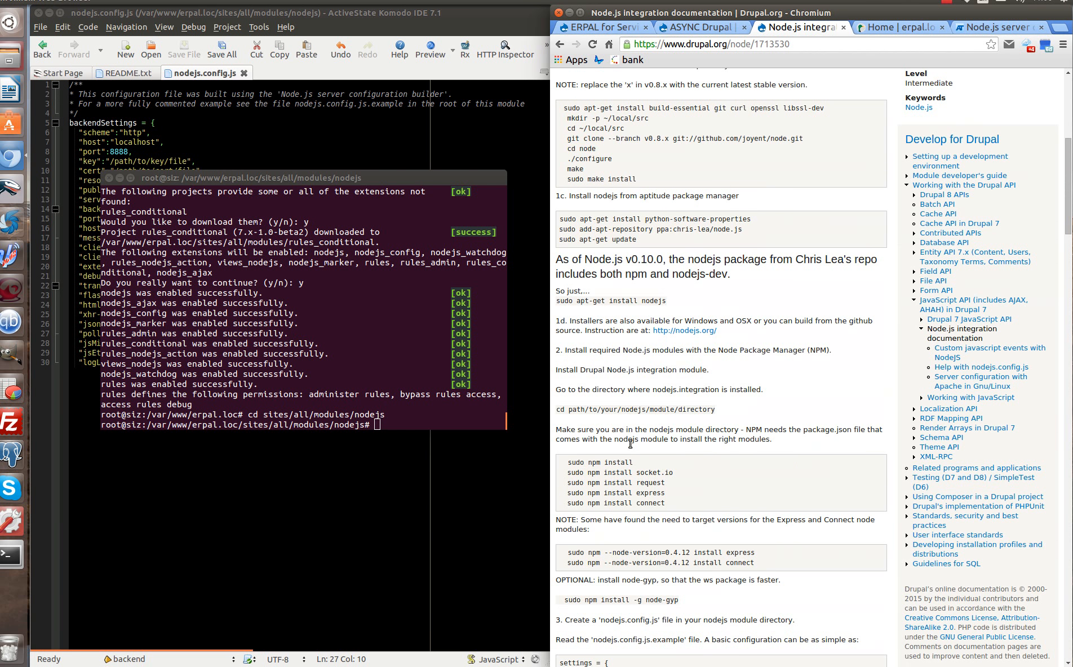
{"action": "left_click_drag", "start_coordinate": [569, 463], "coordinate": [684, 504]}
{"action": "right_click", "coordinate": [343, 396]}
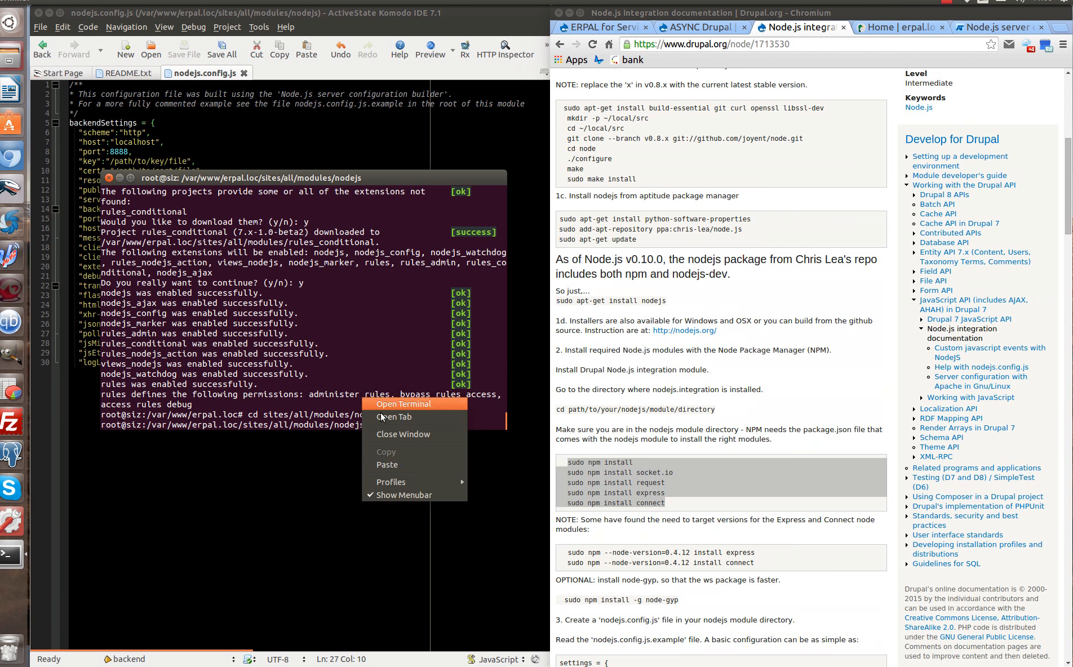
{"action": "left_click", "coordinate": [416, 458]}
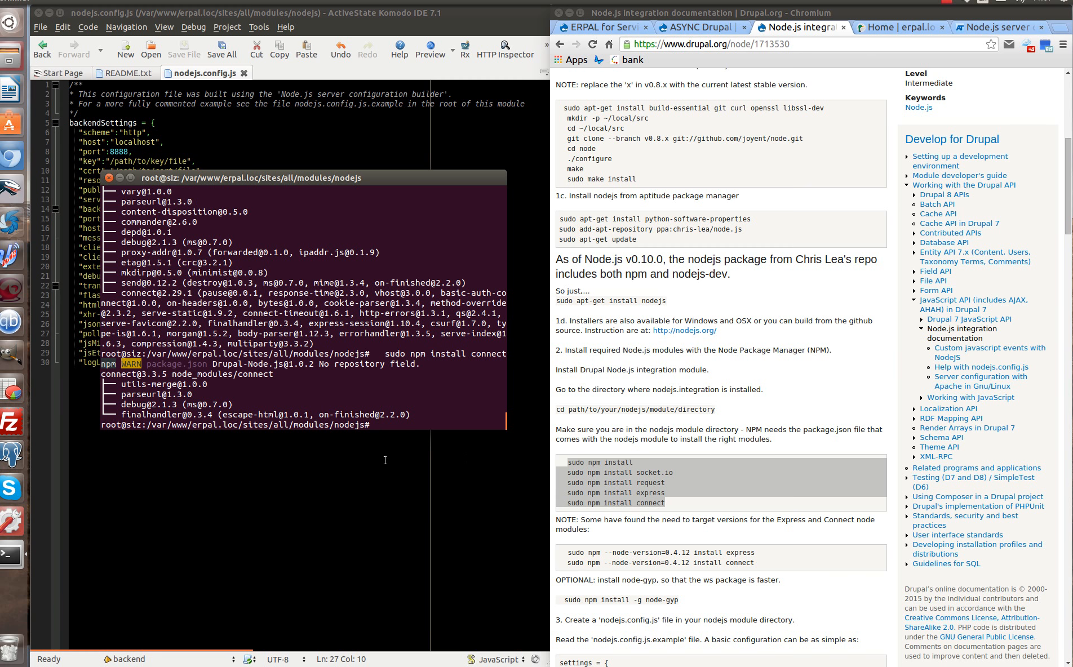
Start the Node.js server with node server.js.
{"action": "type", "text": "node server.js"}
{"action": "key", "text": "Return"}
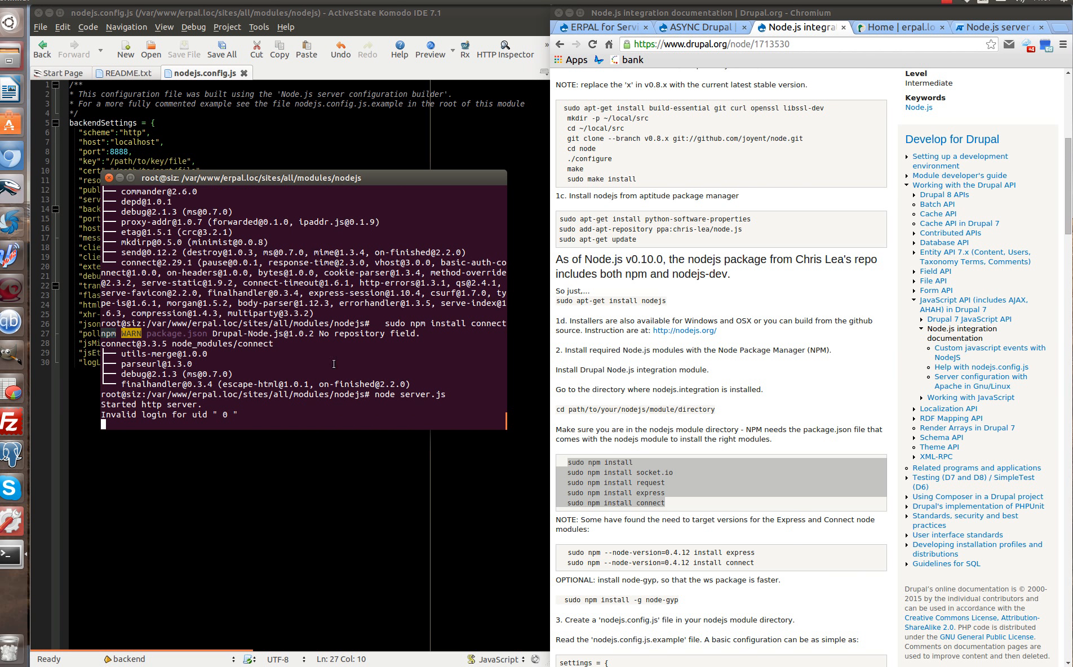
{"action": "left_click_drag", "start_coordinate": [378, 180], "coordinate": [0, 165]}
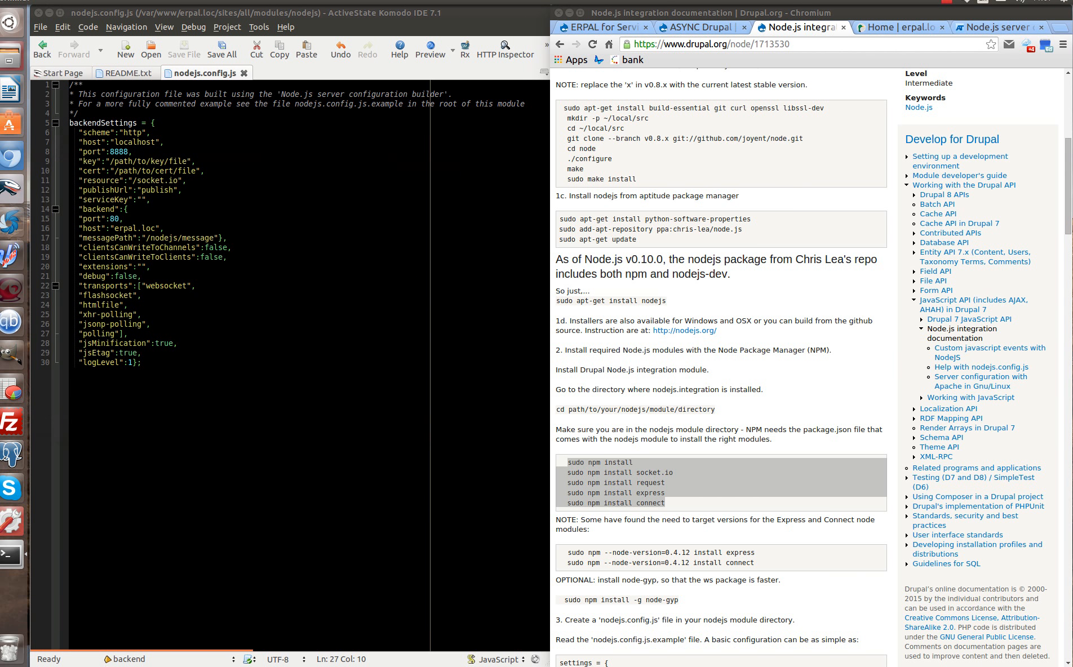
{"action": "left_click", "coordinate": [896, 27]}
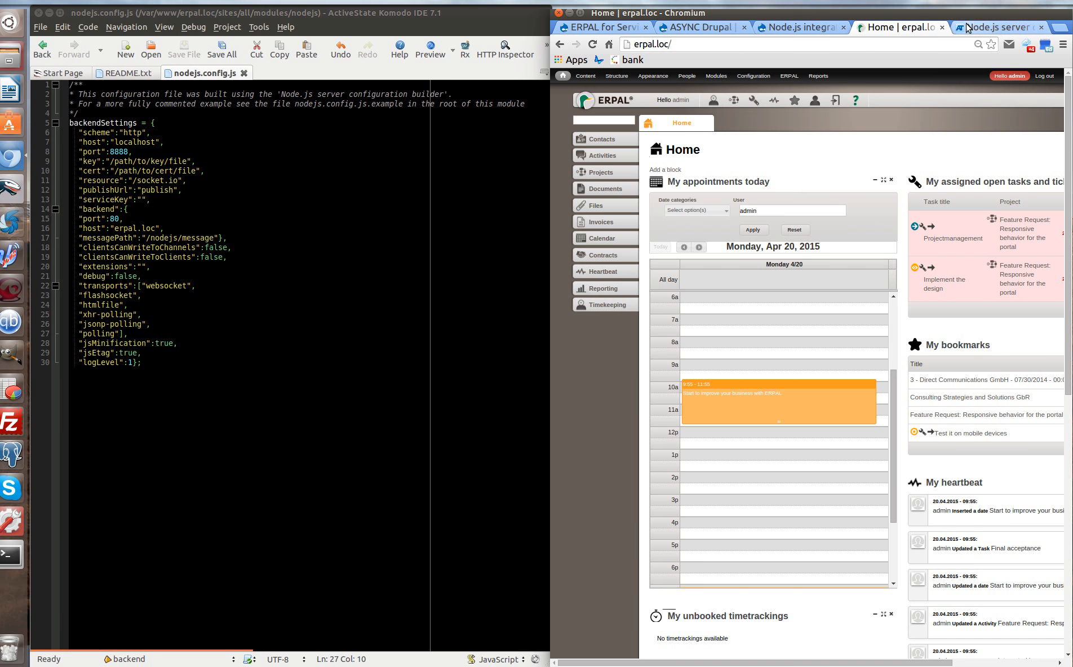
Open an incognito window on the left half and show the site's Recent log messages.
{"action": "mouse_move", "coordinate": [787, 79]}
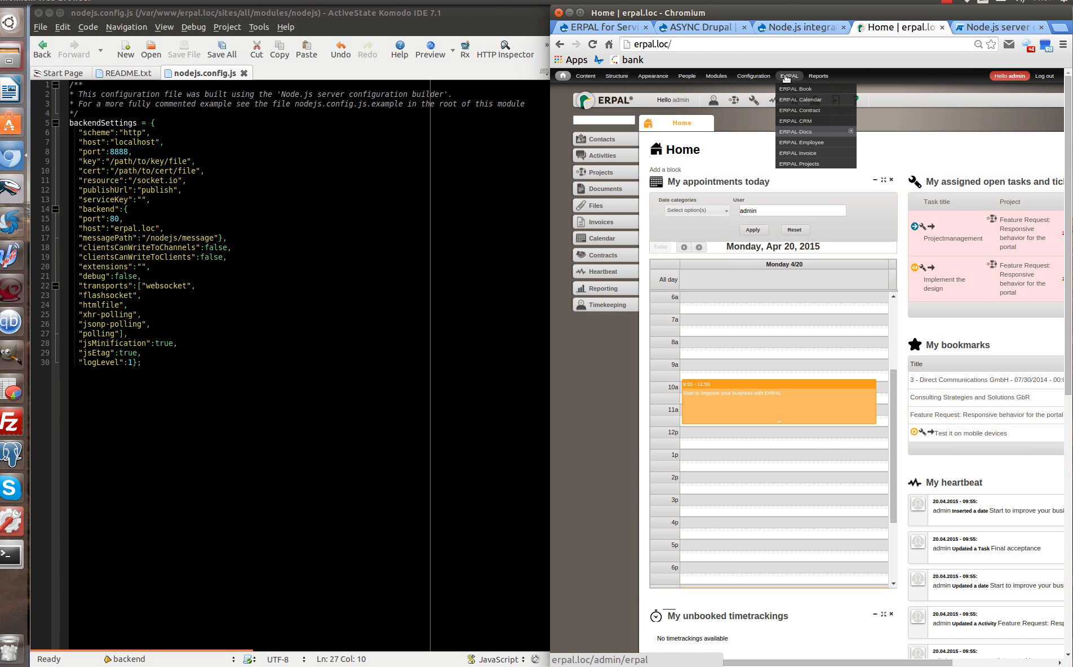
{"action": "mouse_move", "coordinate": [832, 78]}
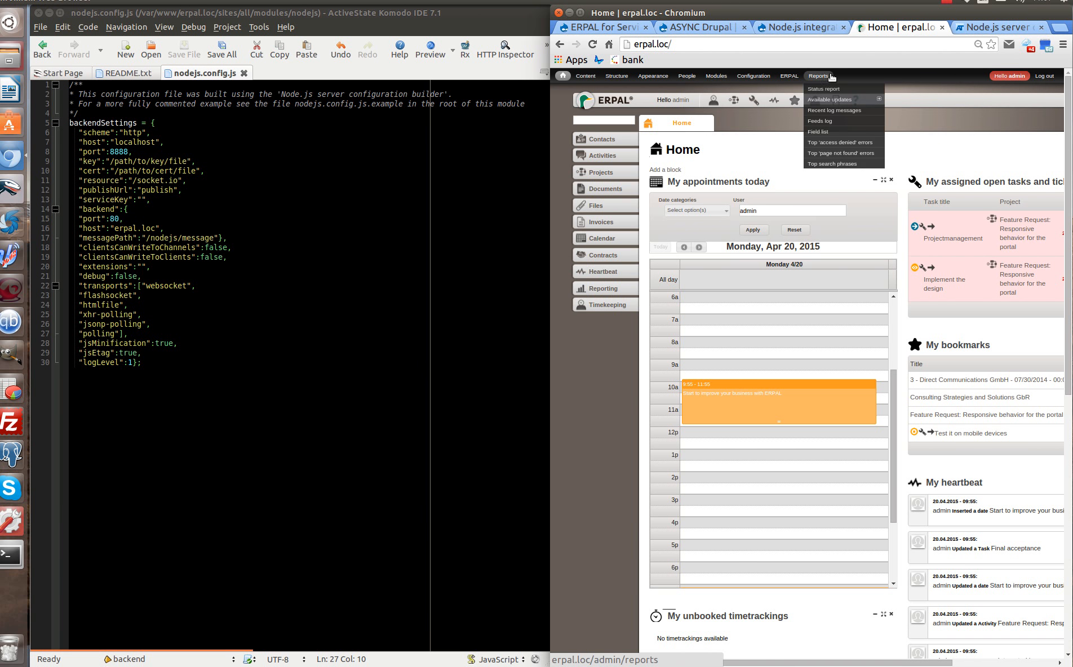
{"action": "key", "text": "ctrl+shift+n"}
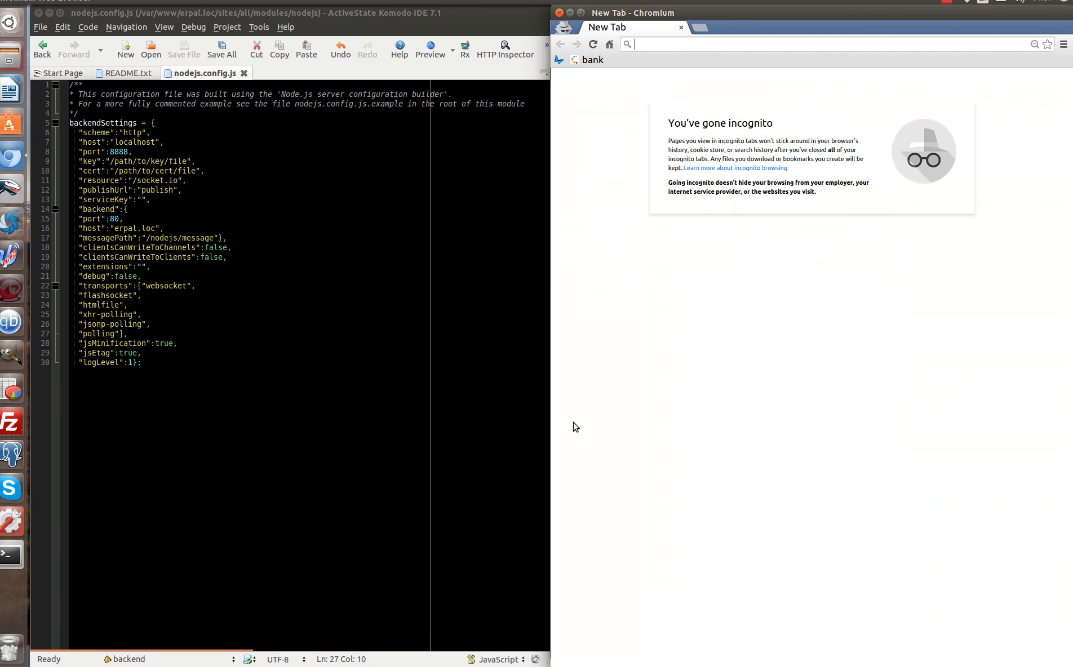
{"action": "key", "text": "ctrl+super+Left"}
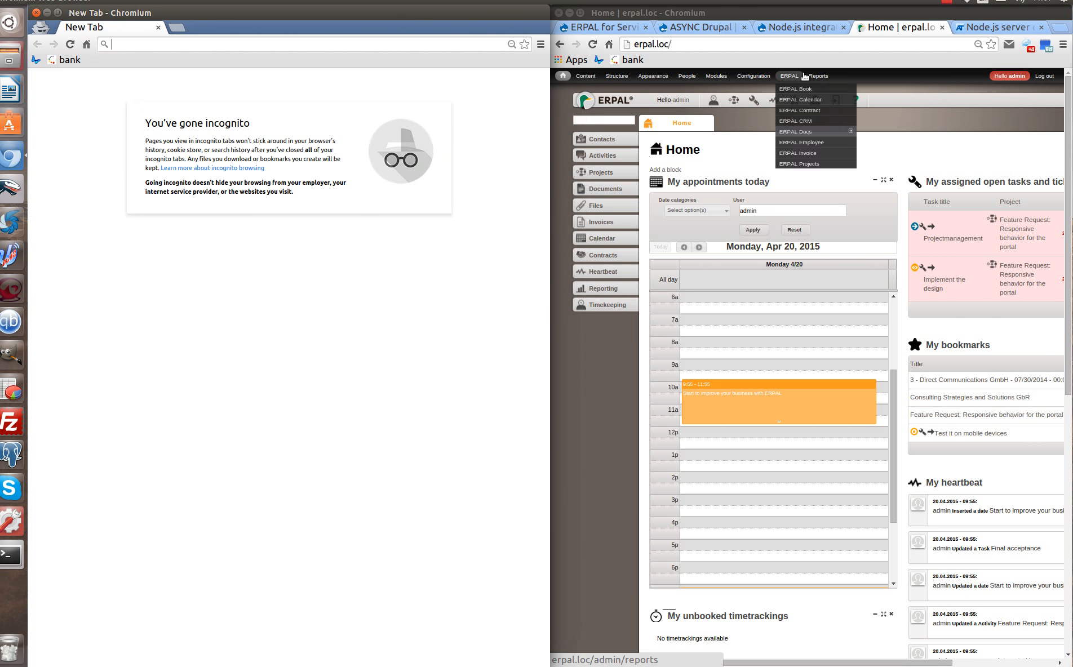
{"action": "left_click", "coordinate": [840, 111]}
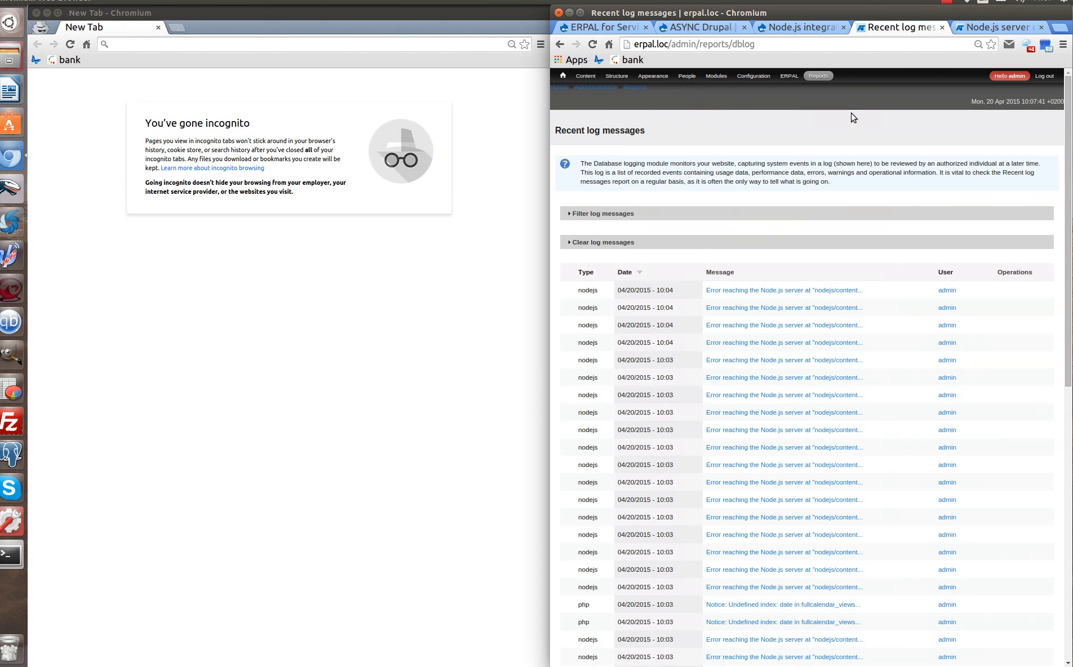
Load erpal.loc/admindfsdfs twice in the incognito window, then return to the Home dashboard.
{"action": "left_click_drag", "start_coordinate": [697, 43], "coordinate": [503, 22]}
{"action": "middle_click", "coordinate": [163, 45]}
{"action": "type", "text": "dfsdfs"}
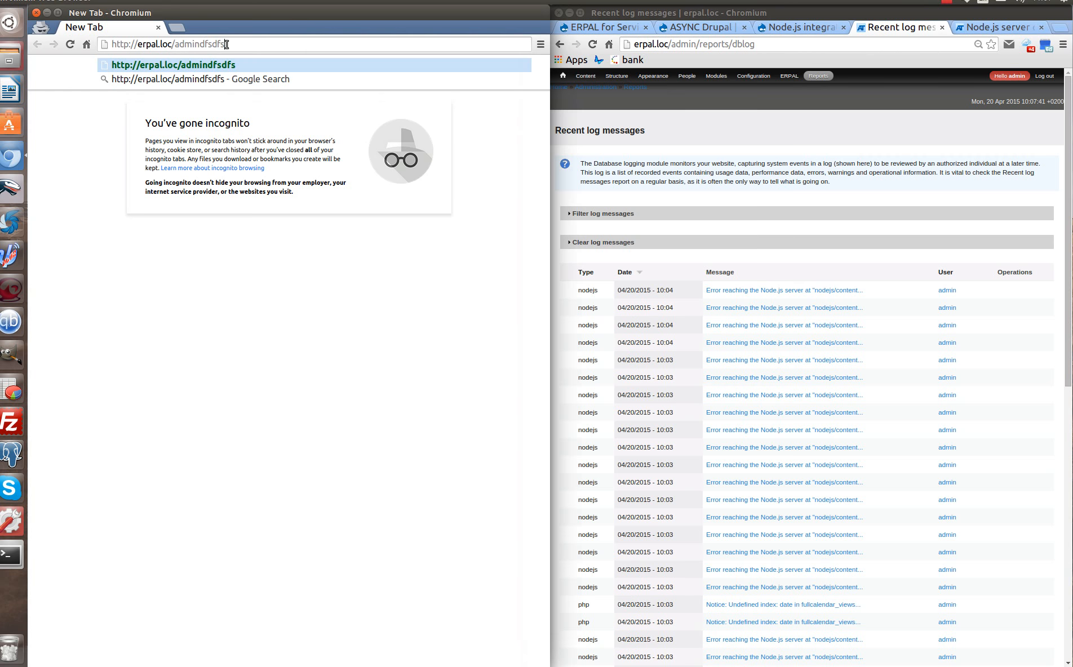
{"action": "key", "text": "Return"}
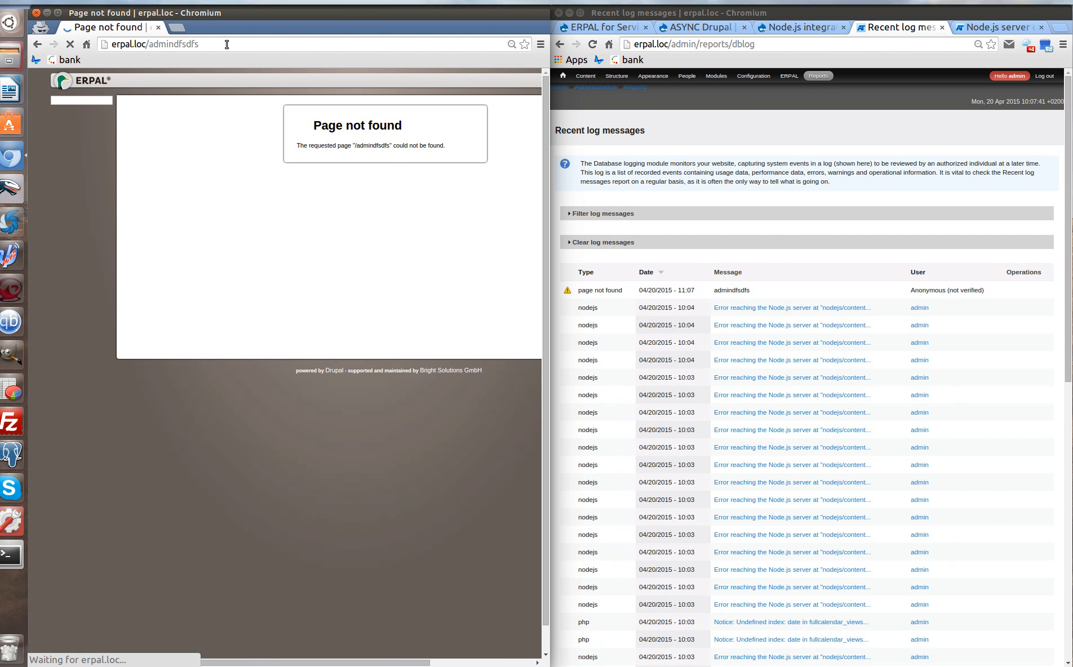
{"action": "left_click", "coordinate": [223, 47]}
{"action": "key", "text": "Return"}
{"action": "key", "text": "Return"}
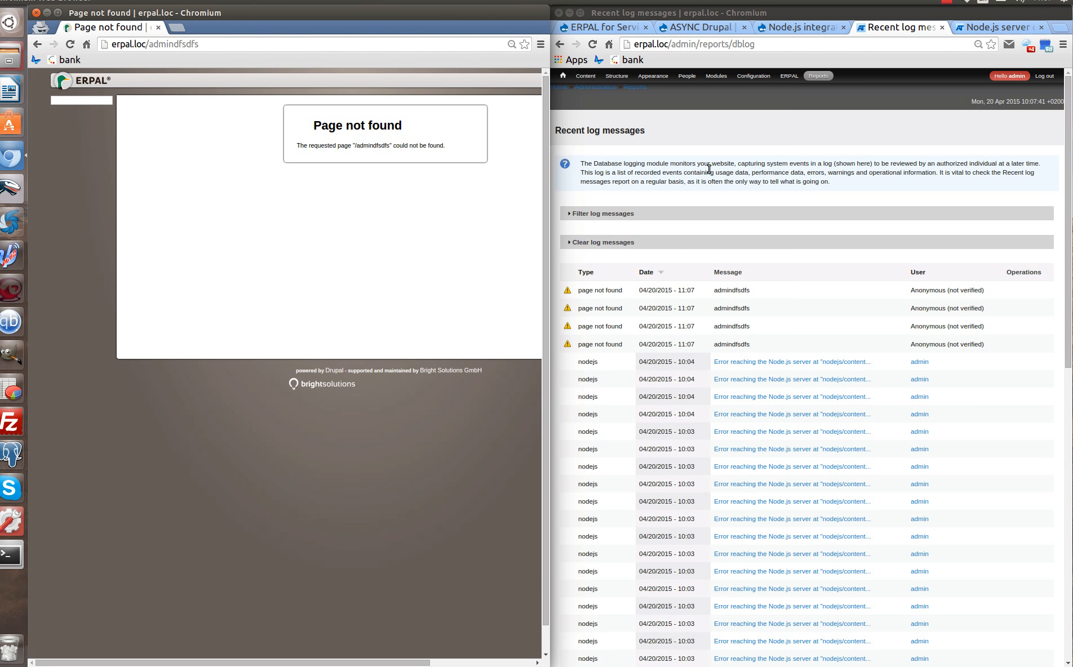
{"action": "left_click", "coordinate": [564, 76]}
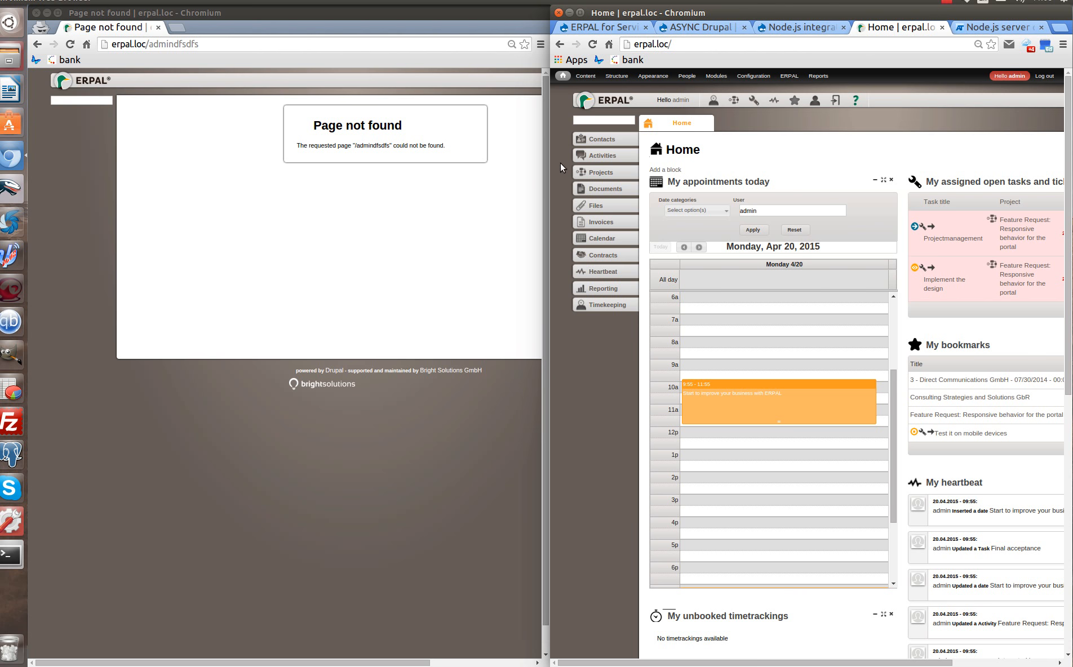
{"action": "left_click", "coordinate": [601, 136]}
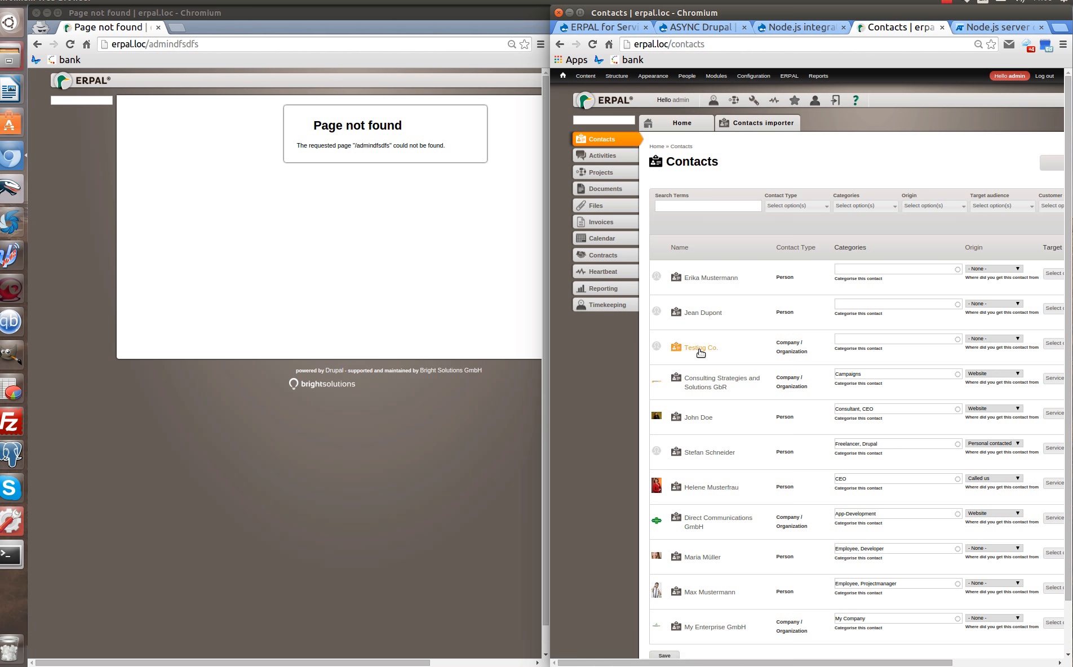
{"action": "scroll", "coordinate": [747, 401], "scroll_direction": "down", "scroll_amount": 2}
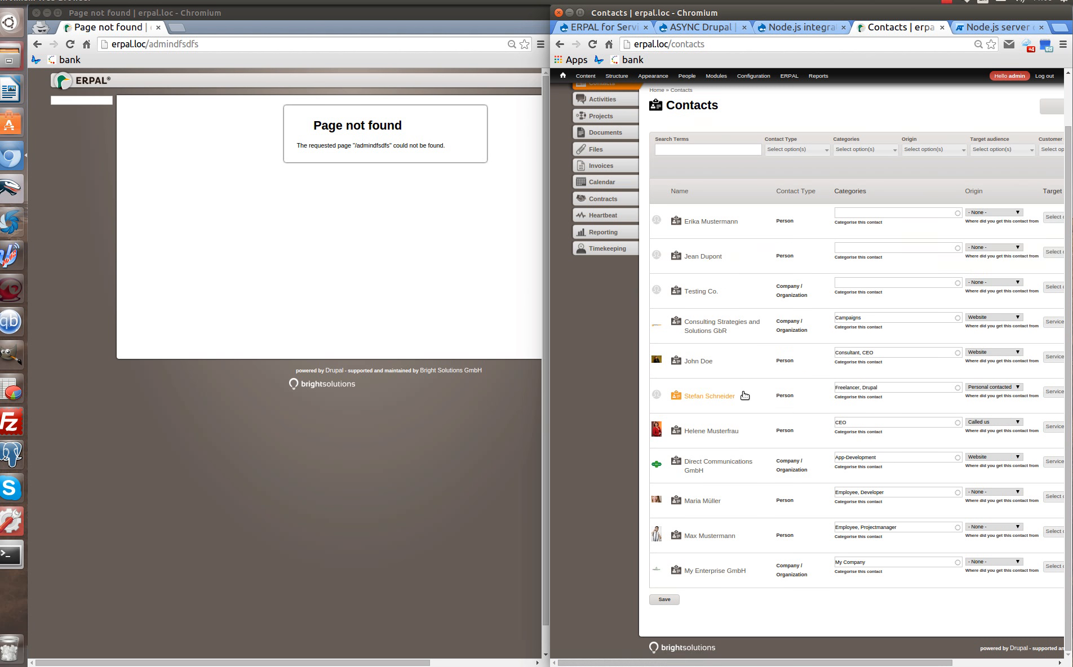
{"action": "scroll", "coordinate": [761, 515], "scroll_direction": "up", "scroll_amount": 2}
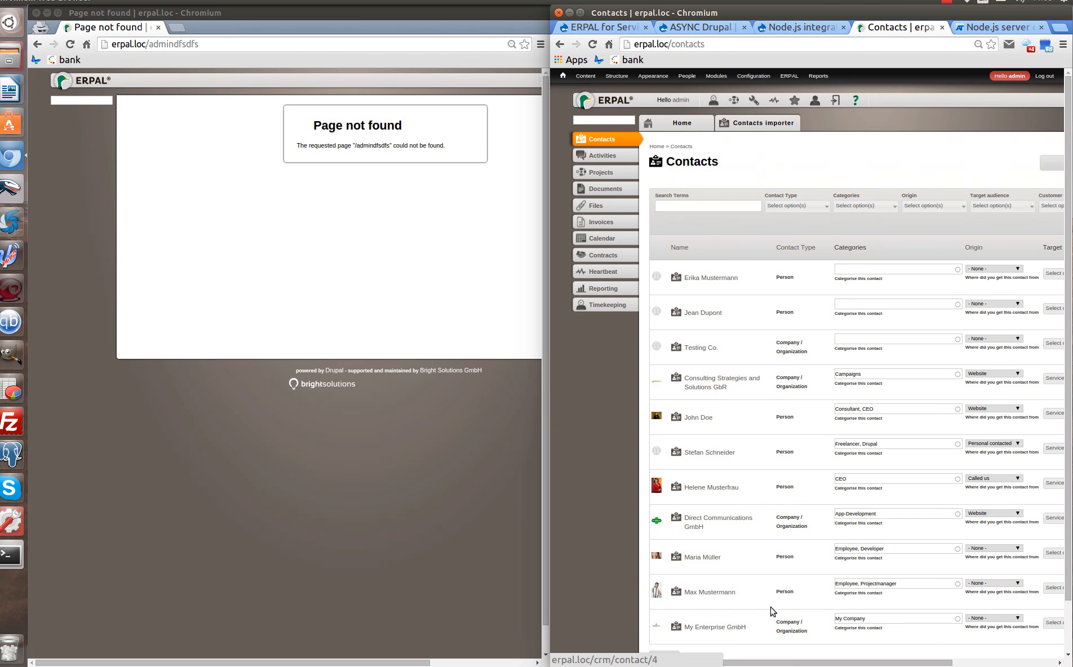
{"action": "left_click_drag", "start_coordinate": [793, 663], "coordinate": [826, 660]}
{"action": "scroll", "coordinate": [857, 597], "scroll_direction": "down", "scroll_amount": 2}
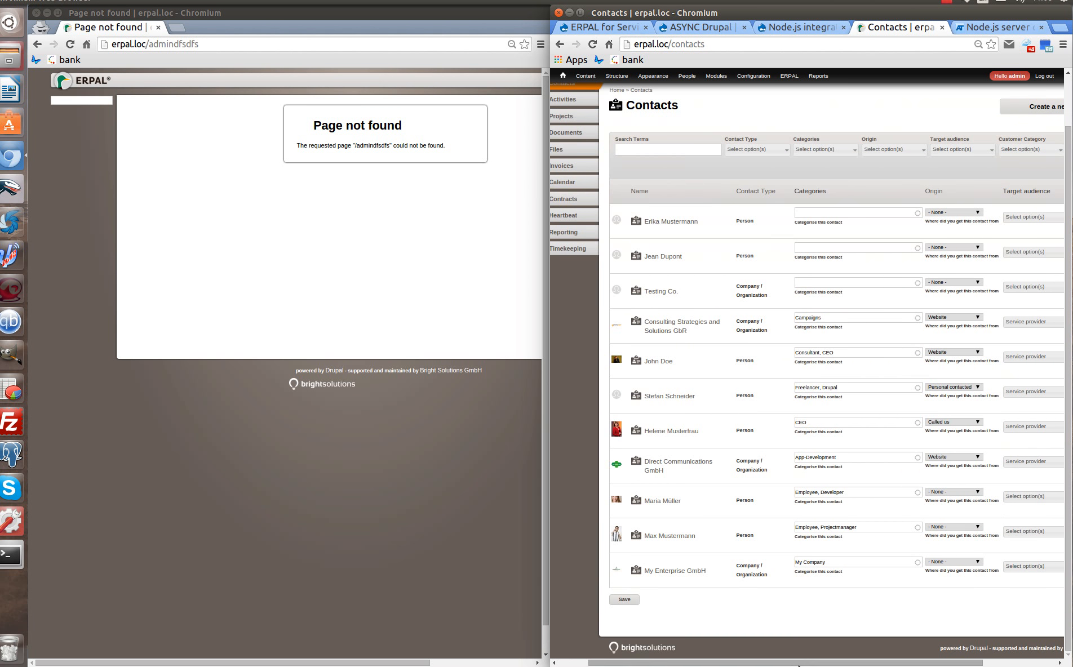
{"action": "scroll", "coordinate": [845, 626], "scroll_direction": "up", "scroll_amount": 2}
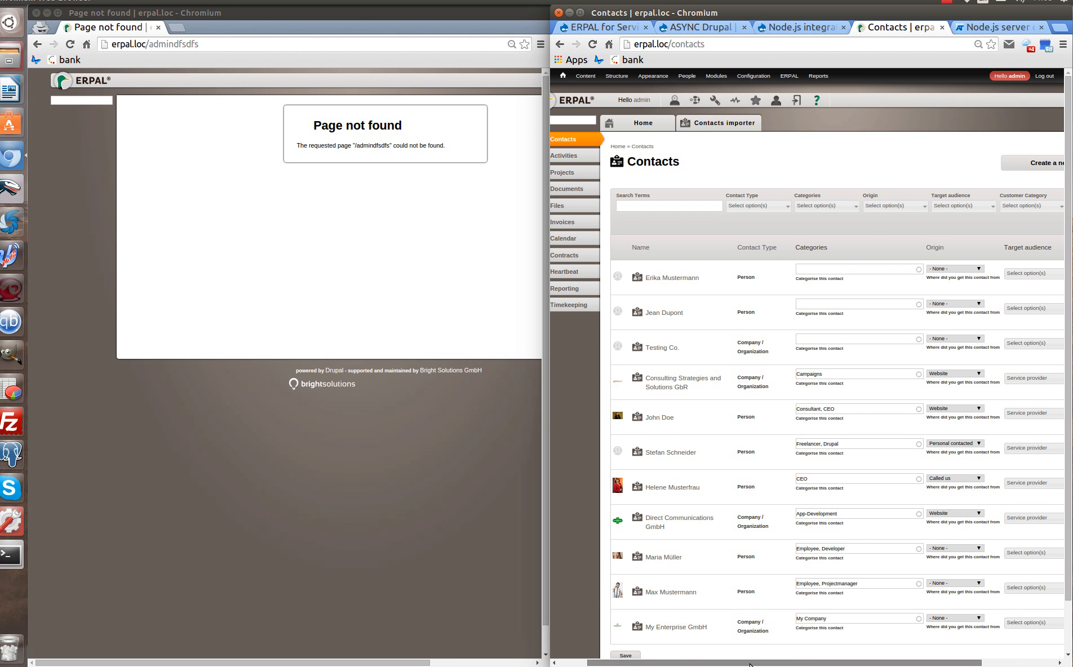
{"action": "left_click_drag", "start_coordinate": [771, 661], "coordinate": [739, 661]}
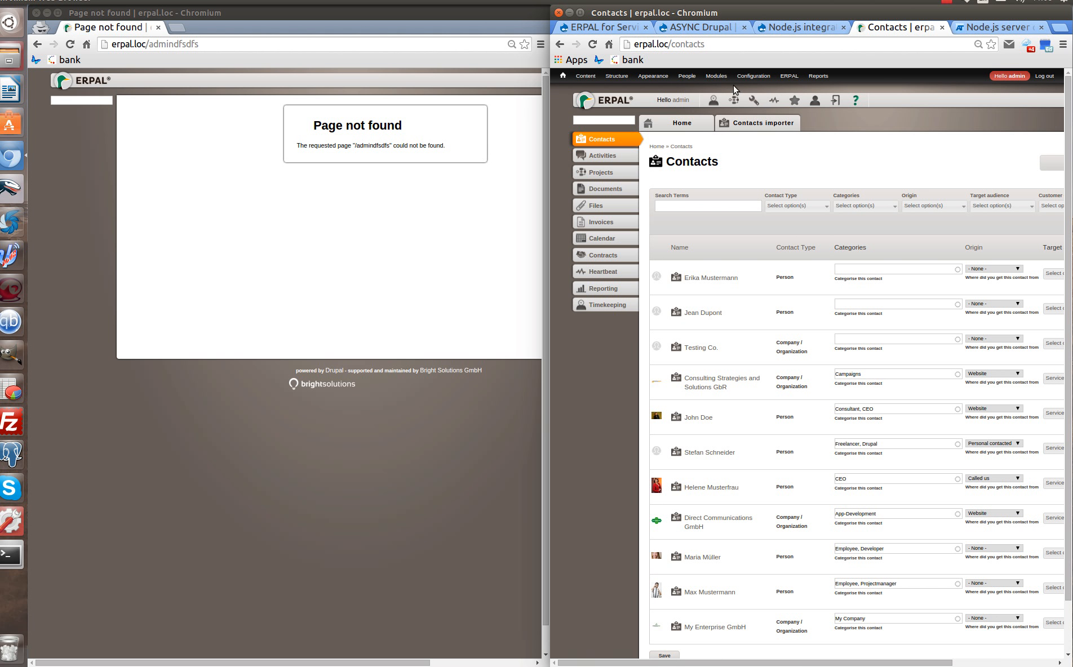
Start a new reaction rule named 'Marker on Contacts menu item'.
{"action": "mouse_move", "coordinate": [755, 76]}
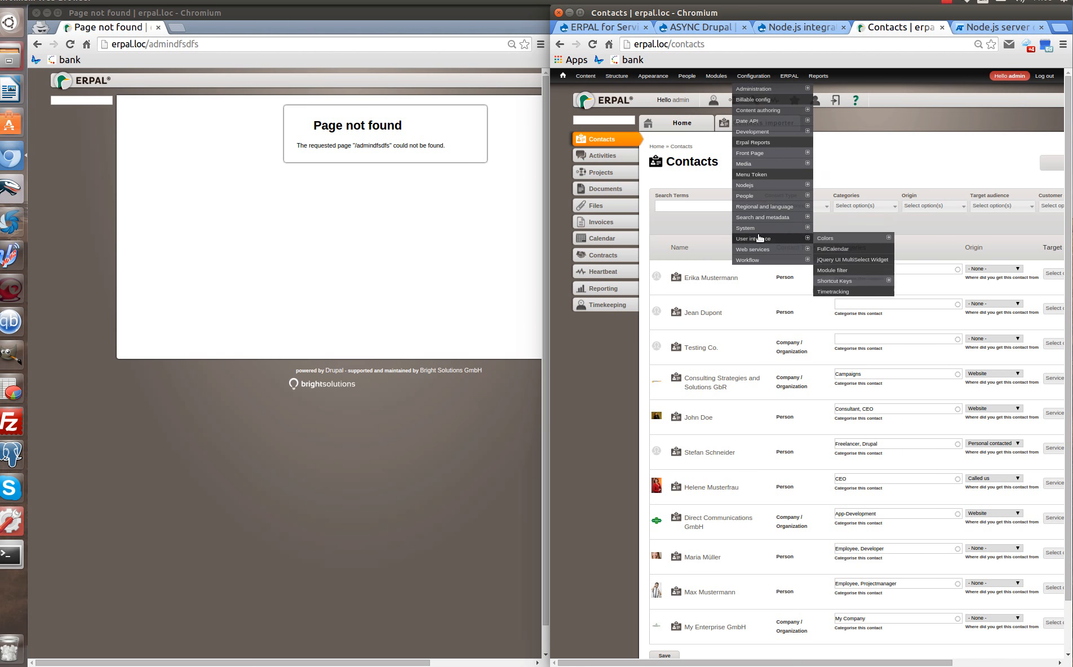
{"action": "mouse_move", "coordinate": [761, 252]}
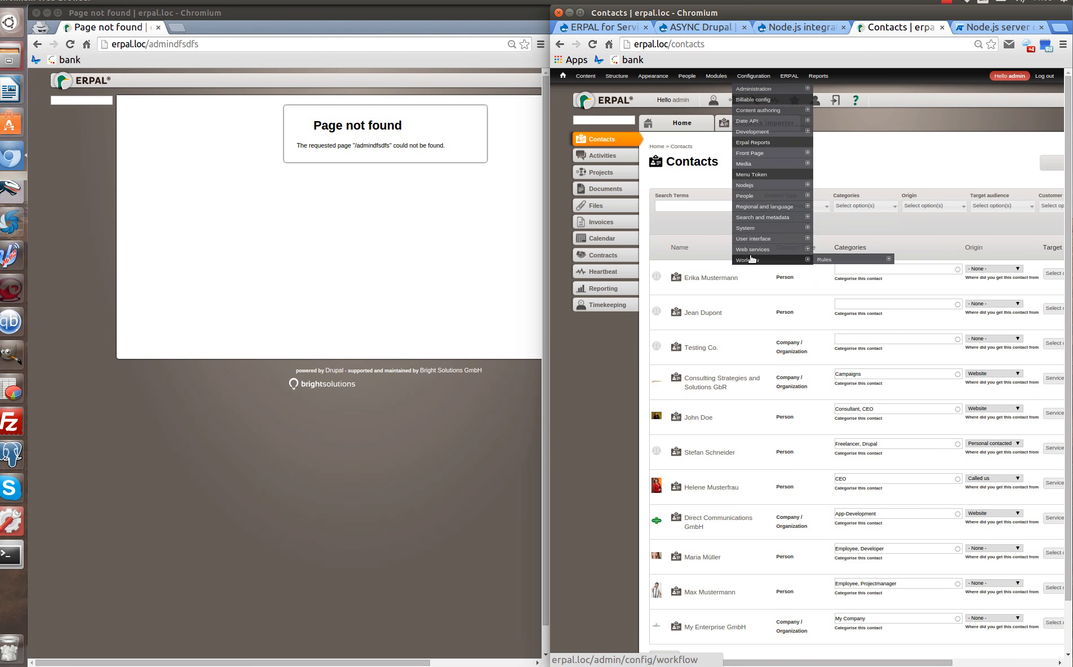
{"action": "left_click", "coordinate": [867, 260]}
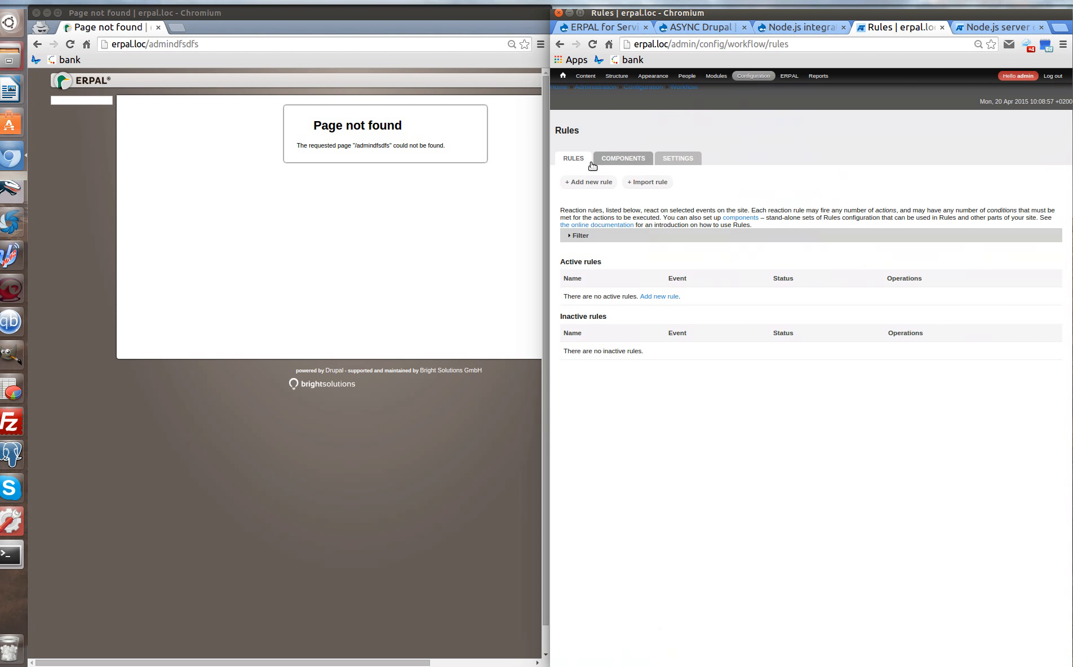
{"action": "left_click", "coordinate": [588, 183]}
{"action": "left_click", "coordinate": [596, 179]}
{"action": "type", "text": "M"}
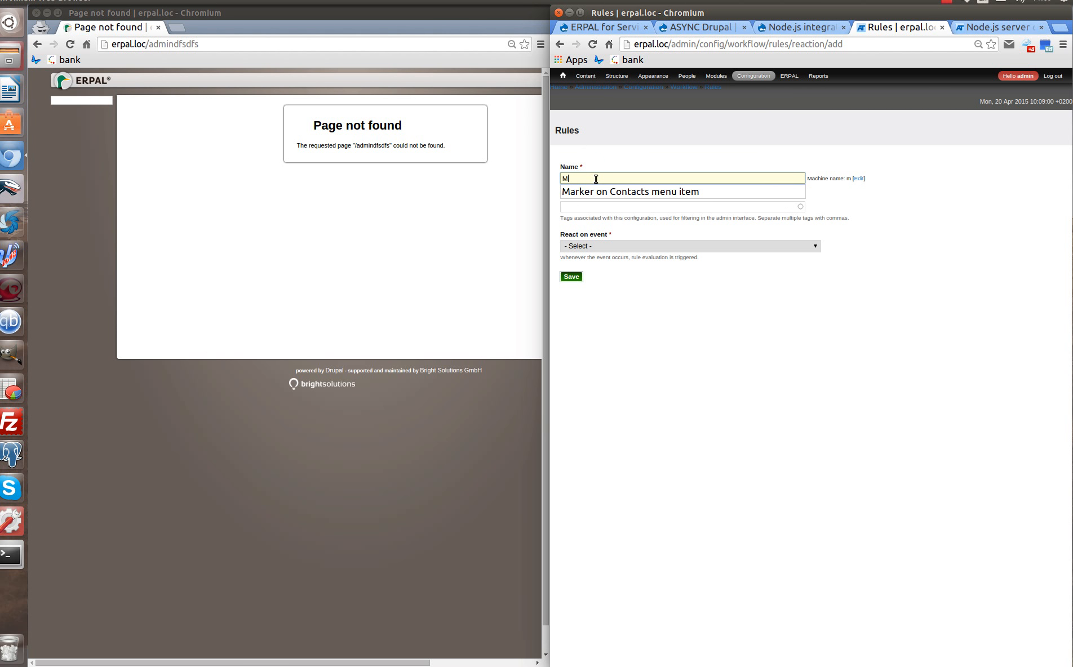
{"action": "left_click", "coordinate": [595, 192]}
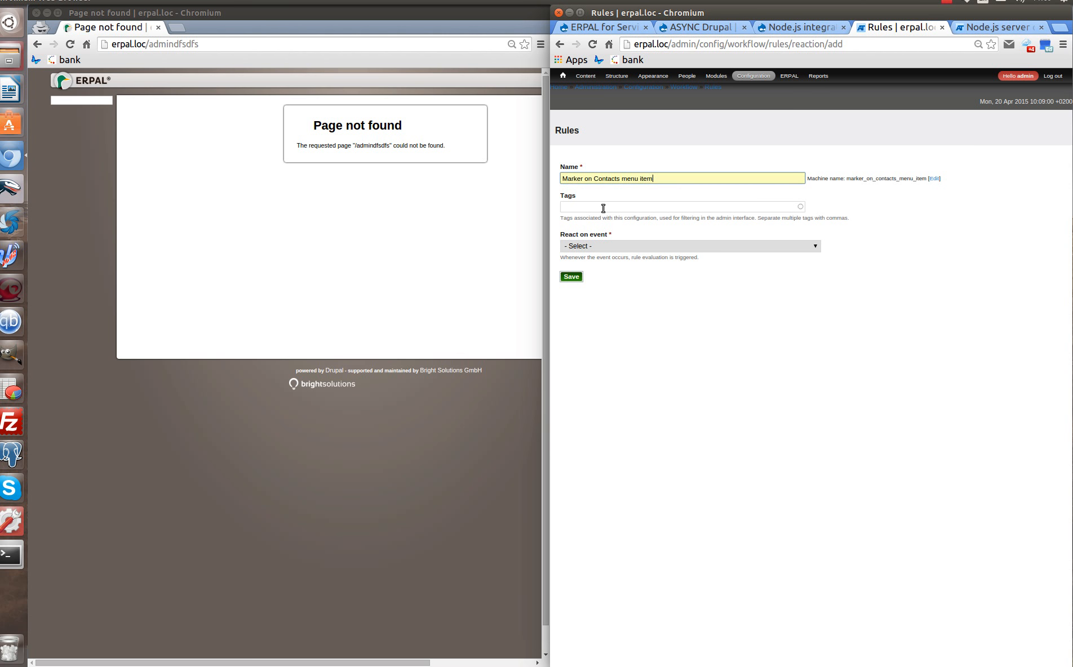
Trigger the rule after saving new content, restricted to Contact, and save it.
{"action": "left_click", "coordinate": [602, 246]}
{"action": "scroll", "coordinate": [634, 282], "scroll_direction": "down", "scroll_amount": 2}
{"action": "scroll", "coordinate": [634, 282], "scroll_direction": "down", "scroll_amount": 15}
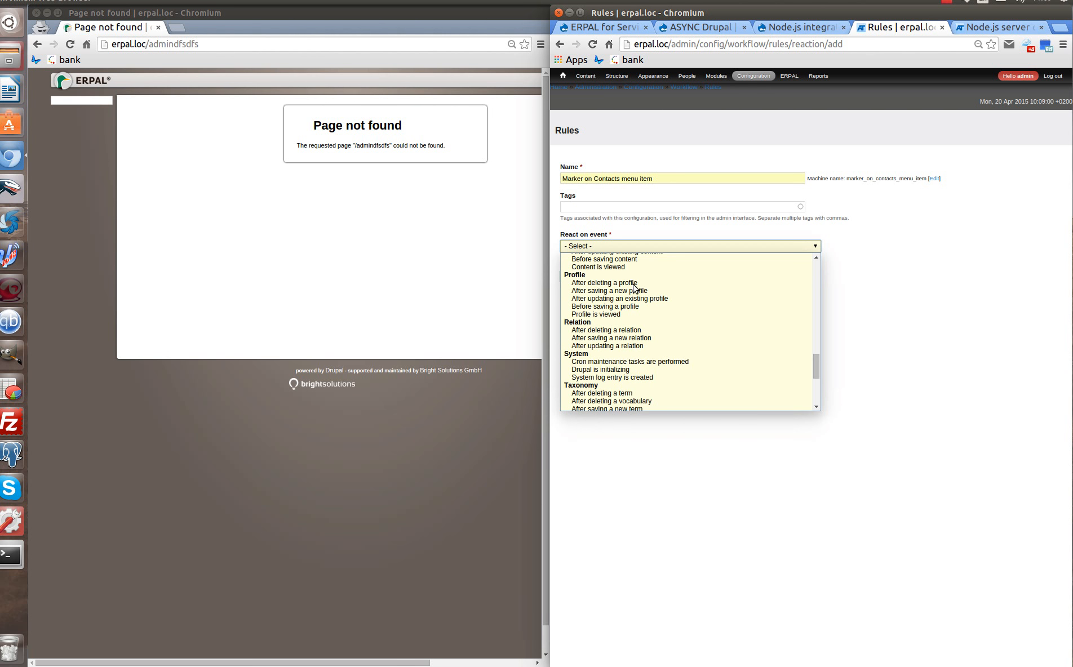
{"action": "scroll", "coordinate": [634, 289], "scroll_direction": "up", "scroll_amount": 10}
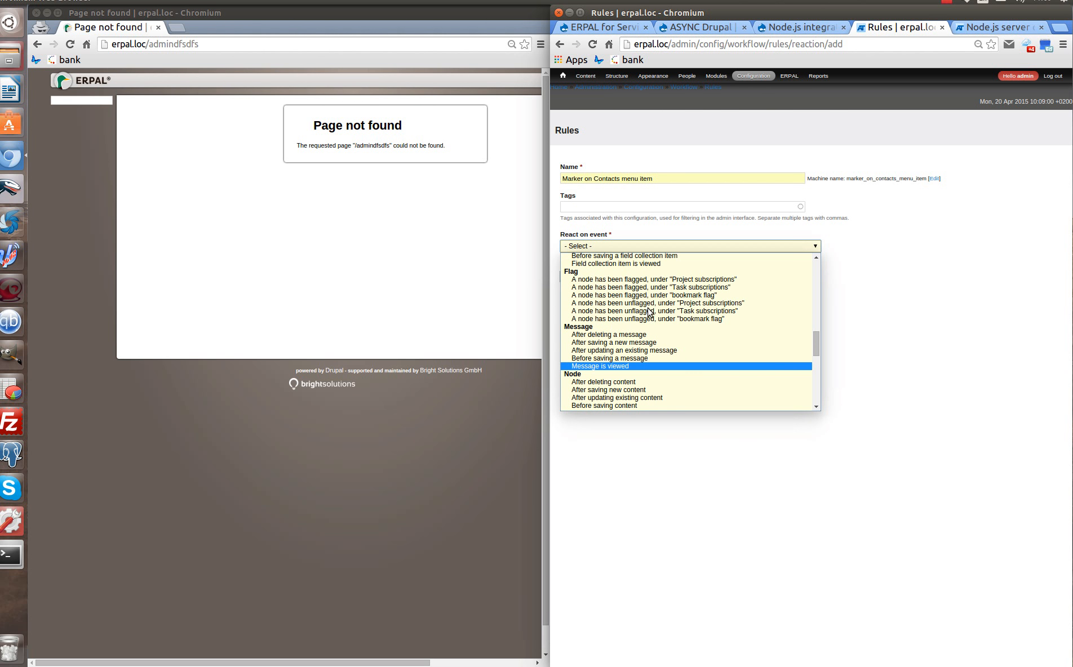
{"action": "scroll", "coordinate": [642, 361], "scroll_direction": "down", "scroll_amount": 1}
{"action": "left_click", "coordinate": [647, 360]}
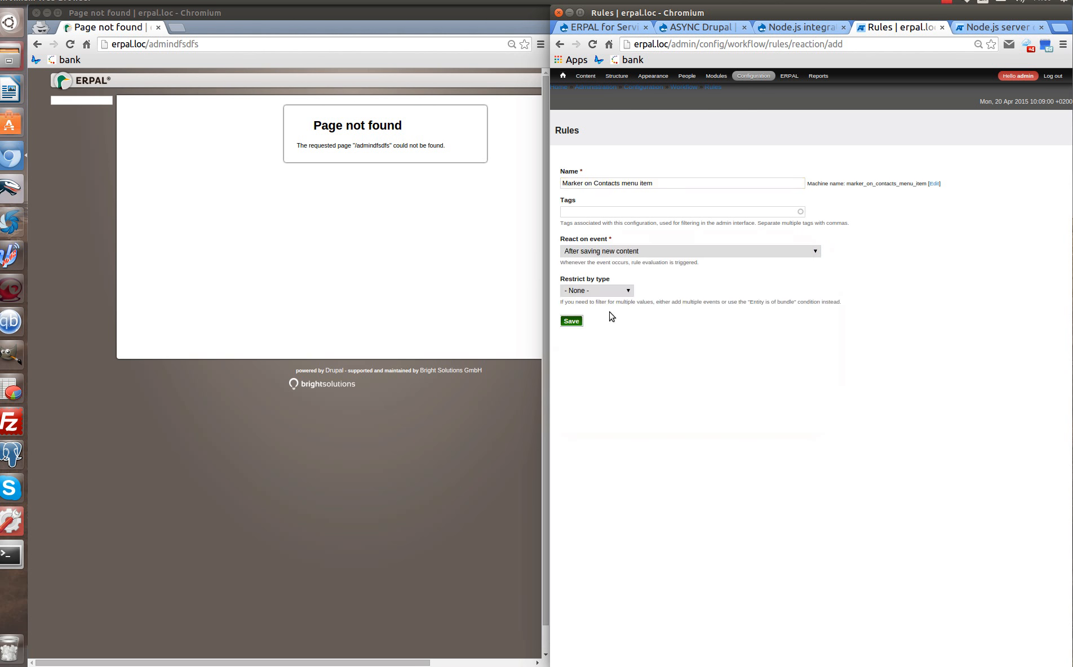
{"action": "left_click", "coordinate": [596, 290]}
{"action": "left_click", "coordinate": [606, 313]}
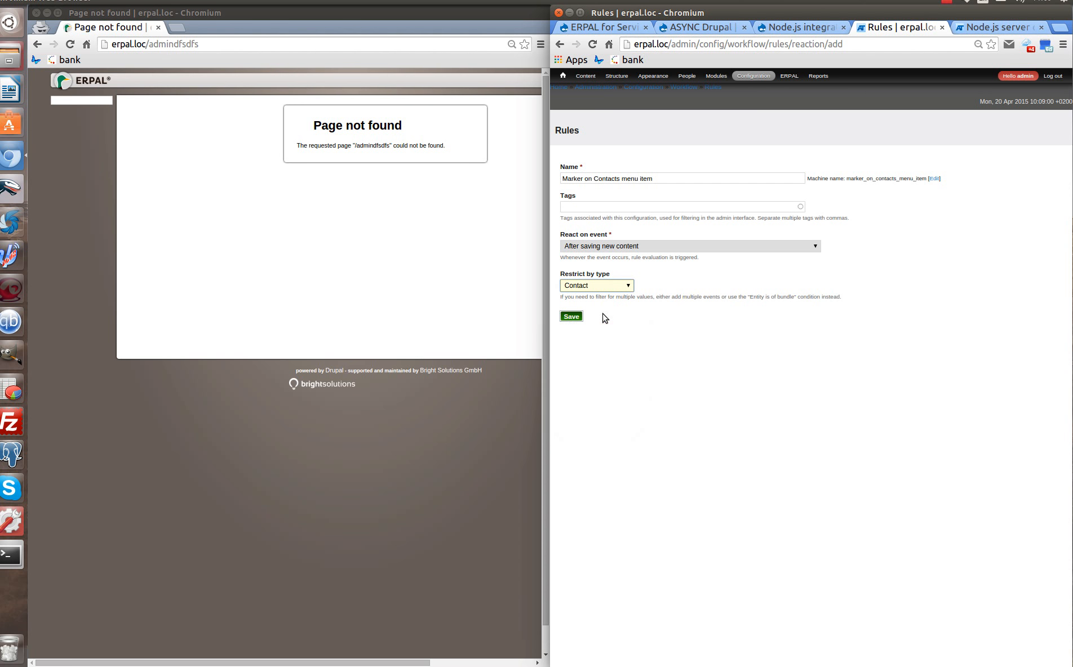
{"action": "left_click", "coordinate": [576, 315]}
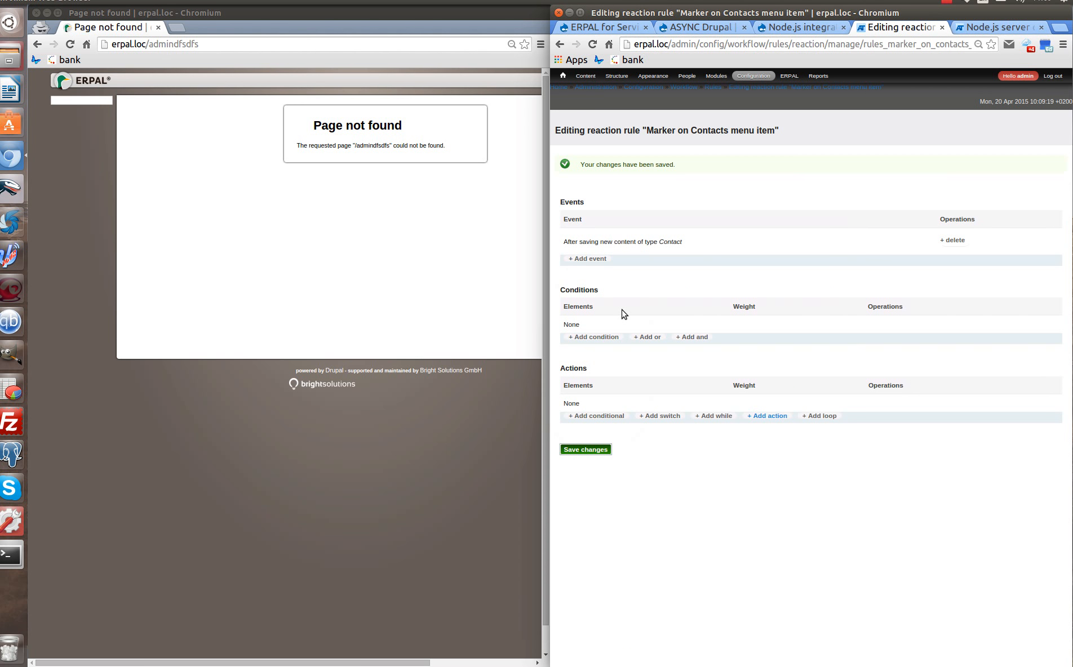
Add a Node.js Add marker action for element erpal-contact with marker text 'new'.
{"action": "left_click", "coordinate": [780, 416]}
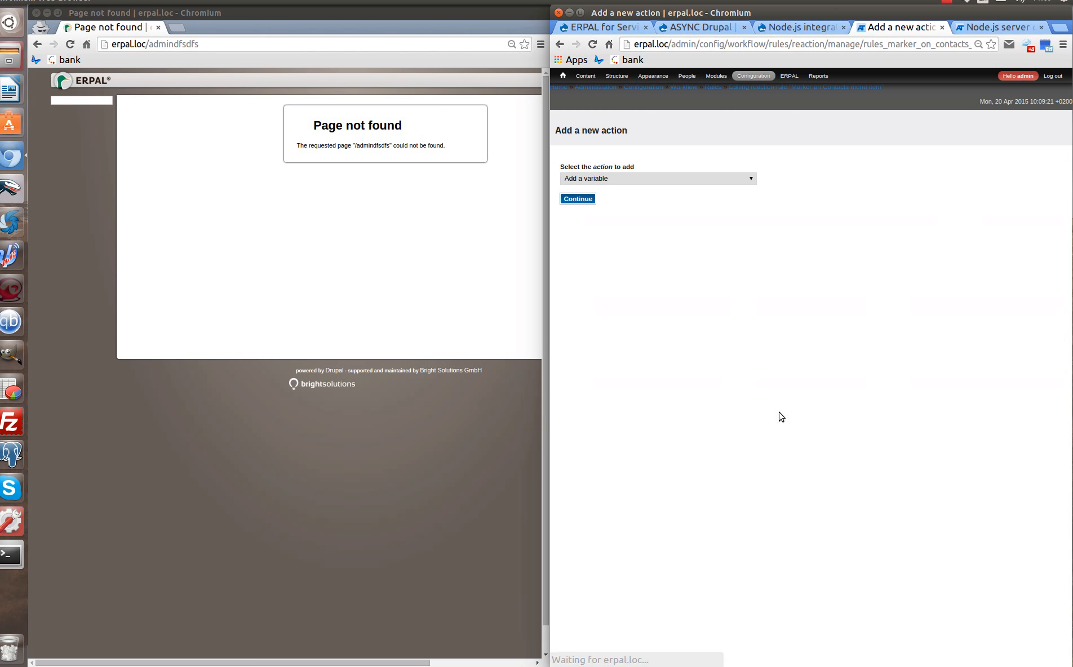
{"action": "left_click", "coordinate": [650, 179]}
{"action": "scroll", "coordinate": [669, 251], "scroll_direction": "down", "scroll_amount": 5}
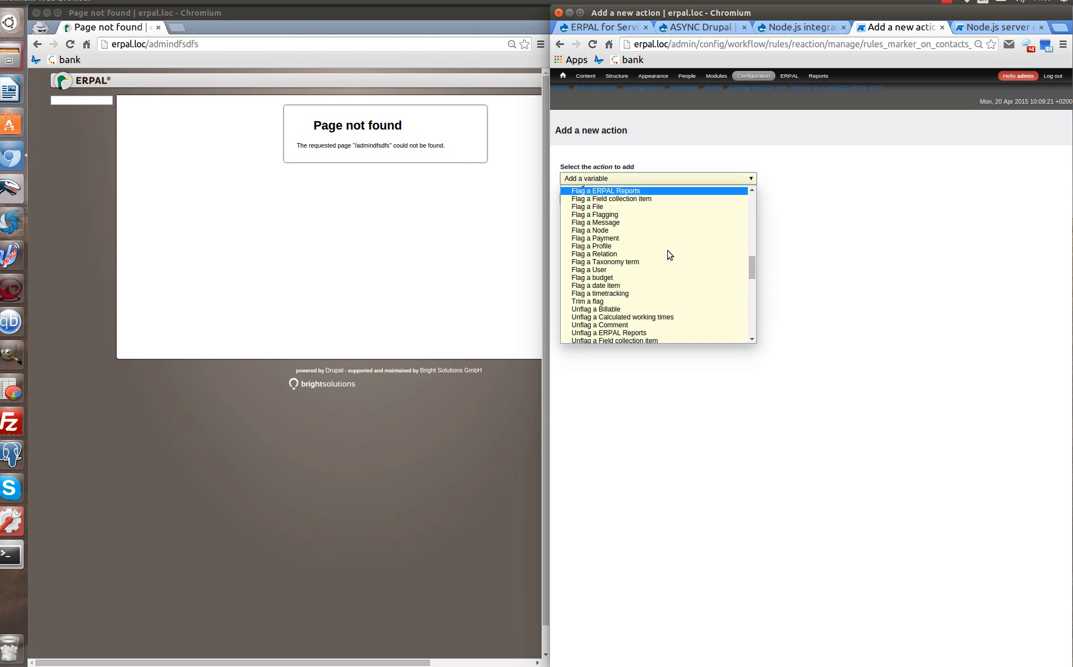
{"action": "scroll", "coordinate": [669, 255], "scroll_direction": "down", "scroll_amount": 5}
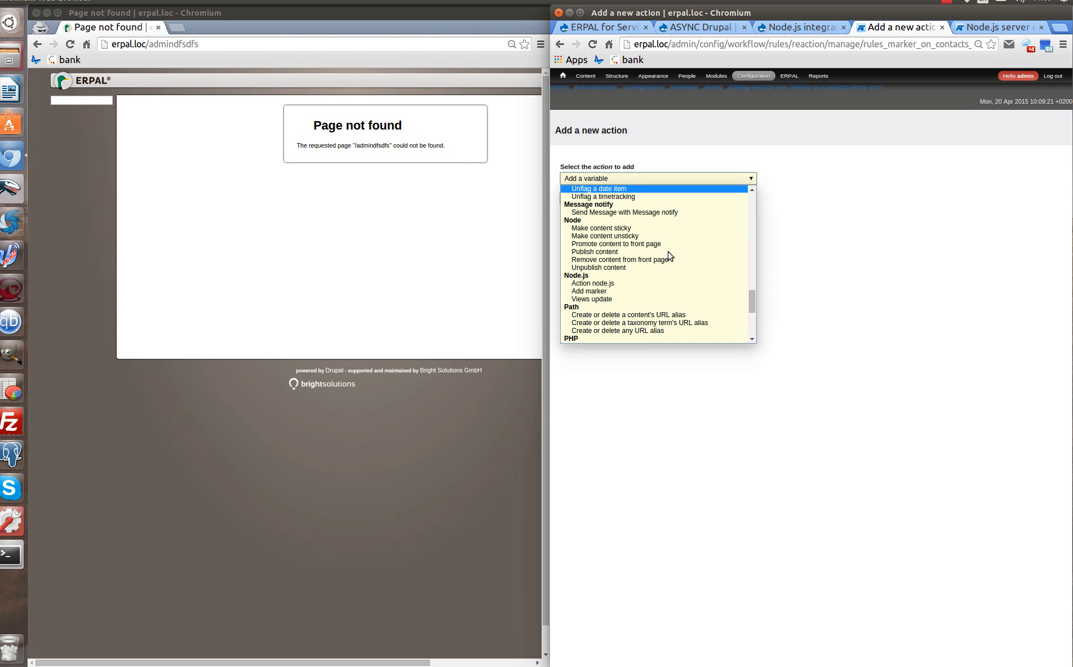
{"action": "left_click", "coordinate": [619, 291]}
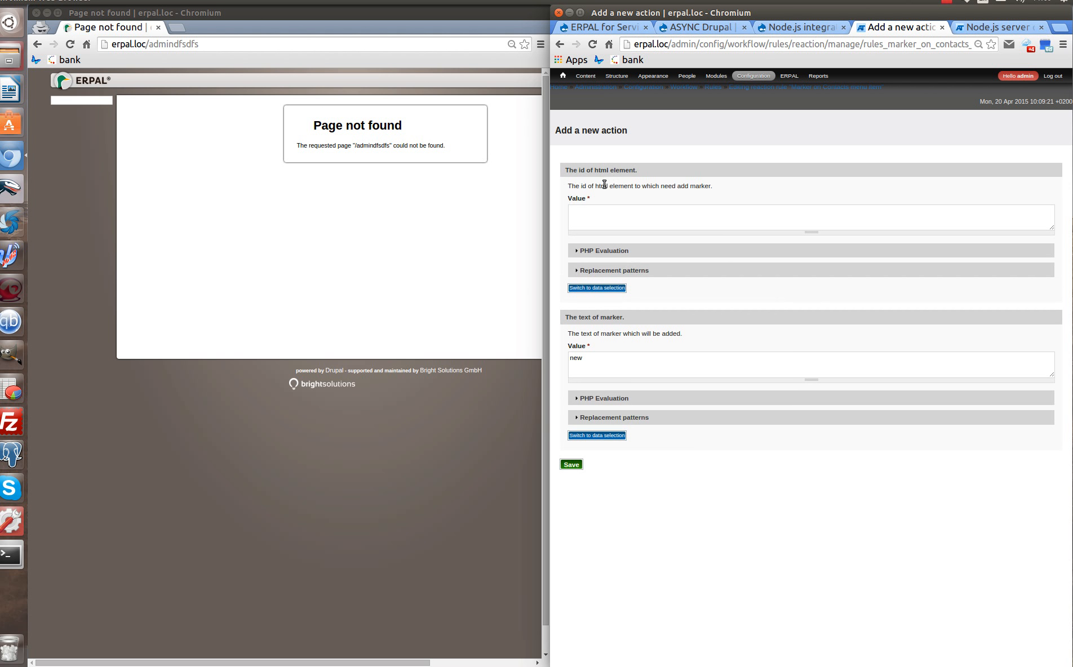
{"action": "left_click", "coordinate": [595, 220]}
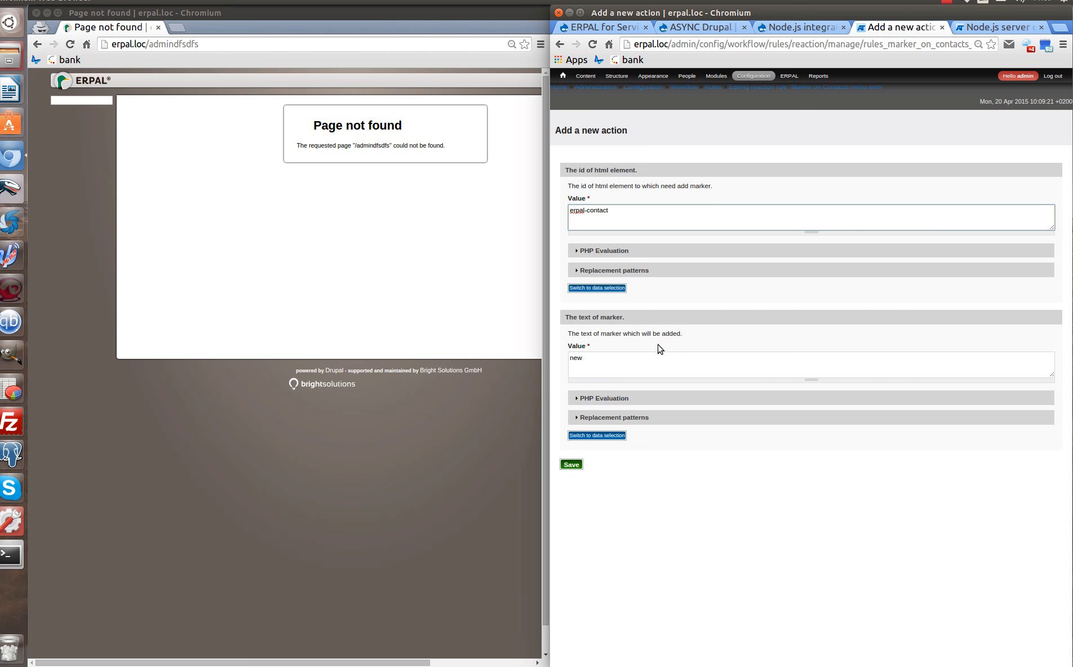
{"action": "double_click", "coordinate": [592, 362]}
{"action": "left_click", "coordinate": [728, 529]}
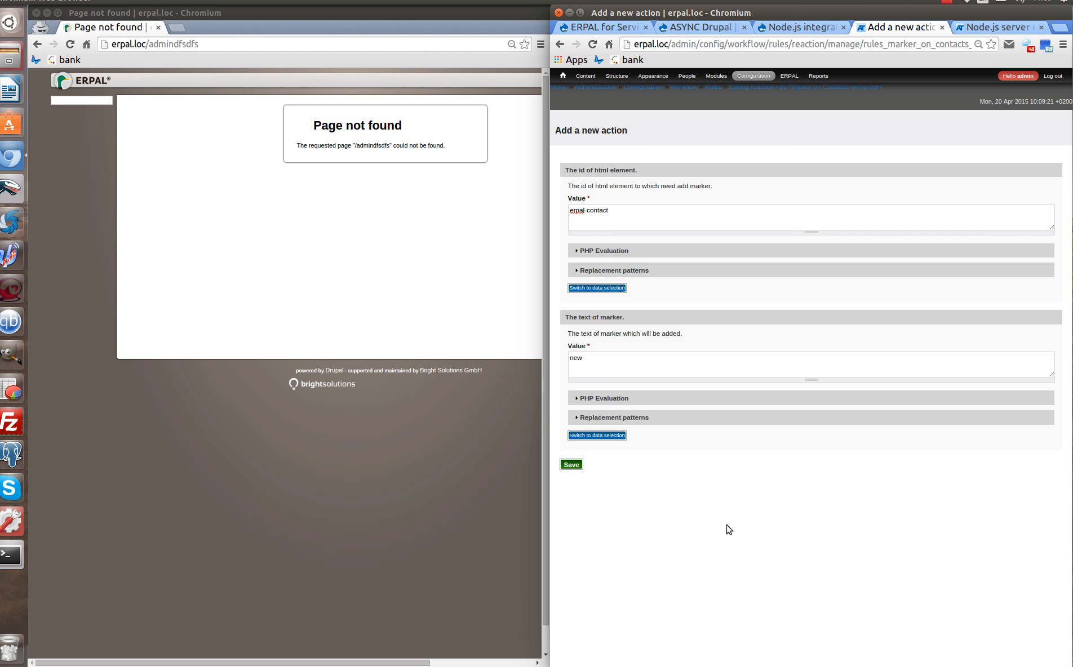
{"action": "left_click", "coordinate": [575, 467]}
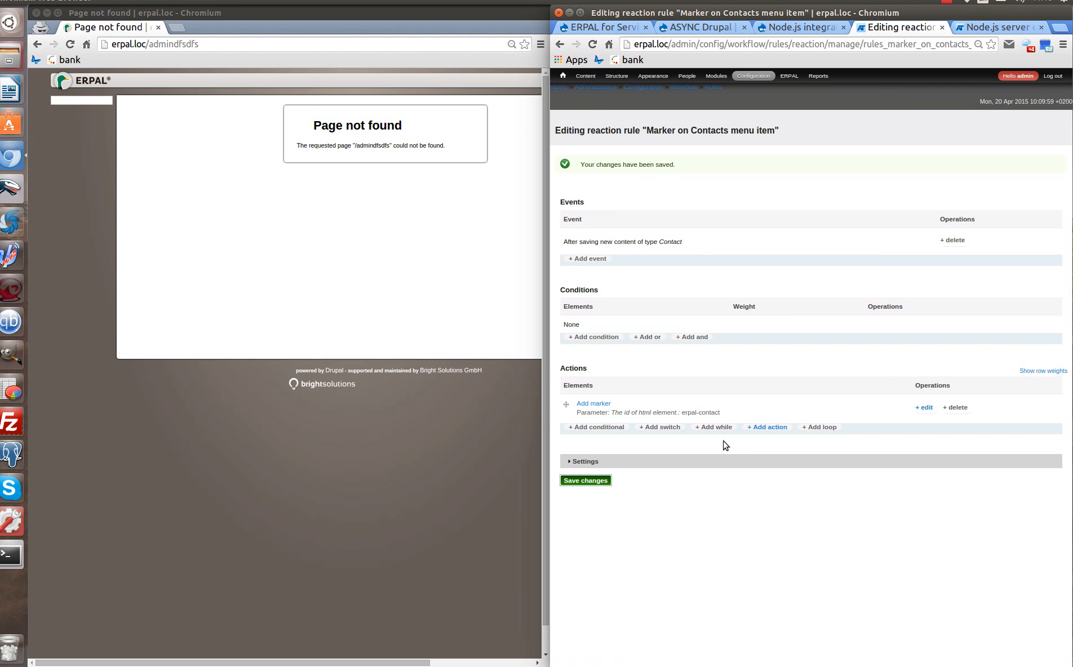
Open the ERPAL Menu's link list under Structure > Menus.
{"action": "mouse_move", "coordinate": [562, 77]}
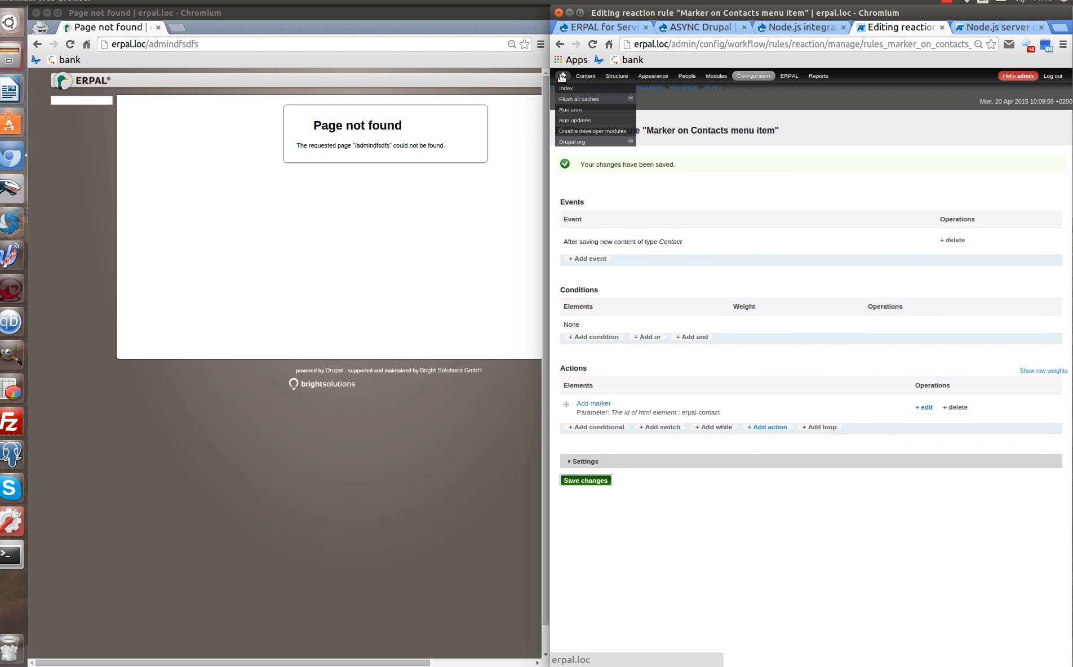
{"action": "mouse_move", "coordinate": [690, 82]}
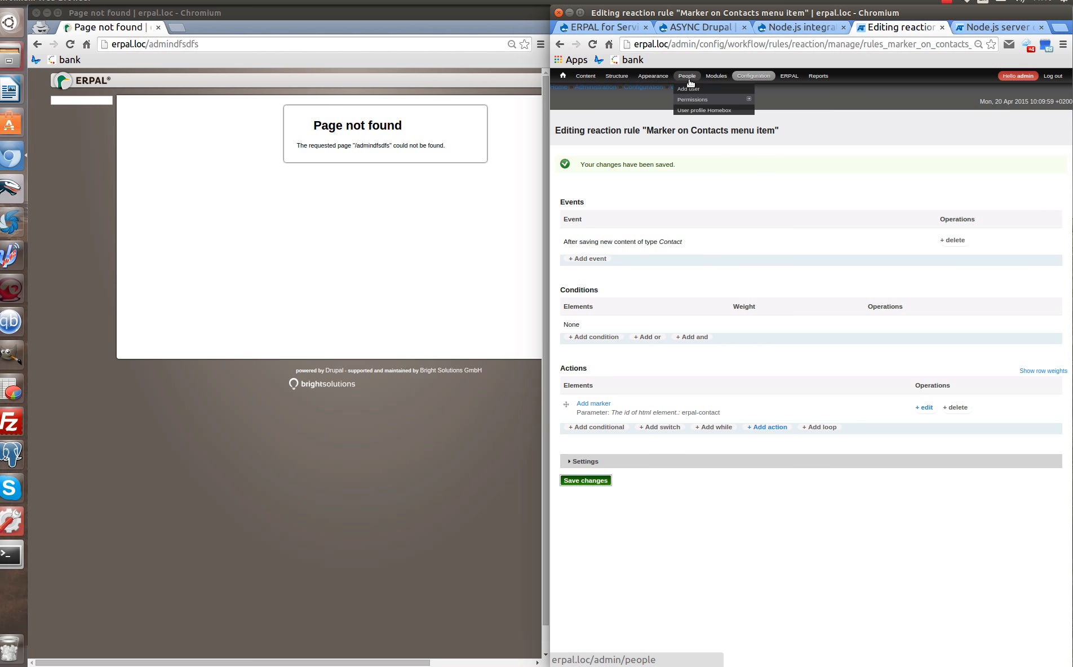
{"action": "mouse_move", "coordinate": [616, 77]}
{"action": "mouse_move", "coordinate": [637, 206]}
{"action": "mouse_move", "coordinate": [724, 219]}
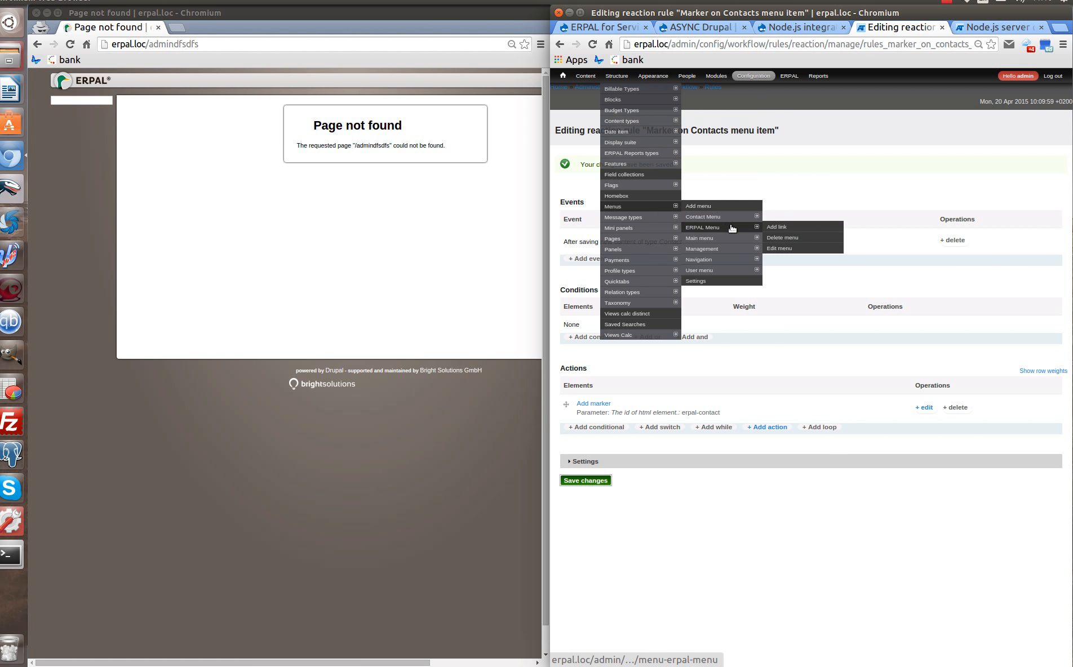
{"action": "left_click", "coordinate": [743, 229]}
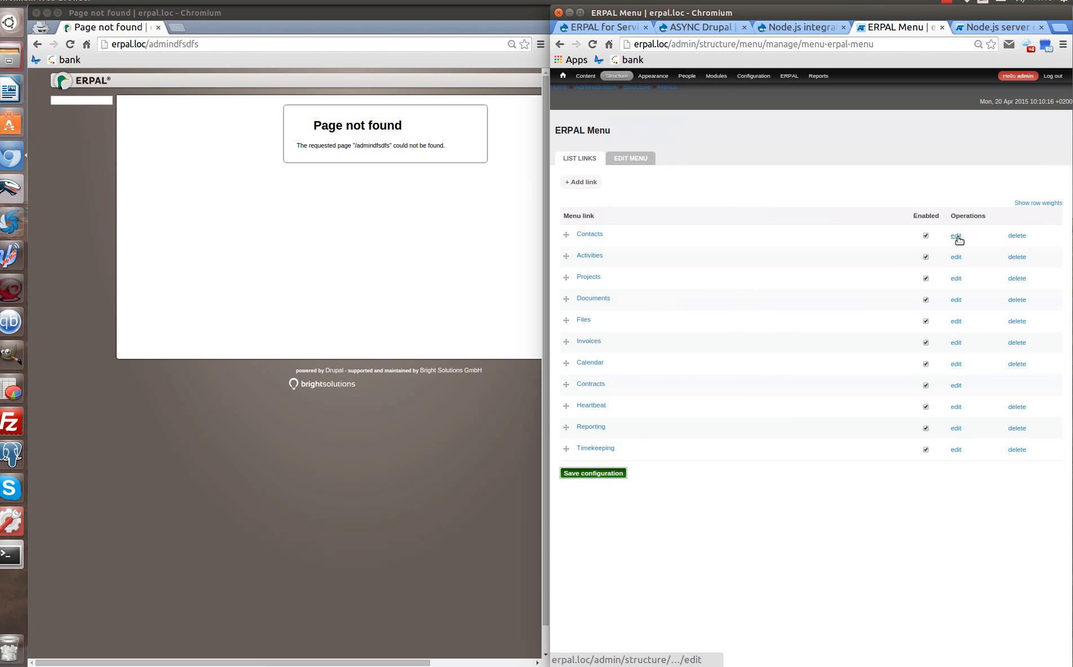
Give the Contacts menu link the ID attribute erpal-contact and save it.
{"action": "left_click", "coordinate": [956, 236]}
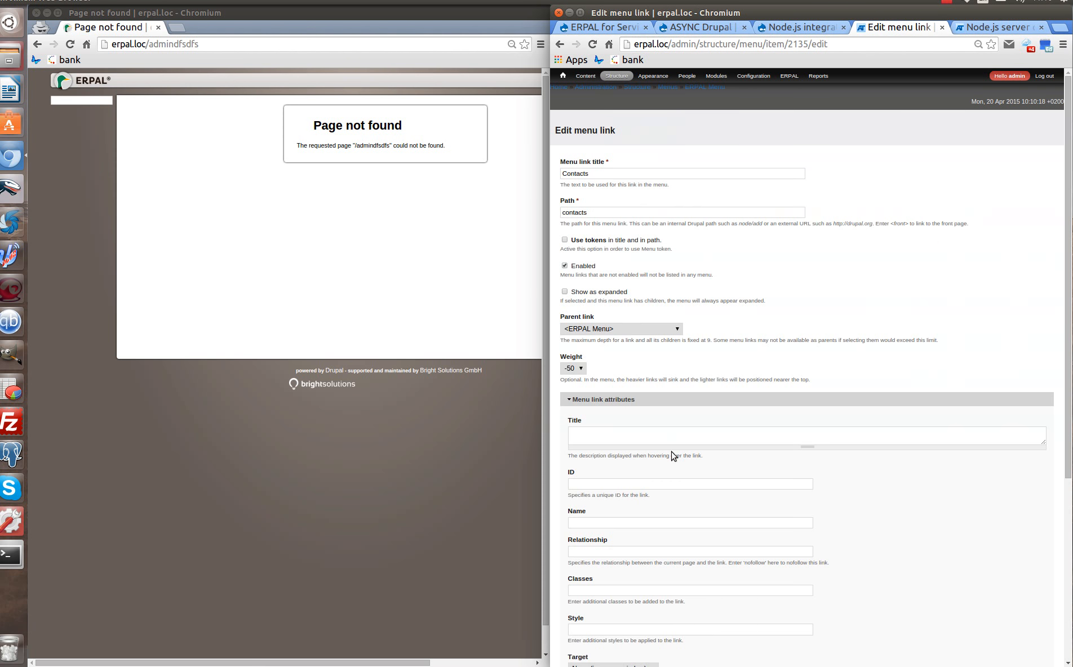
{"action": "left_click", "coordinate": [624, 486]}
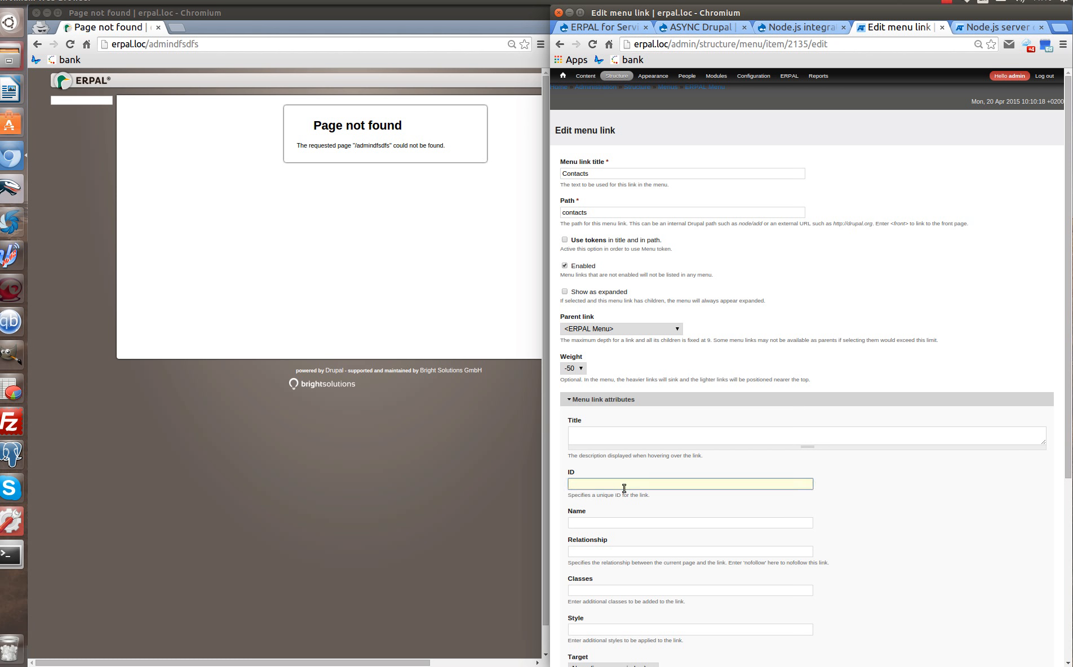
{"action": "type", "text": "erpal"}
{"action": "key", "text": "Down"}
{"action": "key", "text": "Return"}
{"action": "scroll", "coordinate": [614, 499], "scroll_direction": "down", "scroll_amount": 5}
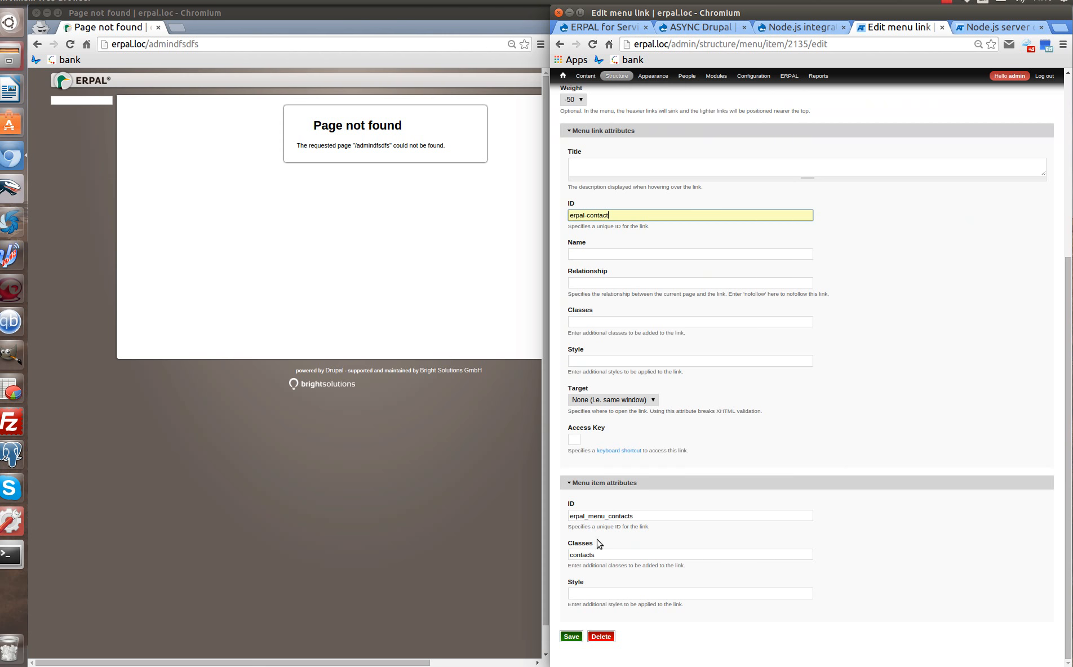
{"action": "left_click", "coordinate": [570, 638]}
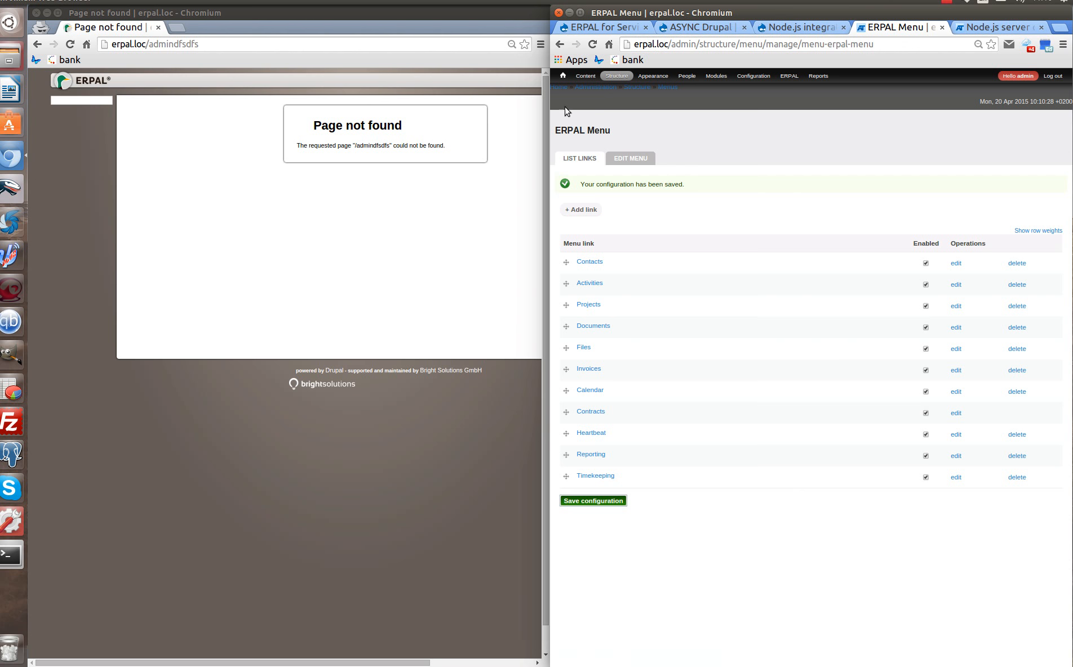
Open the People list, select the project manager's username, and trim the incognito address to erpal.loc/.
{"action": "left_click", "coordinate": [564, 74]}
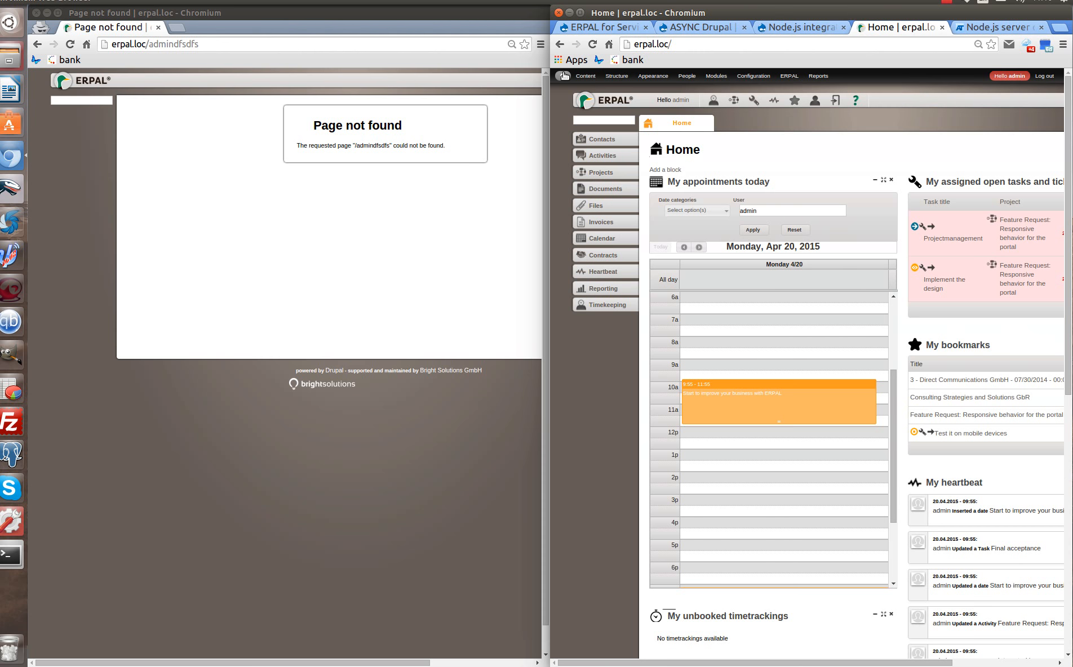
{"action": "mouse_move", "coordinate": [567, 77]}
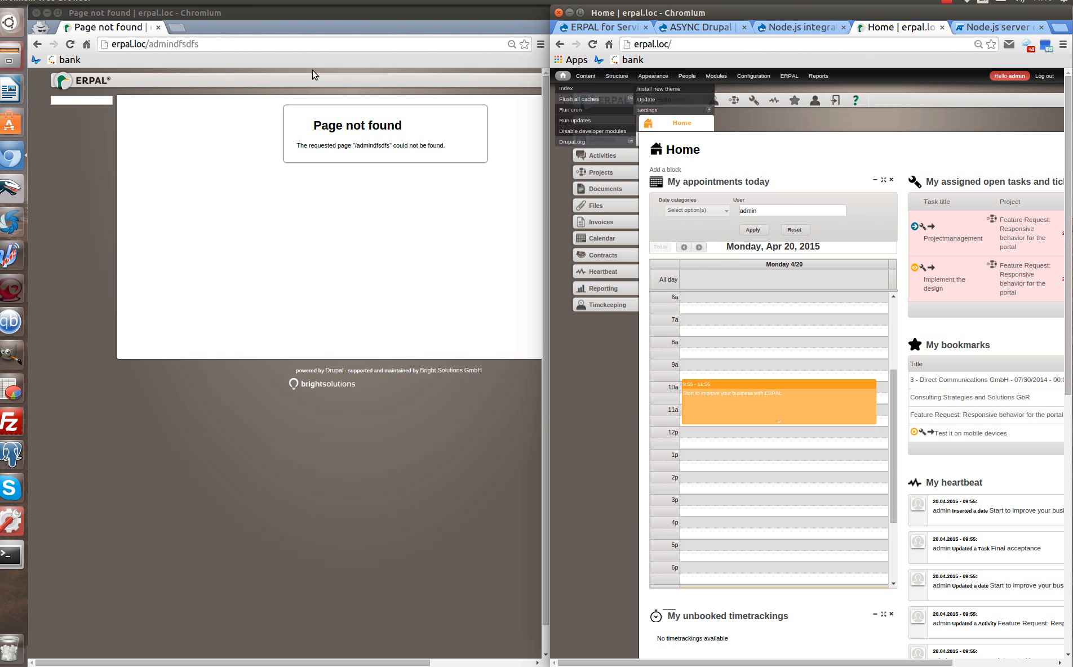
{"action": "left_click", "coordinate": [688, 77]}
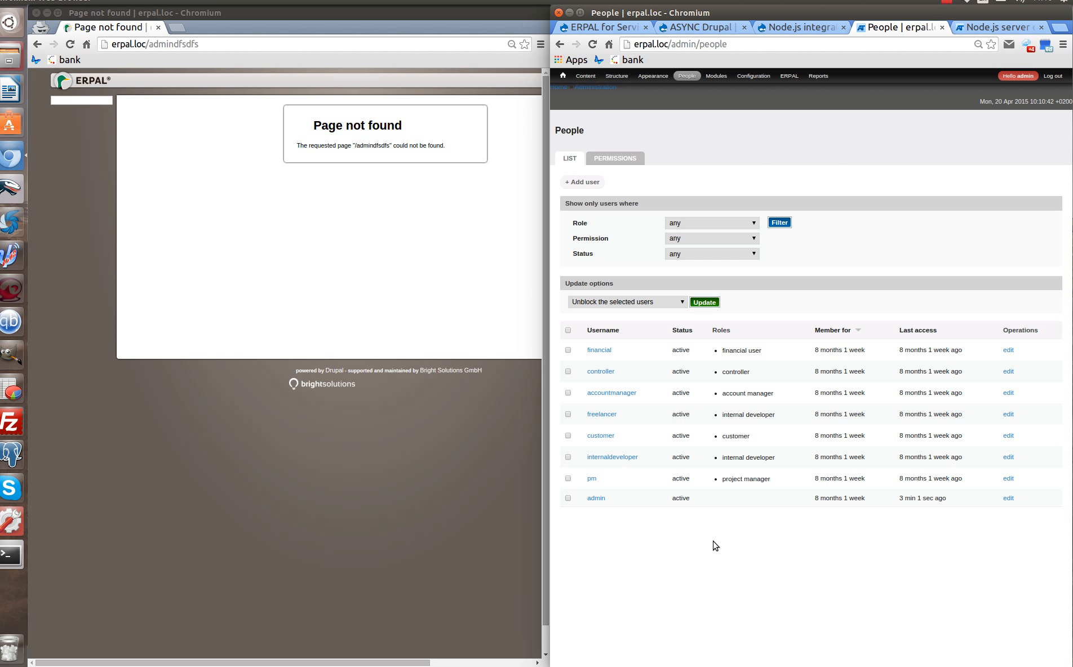
{"action": "left_click_drag", "start_coordinate": [604, 480], "coordinate": [586, 480]}
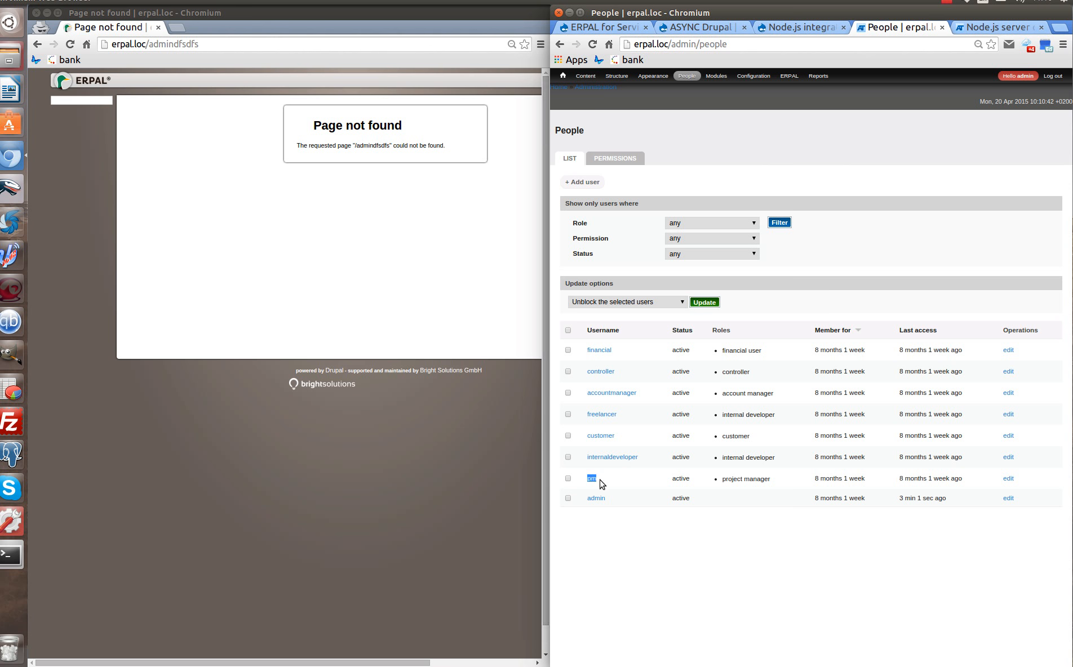
{"action": "left_click_drag", "start_coordinate": [207, 43], "coordinate": [148, 44]}
{"action": "key", "text": "BackSpace"}
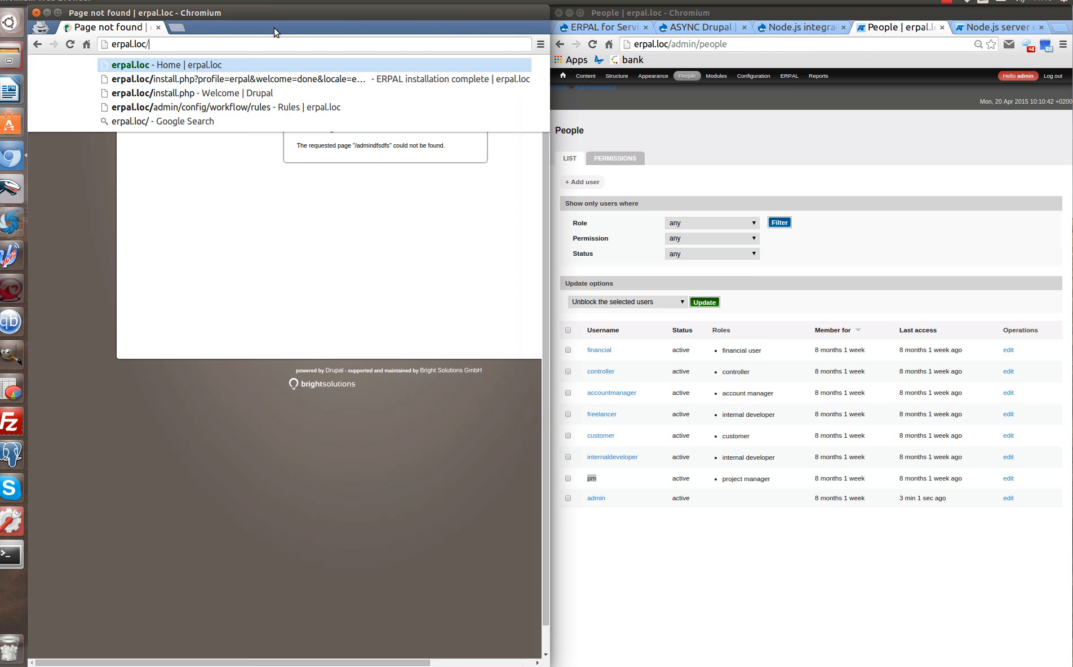
Load erpal.loc/ in the incognito window and log in as the project manager.
{"action": "key", "text": "Return"}
{"action": "type", "text": "pm"}
{"action": "left_click", "coordinate": [327, 332]}
{"action": "type", "text": "pm"}
{"action": "left_click", "coordinate": [349, 369]}
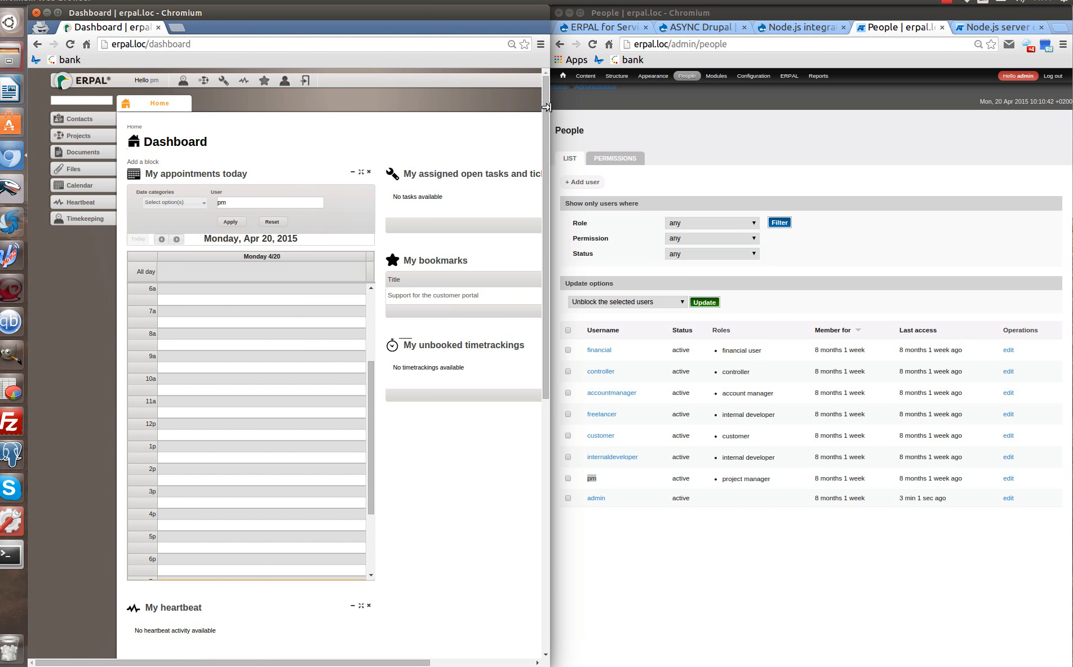
Return the right window to the admin Home page and open the Create Contact form on the left.
{"action": "left_click", "coordinate": [565, 76]}
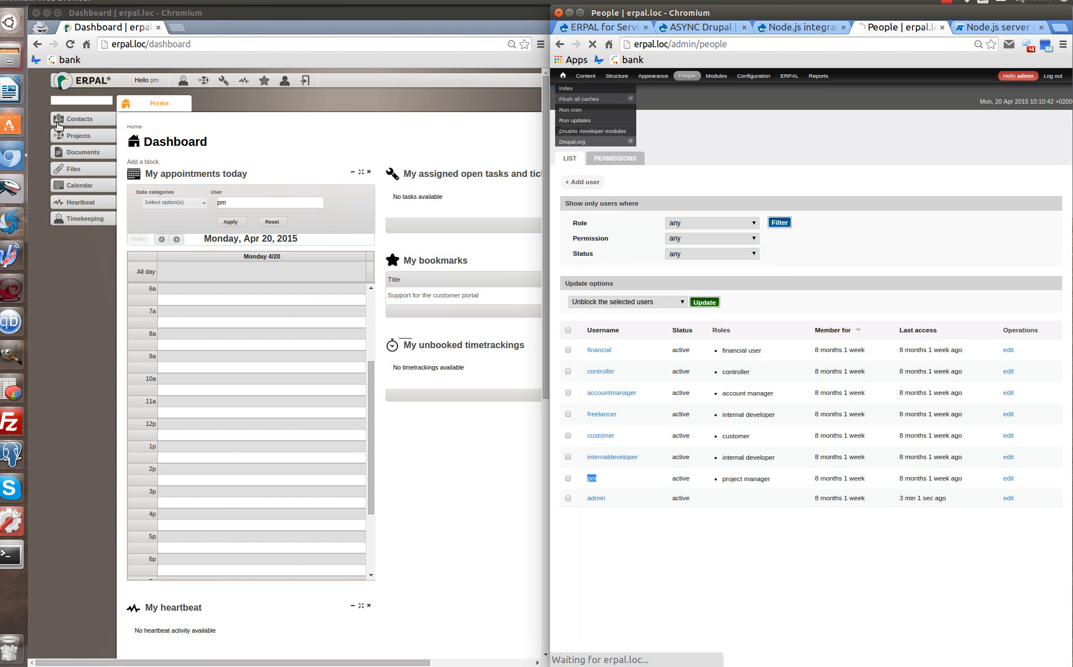
{"action": "left_click", "coordinate": [78, 120]}
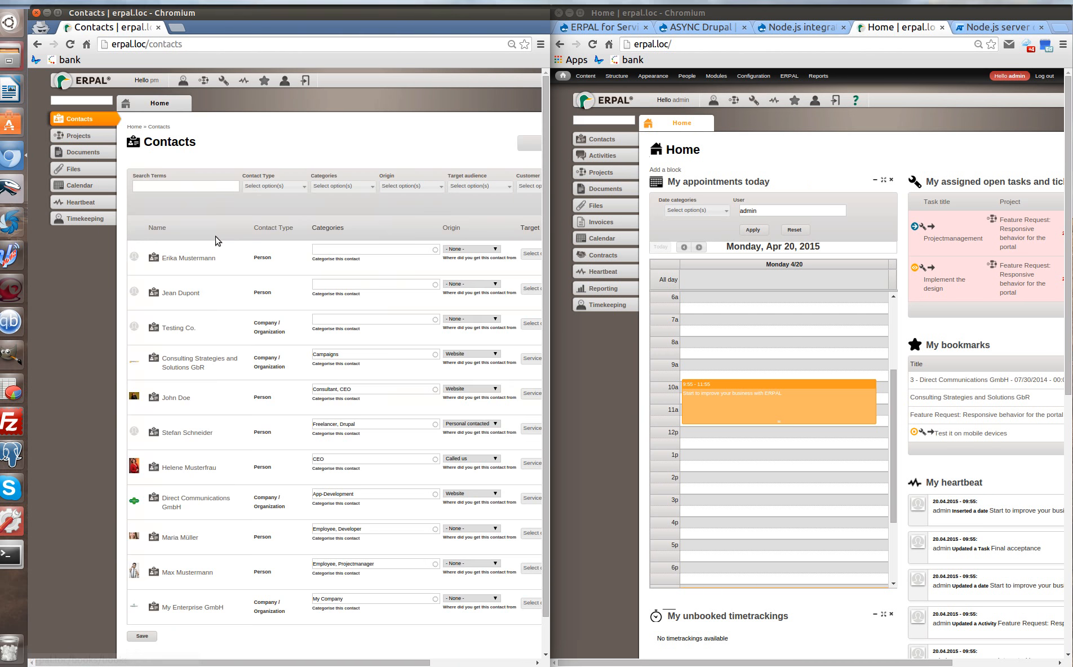
{"action": "left_click_drag", "start_coordinate": [223, 664], "coordinate": [303, 663]}
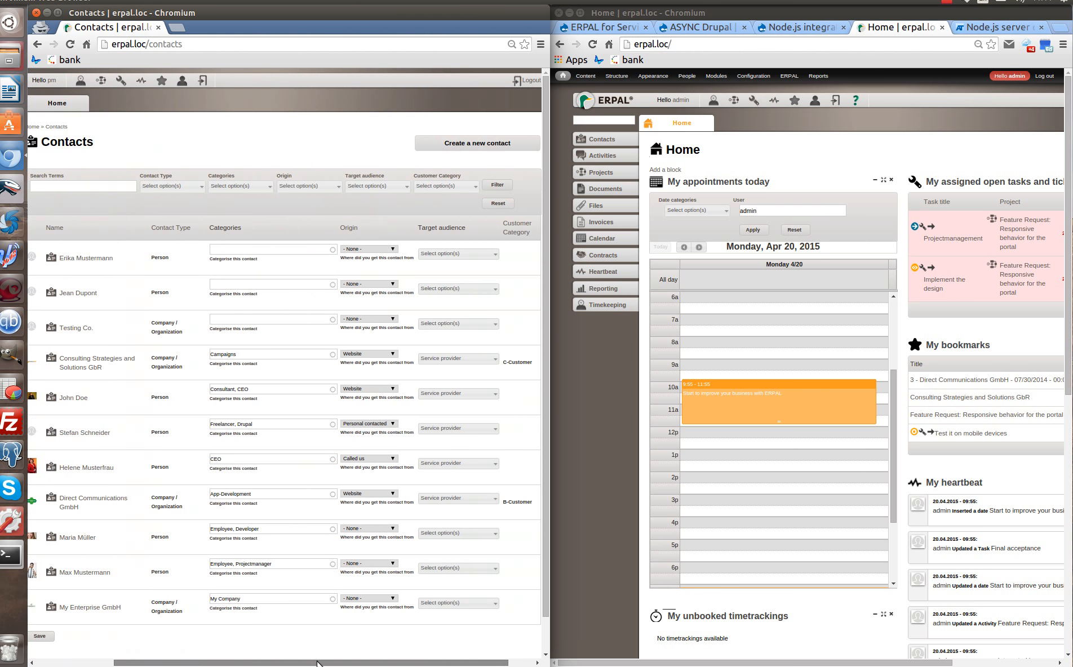
{"action": "left_click", "coordinate": [475, 145]}
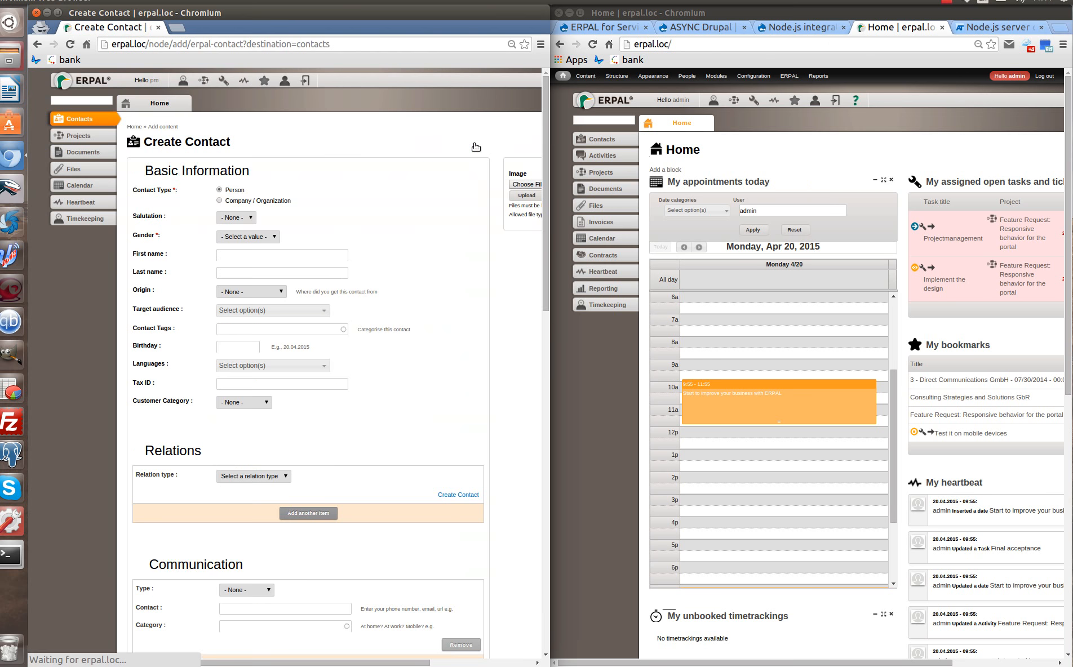
Create and save a Company / Organization contact named ASYNC TM.
{"action": "left_click", "coordinate": [253, 202]}
{"action": "left_click", "coordinate": [243, 217]}
{"action": "type", "text": "A"}
{"action": "left_click", "coordinate": [249, 232]}
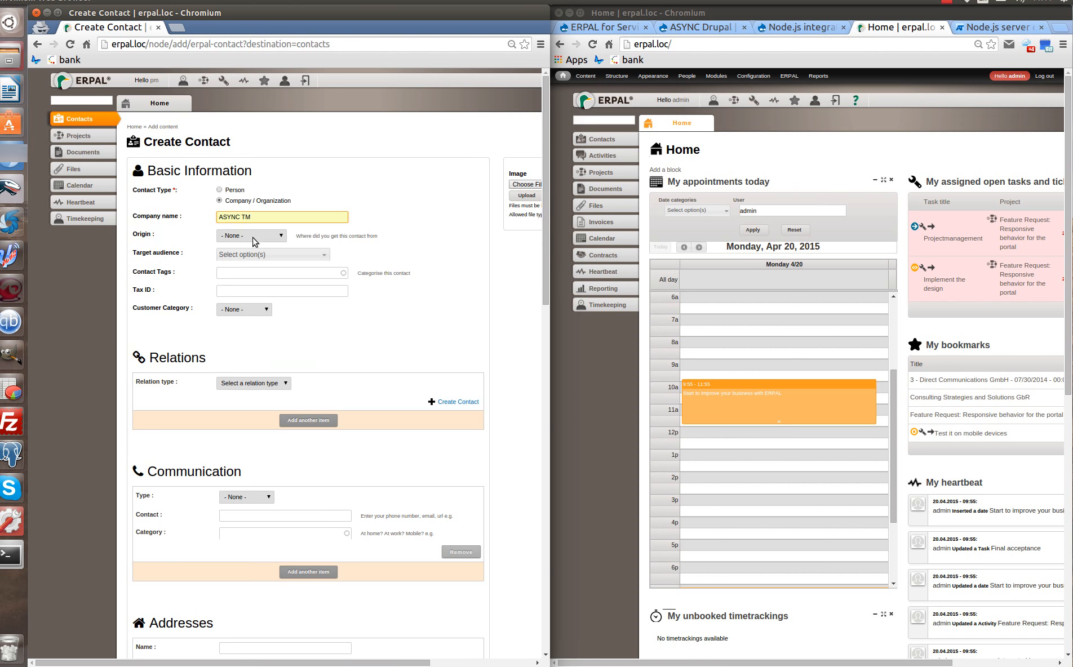
{"action": "scroll", "coordinate": [278, 463], "scroll_direction": "down", "scroll_amount": 16}
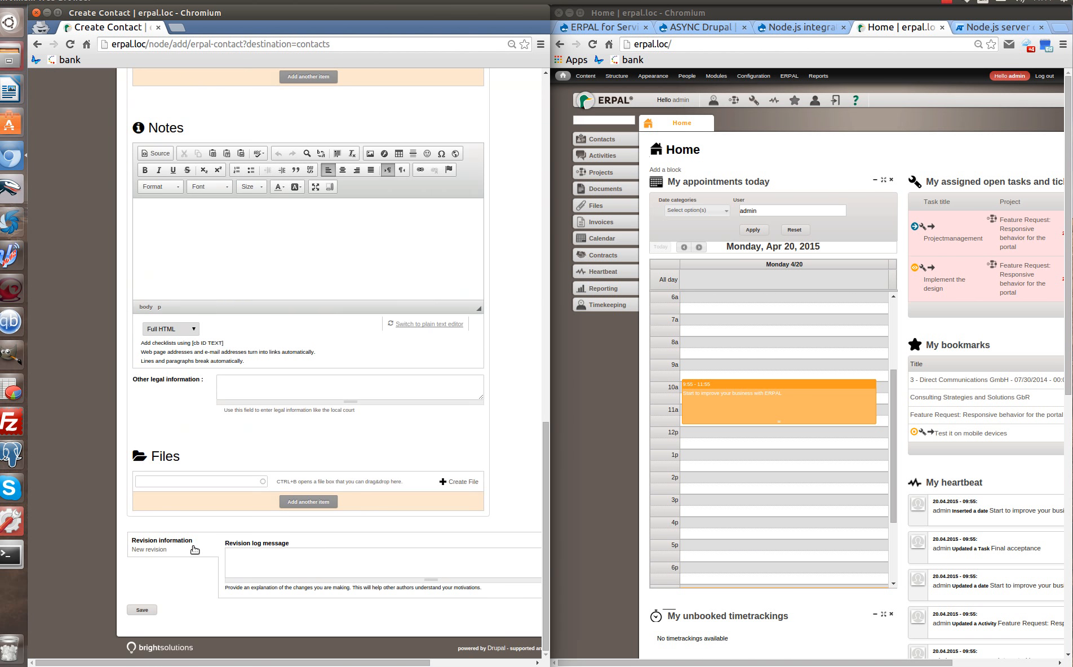
{"action": "left_click", "coordinate": [141, 610]}
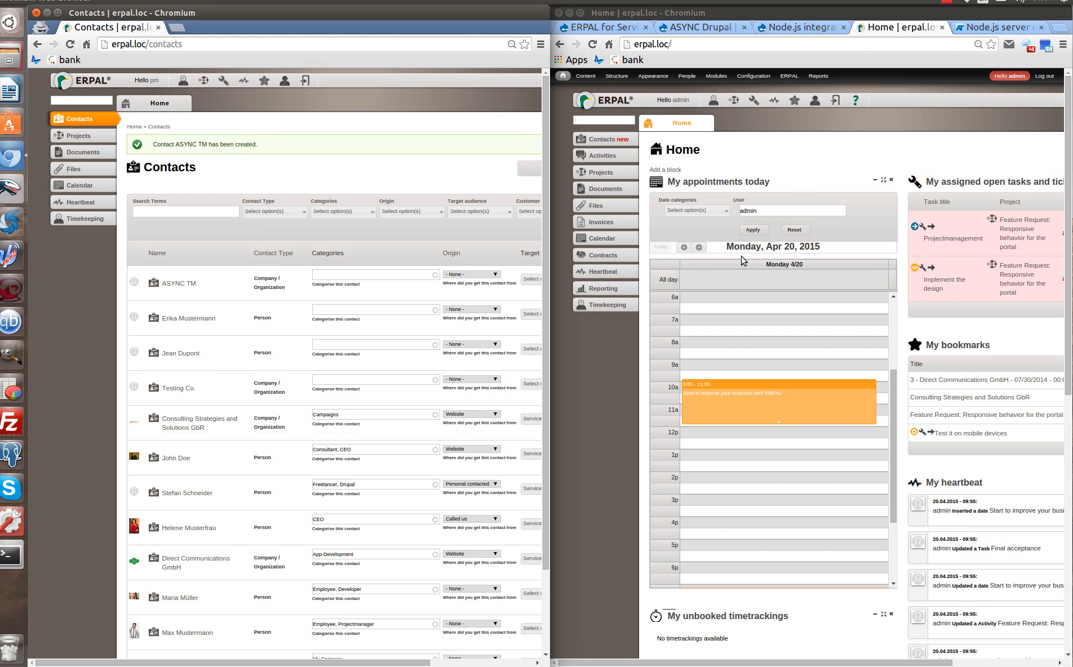
Move the Global heartbeat block to the top of the Home dashboard's left column, above My appointments today.
{"action": "scroll", "coordinate": [743, 260], "scroll_direction": "down", "scroll_amount": 7}
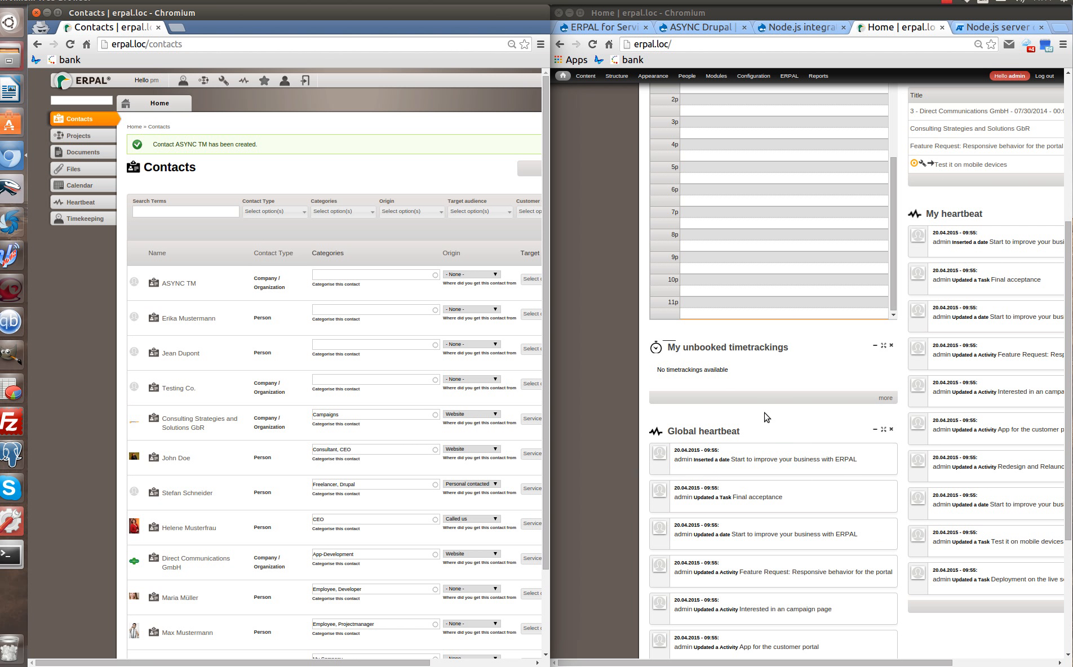
{"action": "scroll", "coordinate": [765, 417], "scroll_direction": "down", "scroll_amount": 4}
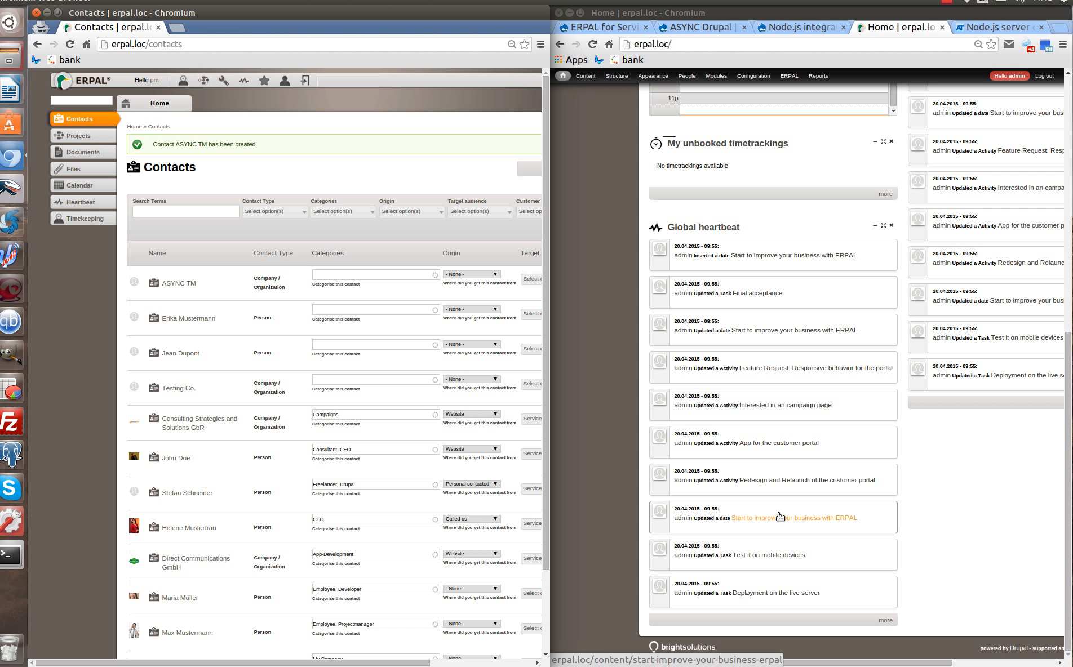
{"action": "scroll", "coordinate": [780, 516], "scroll_direction": "up", "scroll_amount": 7}
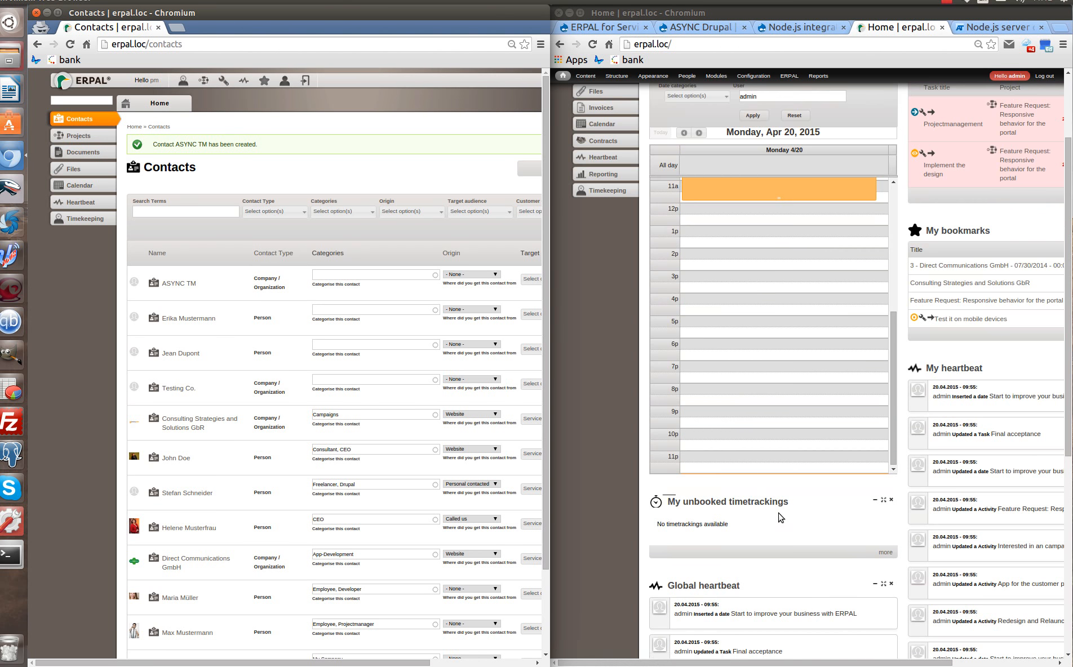
{"action": "left_click_drag", "start_coordinate": [754, 646], "coordinate": [718, 144]}
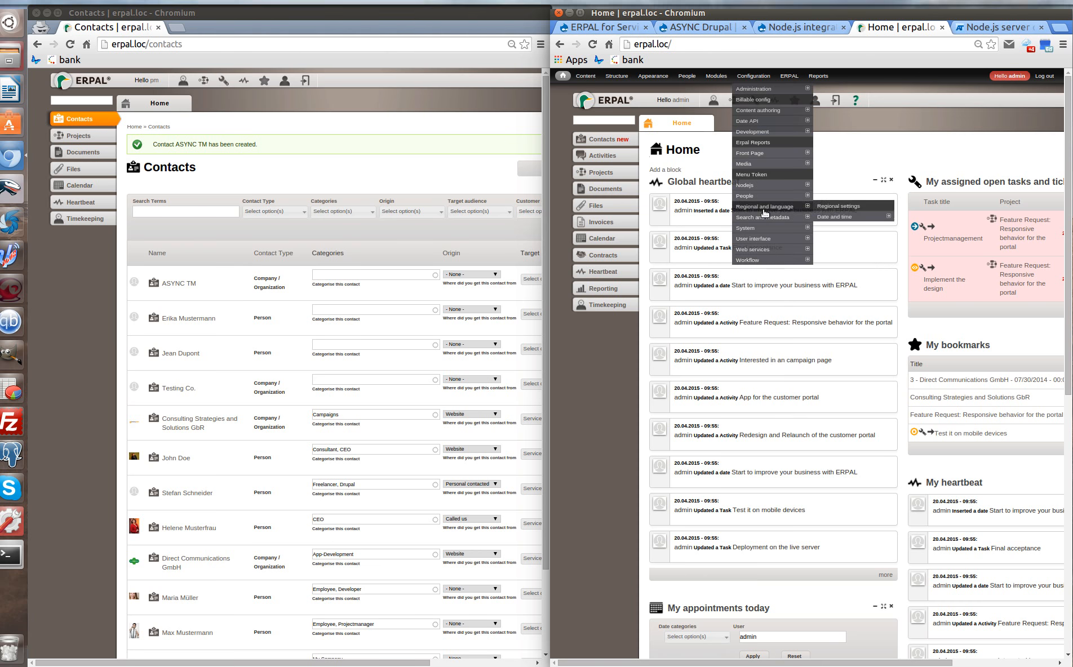
Start a new reaction rule named 'Update Global heartbeat in runtime'.
{"action": "left_click", "coordinate": [835, 264]}
{"action": "left_click", "coordinate": [601, 184]}
{"action": "left_click", "coordinate": [591, 177]}
{"action": "left_click", "coordinate": [591, 177]}
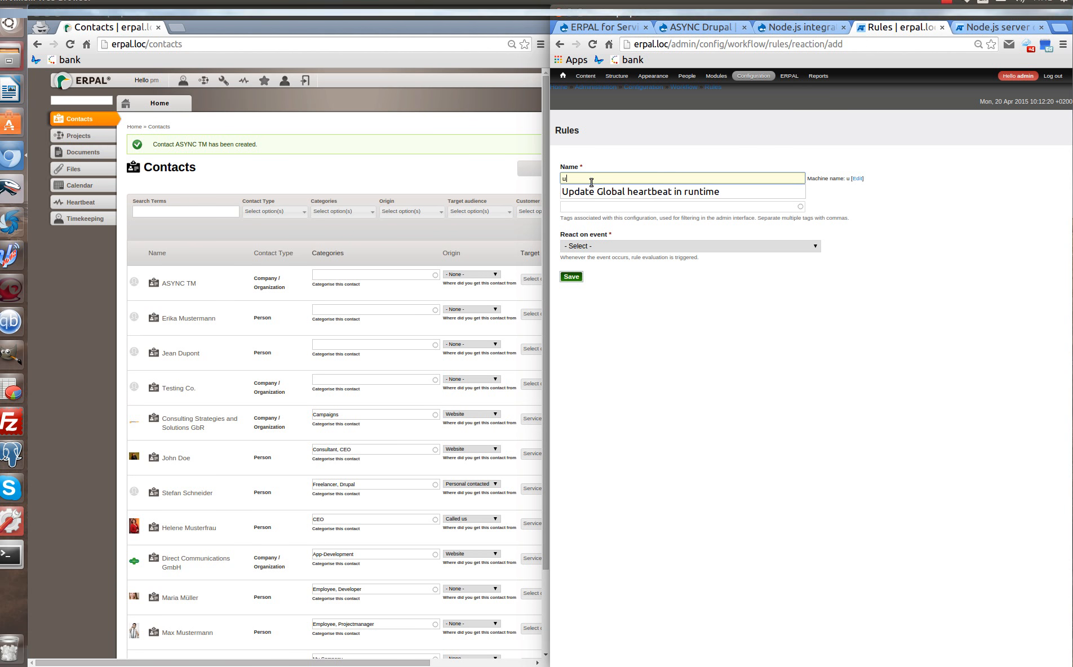
{"action": "left_click", "coordinate": [591, 192]}
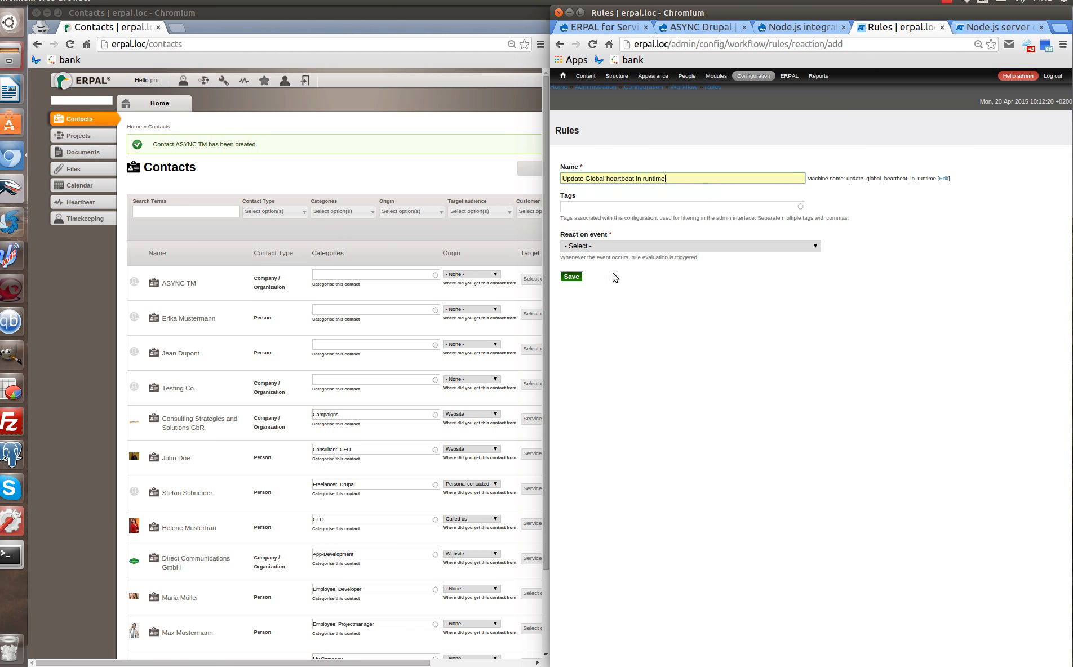
Set the rule's event to After saving a new message and save it.
{"action": "left_click", "coordinate": [586, 247]}
{"action": "scroll", "coordinate": [616, 315], "scroll_direction": "down", "scroll_amount": 10}
{"action": "scroll", "coordinate": [617, 314], "scroll_direction": "down", "scroll_amount": 5}
{"action": "scroll", "coordinate": [618, 317], "scroll_direction": "down", "scroll_amount": 7}
{"action": "scroll", "coordinate": [619, 317], "scroll_direction": "up", "scroll_amount": 6}
{"action": "scroll", "coordinate": [622, 318], "scroll_direction": "up", "scroll_amount": 3}
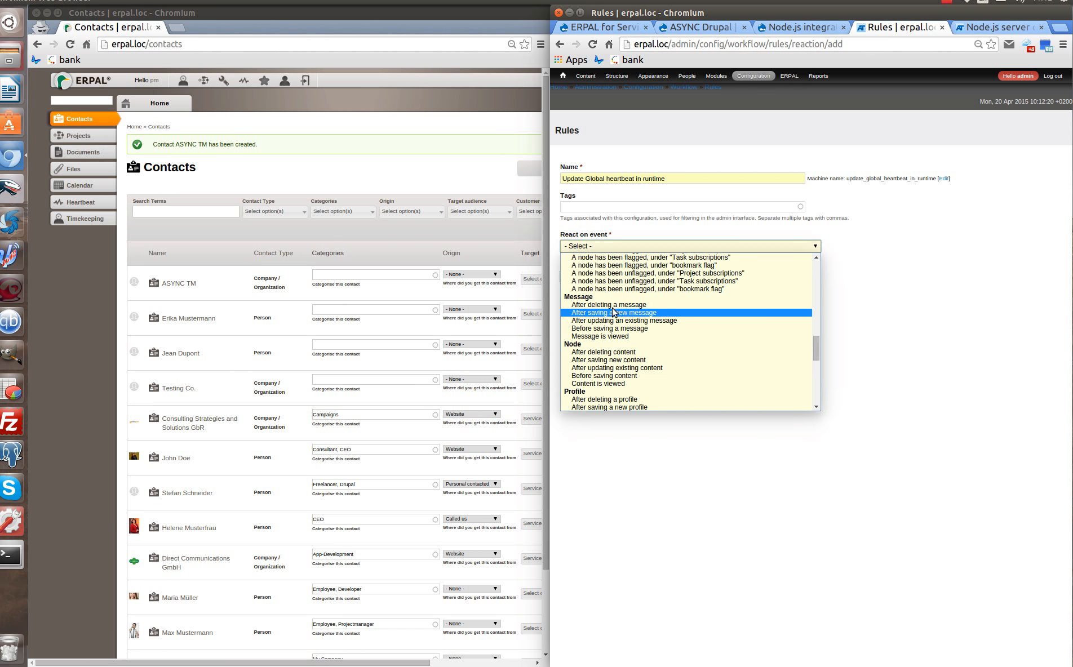
{"action": "left_click", "coordinate": [633, 314]}
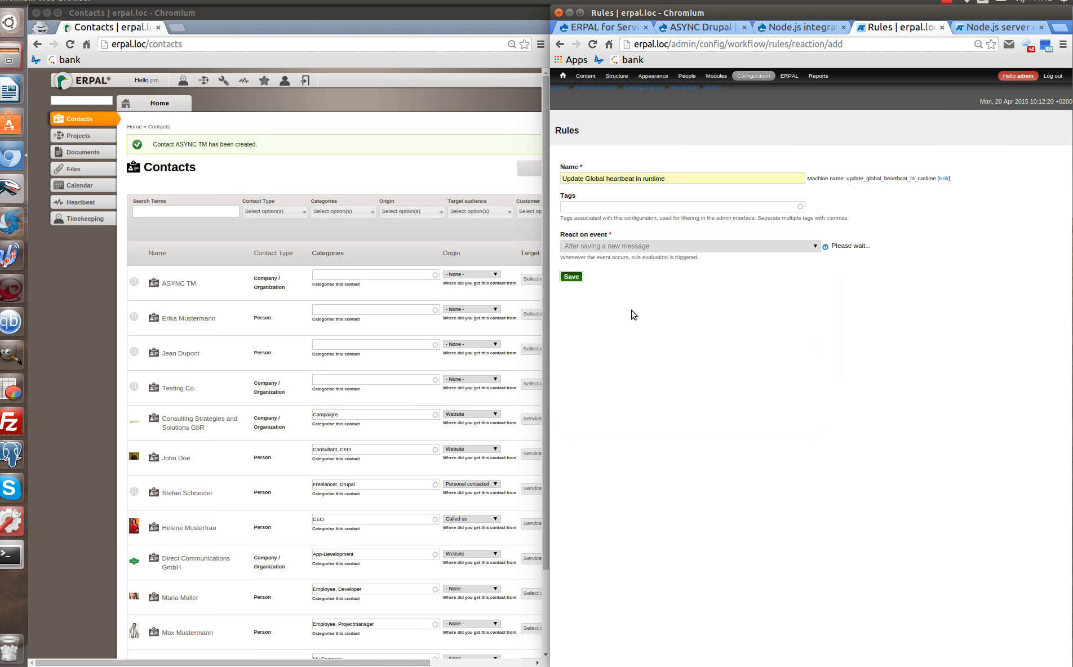
{"action": "left_click", "coordinate": [573, 277]}
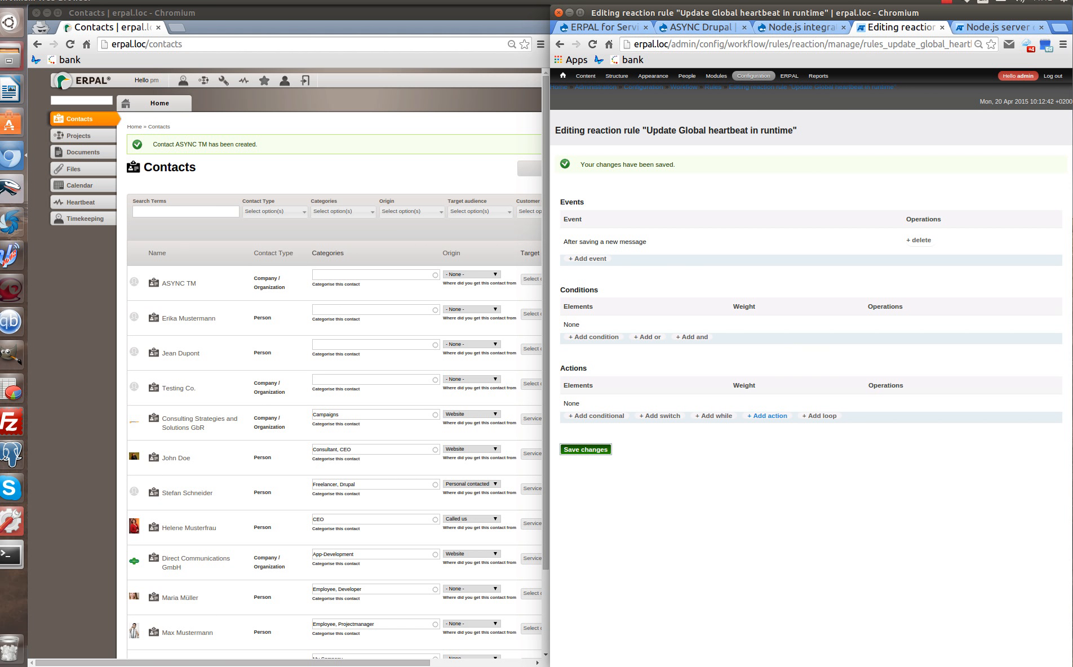
Add a Node.js Views update action to the rule.
{"action": "left_click", "coordinate": [772, 417]}
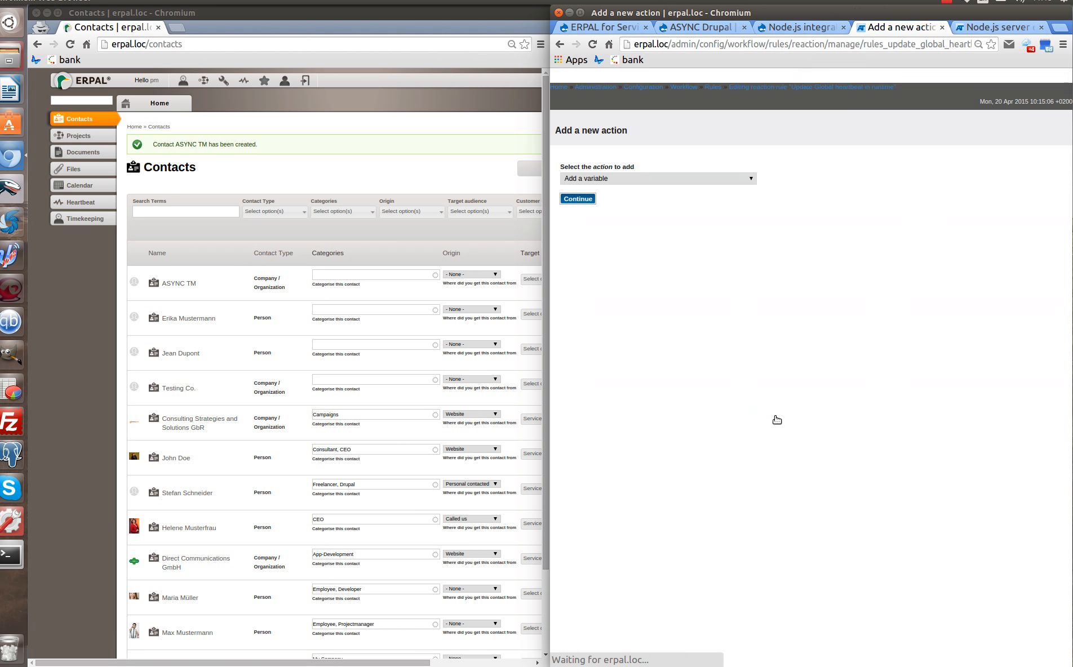
{"action": "left_click", "coordinate": [643, 180]}
{"action": "scroll", "coordinate": [651, 251], "scroll_direction": "down", "scroll_amount": 10}
{"action": "scroll", "coordinate": [652, 252], "scroll_direction": "down", "scroll_amount": 3}
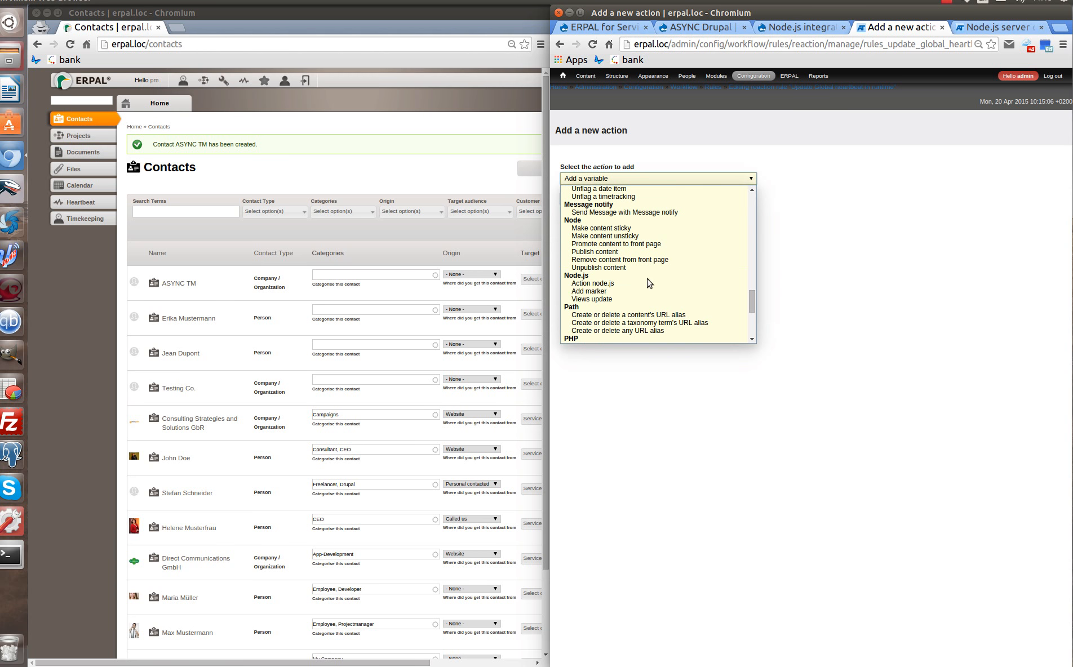
{"action": "left_click", "coordinate": [620, 299]}
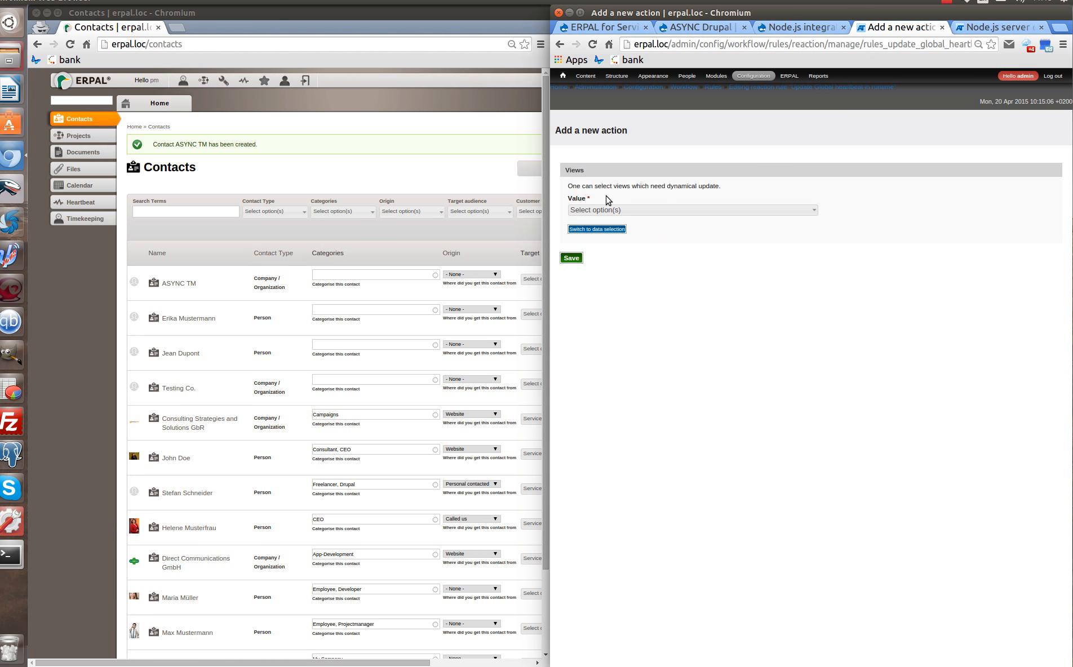
{"action": "left_click", "coordinate": [630, 210]}
{"action": "scroll", "coordinate": [581, 276], "scroll_direction": "down", "scroll_amount": 6}
{"action": "scroll", "coordinate": [575, 288], "scroll_direction": "down", "scroll_amount": 2}
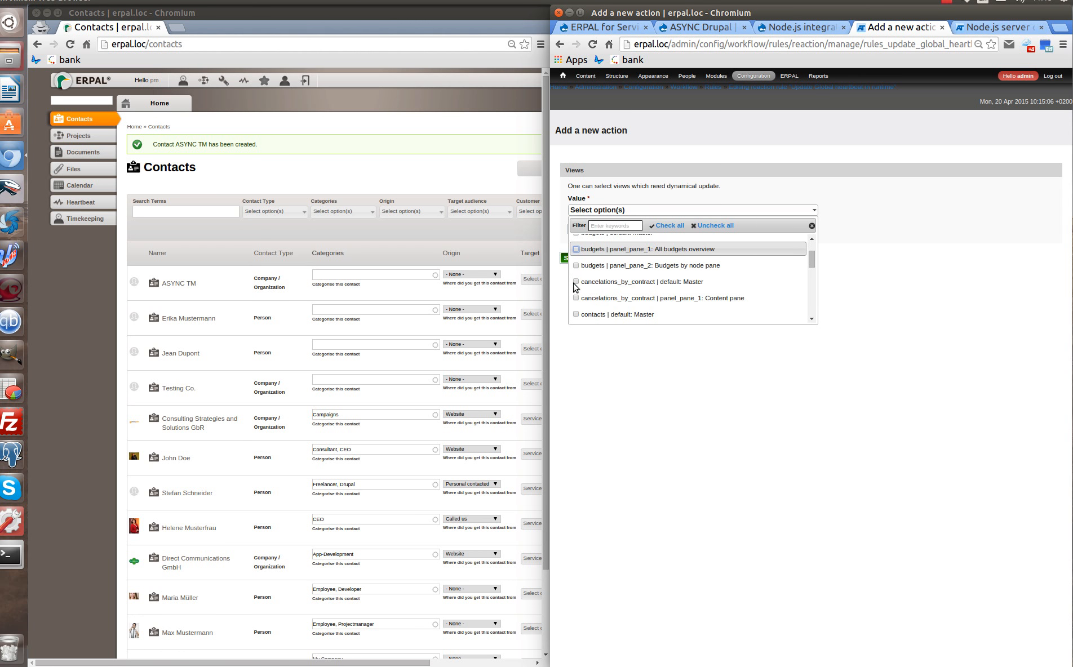
{"action": "left_click", "coordinate": [565, 260]}
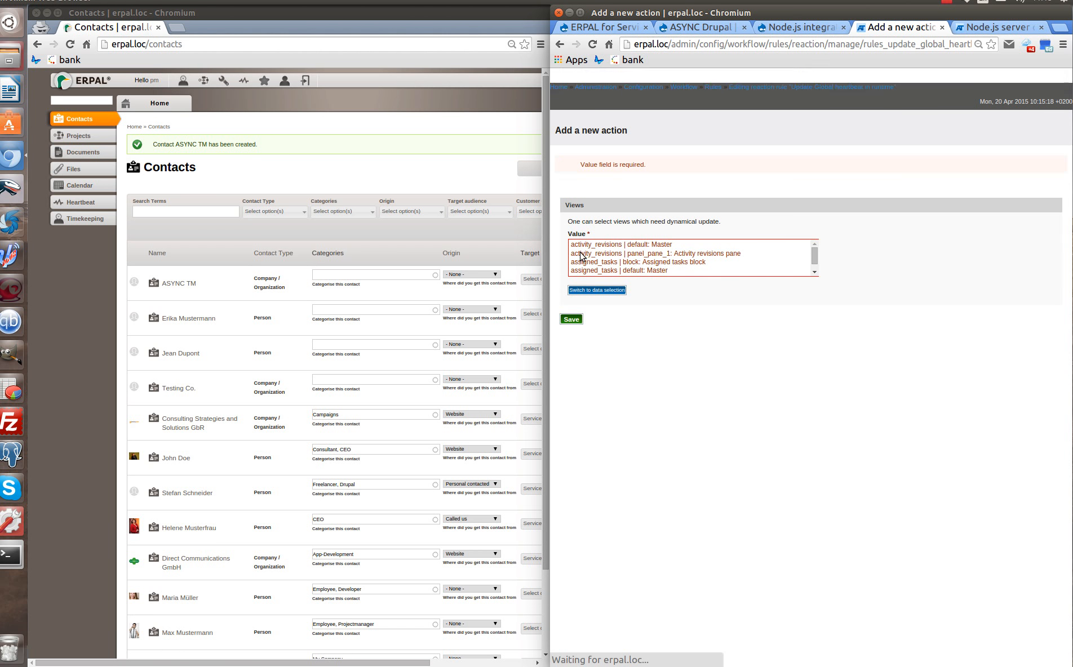
Target the 'erpal_heartbeat | block_1: Global heartbeat block' view, save the action, and return to admin Home.
{"action": "scroll", "coordinate": [665, 257], "scroll_direction": "down", "scroll_amount": 10}
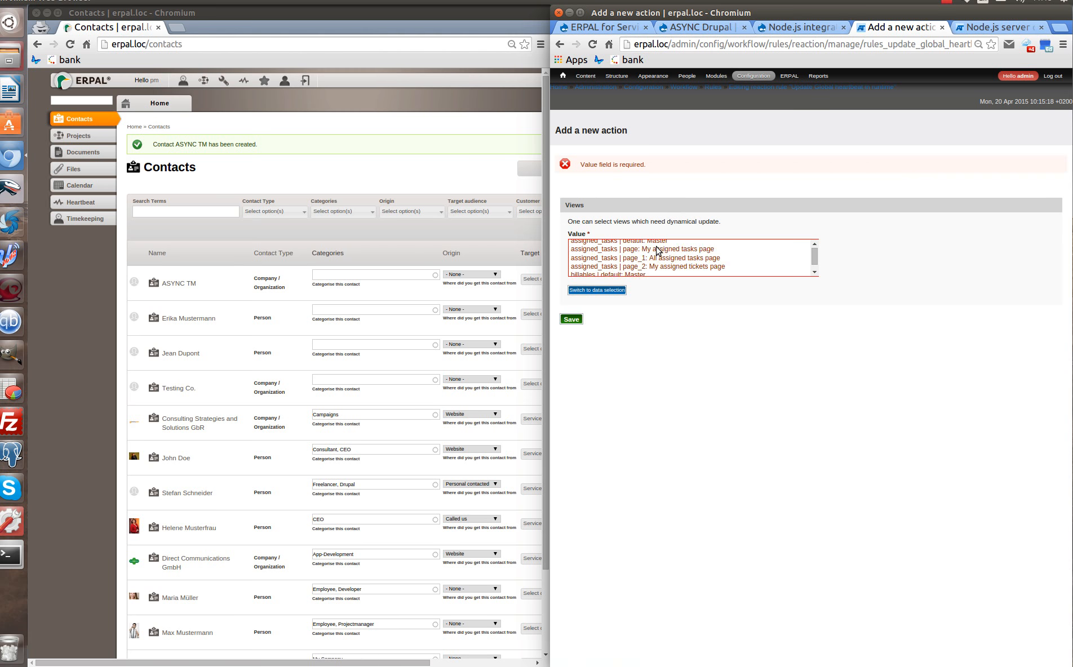
{"action": "scroll", "coordinate": [665, 261], "scroll_direction": "down", "scroll_amount": 10}
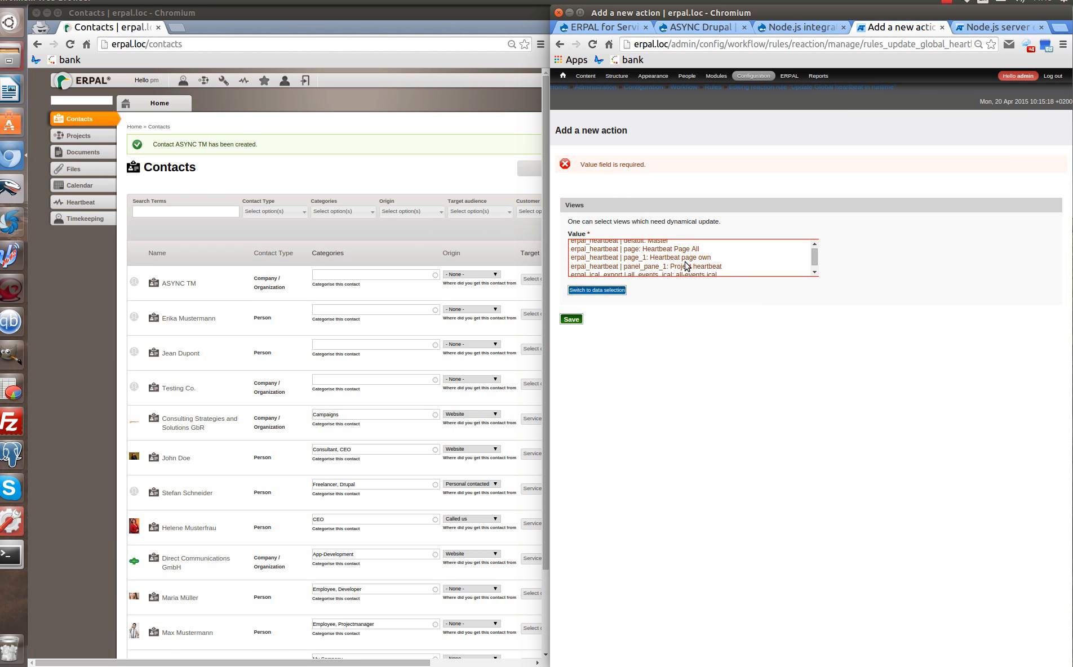
{"action": "scroll", "coordinate": [677, 256], "scroll_direction": "up", "scroll_amount": 1}
{"action": "left_click", "coordinate": [679, 253]}
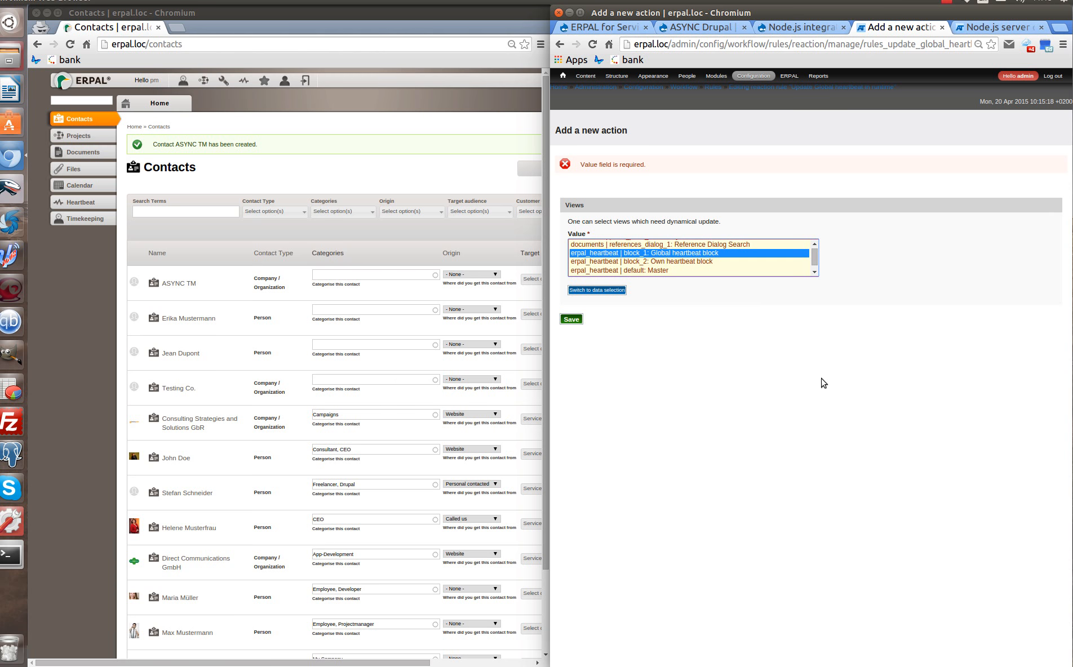
{"action": "left_click", "coordinate": [571, 320]}
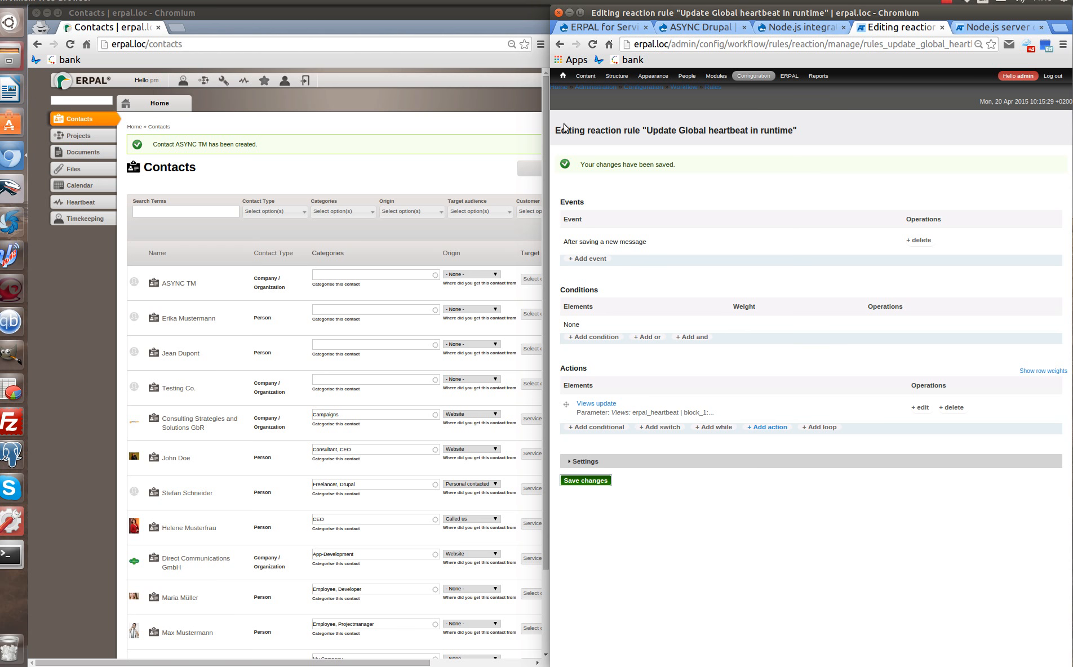
{"action": "left_click", "coordinate": [564, 77]}
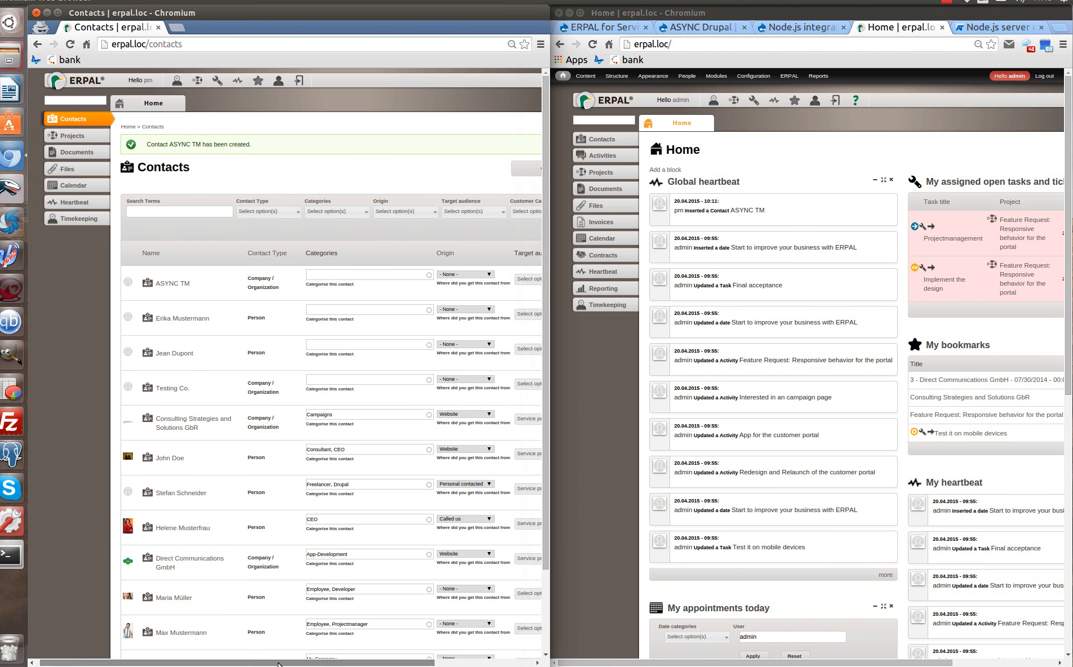
Create a Company / Organization contact with company name 'siz' and save it.
{"action": "left_click", "coordinate": [466, 172]}
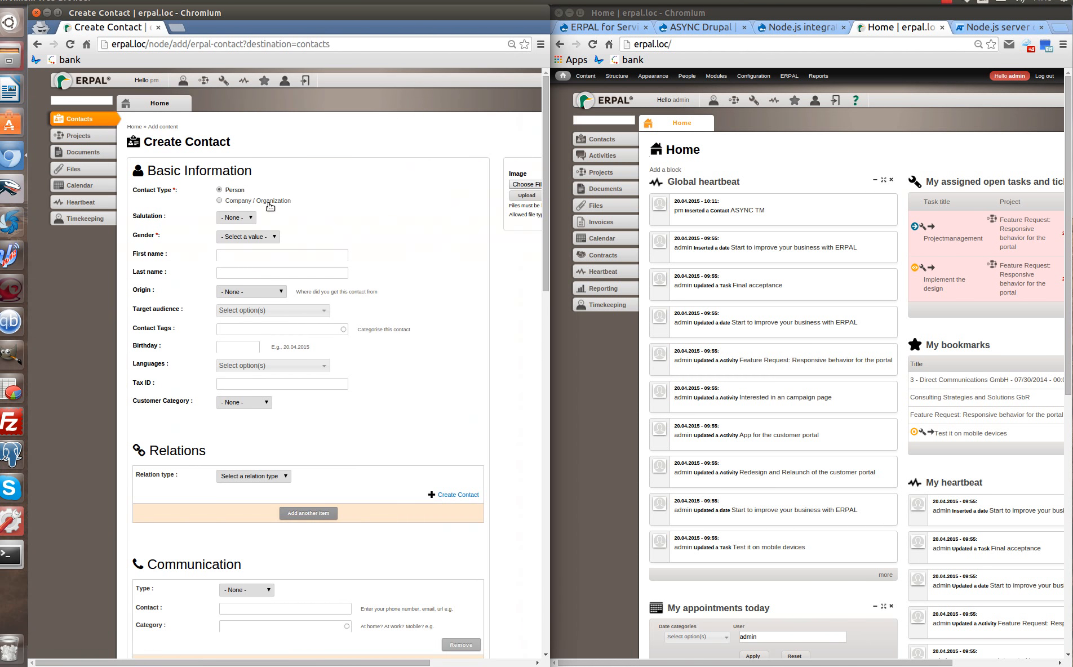
{"action": "left_click", "coordinate": [270, 206]}
{"action": "left_click", "coordinate": [252, 215]}
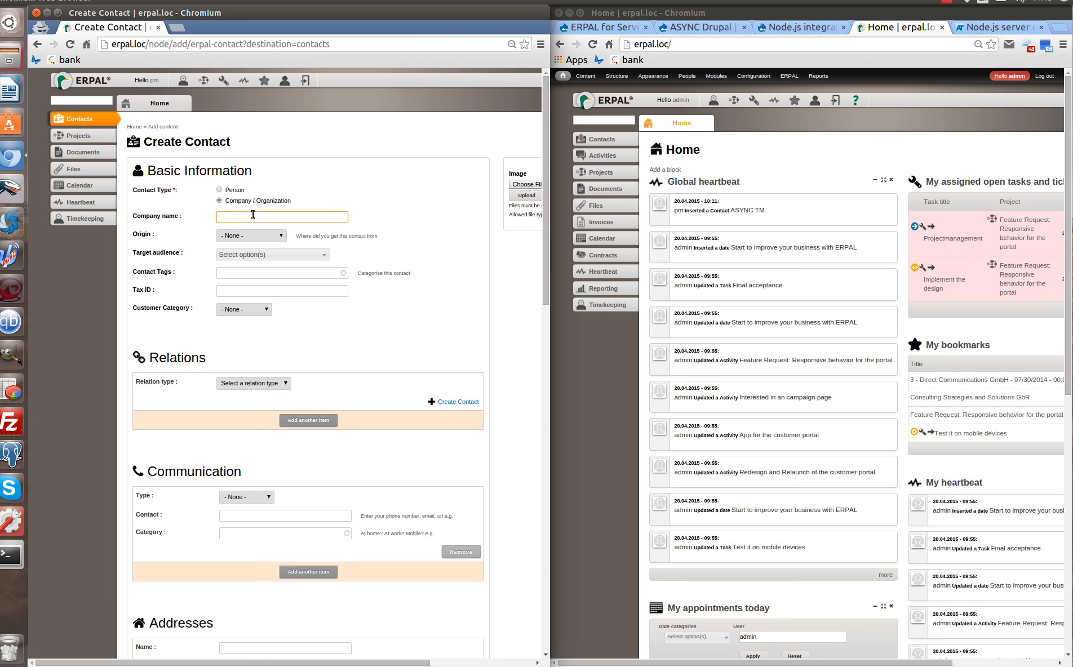
{"action": "type", "text": "siz"}
{"action": "scroll", "coordinate": [251, 391], "scroll_direction": "down", "scroll_amount": 18}
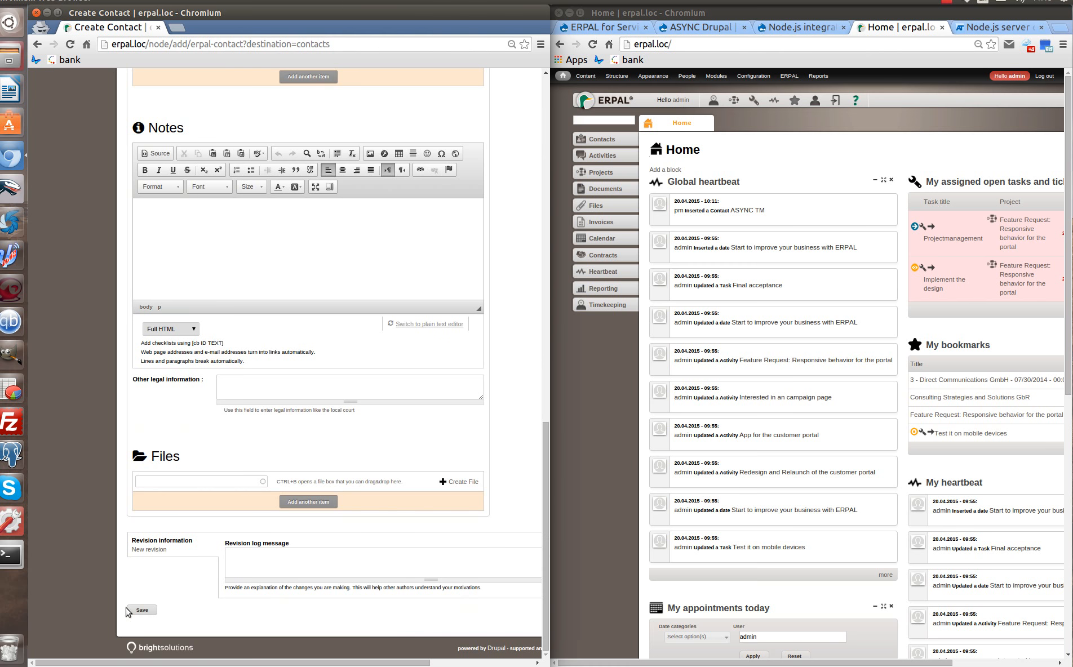
{"action": "left_click", "coordinate": [129, 611]}
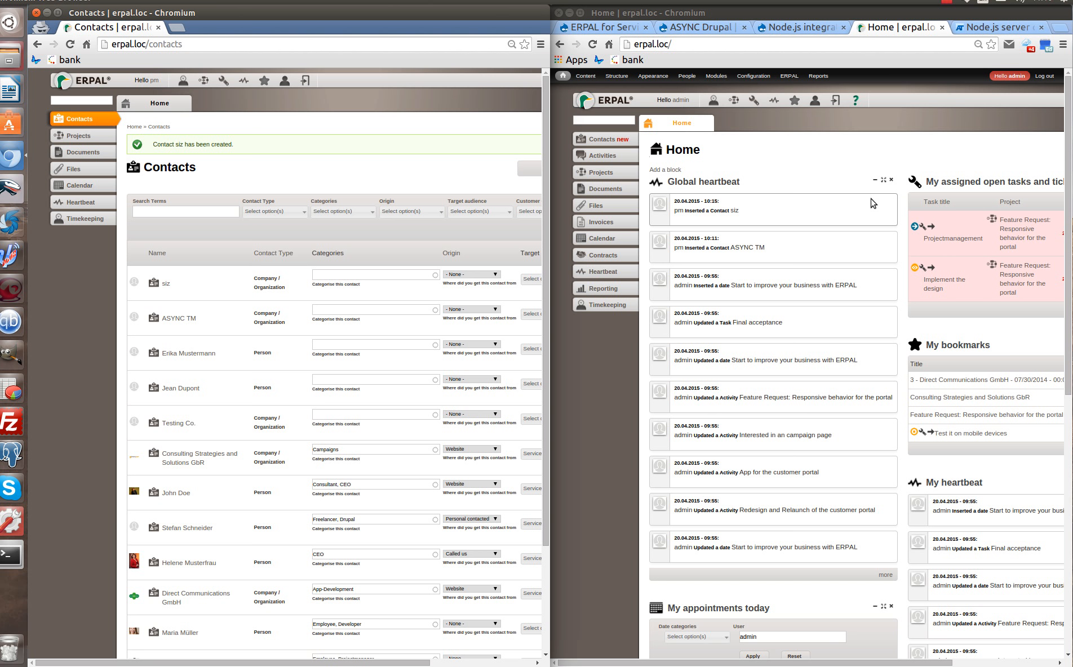
Show the Projects list with its two in-progress Direct Communications GmbH projects in the admin window.
{"action": "left_click", "coordinate": [602, 173]}
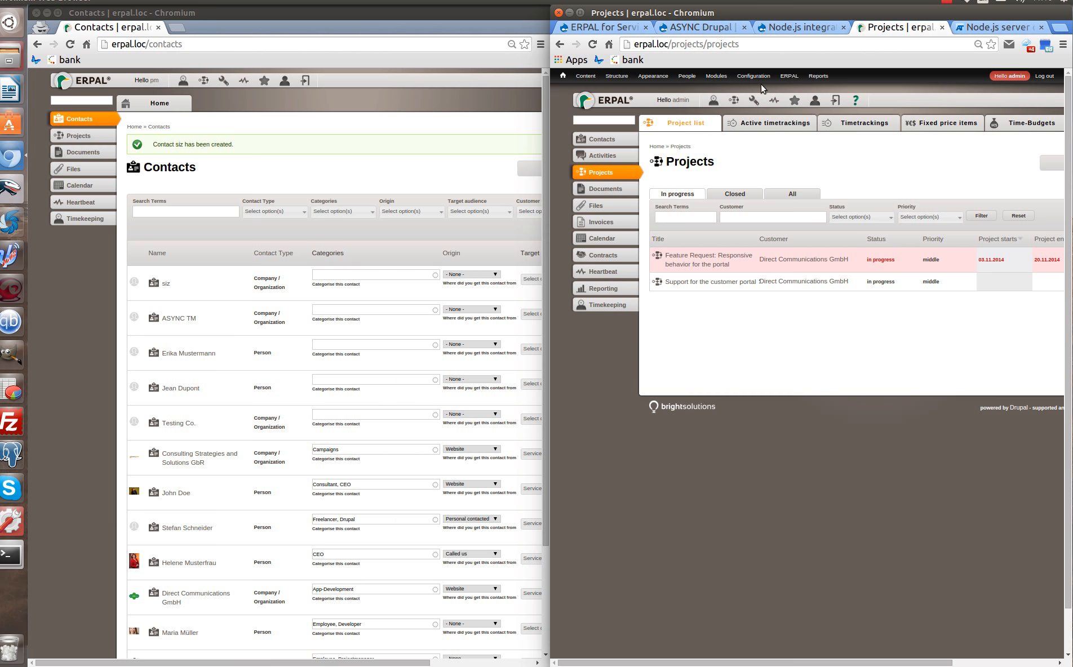
Start a new reaction rule named 'New project added'.
{"action": "left_click", "coordinate": [840, 264]}
{"action": "left_click", "coordinate": [596, 188]}
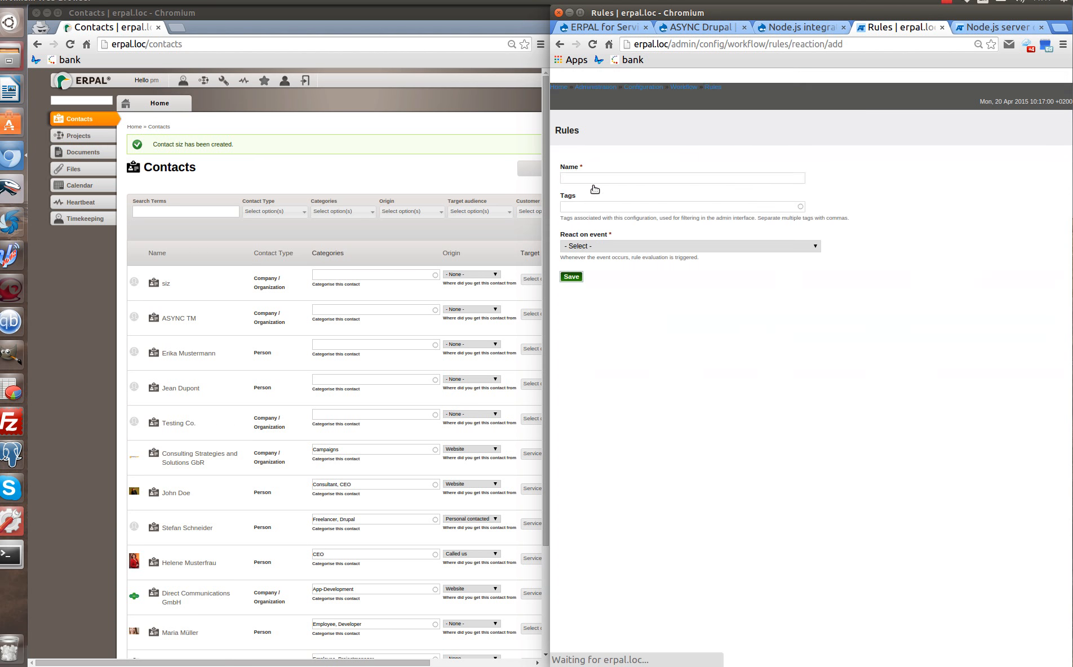
{"action": "left_click", "coordinate": [578, 175]}
{"action": "type", "text": "N"}
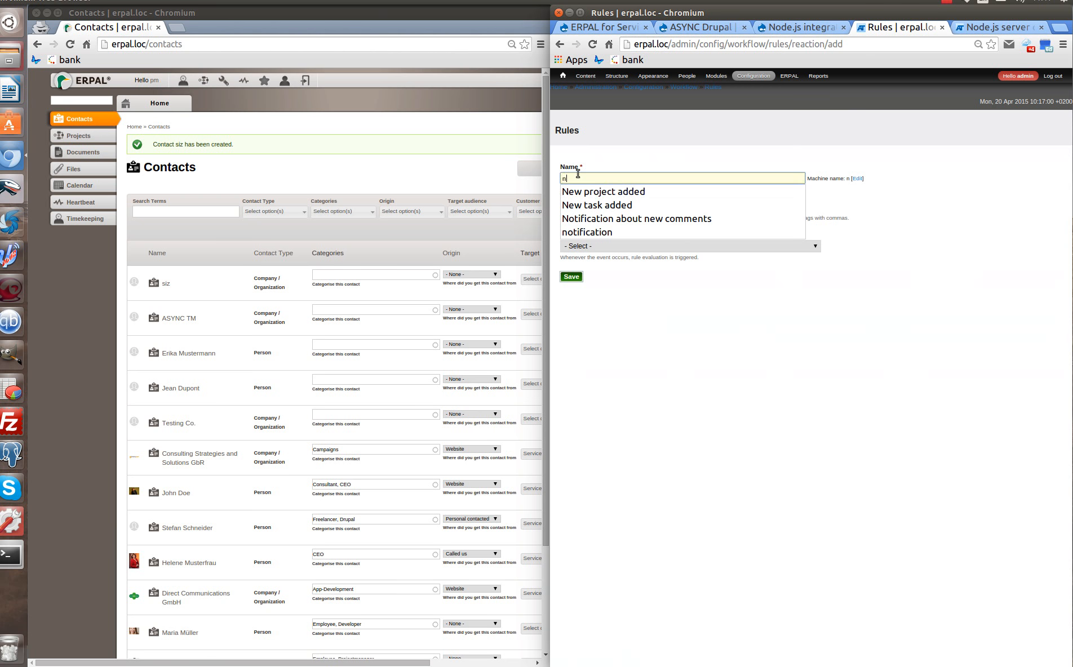
{"action": "left_click", "coordinate": [630, 193]}
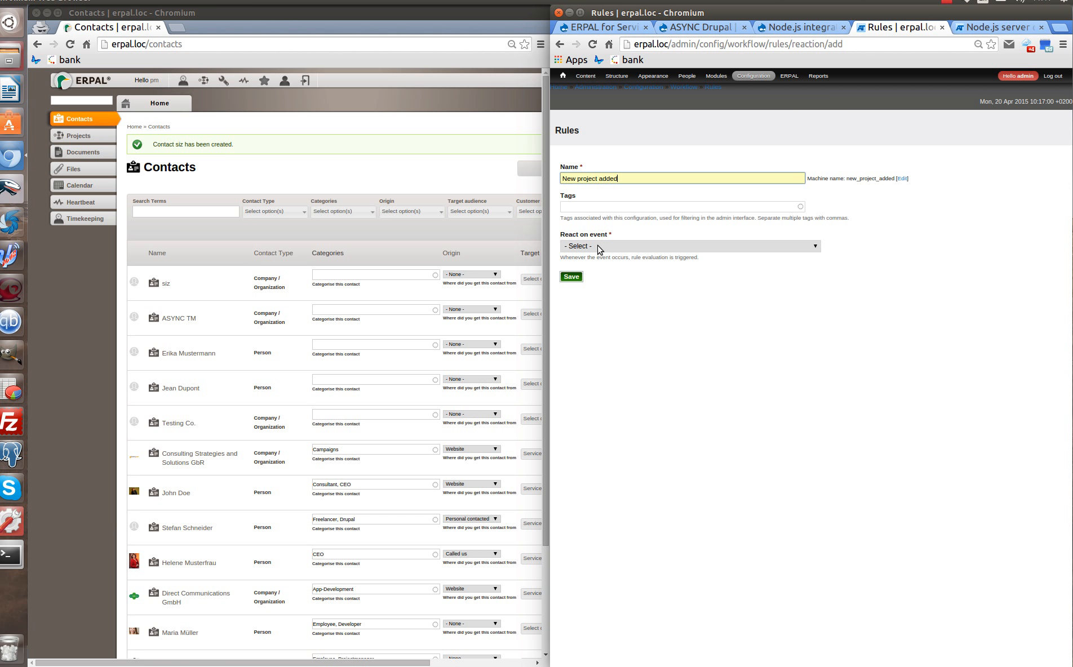
Set the event to After saving new content, restricted to Project, and save the rule.
{"action": "left_click", "coordinate": [598, 244]}
{"action": "scroll", "coordinate": [637, 299], "scroll_direction": "down", "scroll_amount": 5}
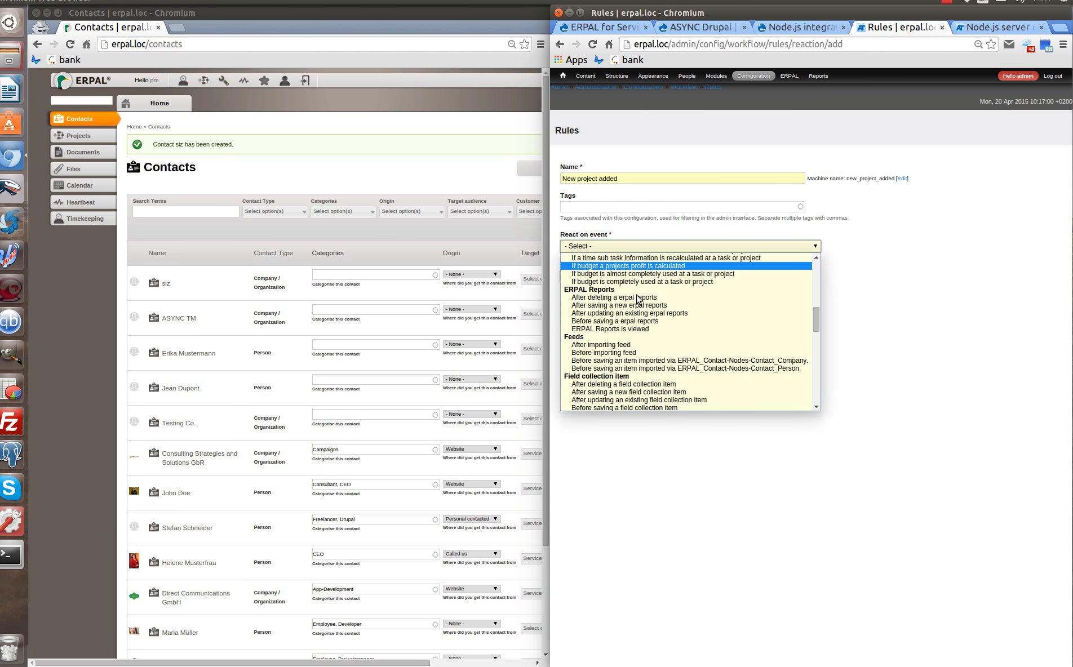
{"action": "scroll", "coordinate": [637, 299], "scroll_direction": "down", "scroll_amount": 9}
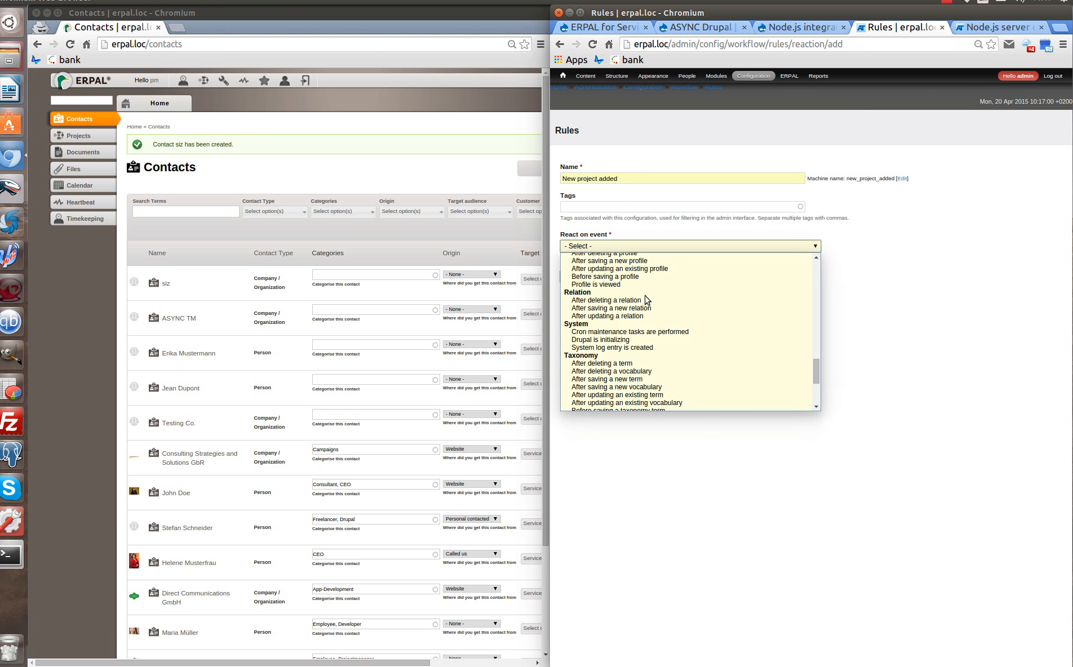
{"action": "scroll", "coordinate": [672, 305], "scroll_direction": "down", "scroll_amount": 3}
{"action": "scroll", "coordinate": [697, 307], "scroll_direction": "up", "scroll_amount": 3}
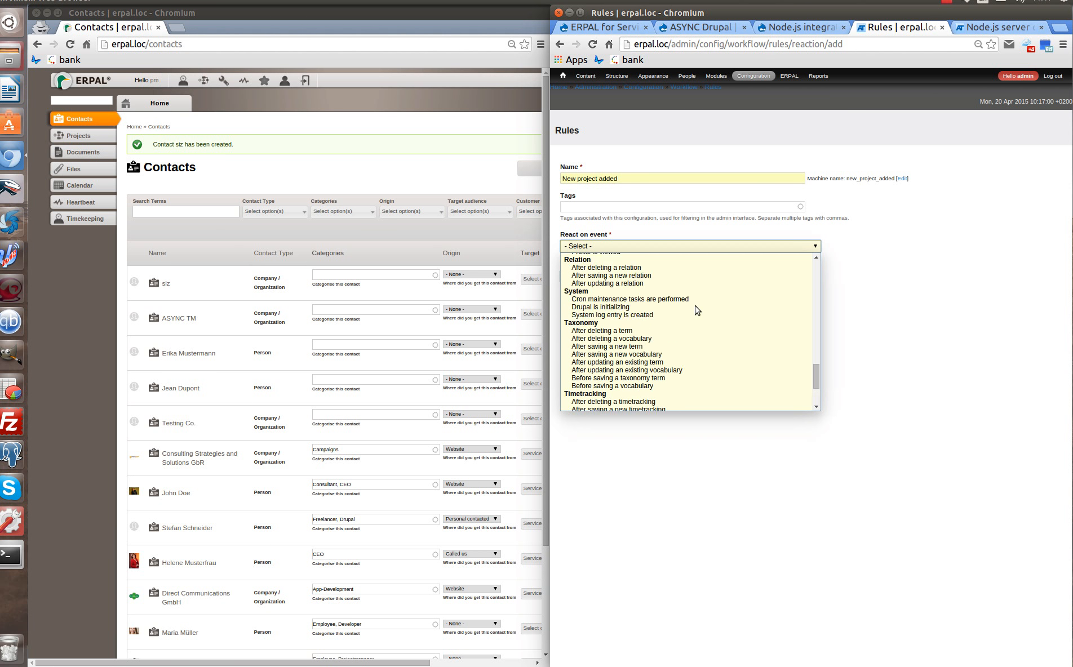
{"action": "left_click", "coordinate": [949, 235]}
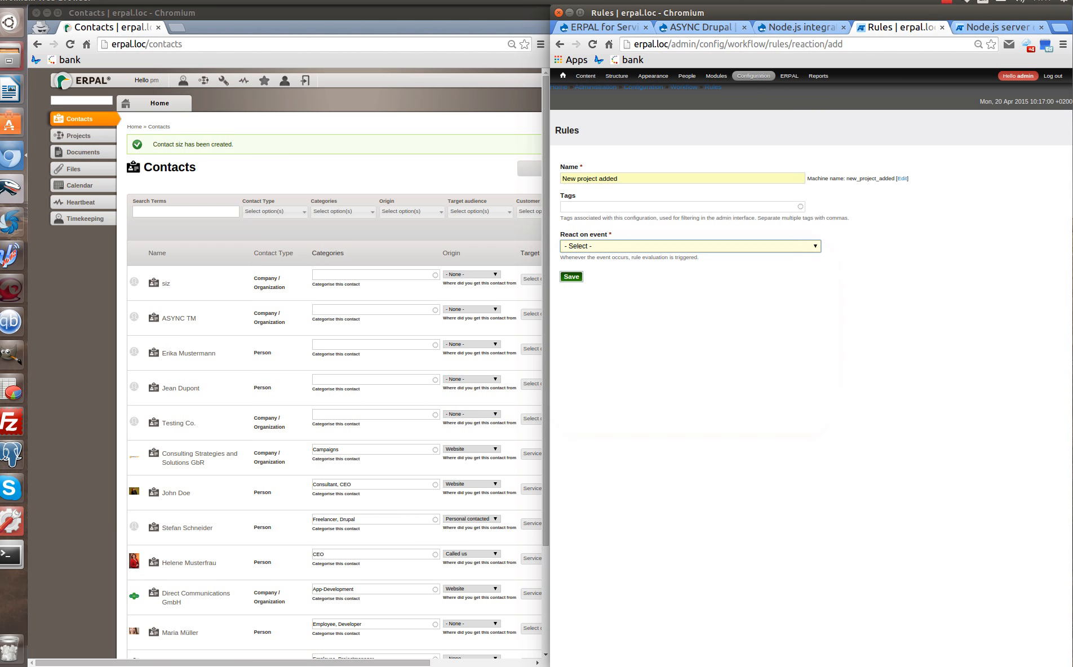
{"action": "left_click", "coordinate": [703, 246]}
{"action": "scroll", "coordinate": [712, 289], "scroll_direction": "down", "scroll_amount": 5}
{"action": "scroll", "coordinate": [713, 288], "scroll_direction": "down", "scroll_amount": 8}
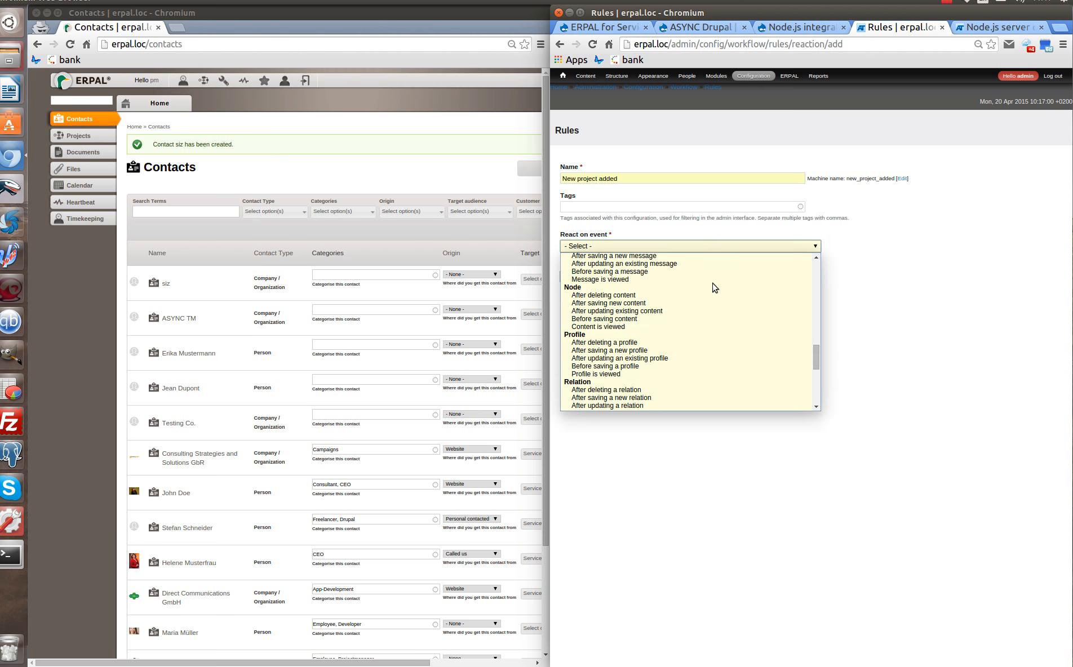
{"action": "left_click", "coordinate": [664, 274]}
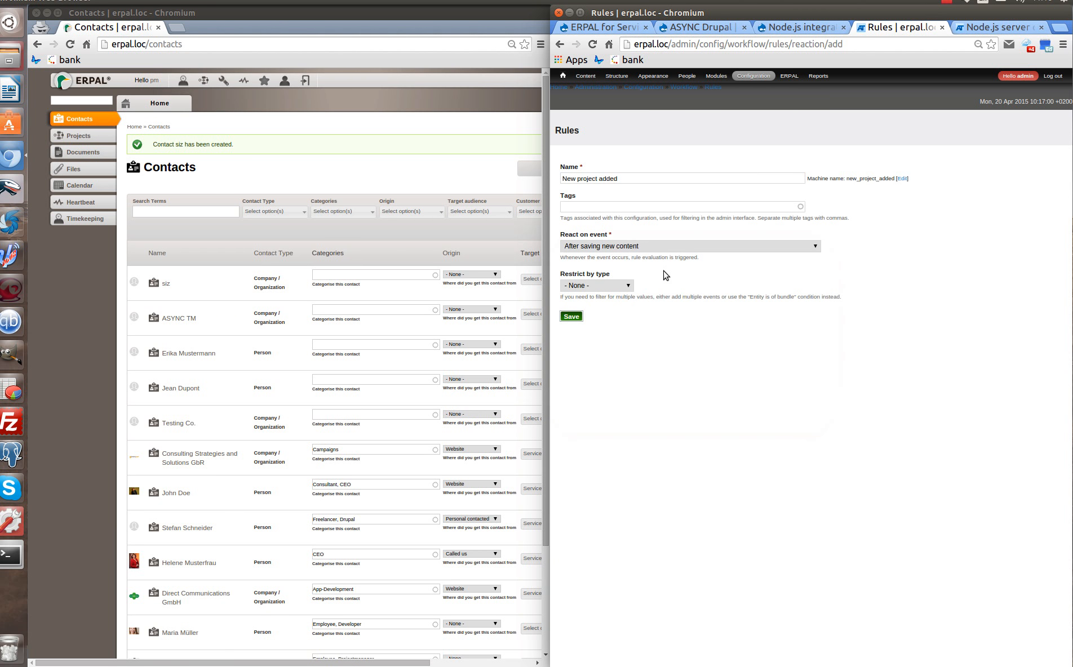
{"action": "left_click", "coordinate": [616, 290]}
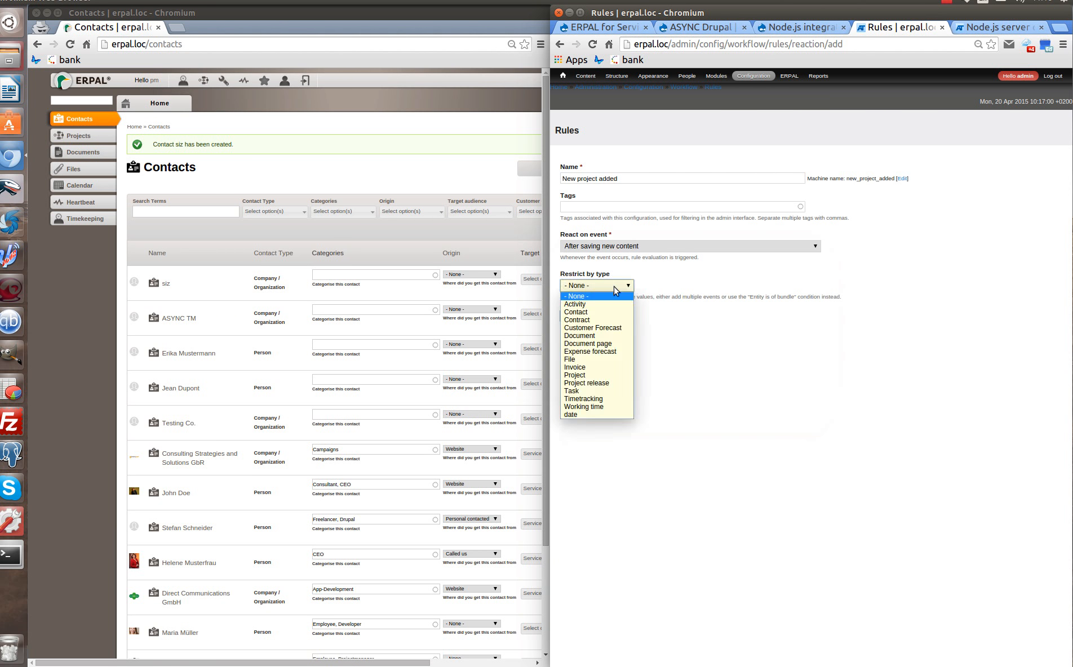
{"action": "left_click", "coordinate": [602, 376]}
{"action": "left_click", "coordinate": [576, 320]}
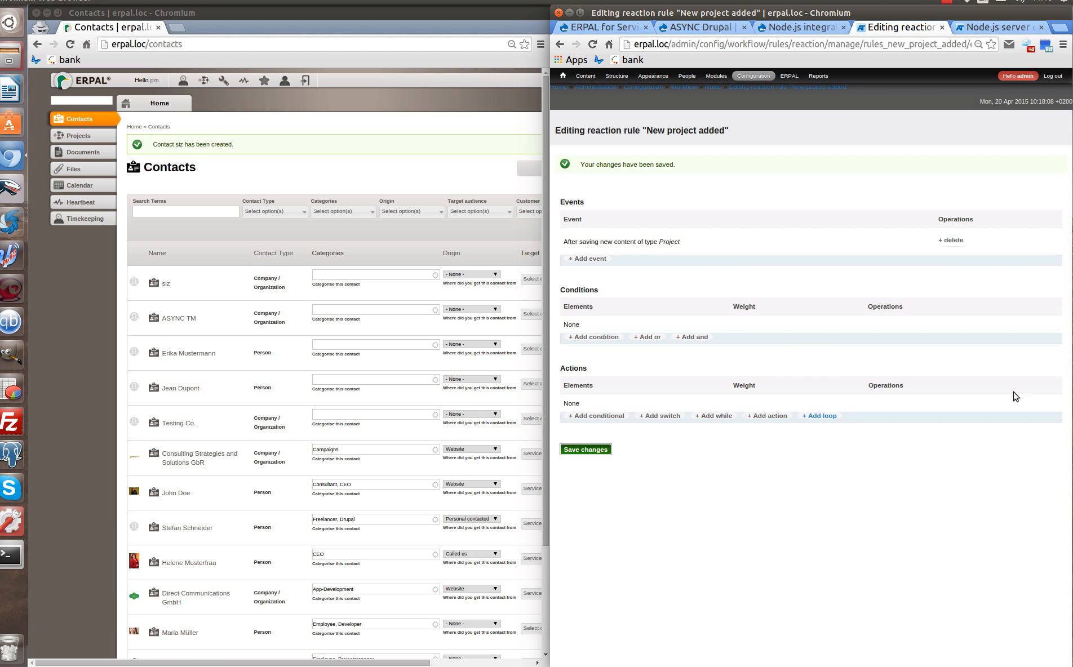
Add a loop over node:field-project-team, keeping list_item as the current list item variable.
{"action": "left_click", "coordinate": [833, 417]}
{"action": "left_click", "coordinate": [604, 215]}
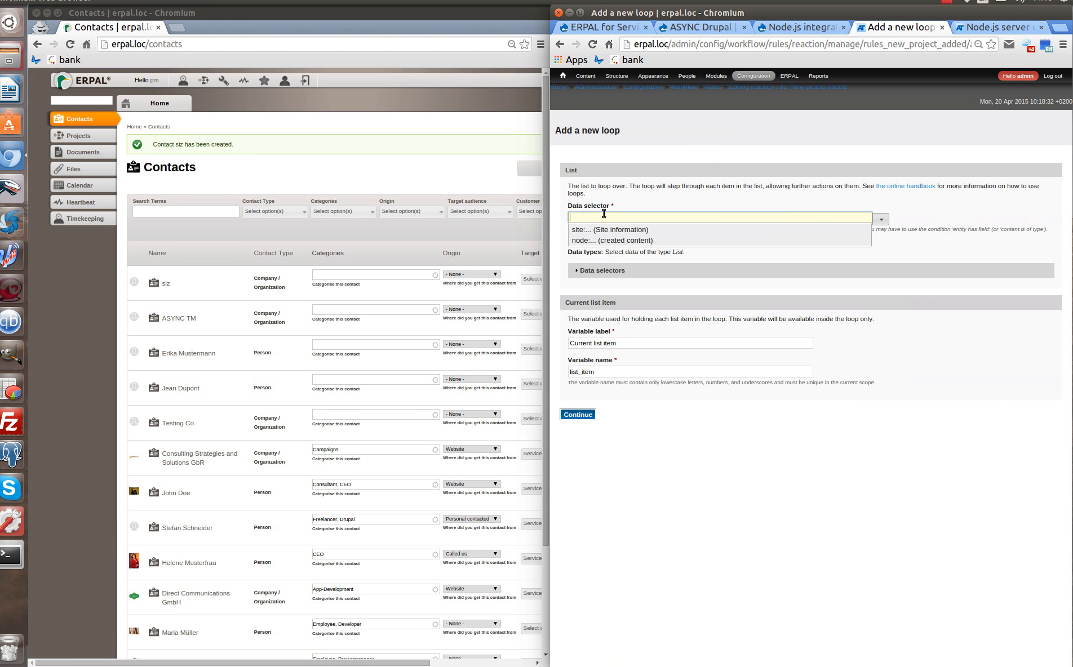
{"action": "left_click", "coordinate": [606, 241]}
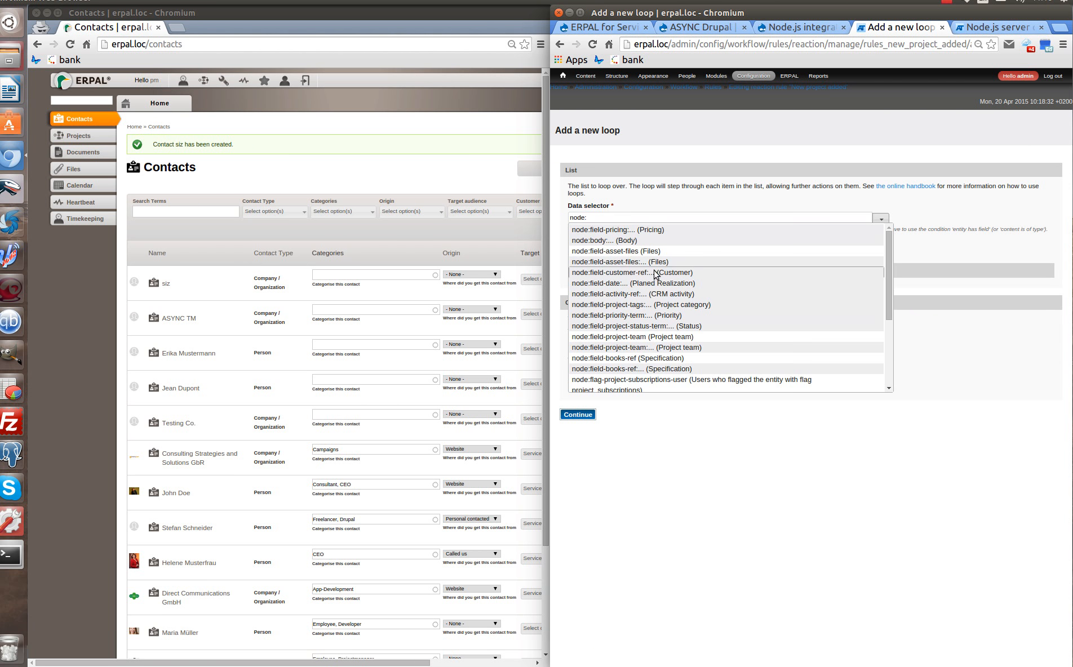
{"action": "left_click", "coordinate": [676, 336]}
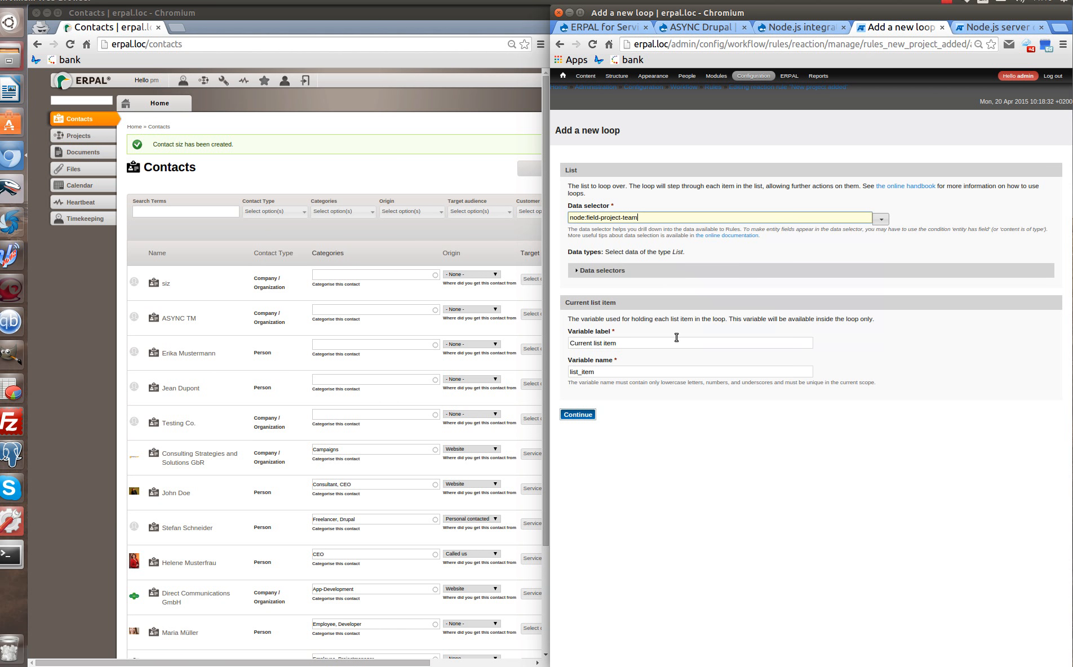
{"action": "left_click", "coordinate": [580, 415]}
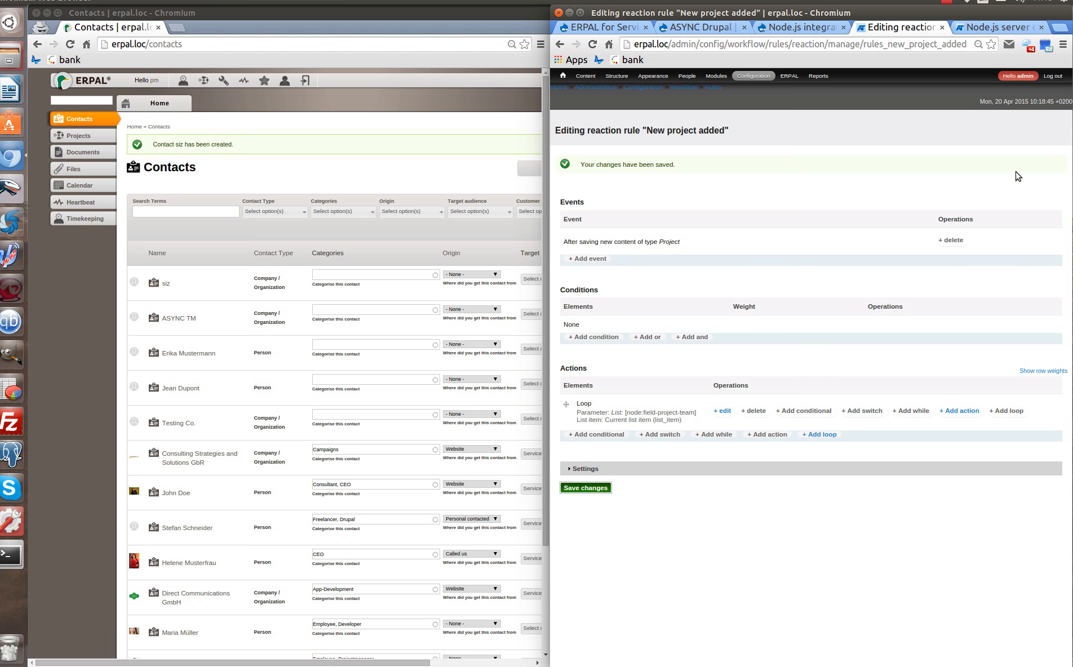
Add an action message action inside the loop and bring up its empty settings form.
{"action": "left_click", "coordinate": [968, 412]}
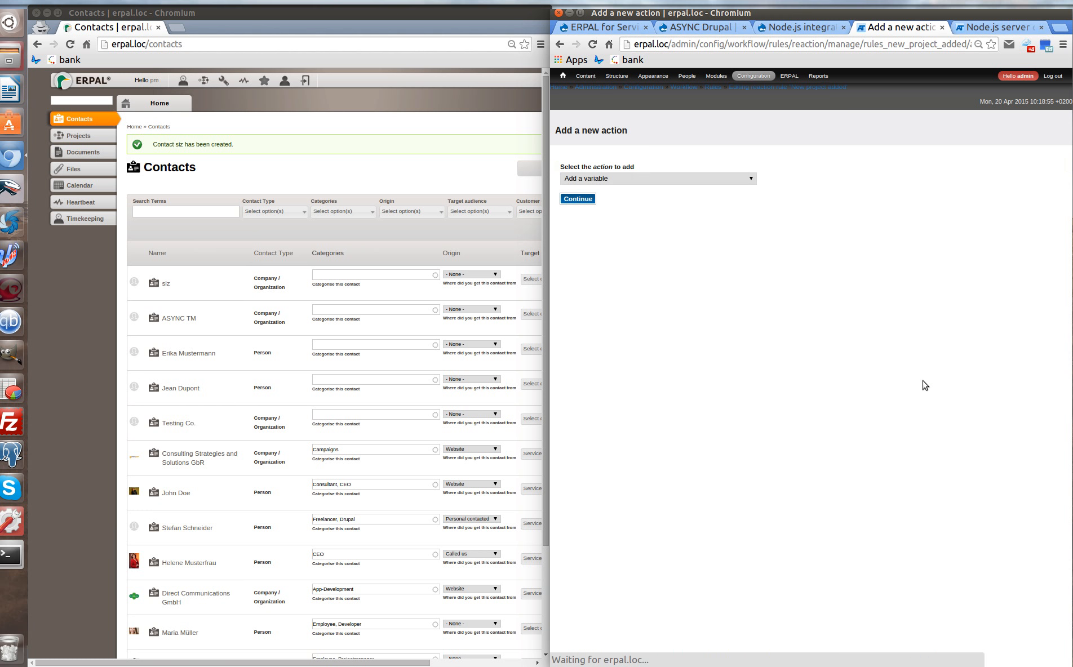
{"action": "left_click", "coordinate": [675, 182]}
{"action": "scroll", "coordinate": [659, 240], "scroll_direction": "down", "scroll_amount": 15}
{"action": "scroll", "coordinate": [654, 243], "scroll_direction": "up", "scroll_amount": 3}
{"action": "left_click", "coordinate": [617, 225]}
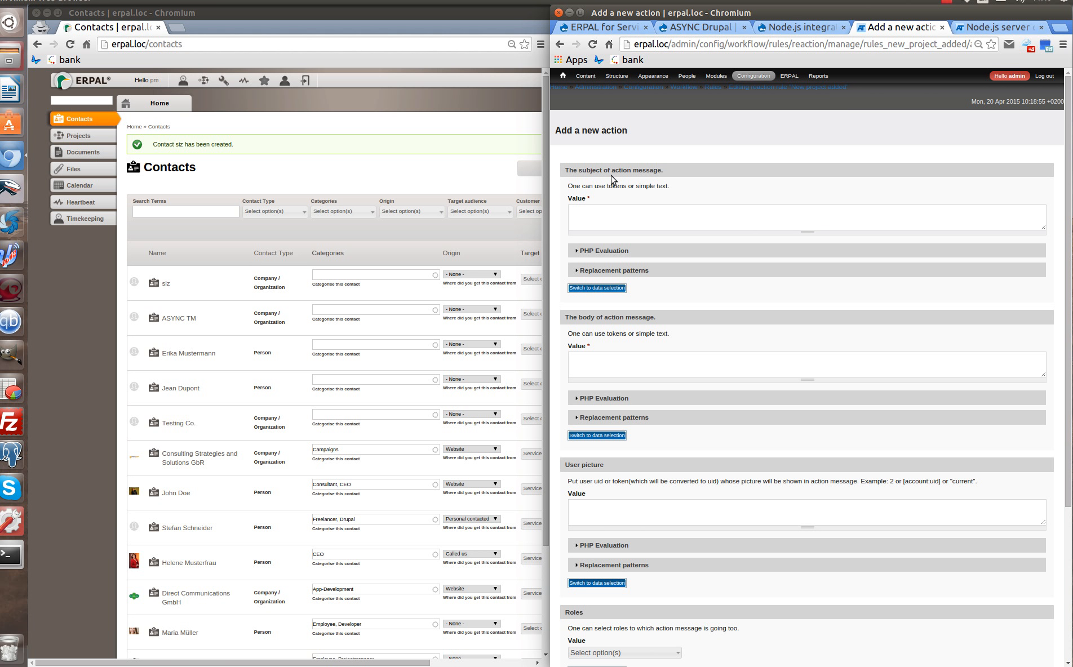
Enter the subject 'New project added' and begin the body's link markup.
{"action": "left_click", "coordinate": [637, 215]}
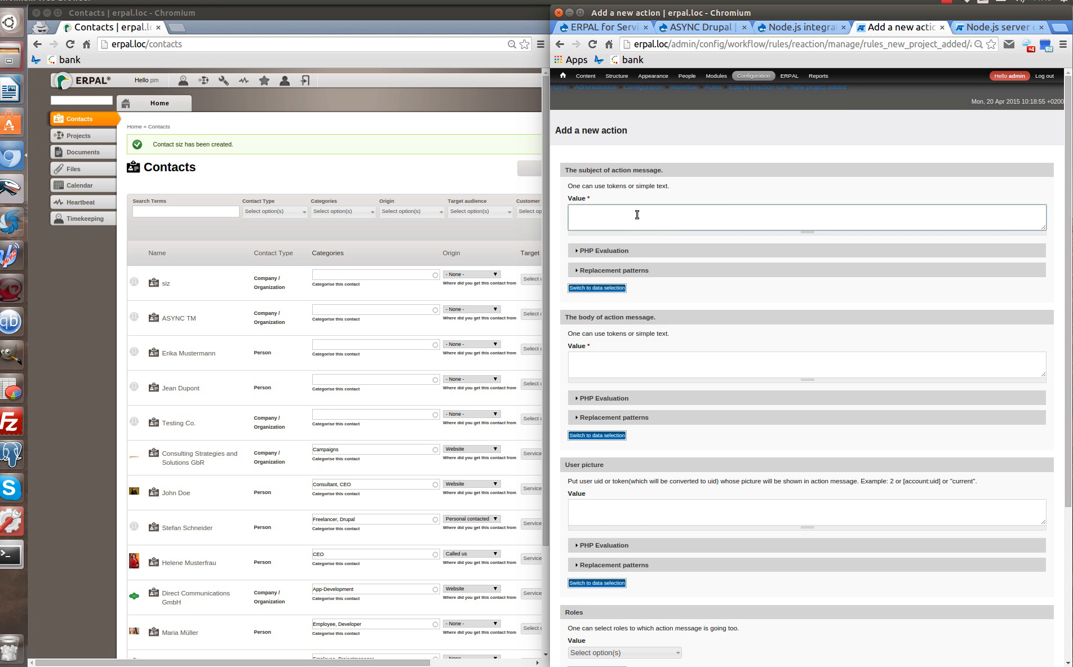
{"action": "type", "text": "New project added"}
{"action": "left_click", "coordinate": [658, 365]}
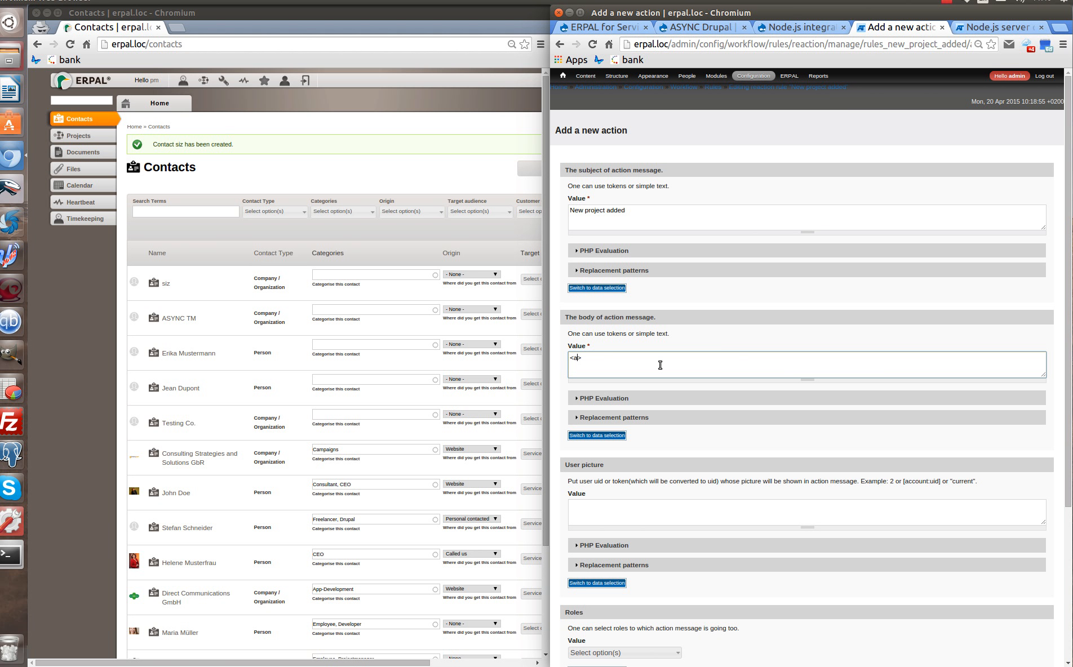
{"action": "type", "text": "ef"}
{"action": "key", "text": "BackSpace"}
{"action": "type", "text": "\"\"><>"}
Complete the body link using tokens: [node:url] as address and [node:title] as link text.
{"action": "left_click", "coordinate": [634, 419]}
{"action": "scroll", "coordinate": [636, 424], "scroll_direction": "down", "scroll_amount": 15}
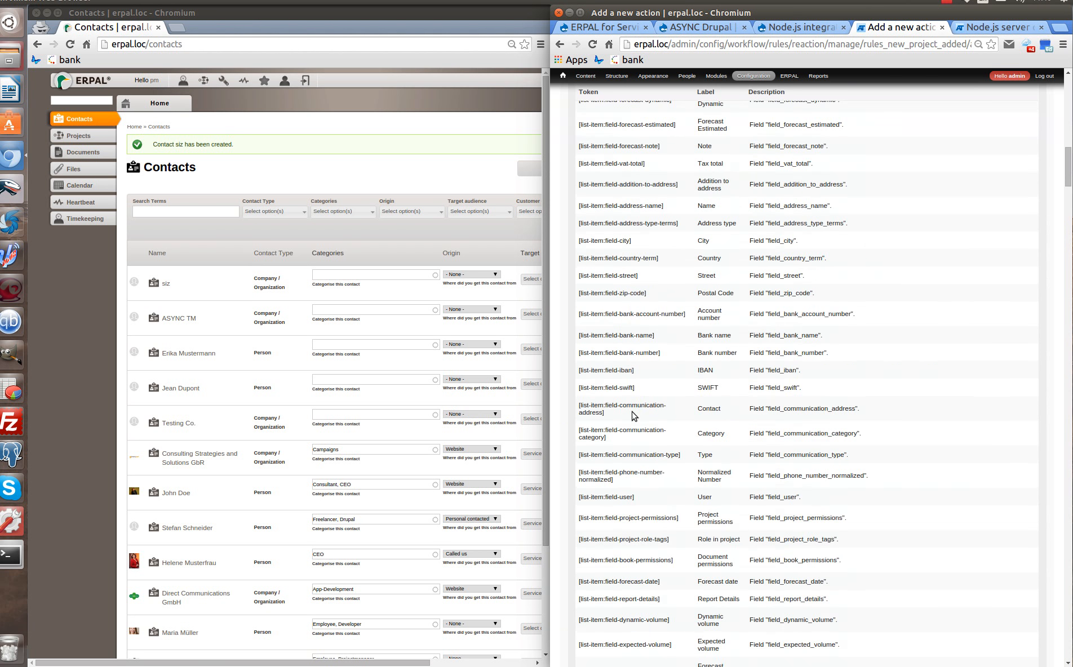
{"action": "scroll", "coordinate": [633, 414], "scroll_direction": "down", "scroll_amount": 10}
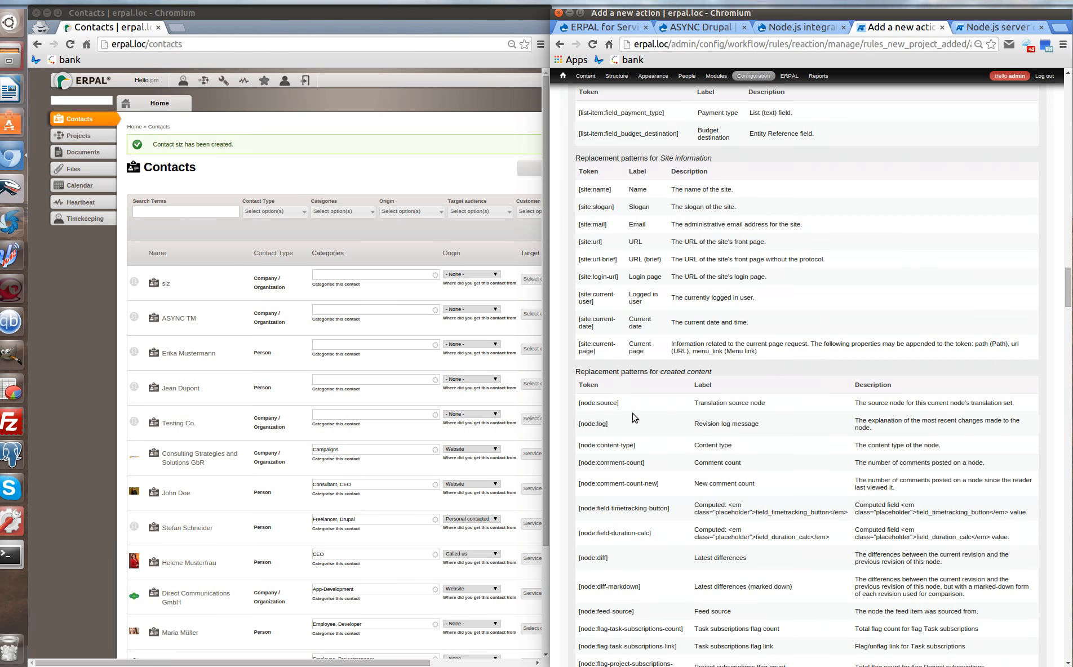
{"action": "scroll", "coordinate": [628, 417], "scroll_direction": "down", "scroll_amount": 8}
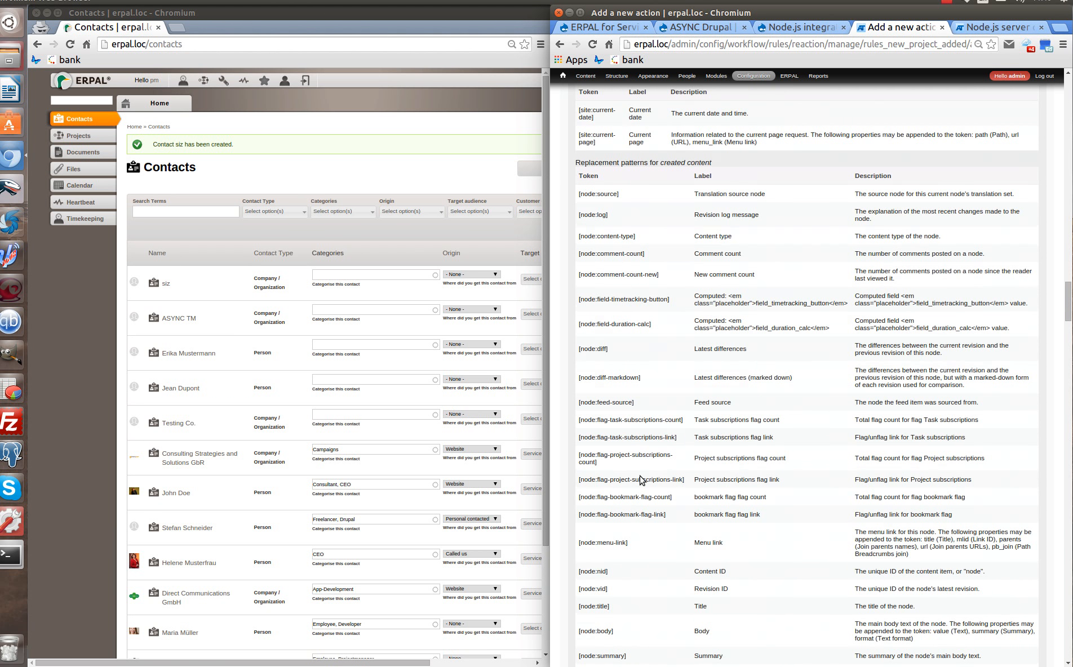
{"action": "left_click_drag", "start_coordinate": [611, 518], "coordinate": [576, 517]}
{"action": "key", "text": "ctrl+c"}
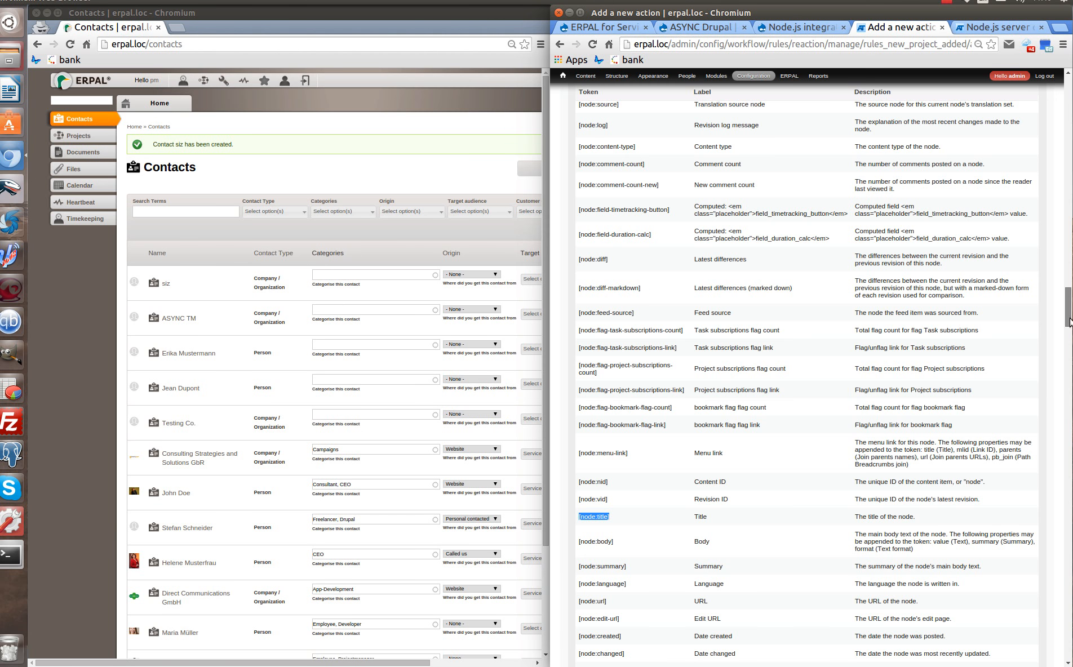
{"action": "left_click_drag", "start_coordinate": [1067, 315], "coordinate": [1067, 96]}
{"action": "left_click", "coordinate": [601, 358]}
{"action": "key", "text": "ctrl+v"}
{"action": "left_click", "coordinate": [598, 359]}
{"action": "key", "text": "ctrl+v"}
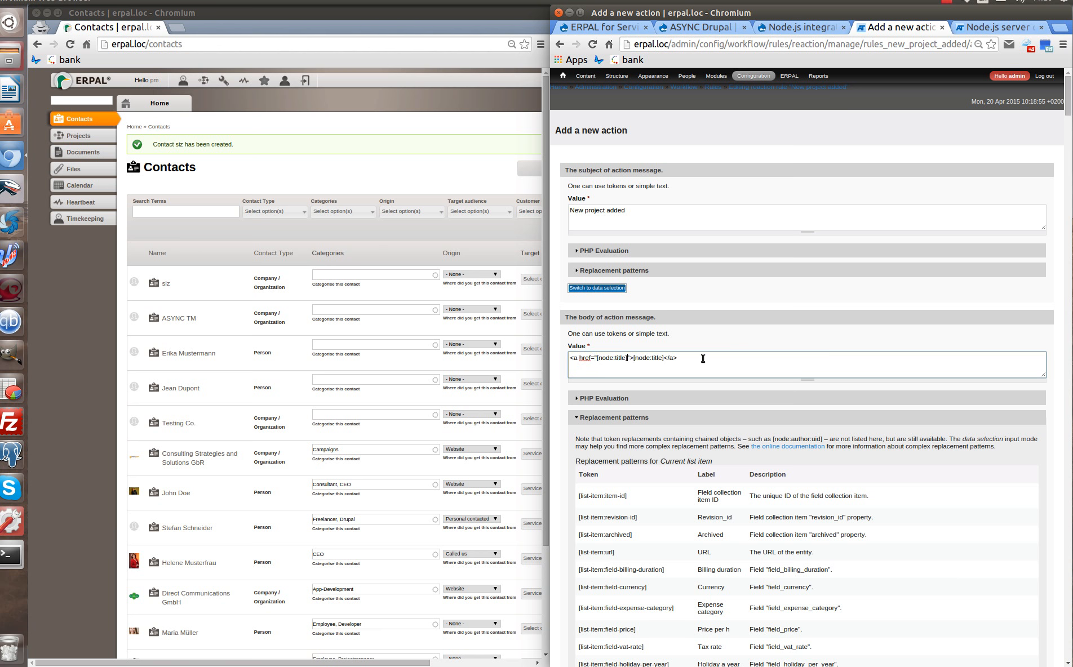
{"action": "key", "text": "BackSpace"}
{"action": "key", "text": "BackSpace"}
{"action": "key", "text": "BackSpace"}
{"action": "key", "text": "BackSpace"}
{"action": "key", "text": "BackSpace"}
{"action": "type", "text": "url"}
Copy the [node:author] token from the replacement patterns into the User picture value field.
{"action": "left_click", "coordinate": [638, 419]}
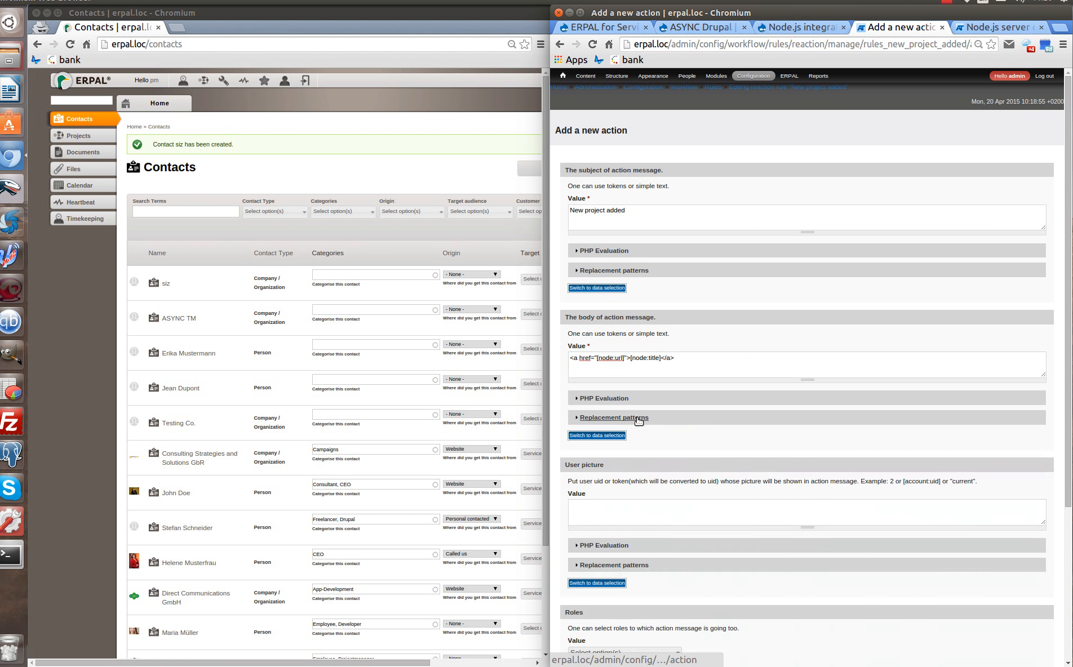
{"action": "scroll", "coordinate": [665, 425], "scroll_direction": "down", "scroll_amount": 2}
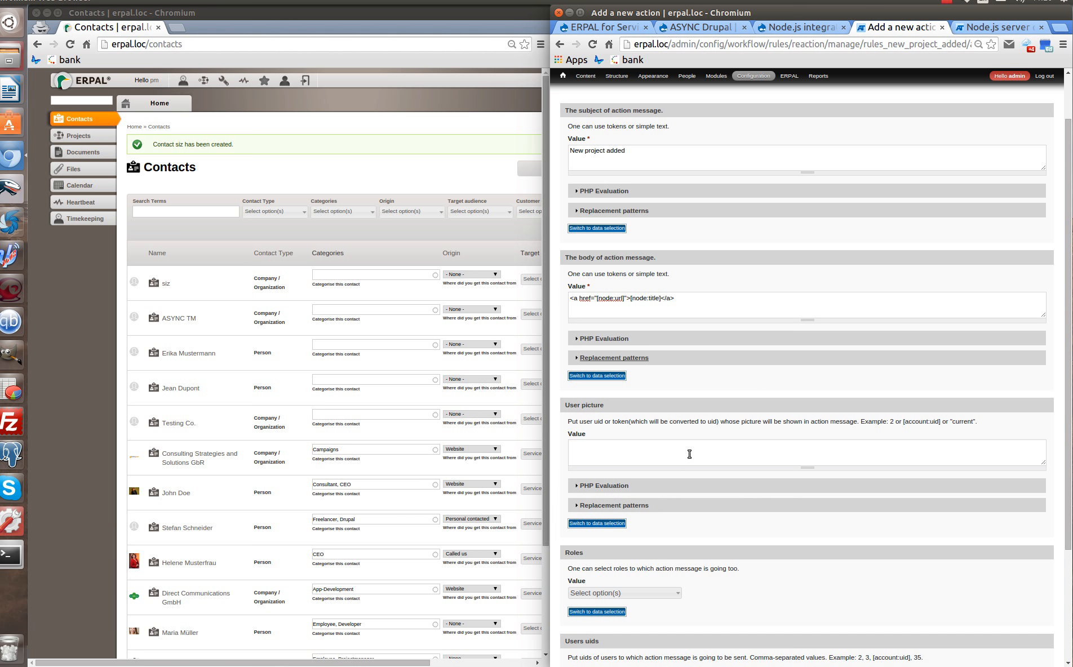
{"action": "scroll", "coordinate": [679, 451], "scroll_direction": "down", "scroll_amount": 3}
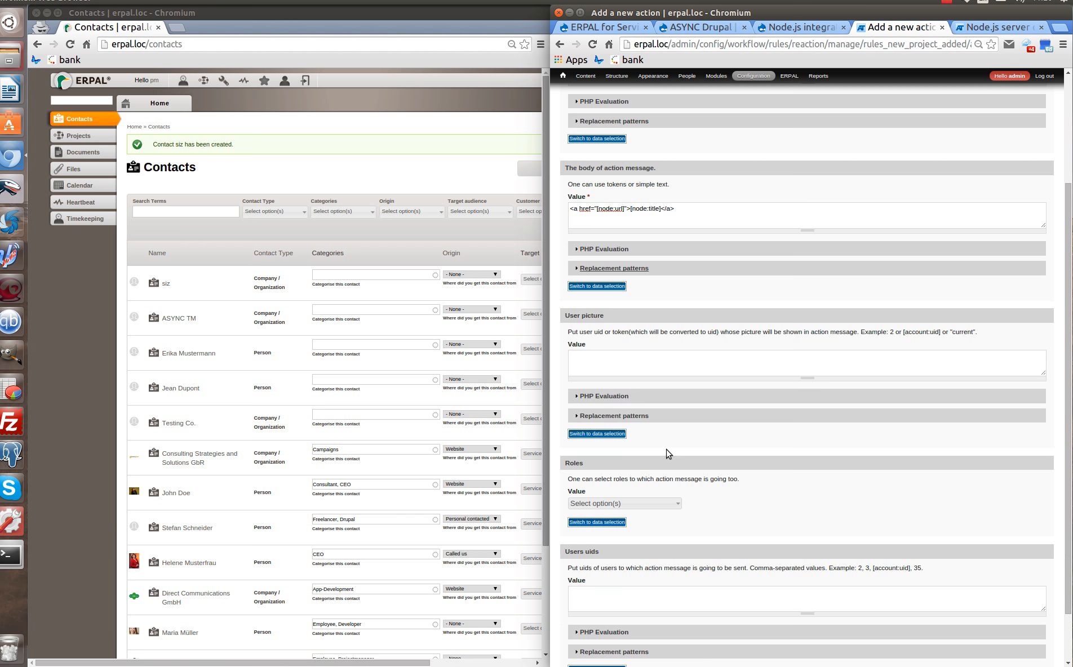
{"action": "left_click", "coordinate": [641, 418]}
{"action": "left_click_drag", "start_coordinate": [1068, 151], "coordinate": [1068, 345]}
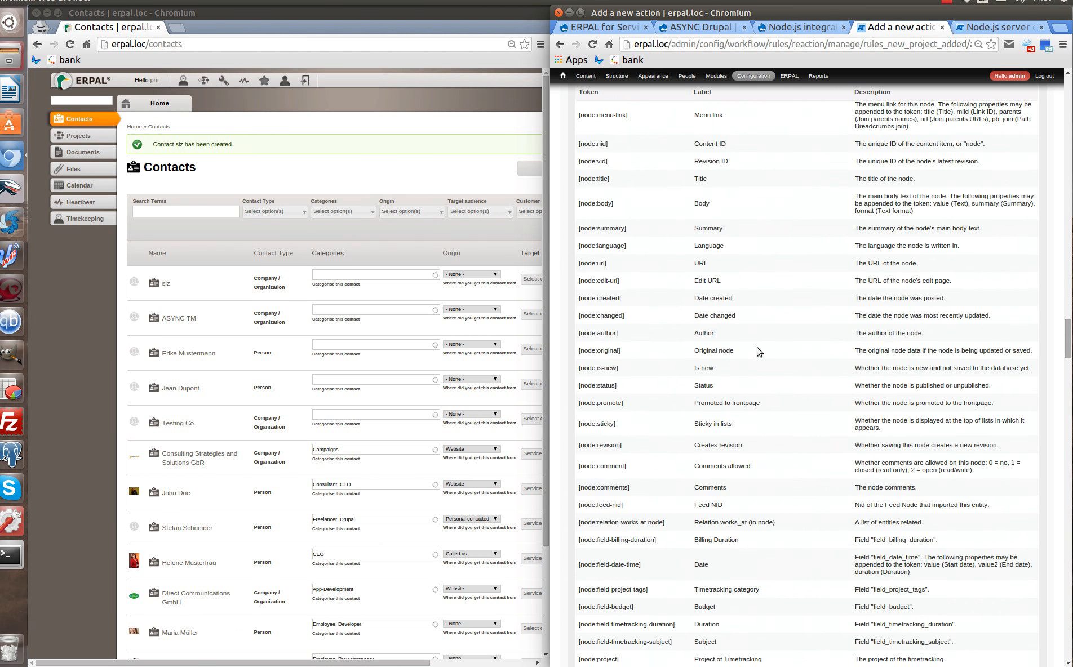
{"action": "left_click_drag", "start_coordinate": [620, 334], "coordinate": [575, 334]}
{"action": "key", "text": "ctrl+c"}
{"action": "left_click_drag", "start_coordinate": [1067, 345], "coordinate": [1068, 99]}
{"action": "left_click", "coordinate": [694, 454]}
{"action": "key", "text": "ctrl+v"}
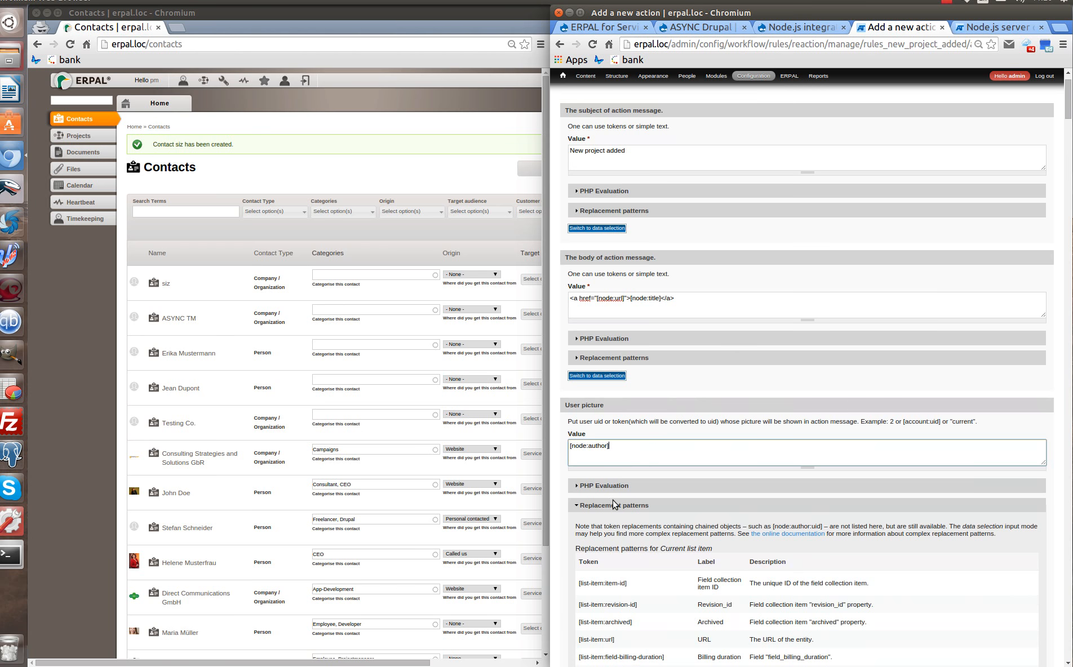
{"action": "left_click", "coordinate": [611, 506]}
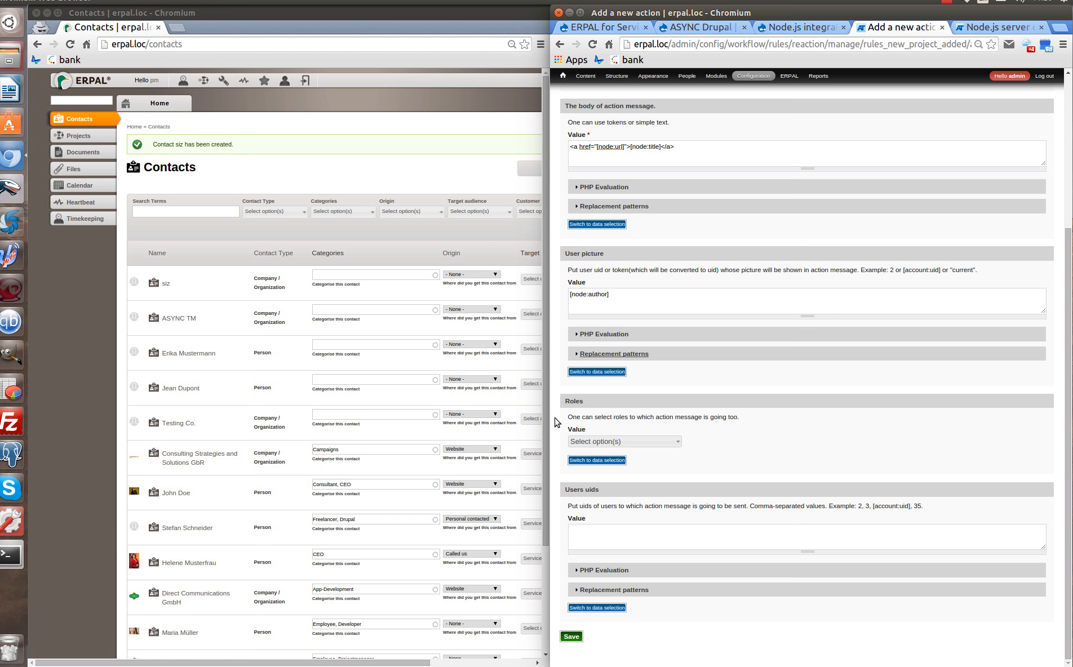
Check the Roles list for the message action and close it with no roles chosen.
{"action": "left_click", "coordinate": [640, 443]}
{"action": "scroll", "coordinate": [637, 519], "scroll_direction": "up", "scroll_amount": 3}
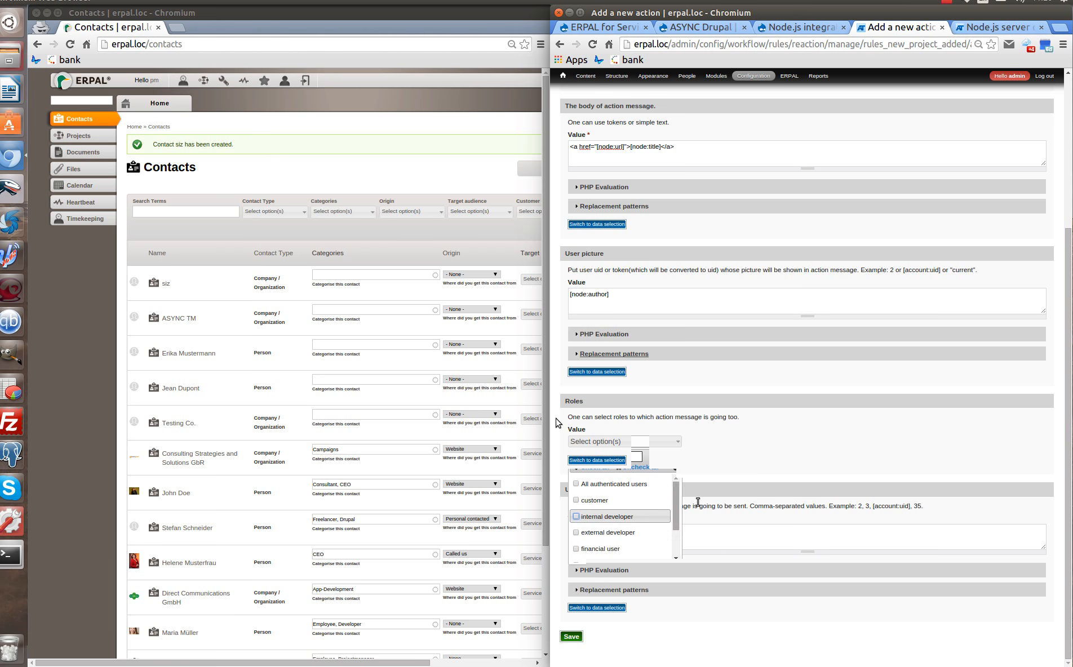
{"action": "left_click", "coordinate": [753, 455]}
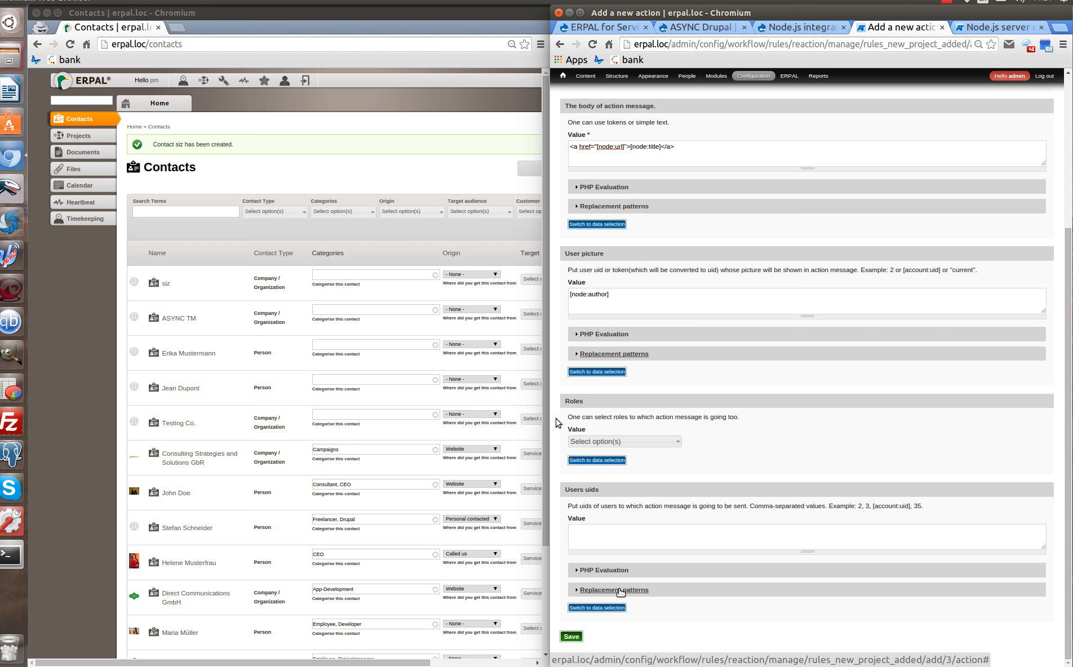
Copy the [list-item:field_user] token from the Users uids replacement patterns into the Users uids value.
{"action": "left_click", "coordinate": [620, 590]}
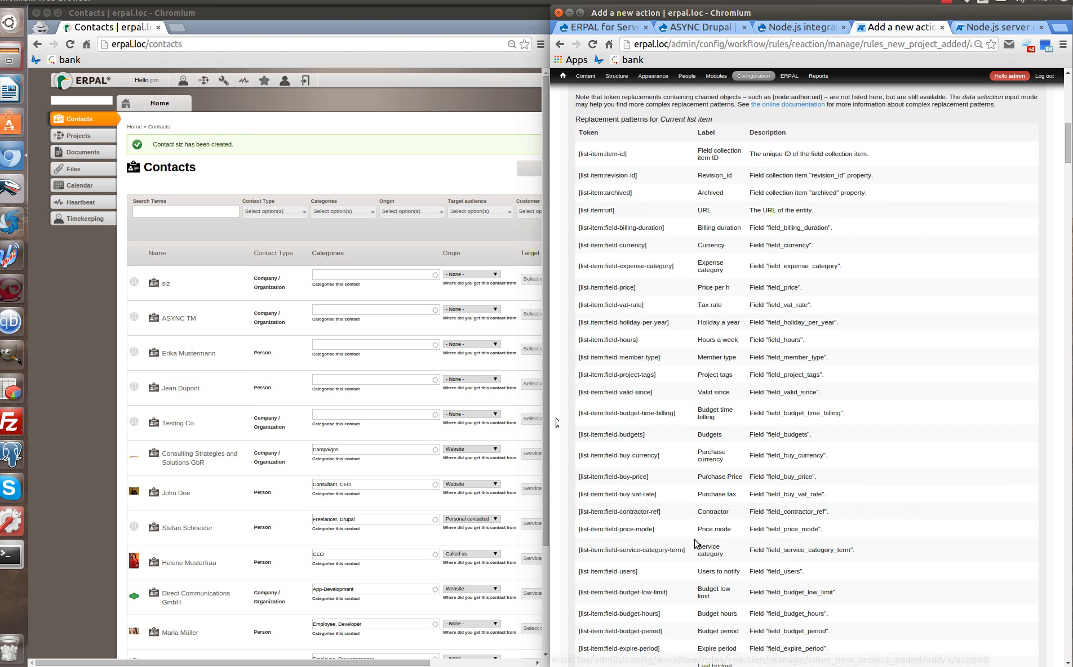
{"action": "scroll", "coordinate": [694, 544], "scroll_direction": "down", "scroll_amount": 6}
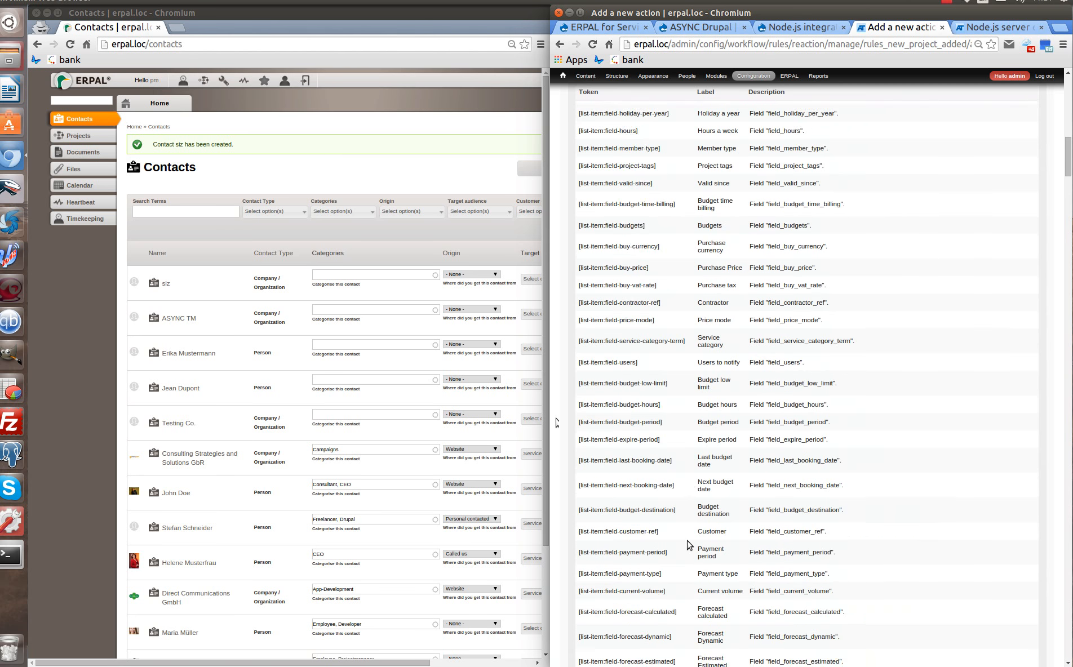
{"action": "scroll", "coordinate": [688, 541], "scroll_direction": "down", "scroll_amount": 18}
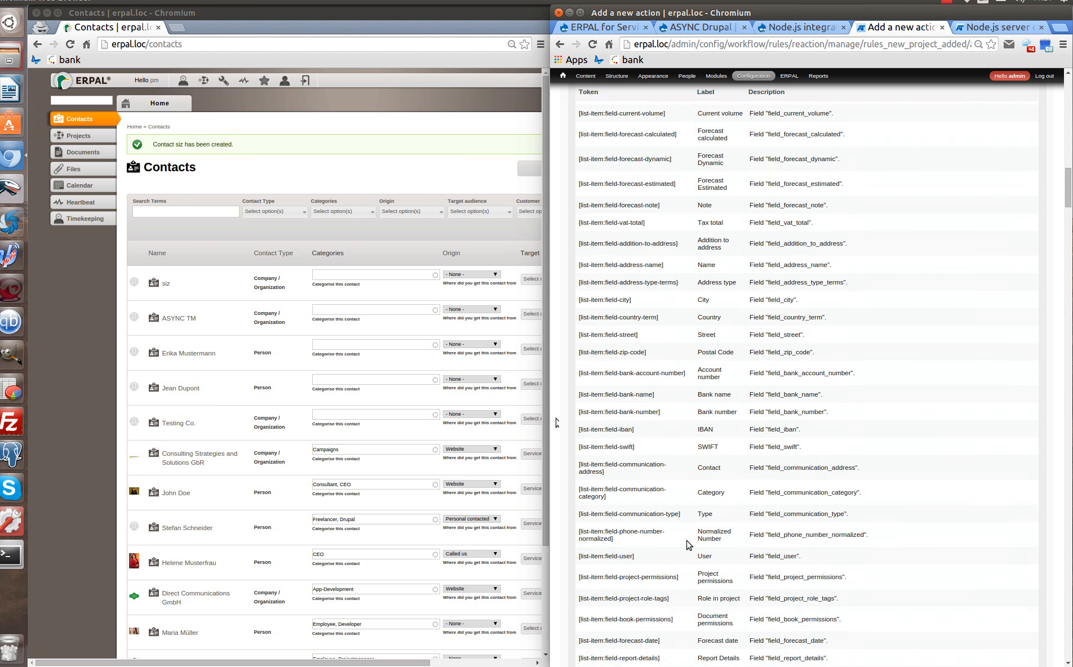
{"action": "scroll", "coordinate": [687, 545], "scroll_direction": "down", "scroll_amount": 6}
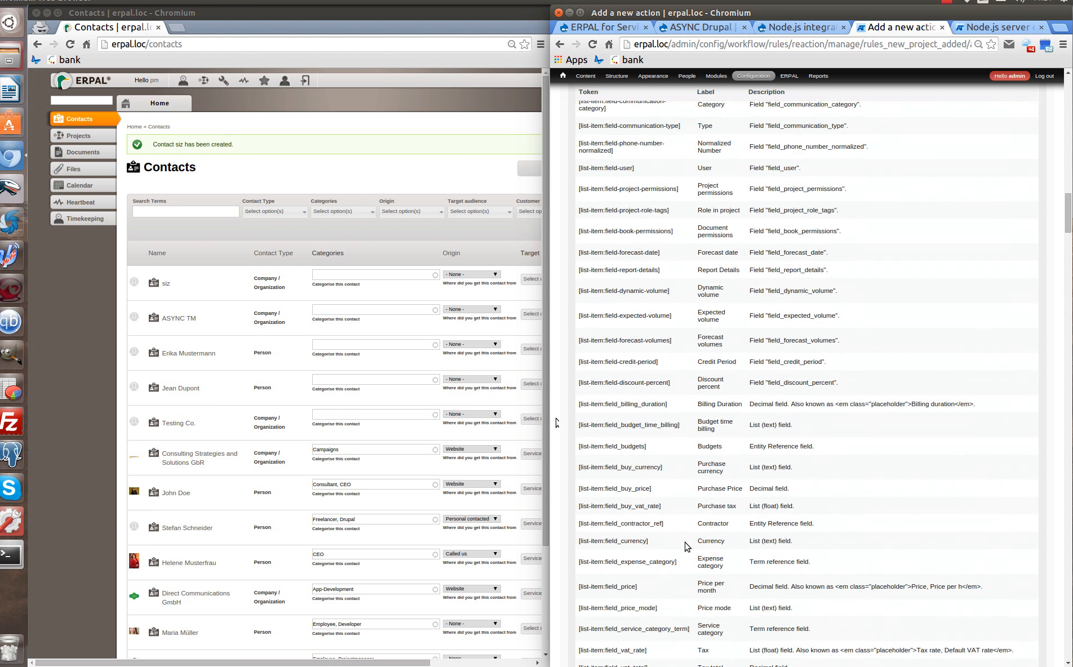
{"action": "scroll", "coordinate": [686, 545], "scroll_direction": "down", "scroll_amount": 3}
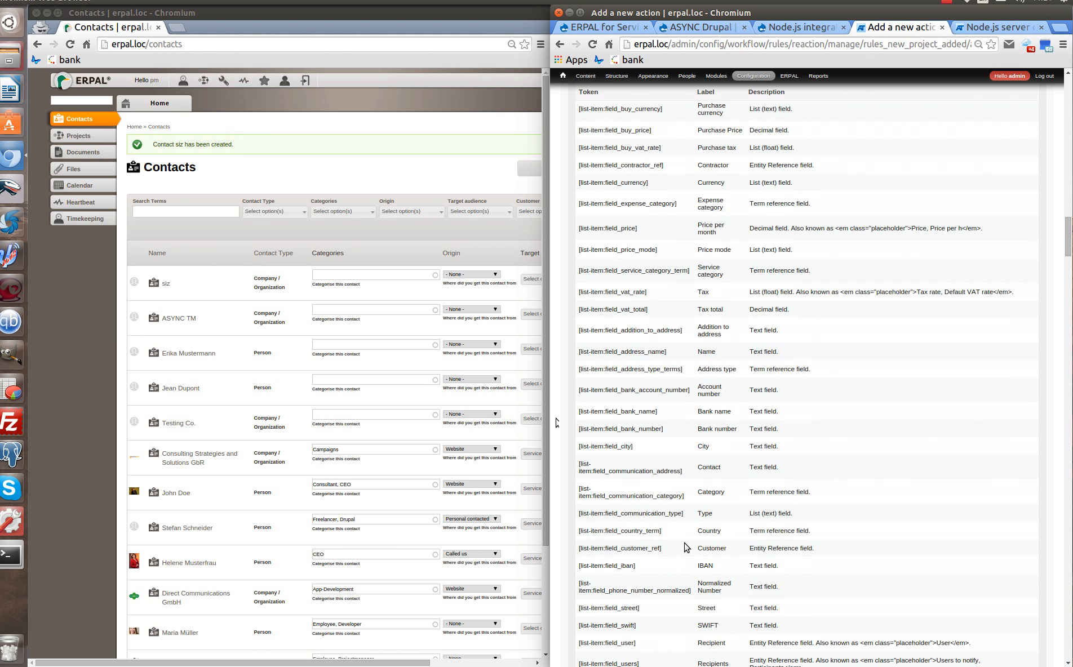
{"action": "scroll", "coordinate": [686, 546], "scroll_direction": "down", "scroll_amount": 1}
{"action": "scroll", "coordinate": [679, 560], "scroll_direction": "down", "scroll_amount": 1}
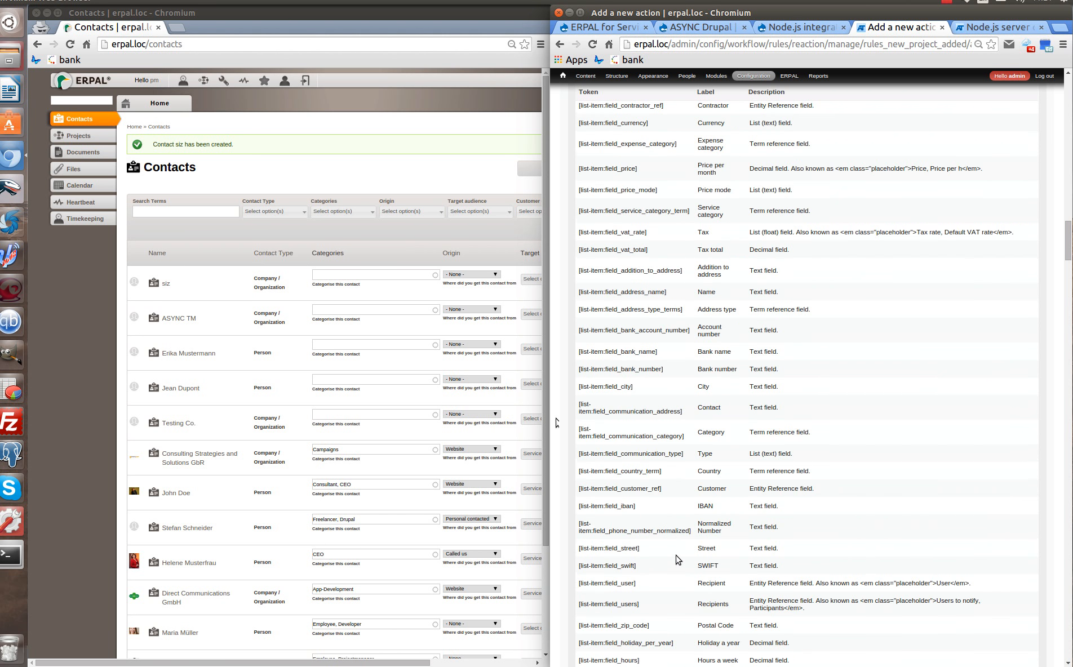
{"action": "triple_click", "coordinate": [626, 583]}
{"action": "key", "text": "ctrl+c"}
{"action": "left_click_drag", "start_coordinate": [1067, 242], "coordinate": [1071, 119]}
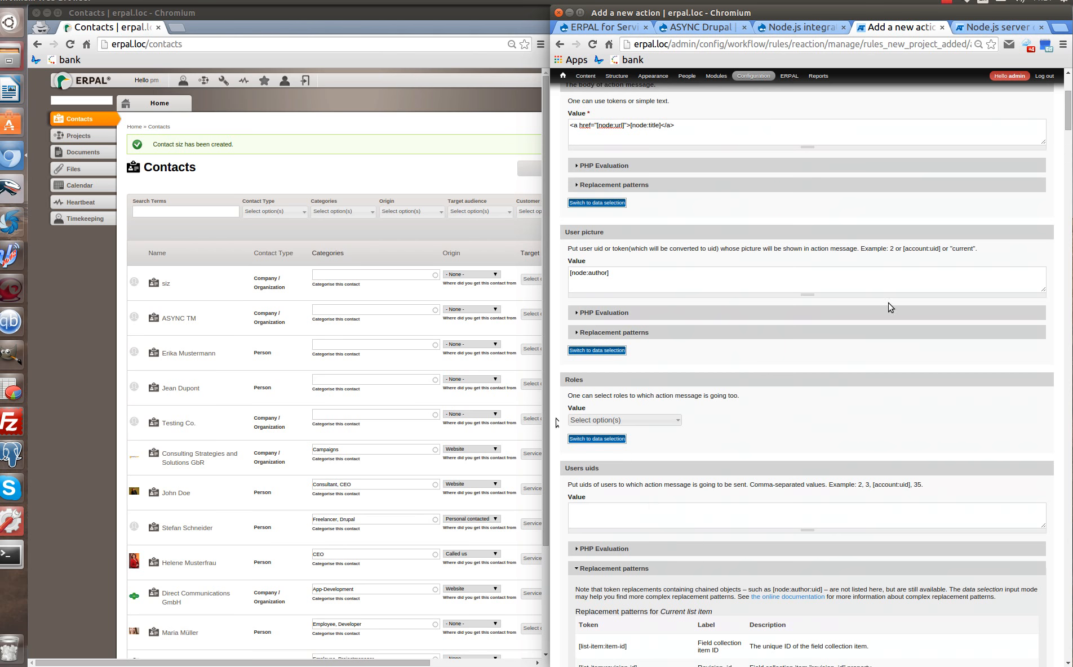
{"action": "left_click", "coordinate": [628, 519]}
{"action": "key", "text": "ctrl+v"}
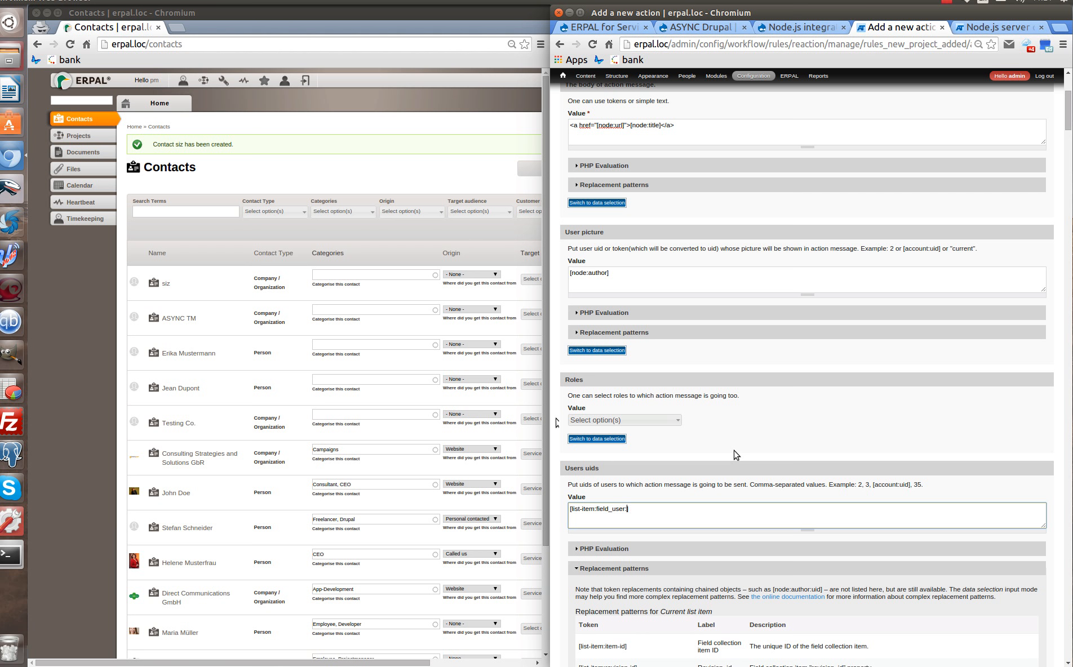
{"action": "left_click", "coordinate": [625, 570]}
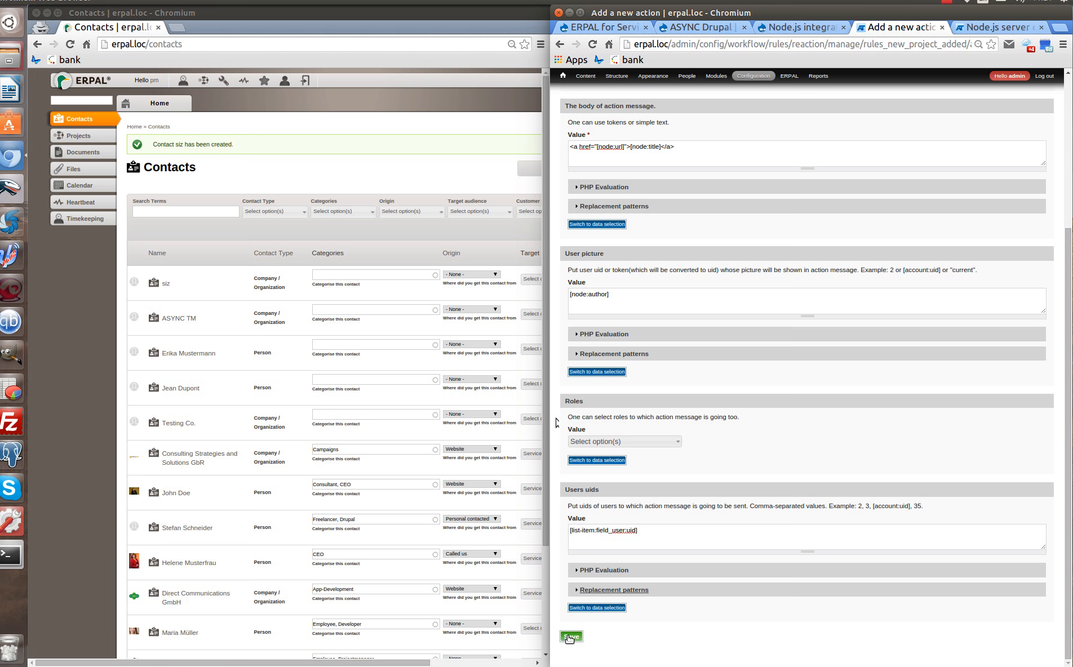
Save the Node.js message action and open the Projects list in the project manager's window.
{"action": "left_click", "coordinate": [570, 637]}
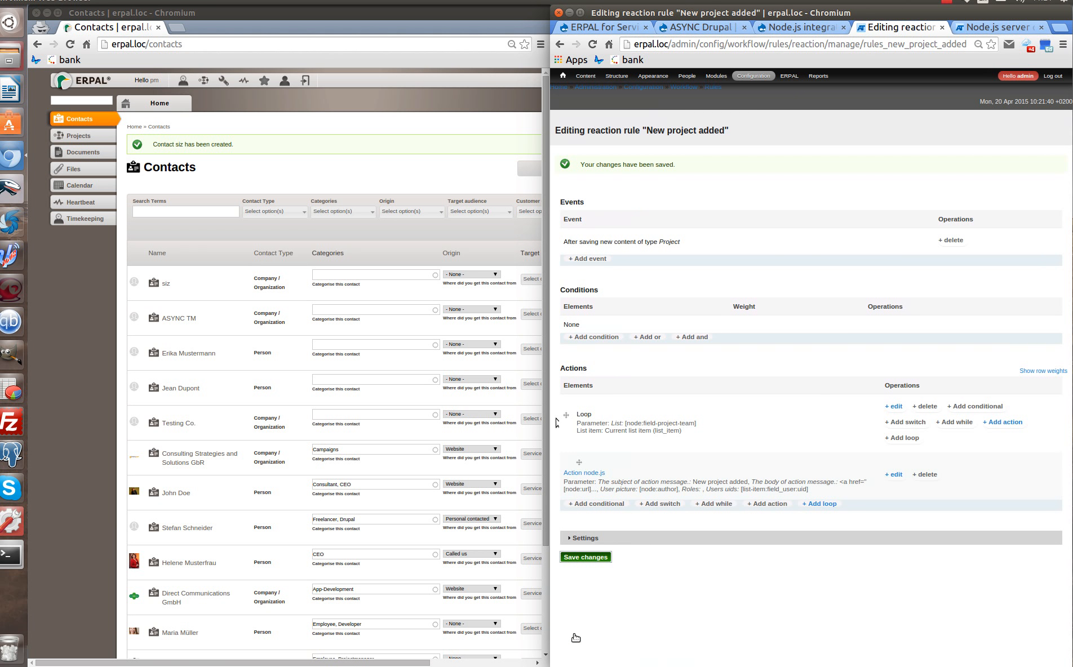
{"action": "left_click", "coordinate": [563, 75]}
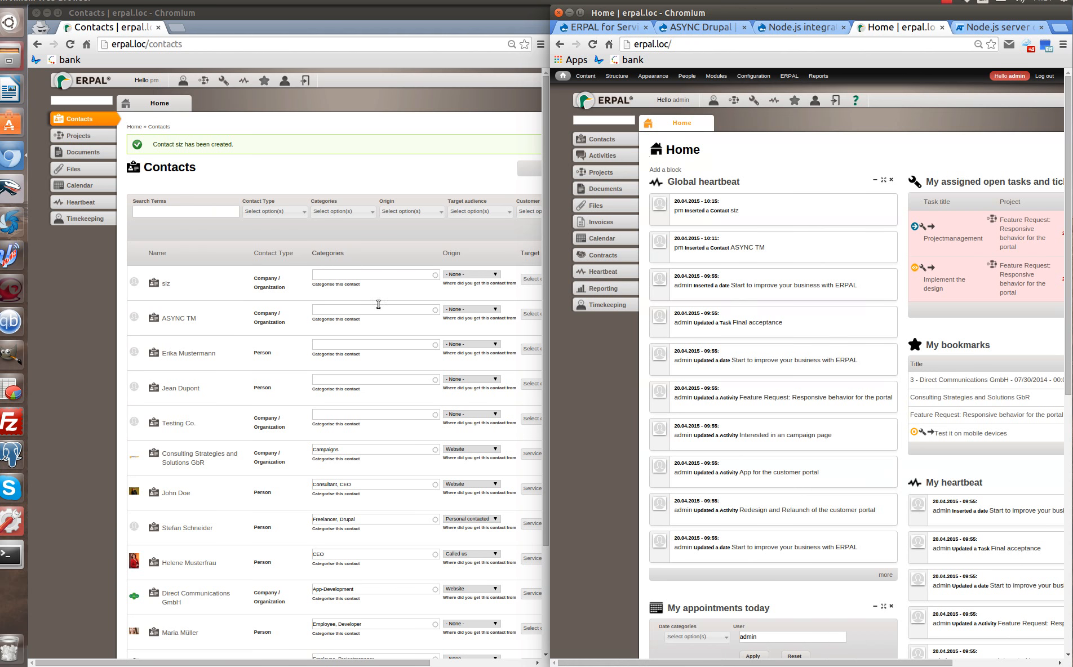
{"action": "left_click", "coordinate": [79, 137]}
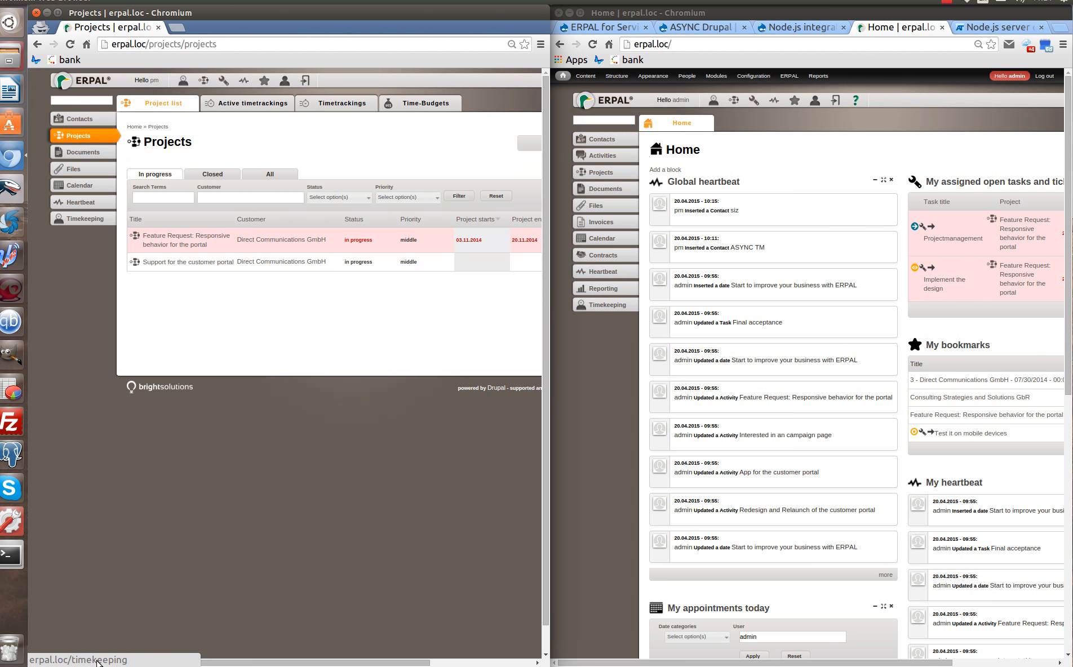
{"action": "left_click_drag", "start_coordinate": [148, 665], "coordinate": [220, 666]}
Start a new project titled 'ASYNC Drupal'.
{"action": "left_click", "coordinate": [478, 142]}
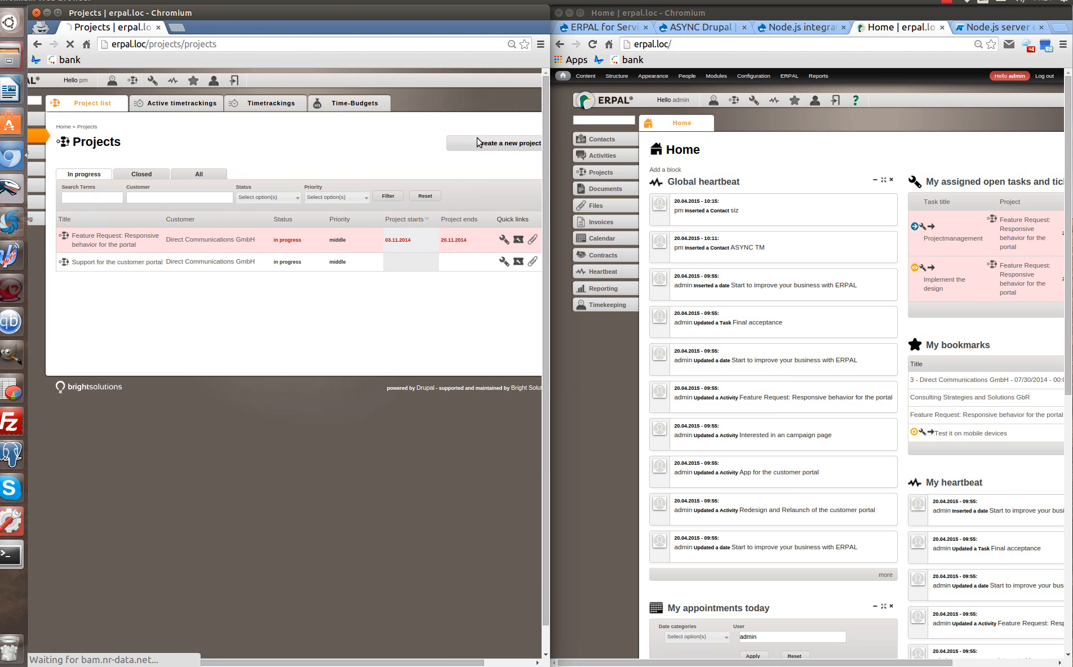
{"action": "left_click", "coordinate": [235, 195]}
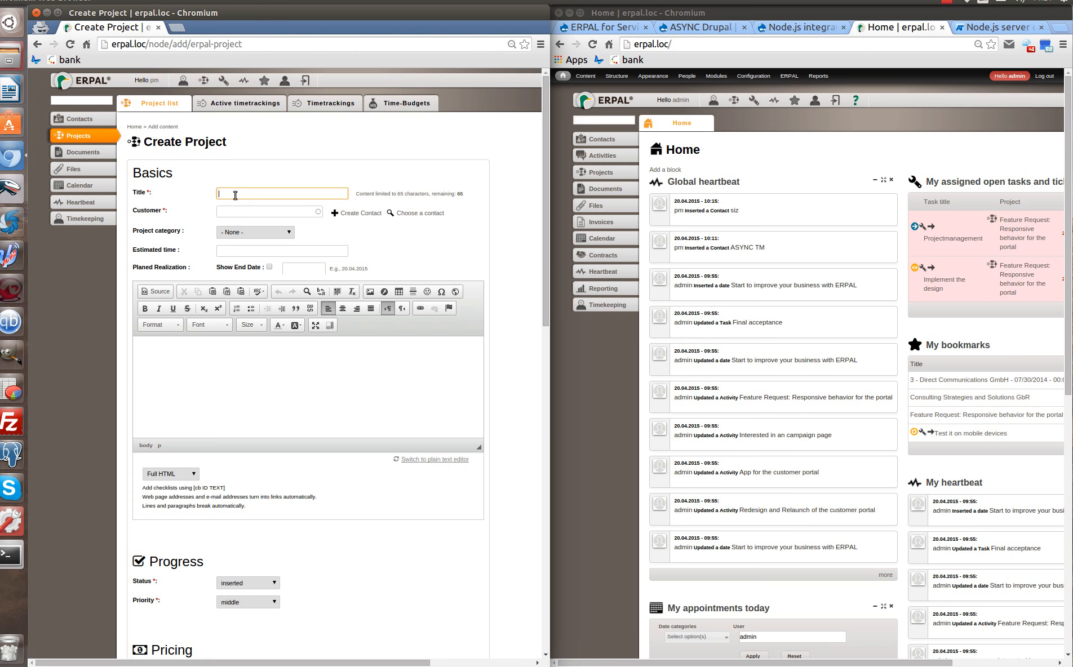
{"action": "type", "text": "a"}
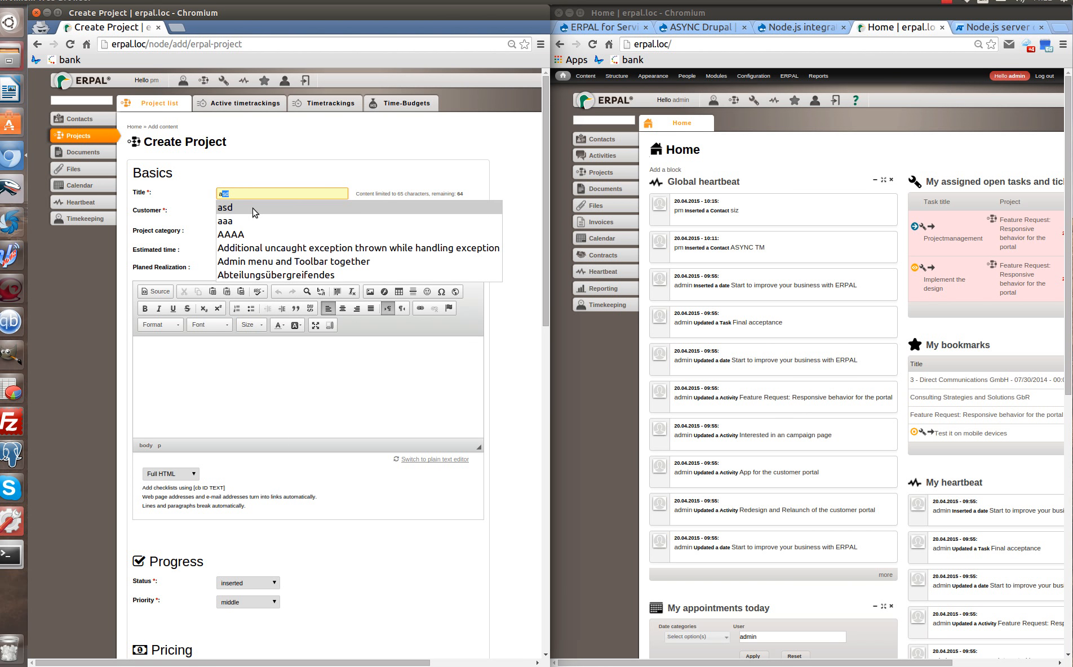
{"action": "type", "text": "sy"}
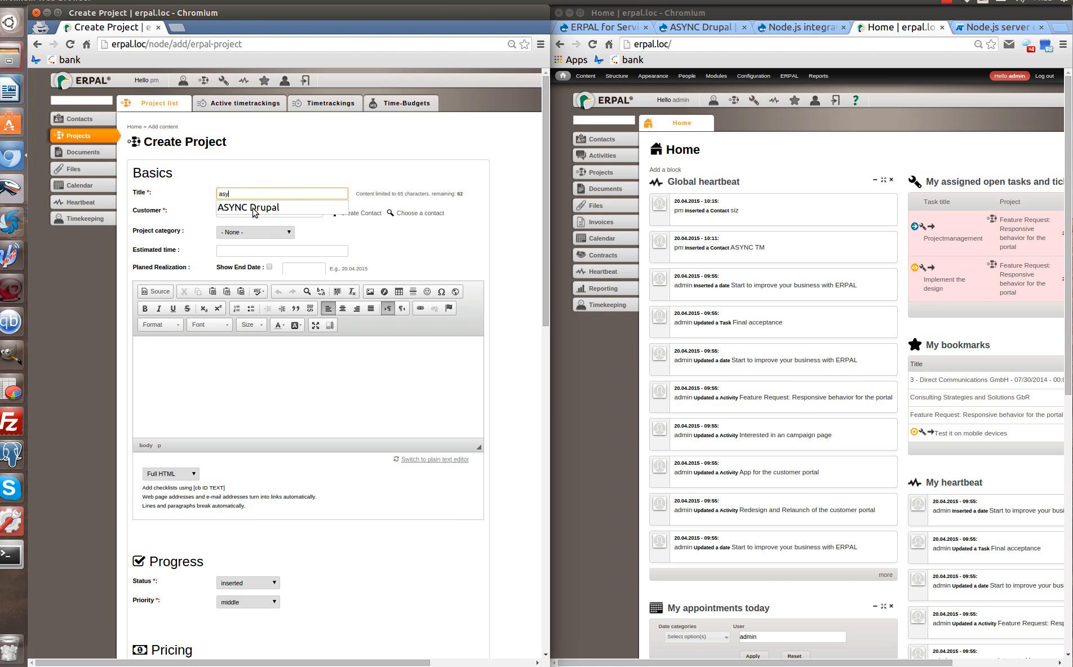
{"action": "left_click", "coordinate": [253, 210]}
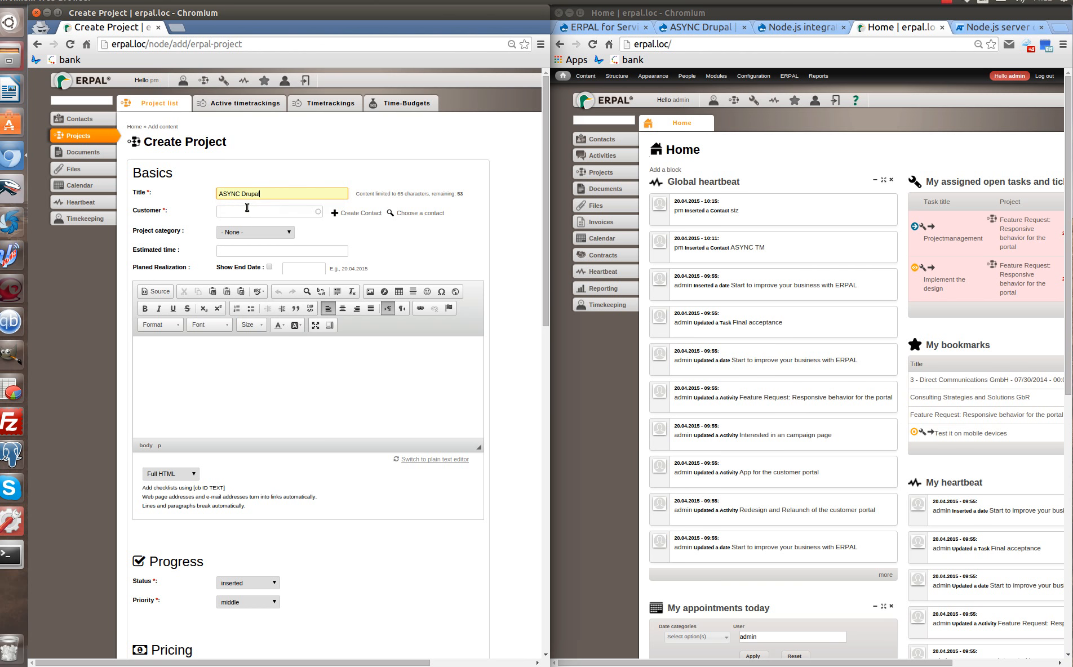
{"action": "left_click", "coordinate": [244, 214]}
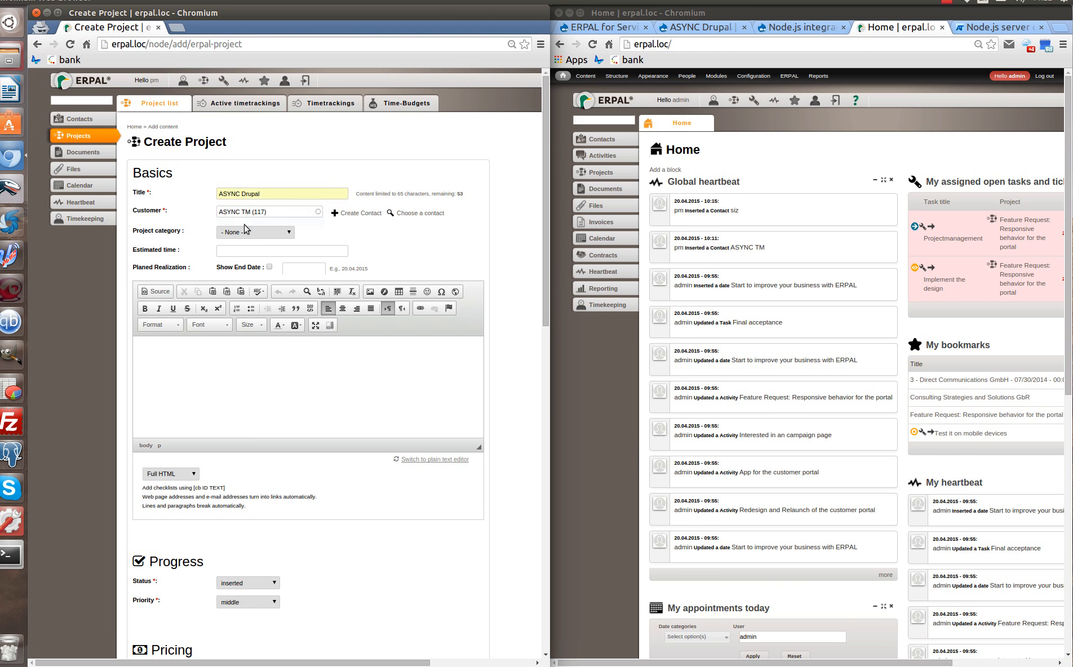
{"action": "scroll", "coordinate": [304, 299], "scroll_direction": "down", "scroll_amount": 3}
{"action": "scroll", "coordinate": [305, 307], "scroll_direction": "down", "scroll_amount": 6}
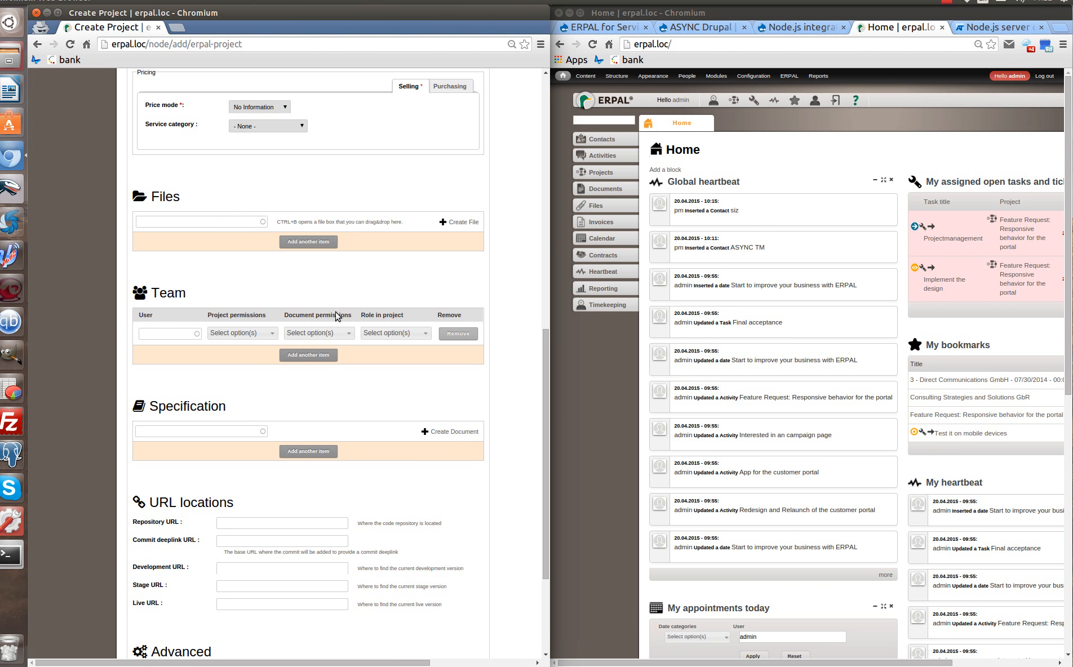
Add admin to the project team as project manager and save the project.
{"action": "left_click", "coordinate": [161, 335]}
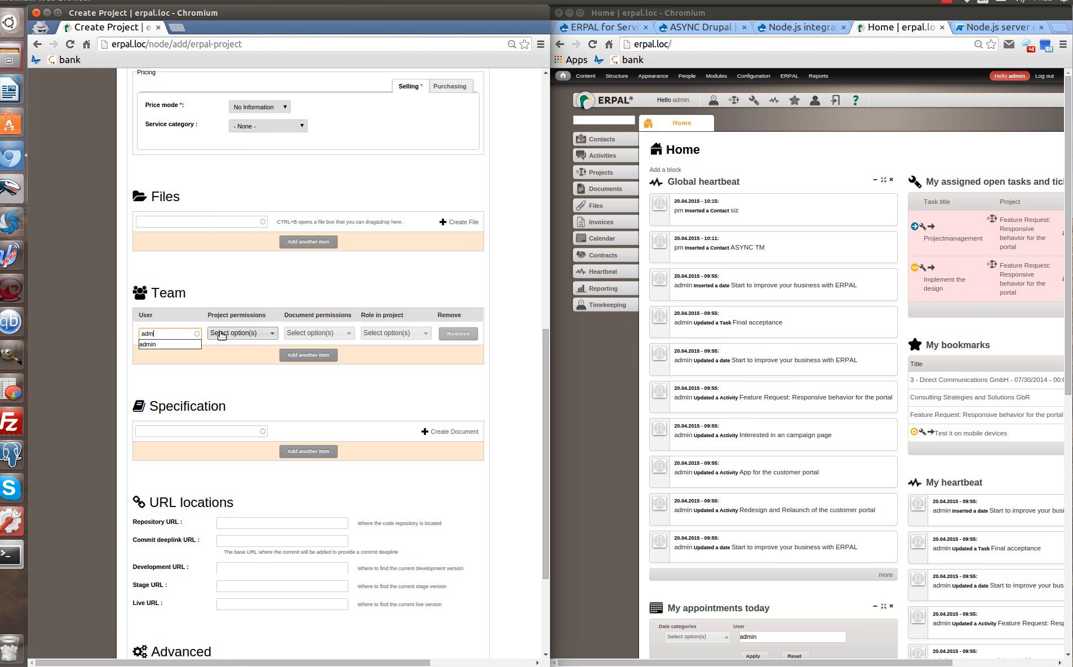
{"action": "left_click", "coordinate": [161, 344]}
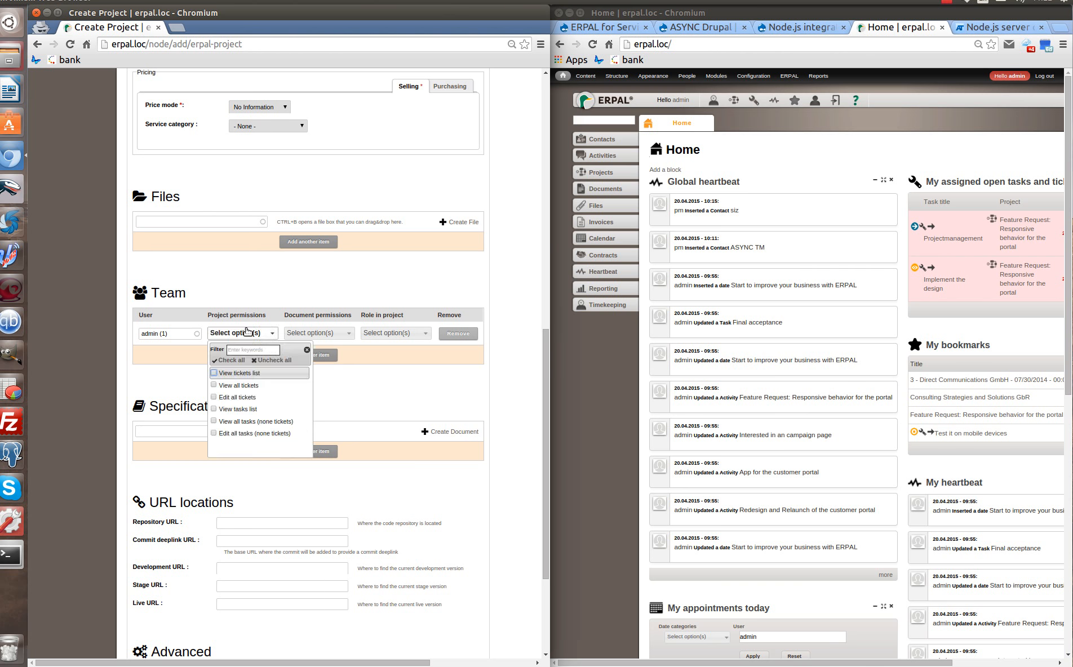
{"action": "left_click", "coordinate": [394, 333]}
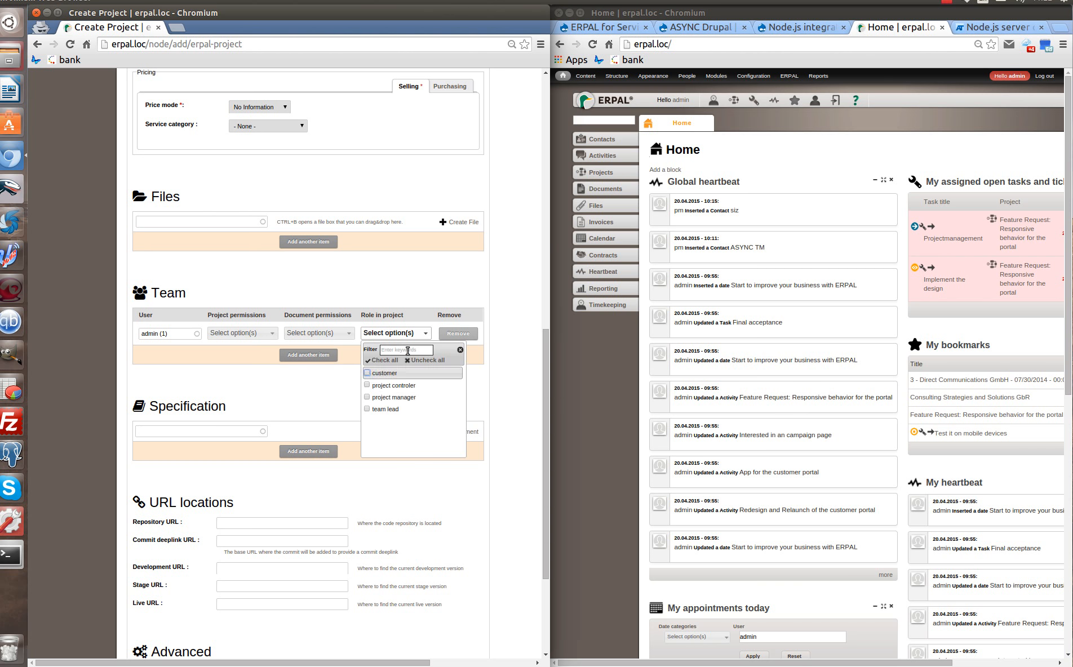
{"action": "left_click", "coordinate": [421, 398]}
{"action": "left_click", "coordinate": [495, 380]}
{"action": "scroll", "coordinate": [395, 373], "scroll_direction": "down", "scroll_amount": 3}
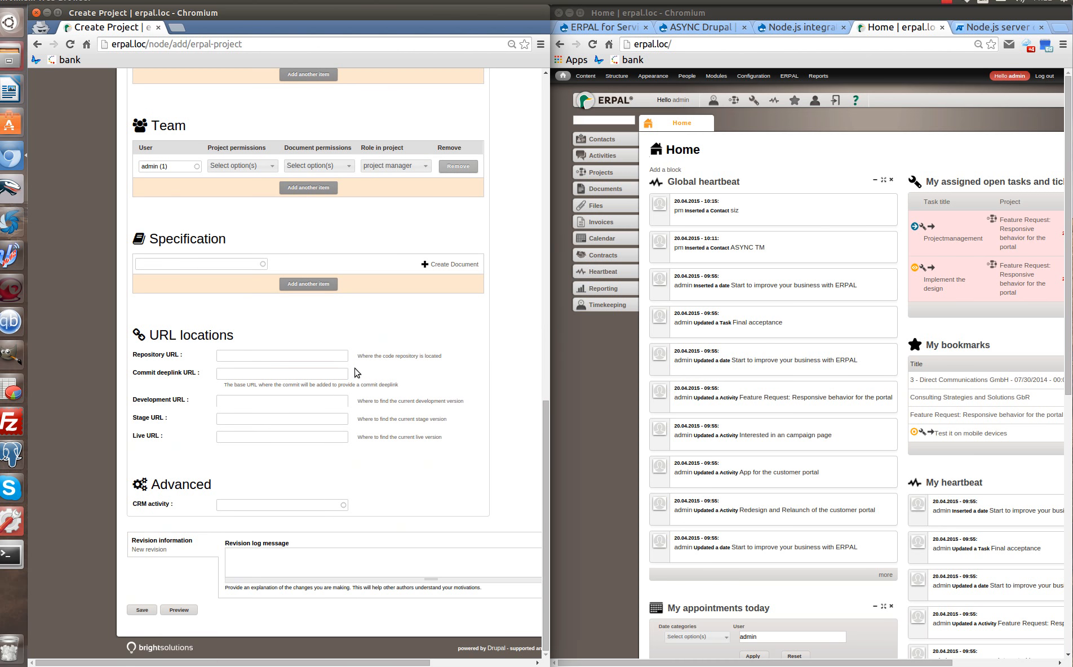
{"action": "left_click", "coordinate": [142, 610]}
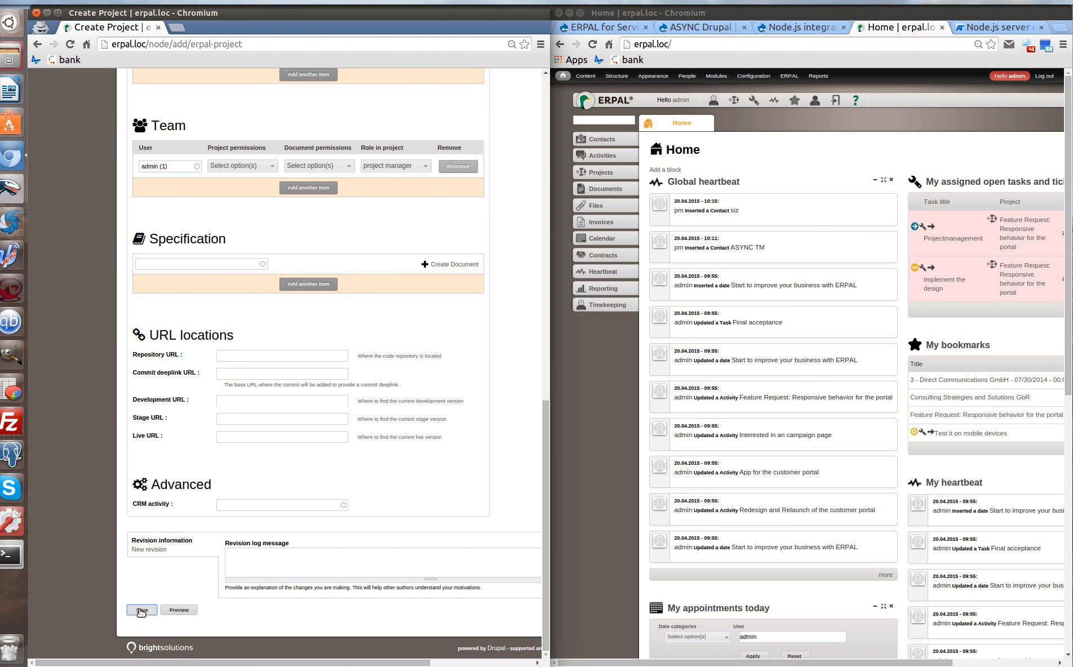
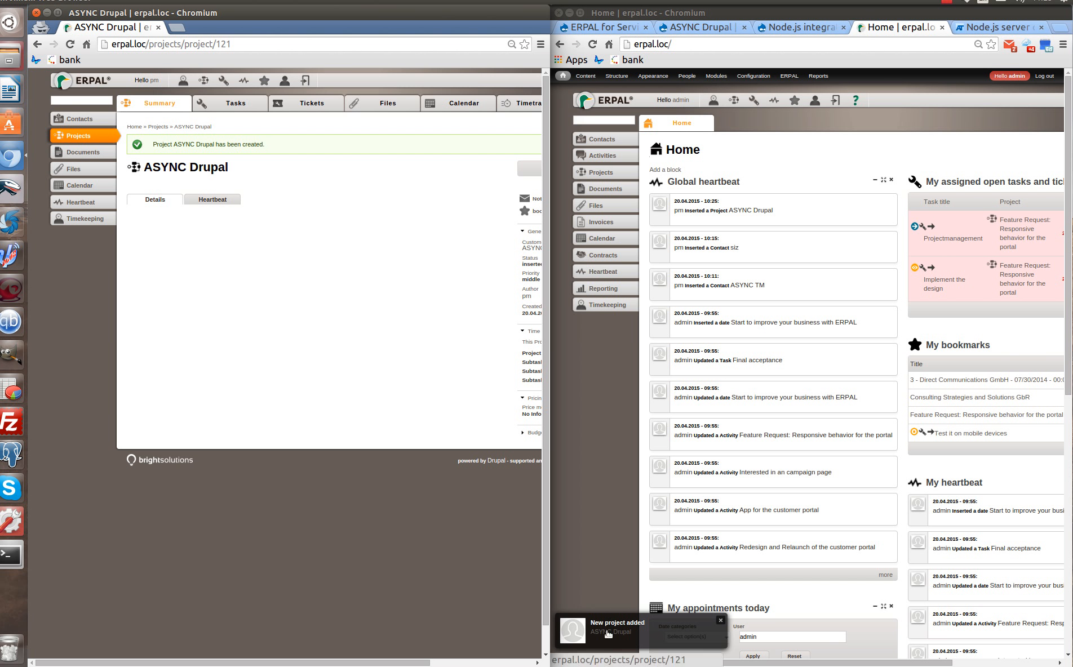
Open the ASYNC Drupal project from the 'New project added' popup and scroll right to its Actions button.
{"action": "left_click", "coordinate": [609, 634]}
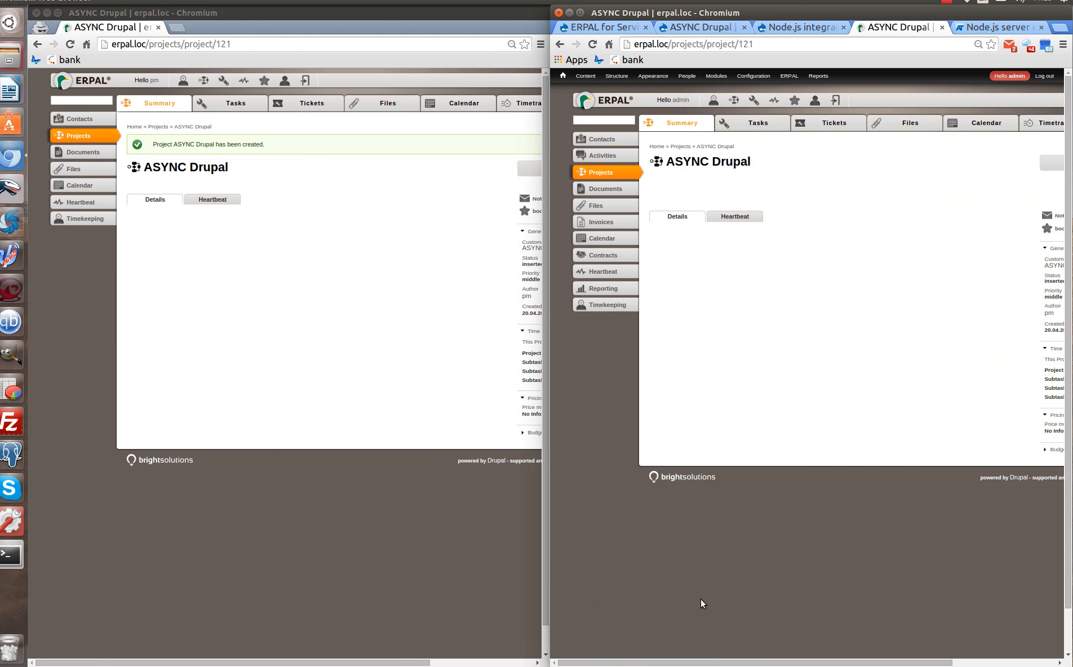
{"action": "mouse_move", "coordinate": [762, 664]}
{"action": "left_mouse_down"}
{"action": "mouse_move", "coordinate": [837, 666]}
{"action": "mouse_move", "coordinate": [762, 665]}
{"action": "mouse_move", "coordinate": [829, 665]}
{"action": "mouse_move", "coordinate": [775, 666]}
{"action": "left_mouse_up"}
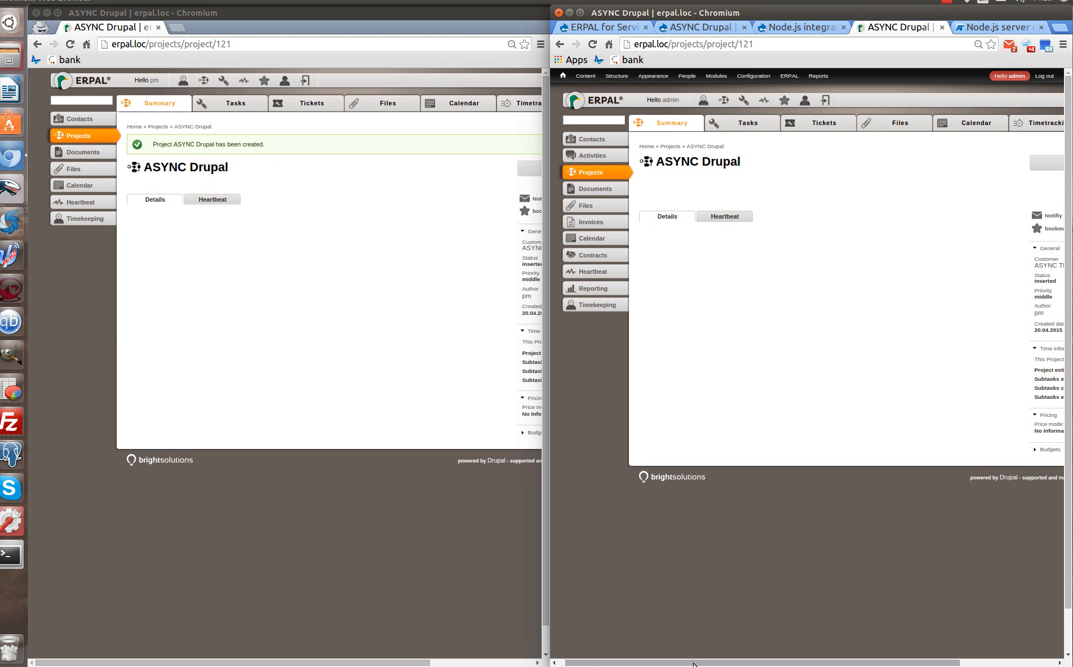
{"action": "left_click_drag", "start_coordinate": [694, 665], "coordinate": [731, 665]}
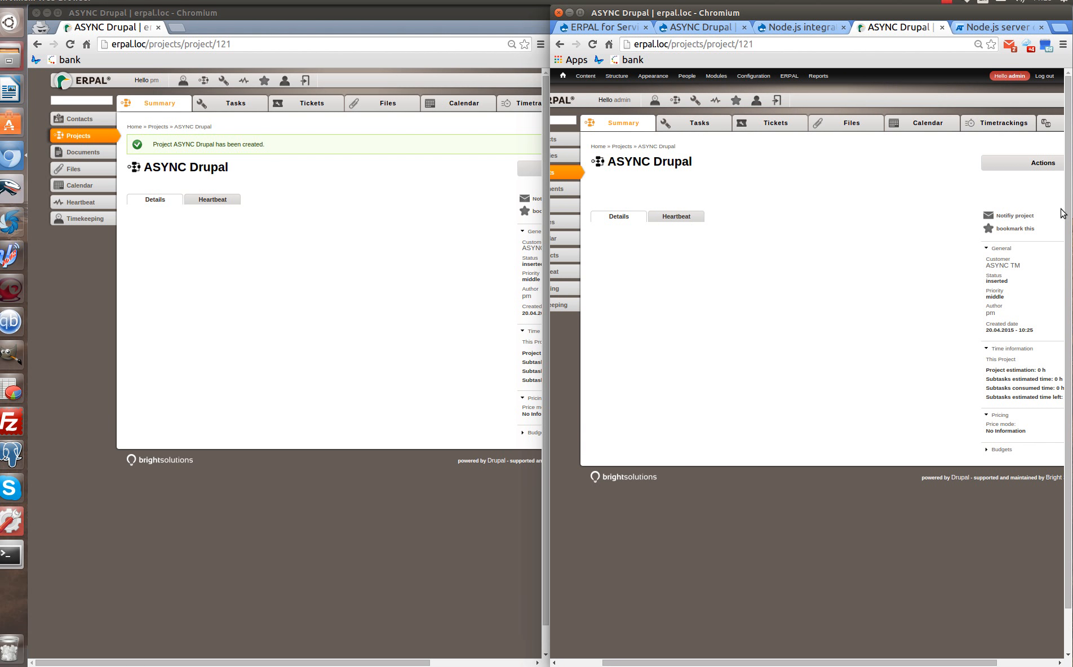
Create an ASYNC Drupal task titled 'first task' and assign it to admin.
{"action": "left_click", "coordinate": [694, 123]}
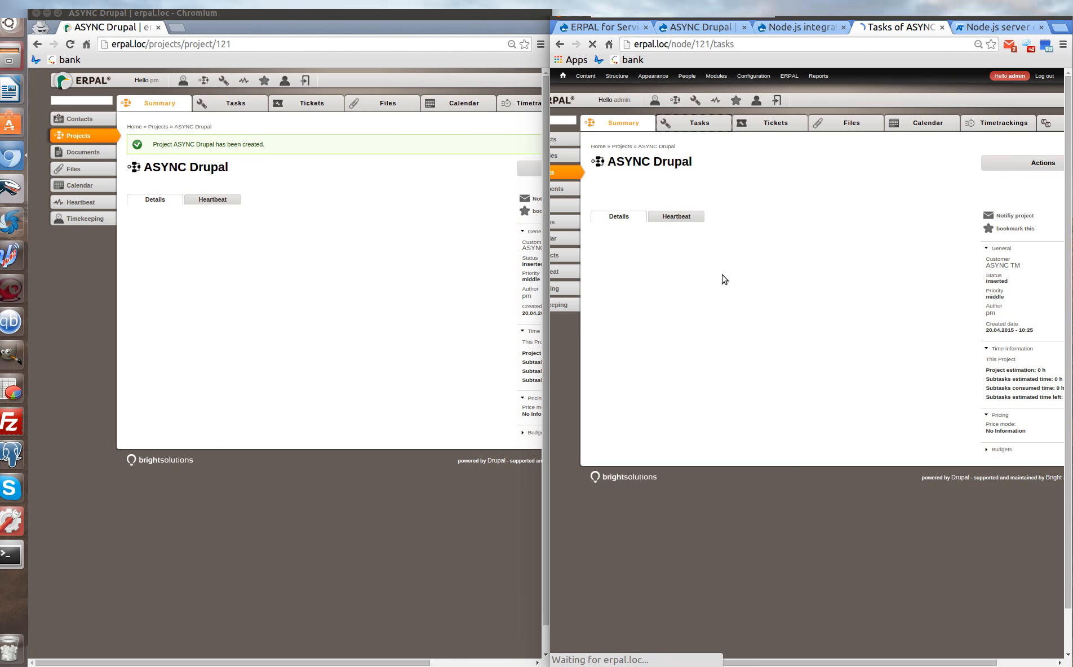
{"action": "left_click", "coordinate": [981, 218]}
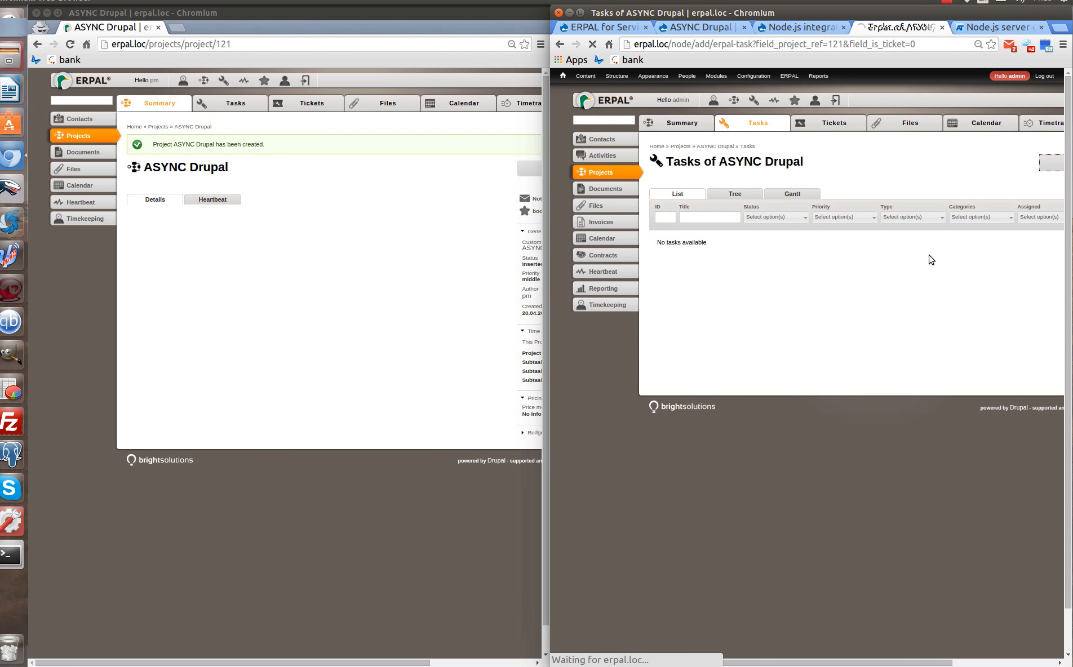
{"action": "left_click", "coordinate": [783, 214]}
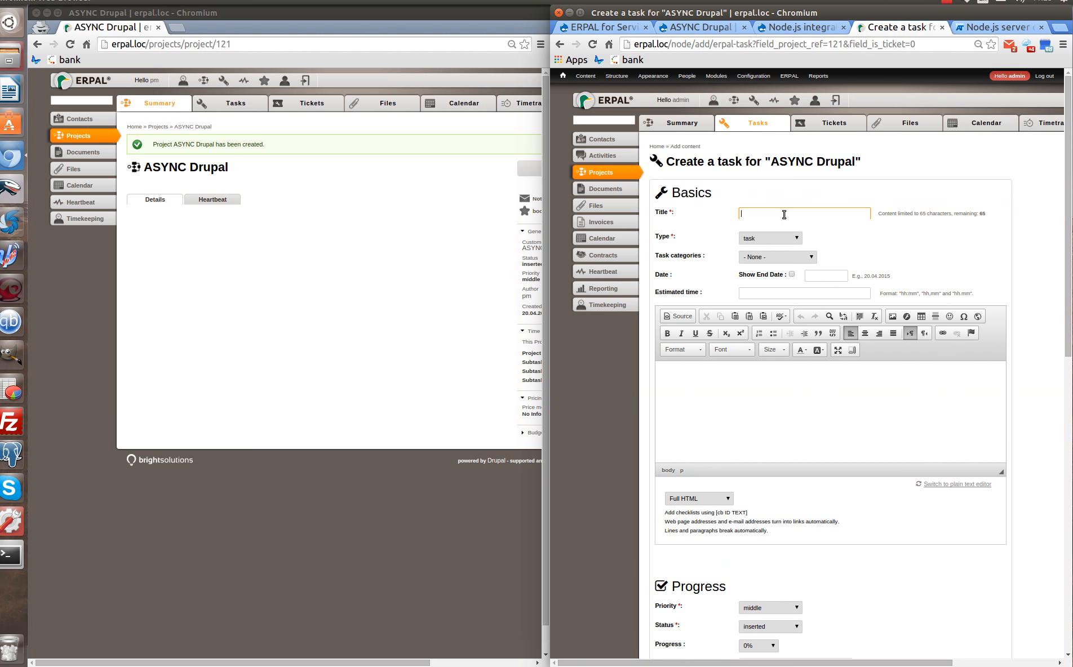
{"action": "type", "text": "F"}
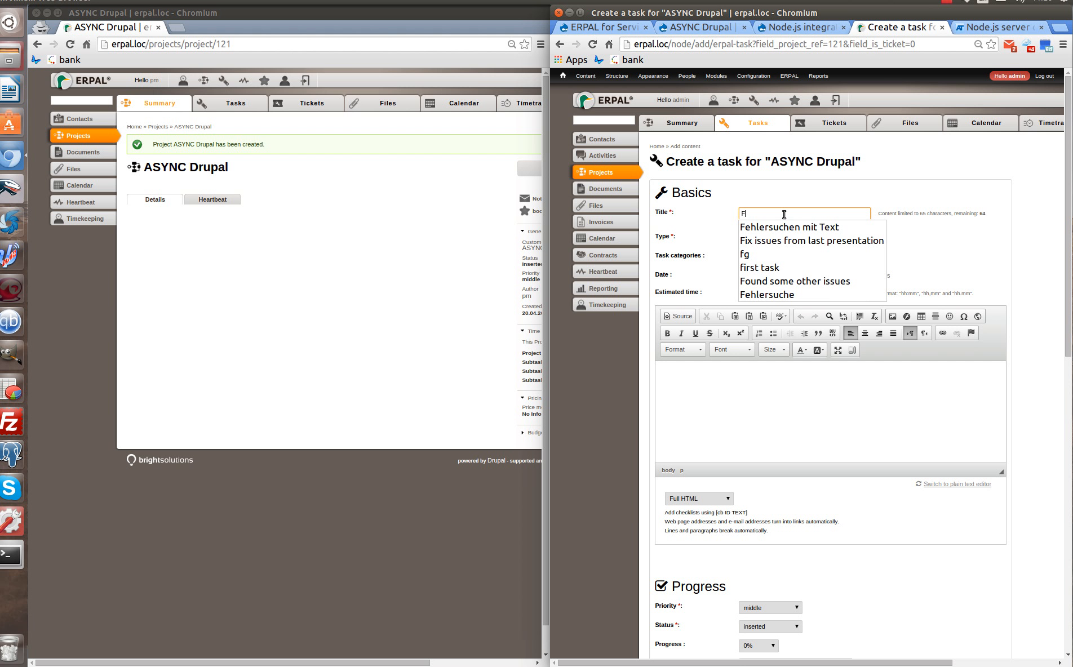
{"action": "left_click", "coordinate": [760, 267]}
{"action": "scroll", "coordinate": [865, 307], "scroll_direction": "down", "scroll_amount": 6}
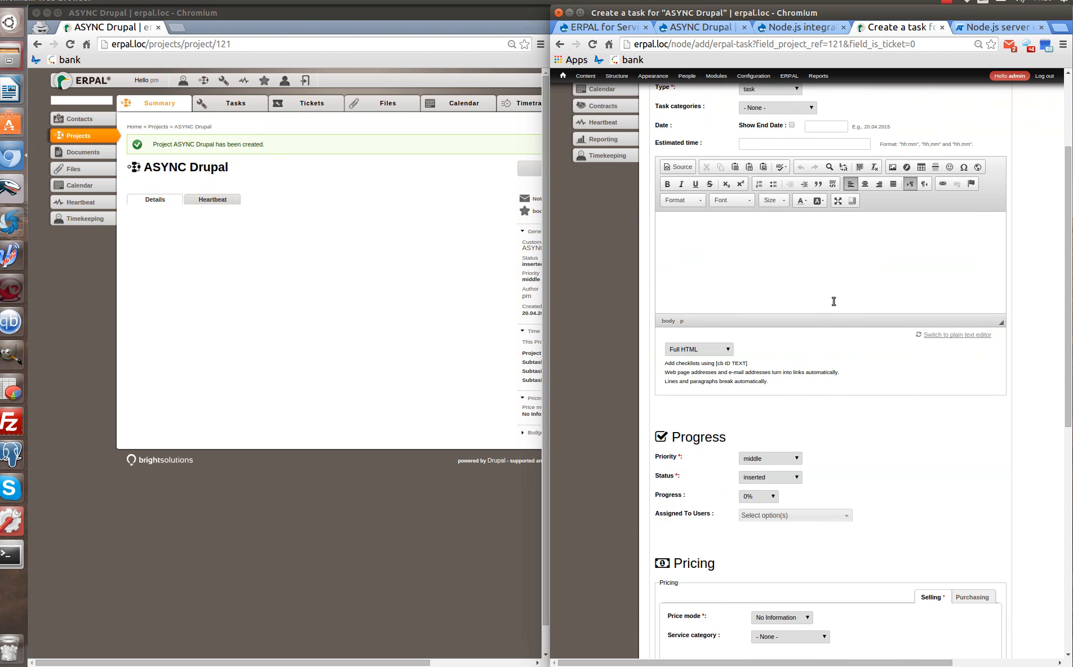
{"action": "scroll", "coordinate": [822, 305], "scroll_direction": "down", "scroll_amount": 2}
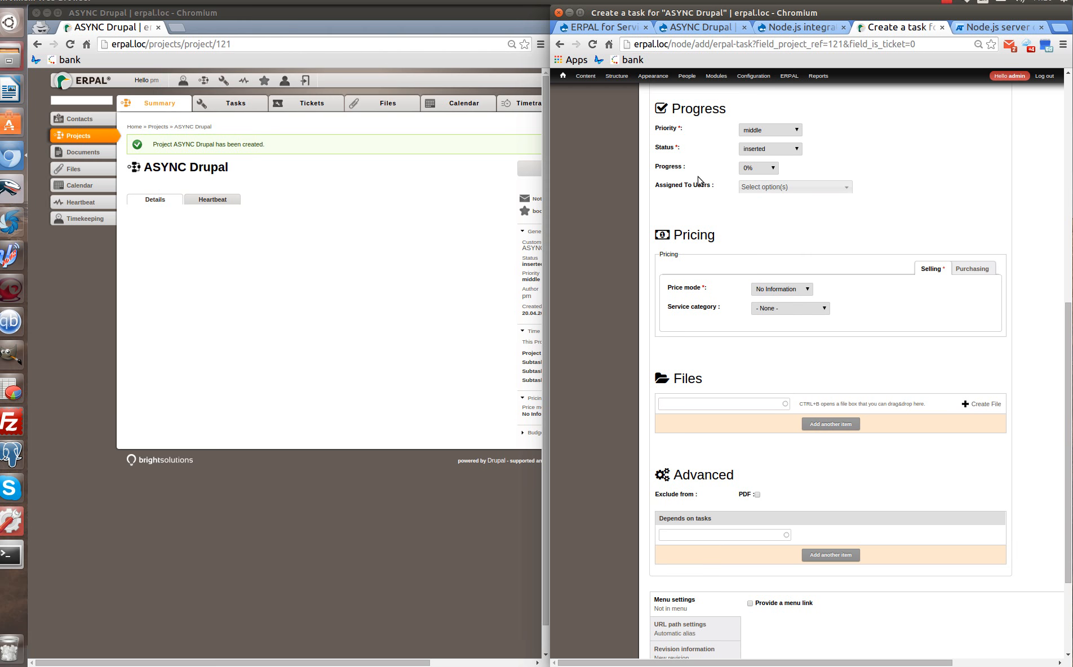
{"action": "left_click", "coordinate": [770, 188]}
{"action": "left_click", "coordinate": [770, 226]}
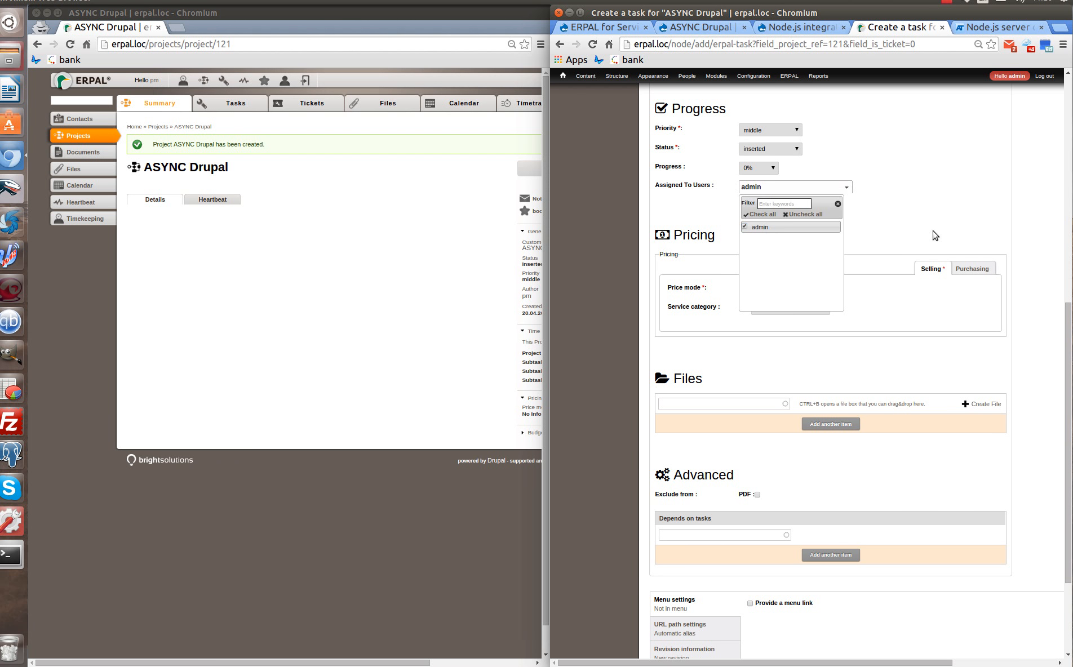
{"action": "left_click", "coordinate": [931, 237]}
{"action": "scroll", "coordinate": [756, 259], "scroll_direction": "down", "scroll_amount": 3}
Save the task and post the comment 'new' on it.
{"action": "left_click", "coordinate": [664, 610]}
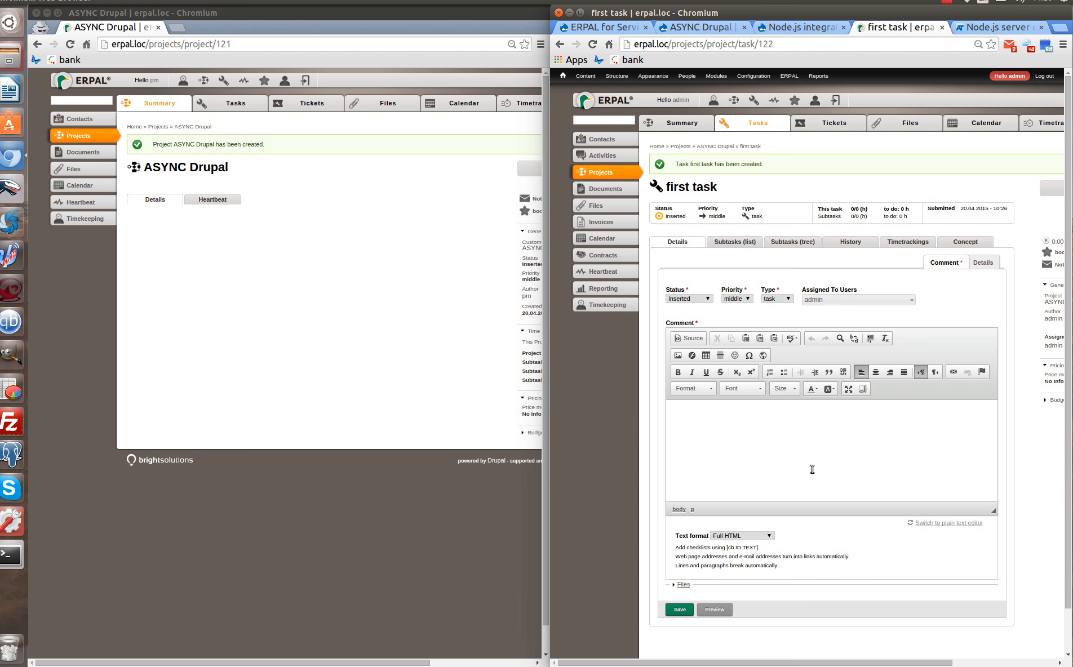
{"action": "left_click", "coordinate": [681, 610]}
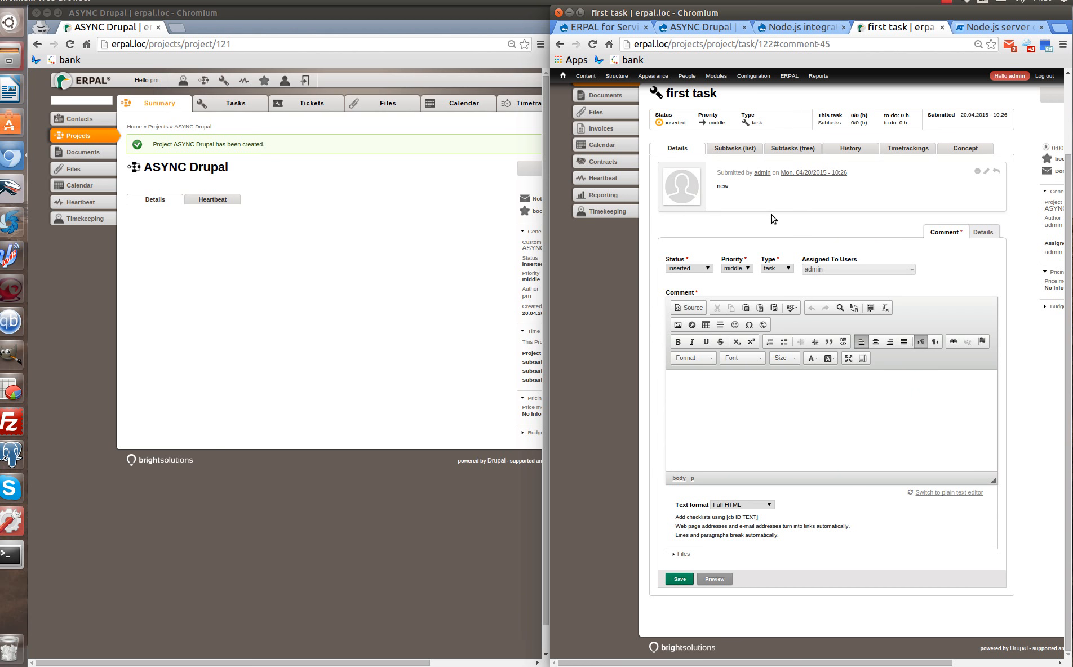
{"action": "scroll", "coordinate": [823, 265], "scroll_direction": "up", "scroll_amount": 2}
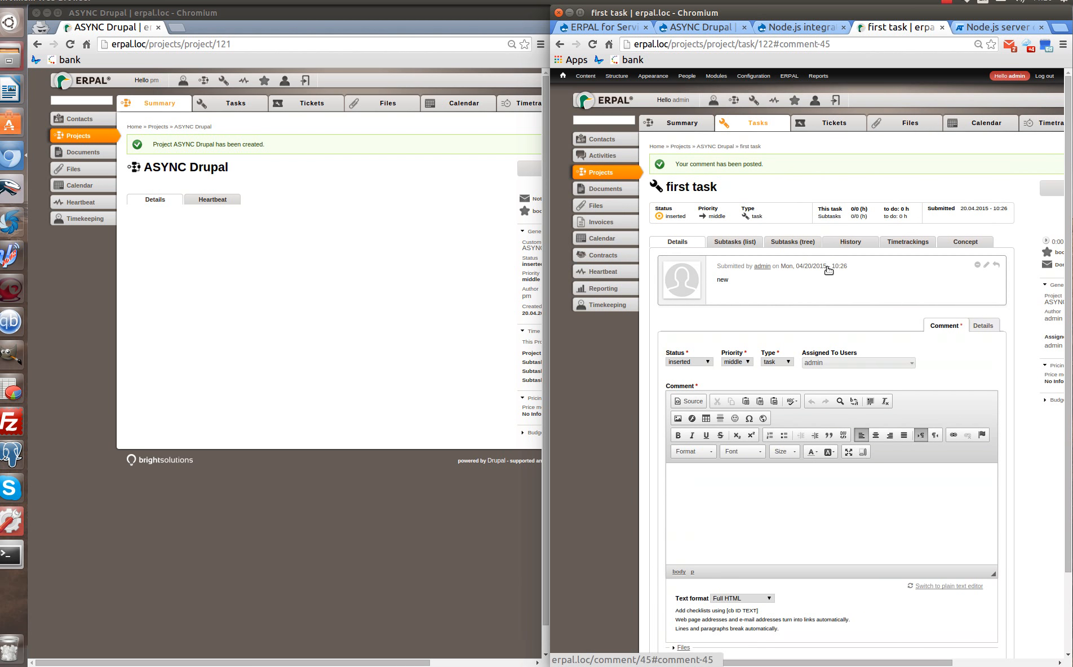
Open the Workflow > Rules configuration page in a new browser tab.
{"action": "mouse_move", "coordinate": [754, 76]}
{"action": "mouse_move", "coordinate": [750, 260]}
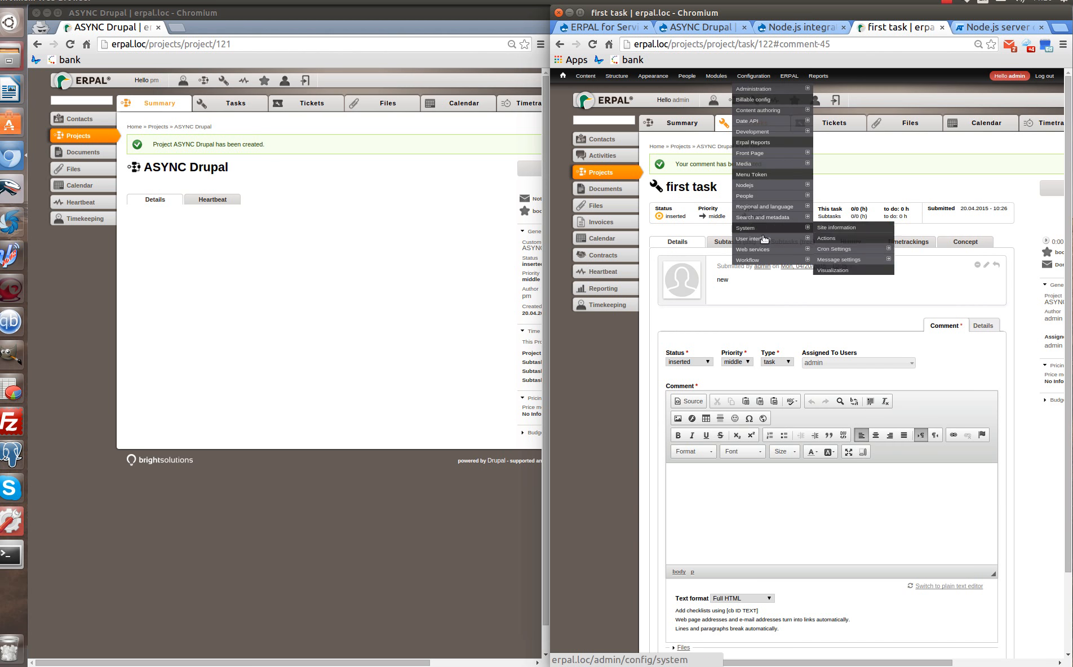
{"action": "right_click", "coordinate": [826, 258]}
{"action": "left_click", "coordinate": [733, 263]}
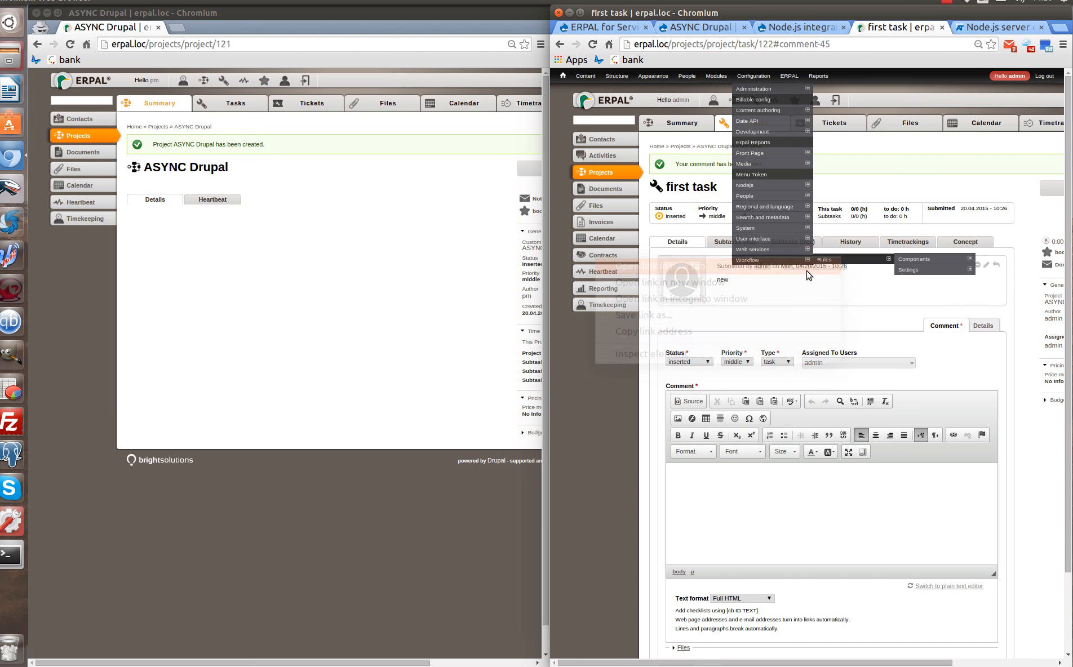
{"action": "left_click", "coordinate": [910, 28]}
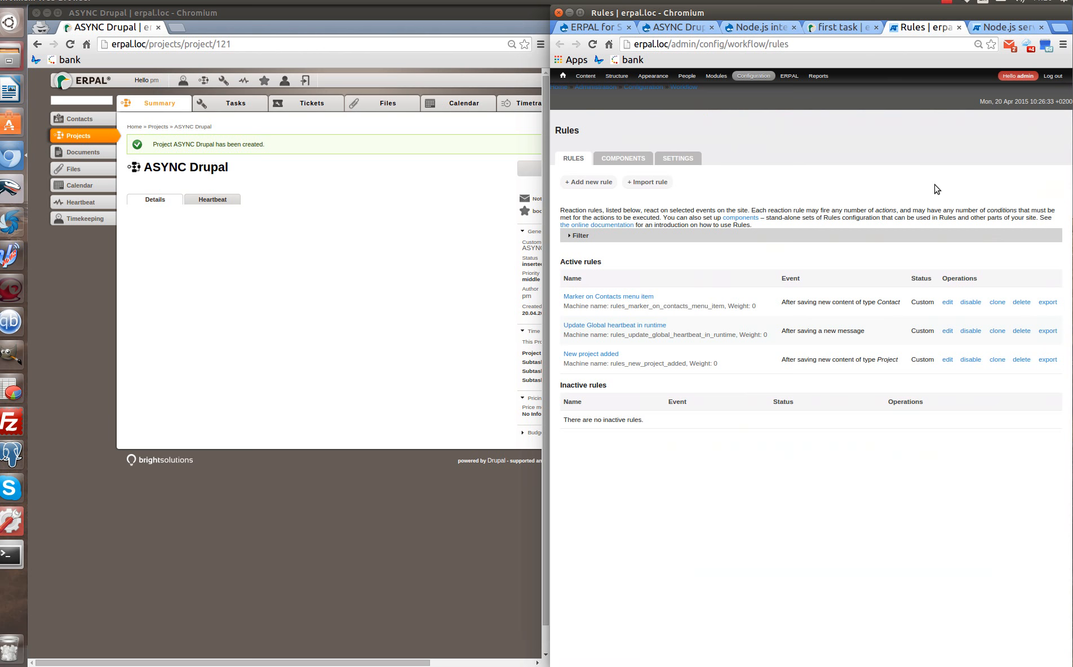
Add rule 'Notification about new comments' on 'After saving a new comment', limited to Task comment.
{"action": "left_click", "coordinate": [588, 181]}
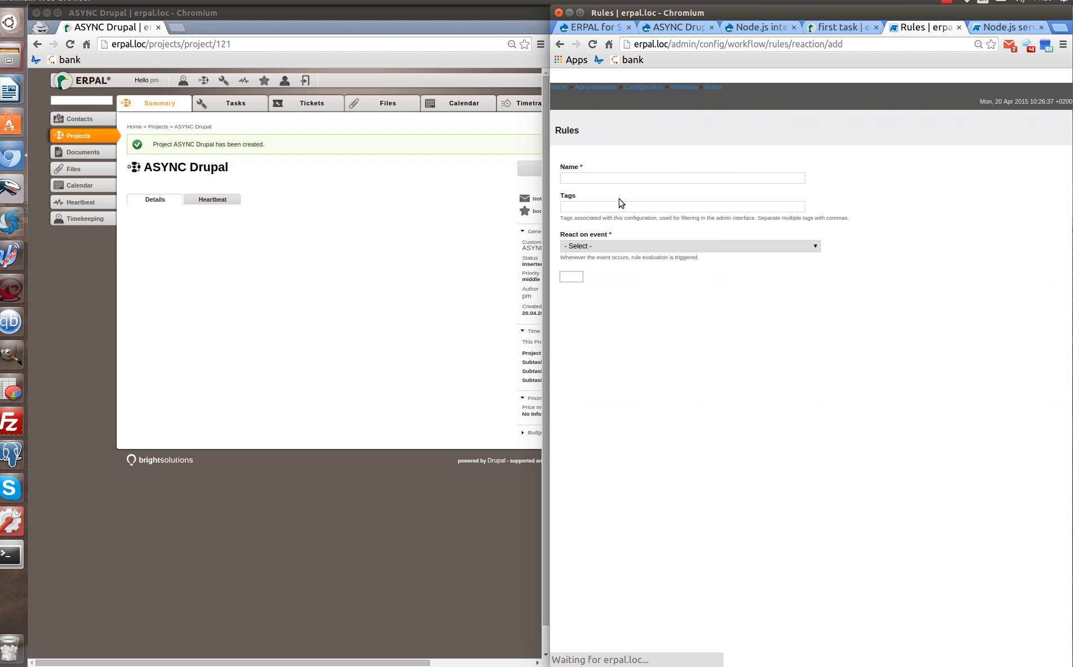
{"action": "left_click", "coordinate": [595, 177]}
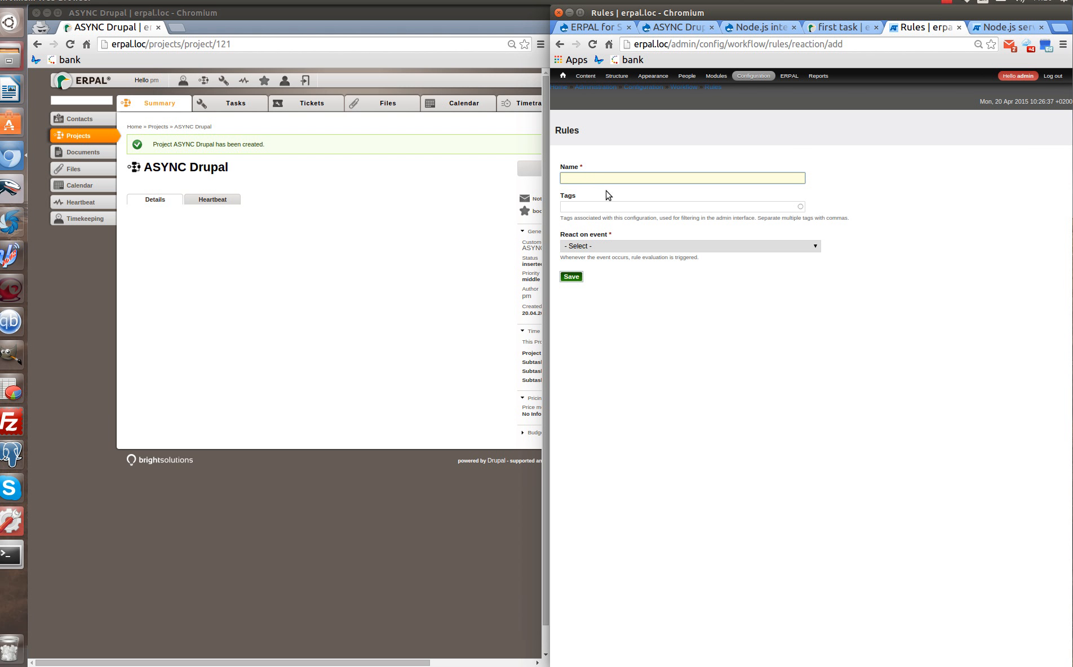
{"action": "left_click", "coordinate": [621, 220]}
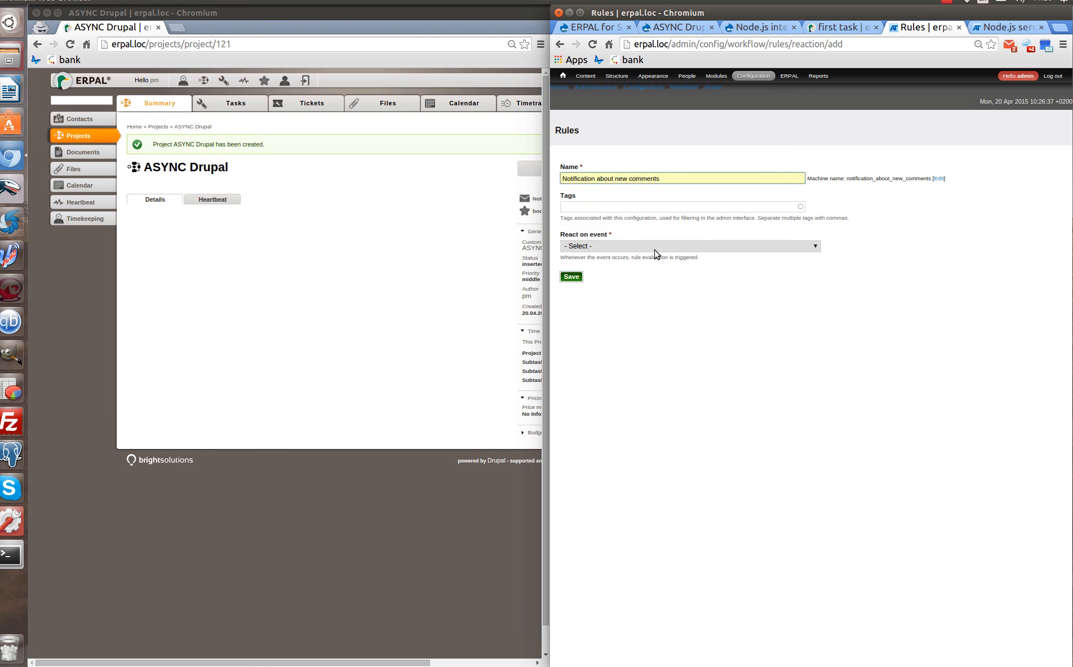
{"action": "left_click", "coordinate": [655, 250]}
{"action": "scroll", "coordinate": [651, 290], "scroll_direction": "down", "scroll_amount": 5}
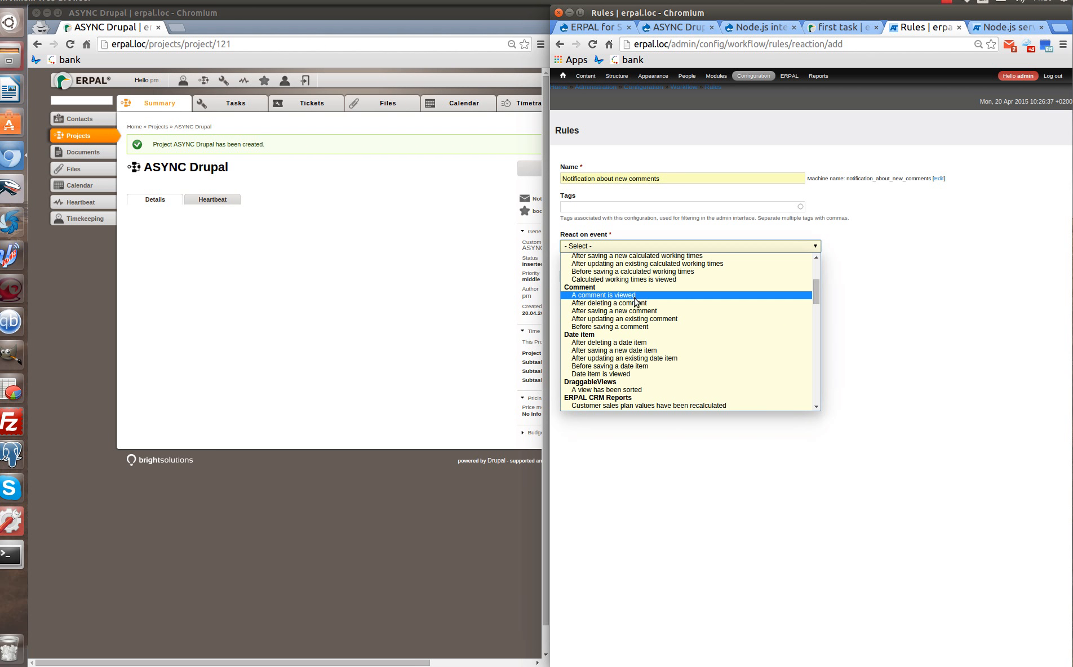
{"action": "left_click", "coordinate": [632, 311]}
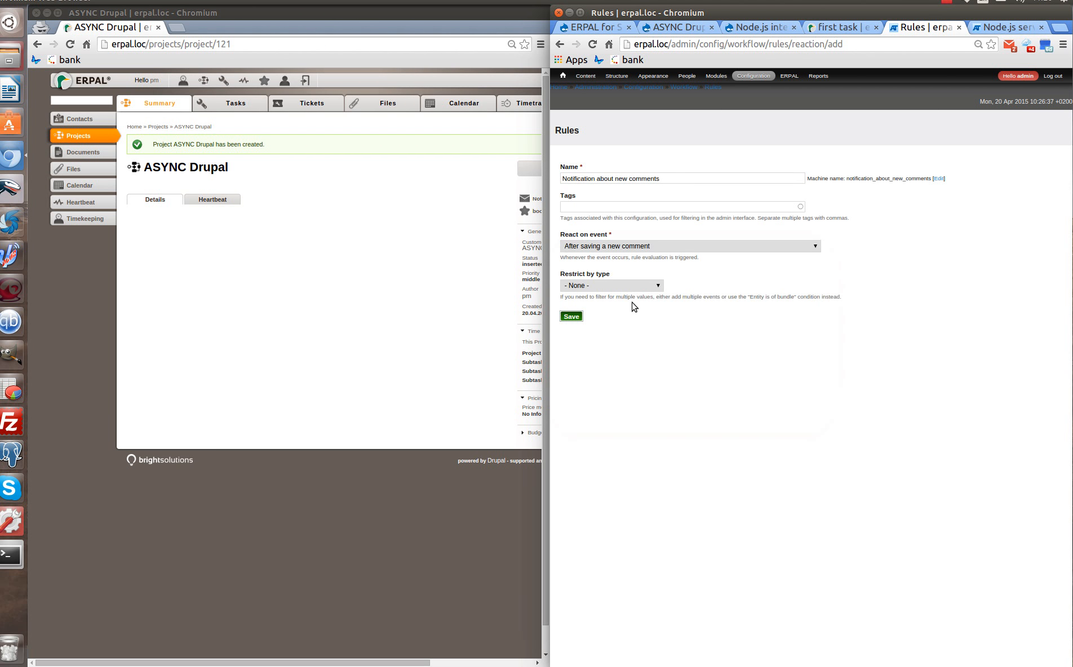
{"action": "left_click", "coordinate": [620, 287]}
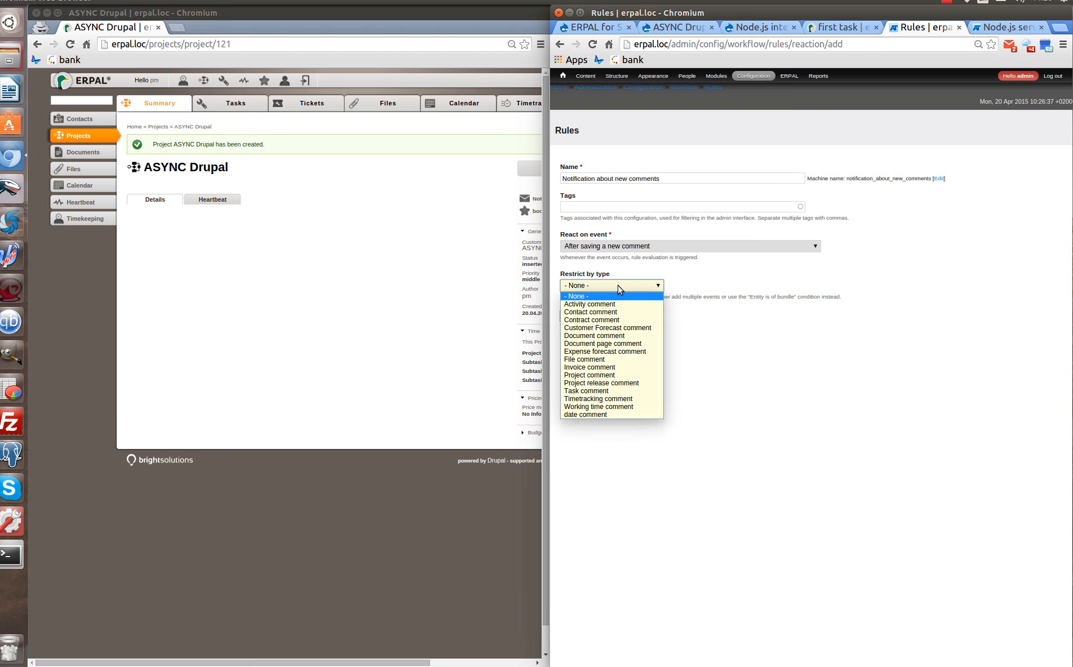
{"action": "left_click", "coordinate": [602, 392]}
{"action": "left_click", "coordinate": [573, 317]}
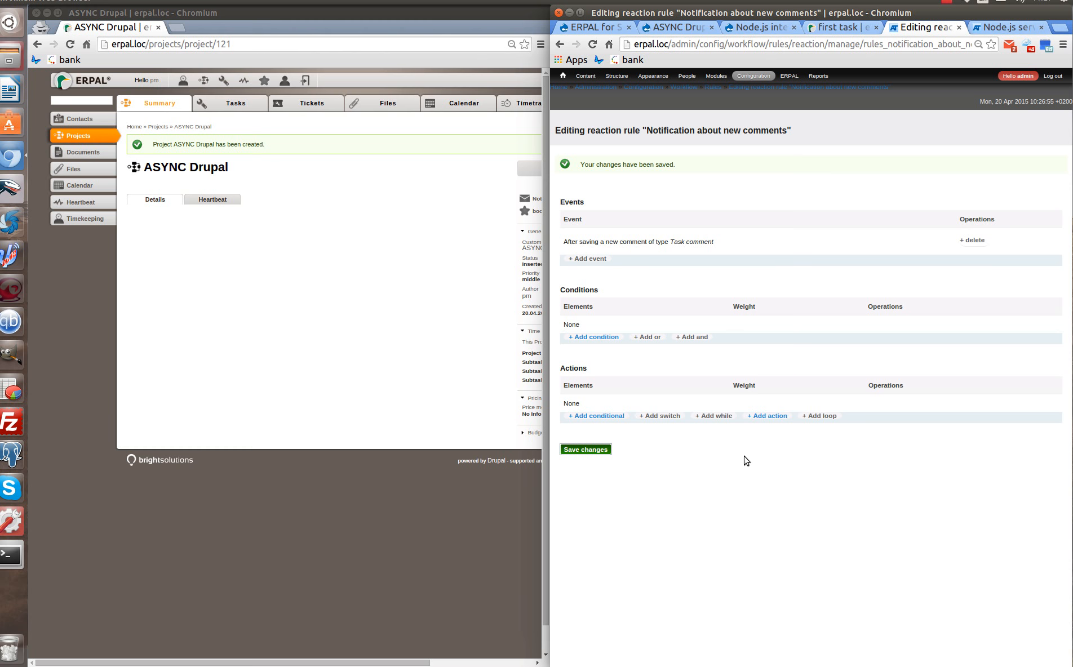
Add a conditional to the rule's actions with an 'Entity has field' if-condition.
{"action": "left_click", "coordinate": [601, 417]}
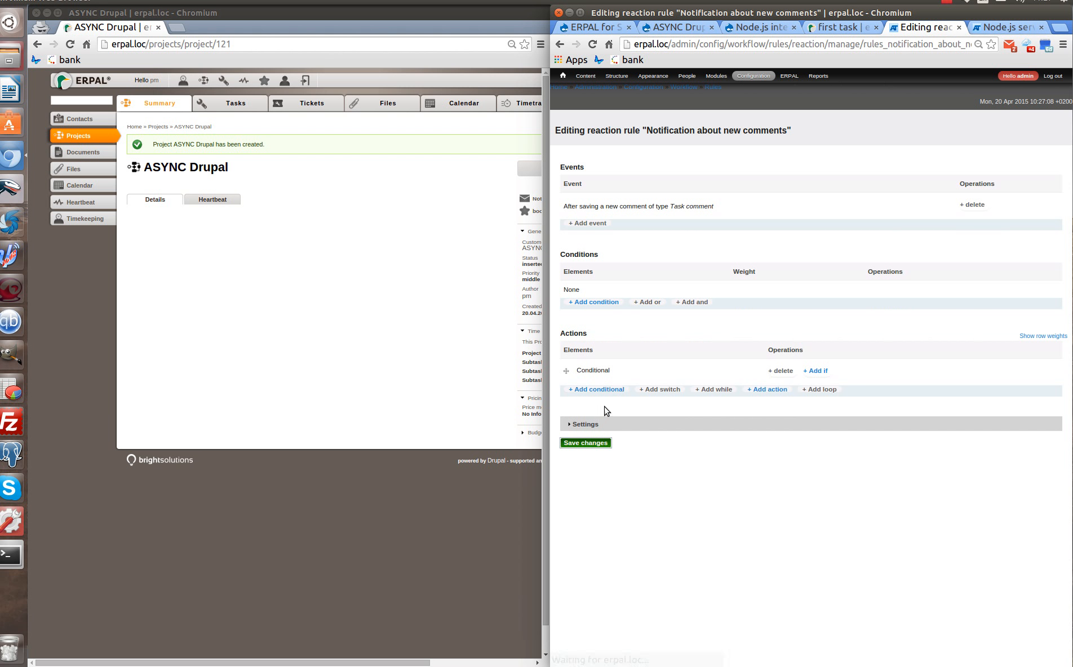
{"action": "left_click", "coordinate": [823, 372]}
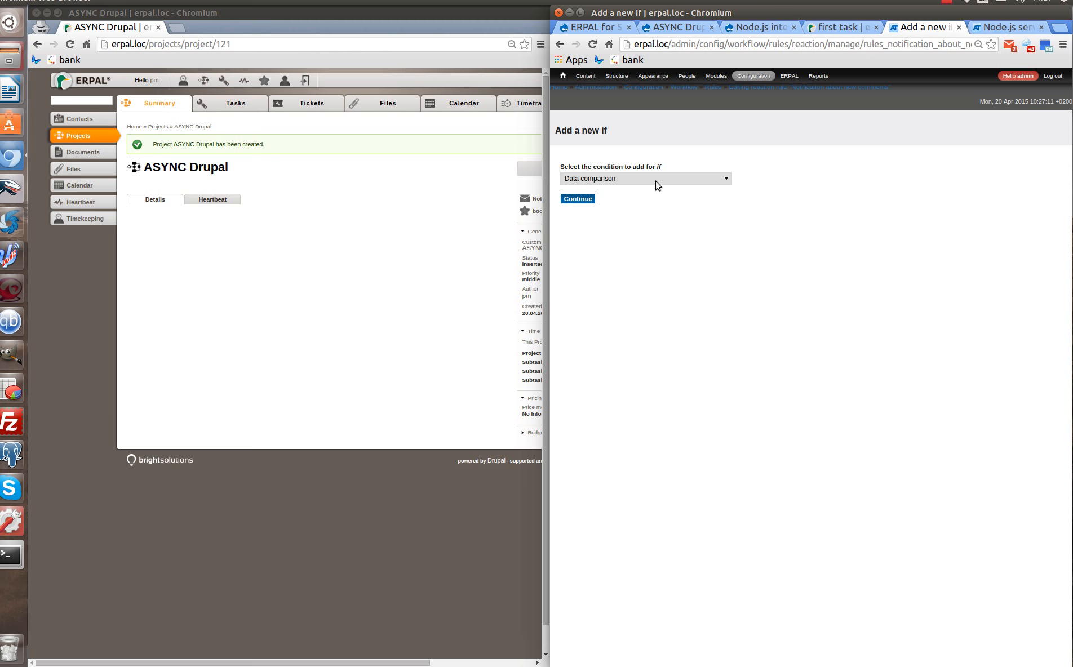
{"action": "left_click", "coordinate": [657, 184]}
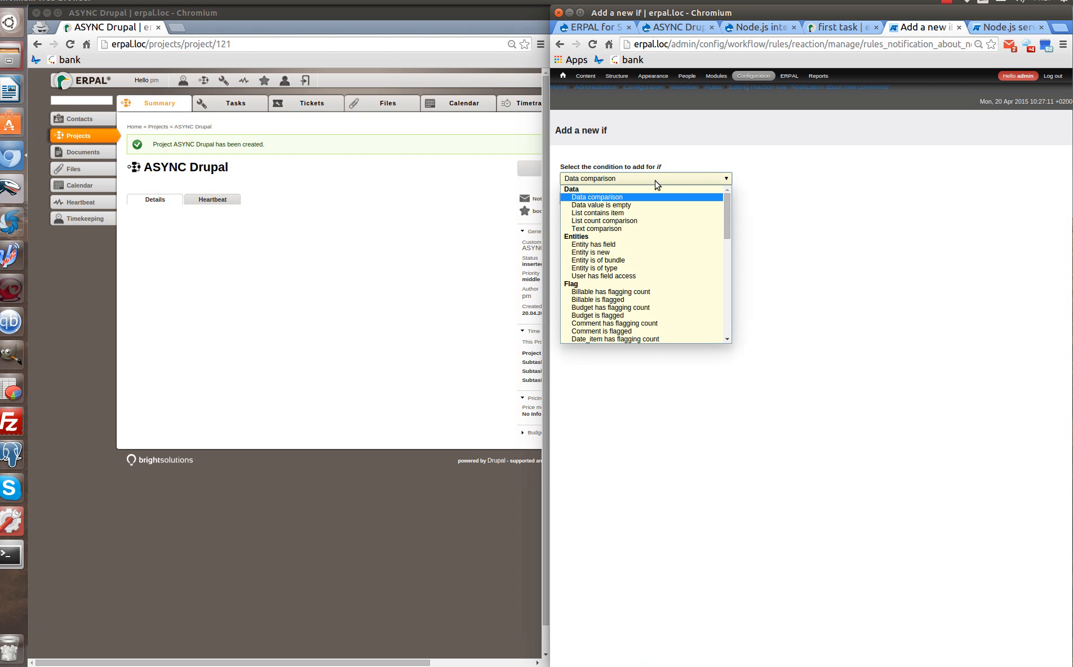
{"action": "left_click", "coordinate": [617, 247]}
Check comment:node for the field_task_assigned_users field and save the condition.
{"action": "left_click", "coordinate": [589, 234]}
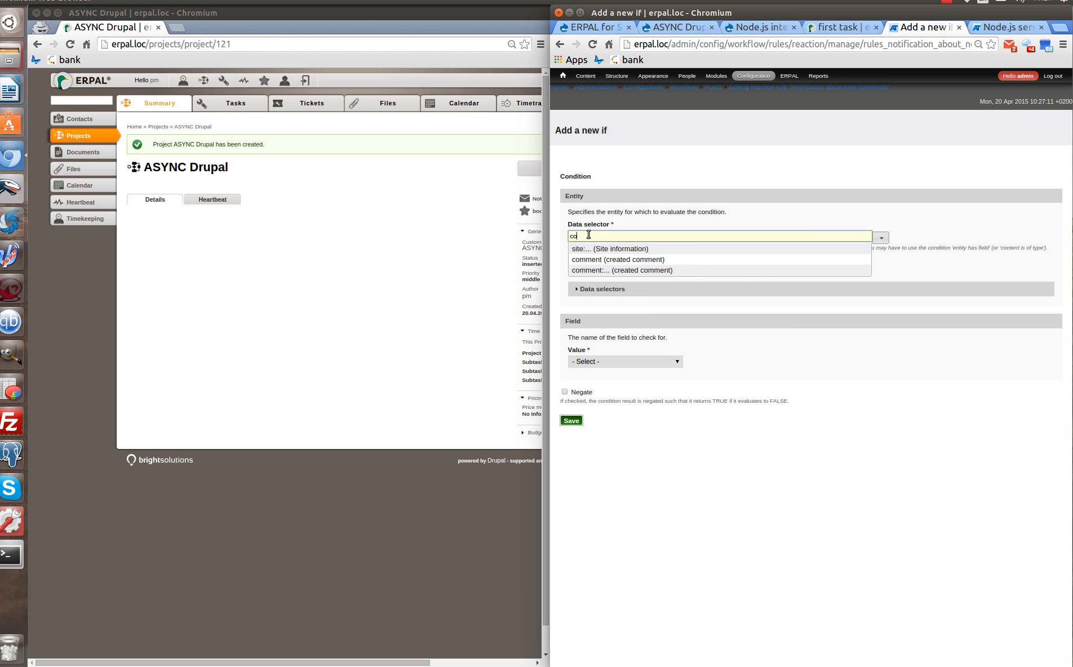
{"action": "type", "text": "co"}
{"action": "left_click", "coordinate": [673, 270]}
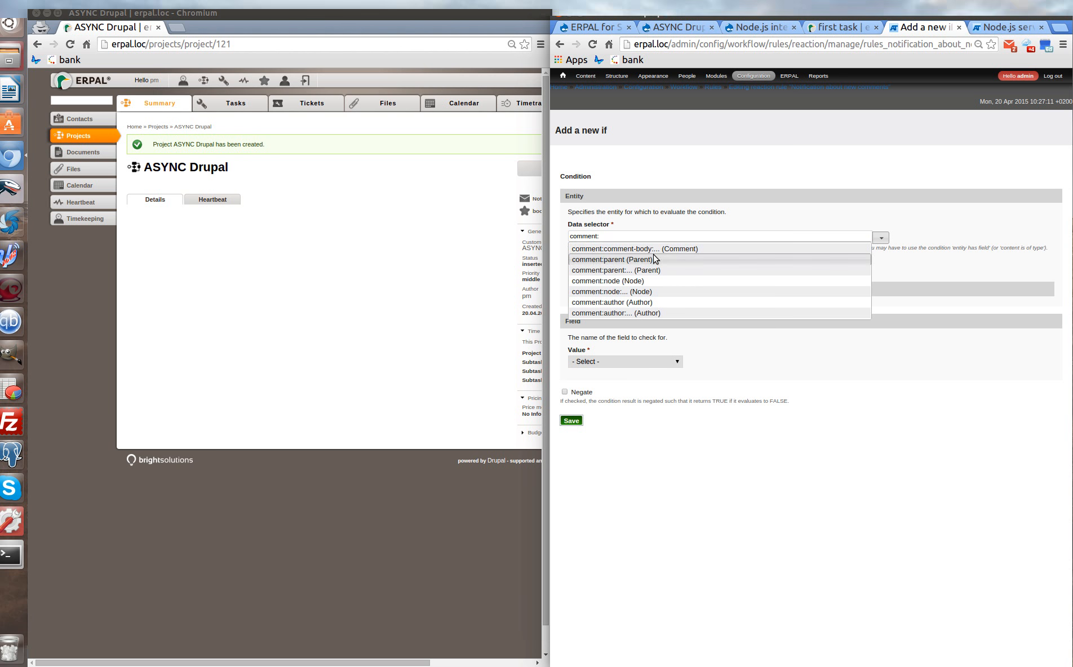
{"action": "left_click", "coordinate": [642, 282]}
{"action": "left_click", "coordinate": [598, 361]}
{"action": "scroll", "coordinate": [619, 429], "scroll_direction": "down", "scroll_amount": 13}
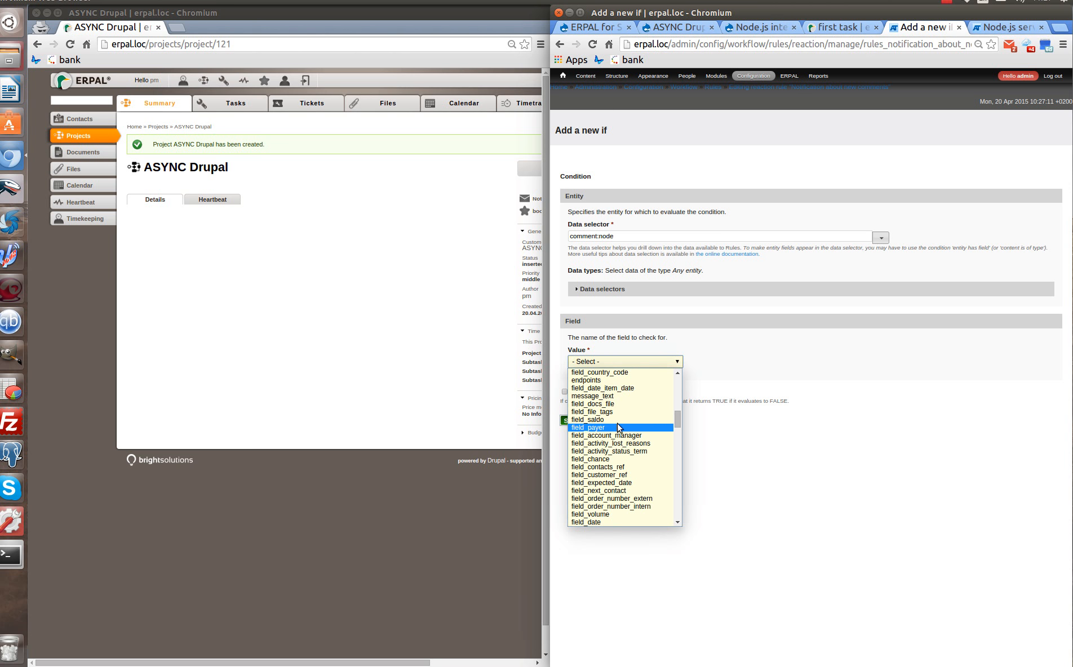
{"action": "scroll", "coordinate": [625, 445], "scroll_direction": "down", "scroll_amount": 6}
{"action": "scroll", "coordinate": [633, 456], "scroll_direction": "down", "scroll_amount": 6}
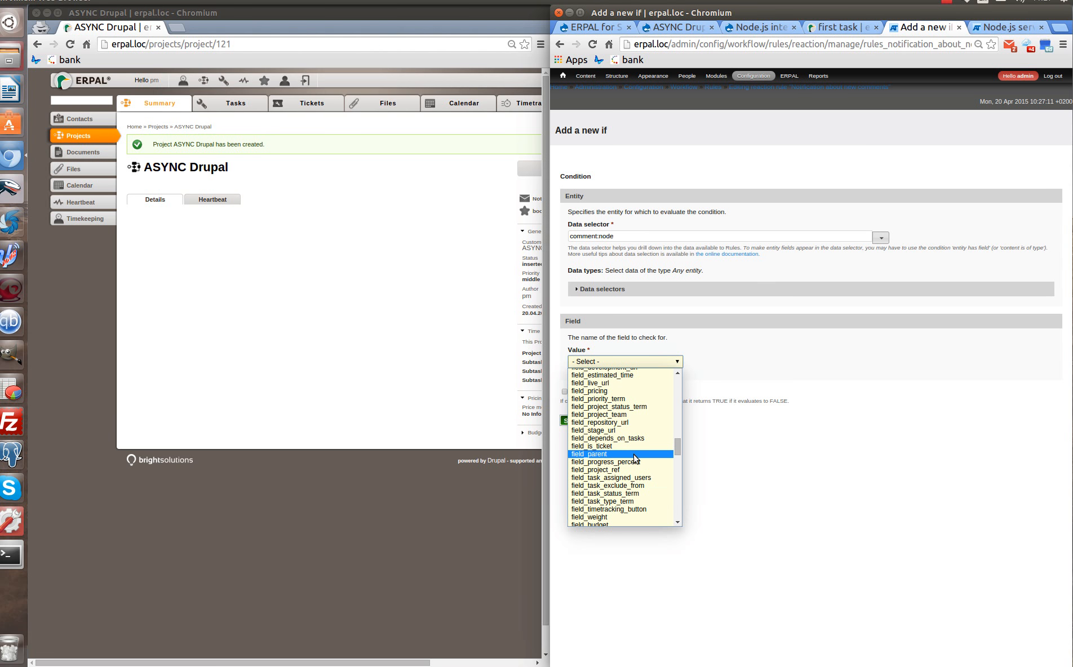
{"action": "left_click", "coordinate": [650, 478]}
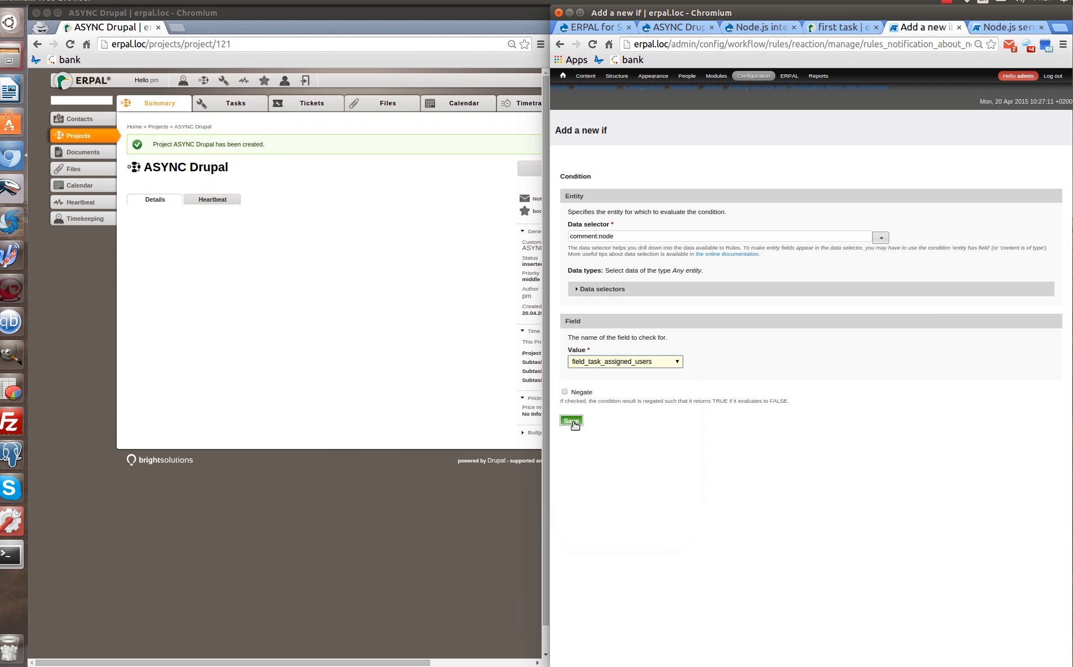
{"action": "left_click", "coordinate": [571, 422]}
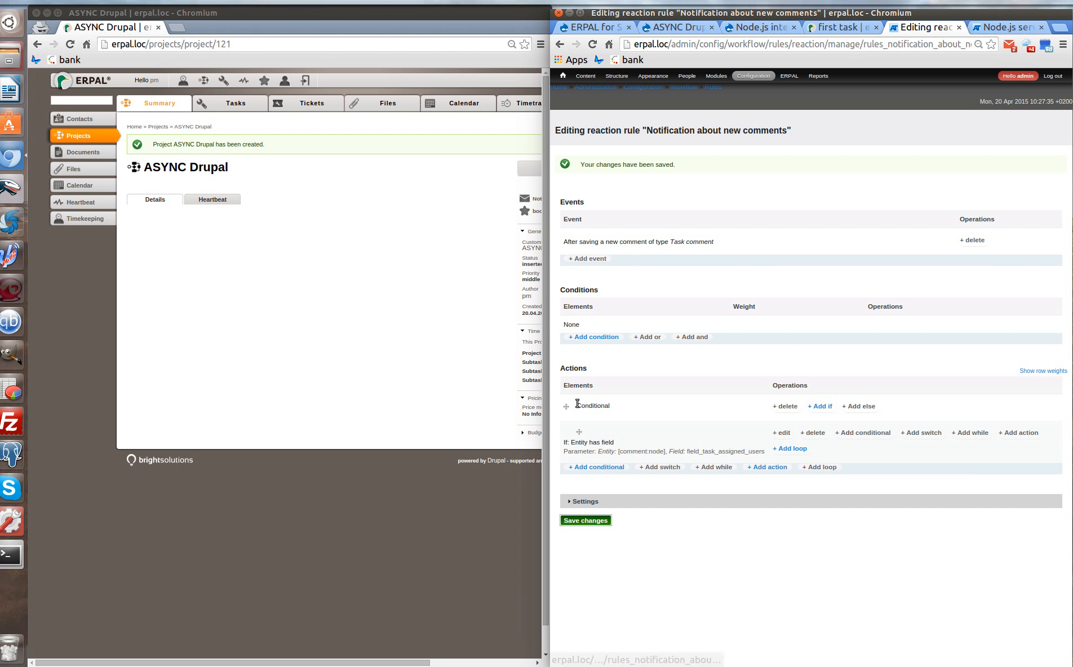
Add a loop over comment:node:field-task-assigned-users in the conditional and begin adding an action.
{"action": "left_click", "coordinate": [790, 449]}
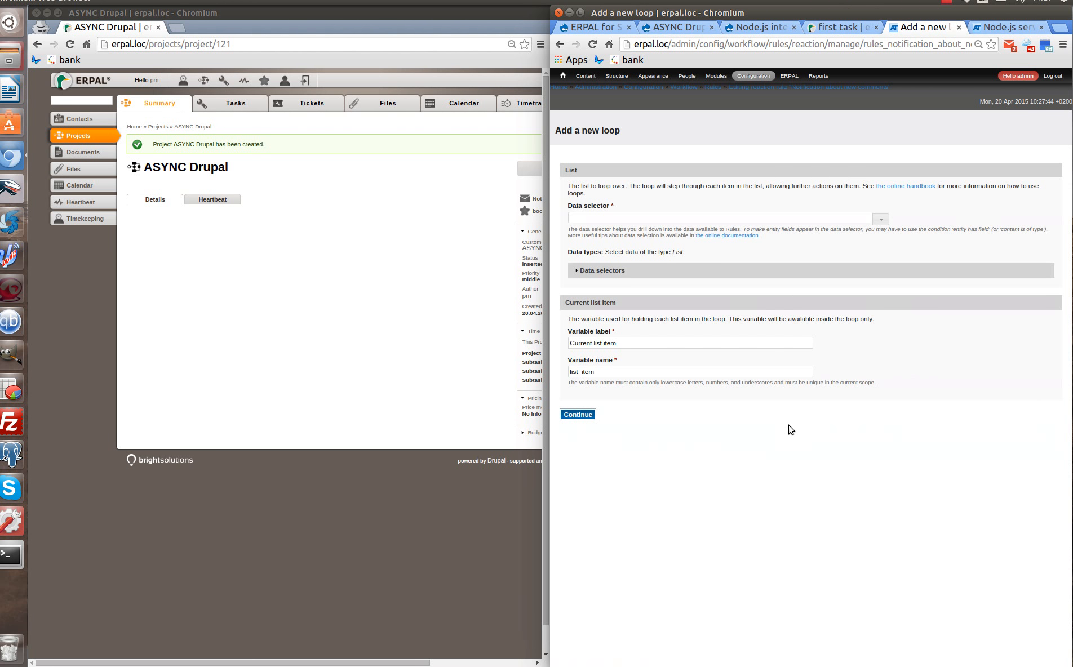
{"action": "left_click", "coordinate": [601, 216]}
{"action": "type", "text": "comment:"}
{"action": "left_click", "coordinate": [612, 230]}
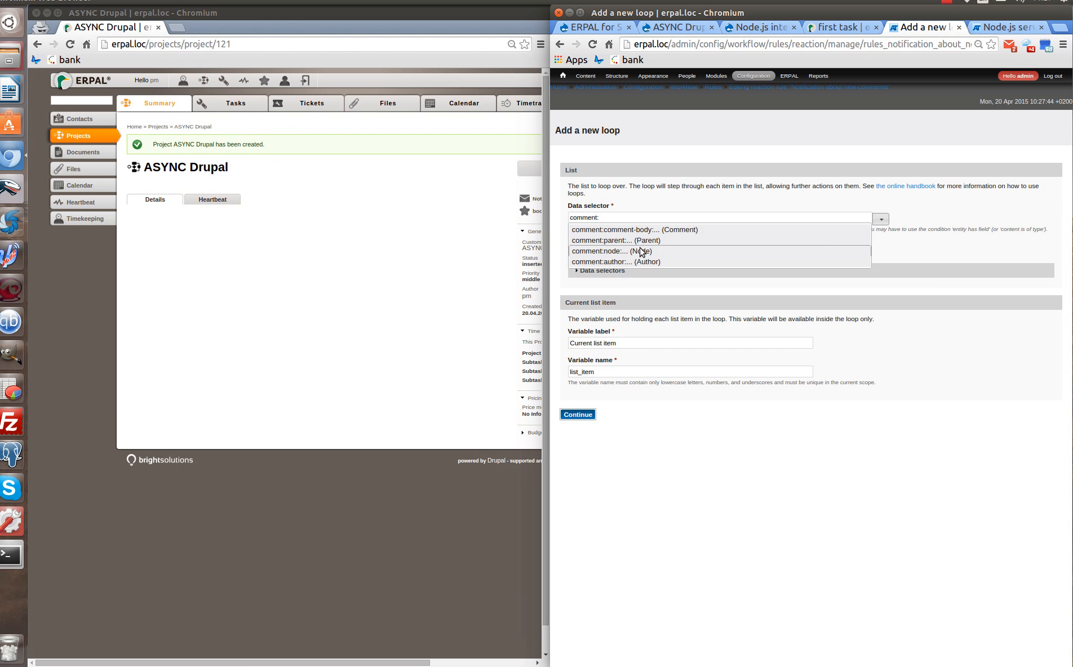
{"action": "left_click", "coordinate": [643, 252]}
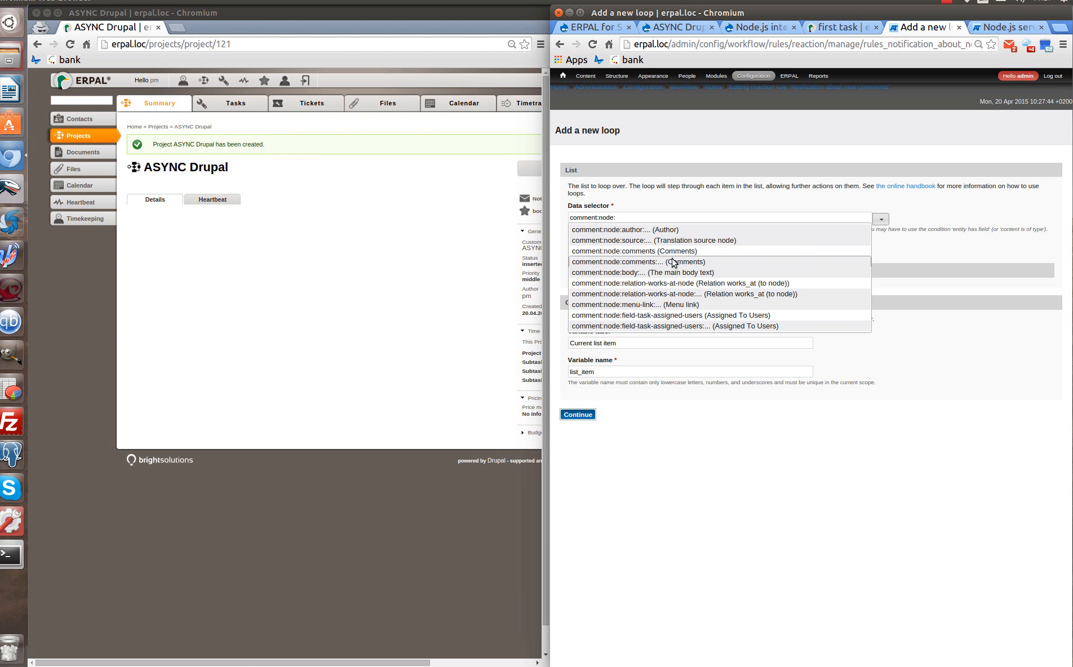
{"action": "left_click", "coordinate": [685, 317]}
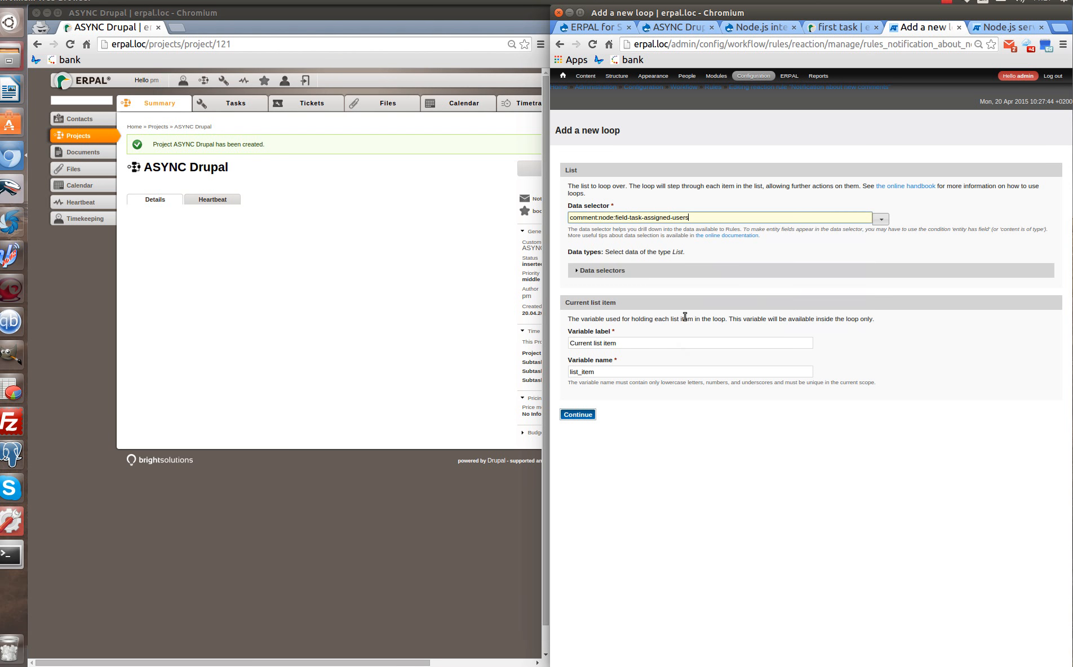
{"action": "left_click", "coordinate": [586, 415]}
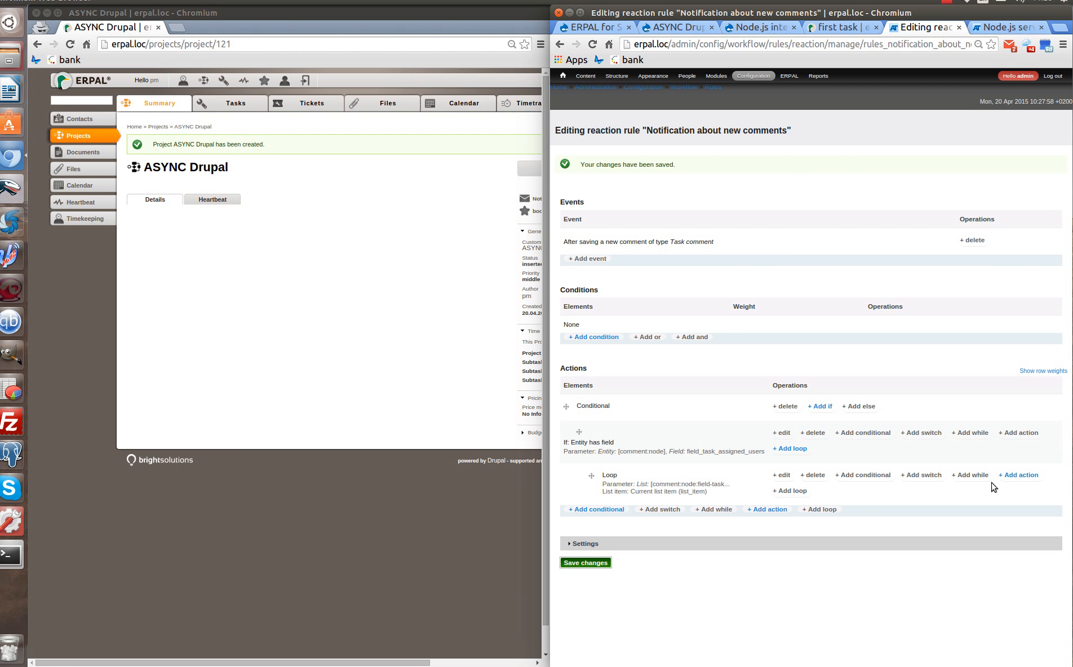
{"action": "left_click", "coordinate": [1021, 475]}
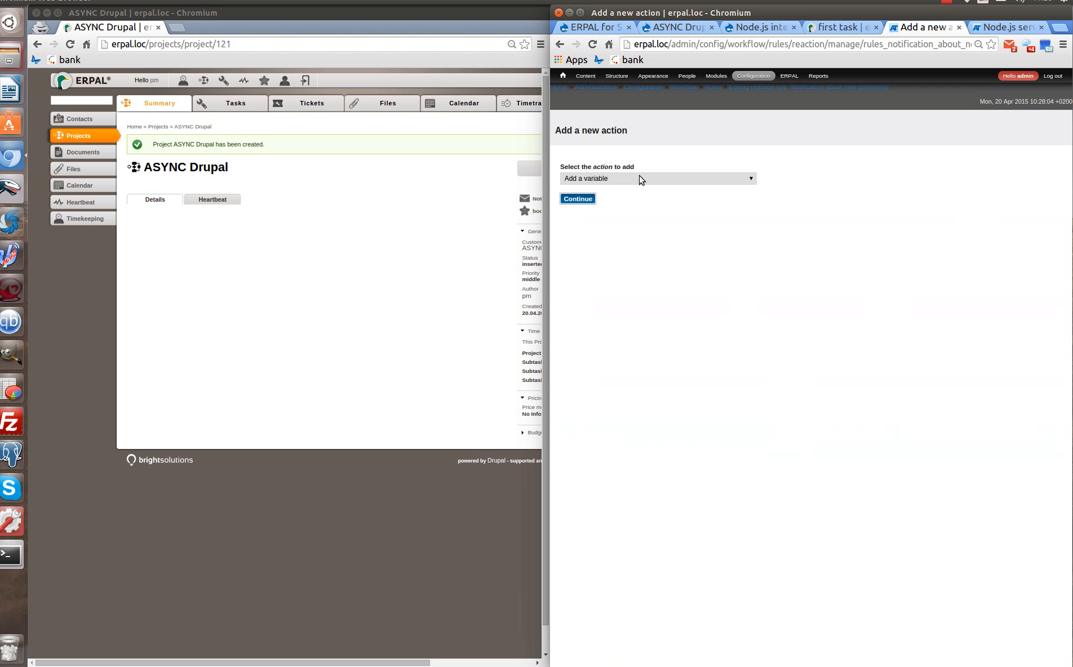
Choose the Node.js message action for the loop.
{"action": "left_click", "coordinate": [636, 177]}
{"action": "scroll", "coordinate": [648, 299], "scroll_direction": "down", "scroll_amount": 8}
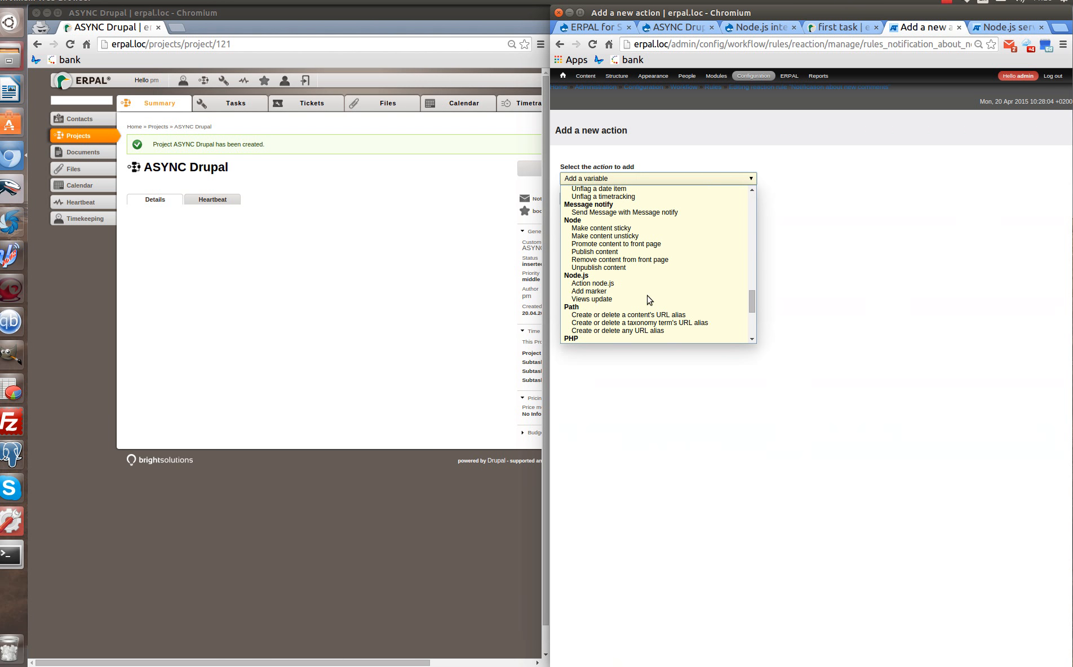
{"action": "left_click", "coordinate": [619, 291]}
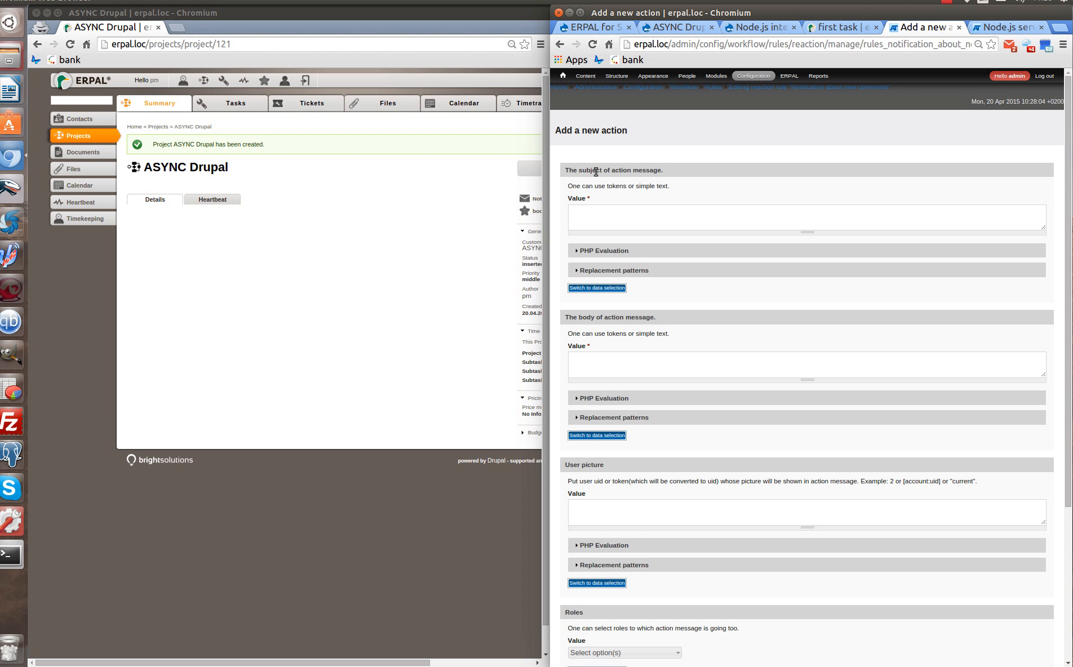
Enter the subject 'New comment was added - [comment:node:title]' and begin the message body.
{"action": "left_click", "coordinate": [600, 218]}
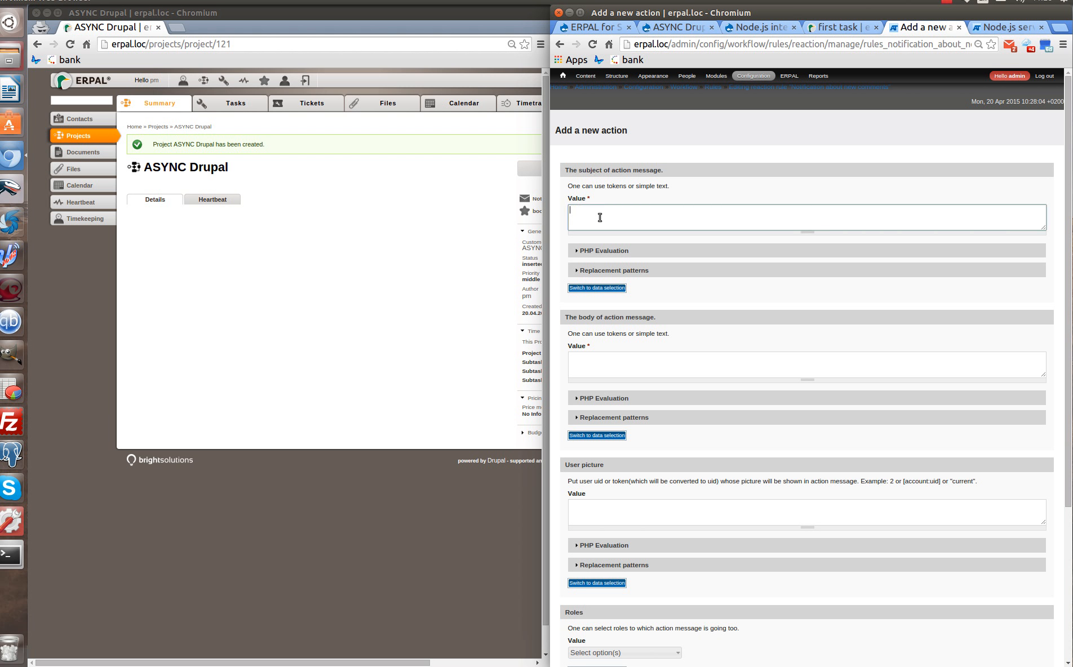
{"action": "type", "text": "New"}
{"action": "left_click", "coordinate": [613, 271]}
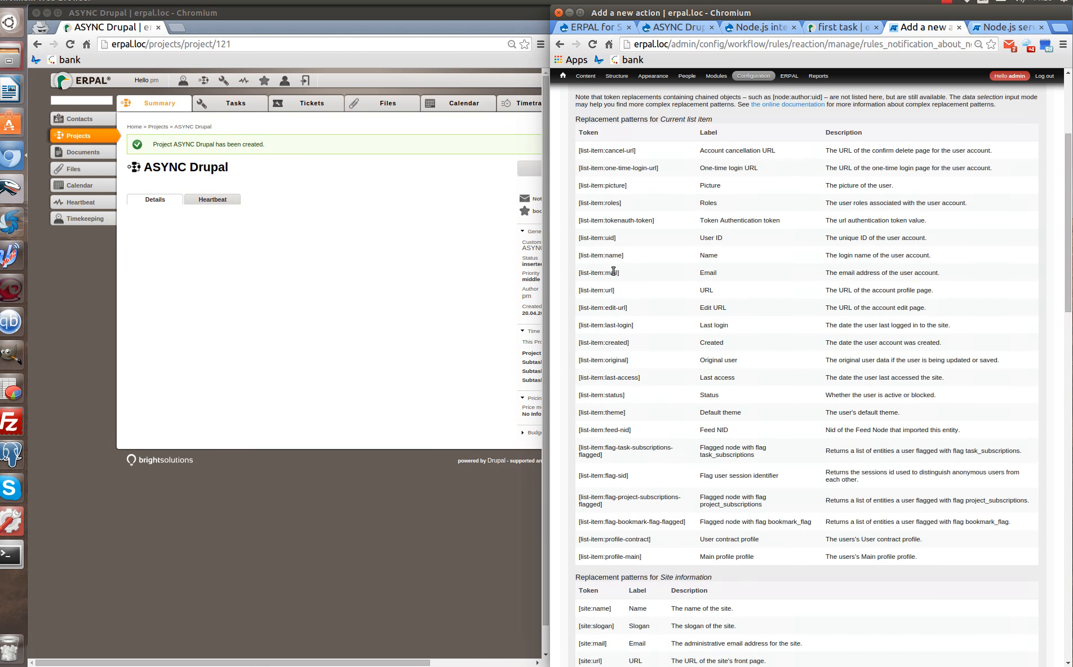
{"action": "scroll", "coordinate": [615, 274], "scroll_direction": "down", "scroll_amount": 6}
{"action": "scroll", "coordinate": [625, 289], "scroll_direction": "down", "scroll_amount": 5}
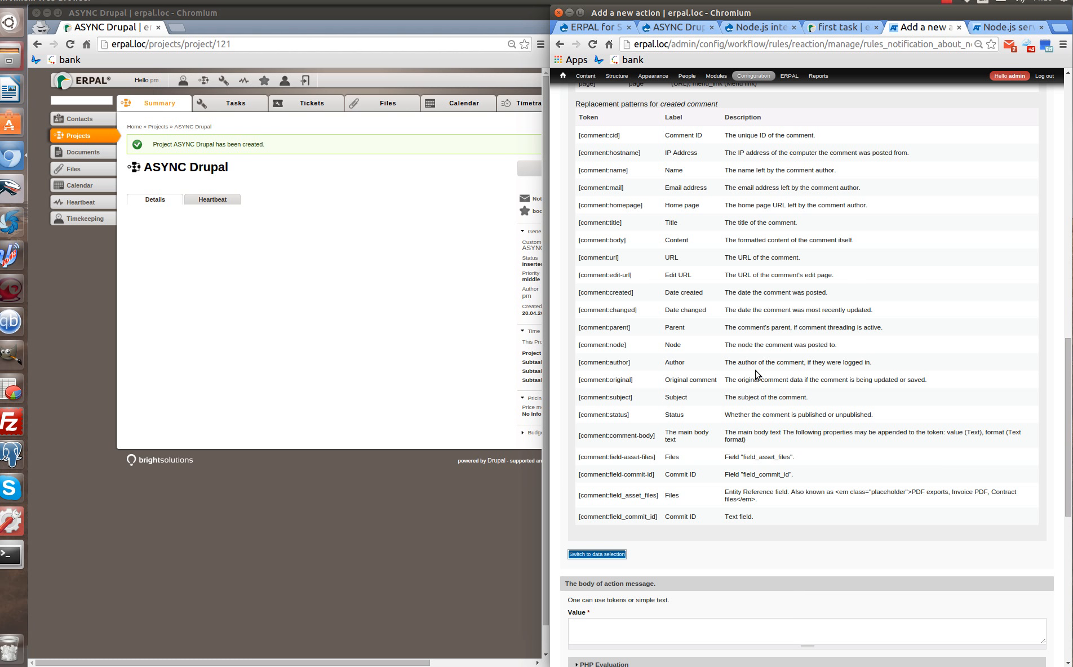
{"action": "left_click_drag", "start_coordinate": [625, 345], "coordinate": [579, 344]}
{"action": "key", "text": "ctrl+c"}
{"action": "scroll", "coordinate": [921, 343], "scroll_direction": "up", "scroll_amount": 12}
{"action": "scroll", "coordinate": [905, 339], "scroll_direction": "up", "scroll_amount": 5}
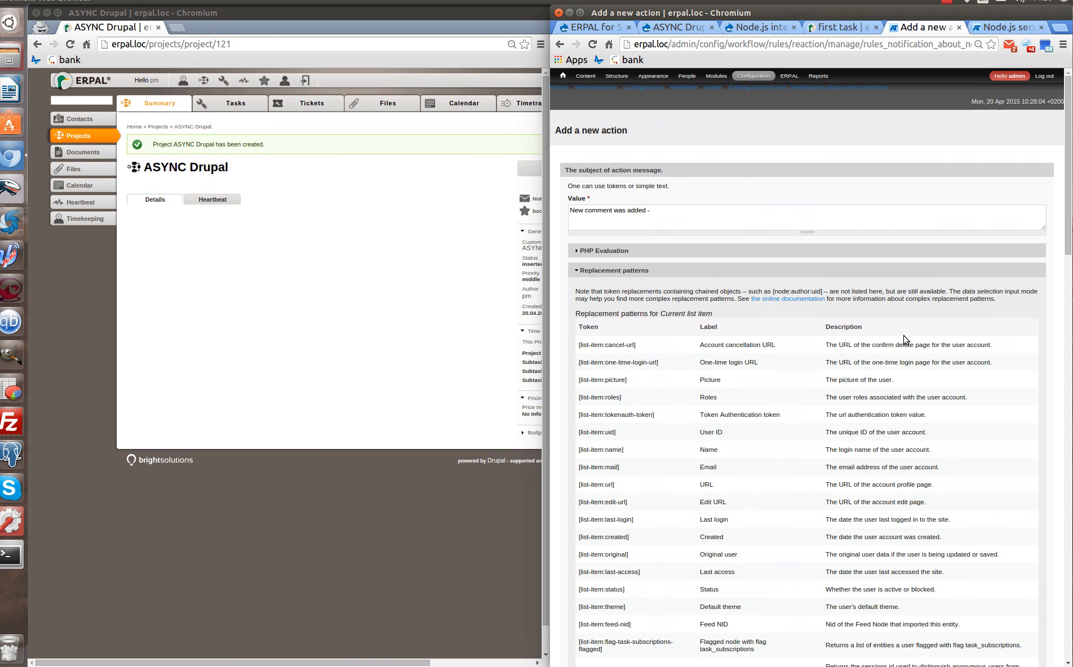
{"action": "left_click", "coordinate": [643, 265]}
{"action": "middle_click", "coordinate": [678, 213]}
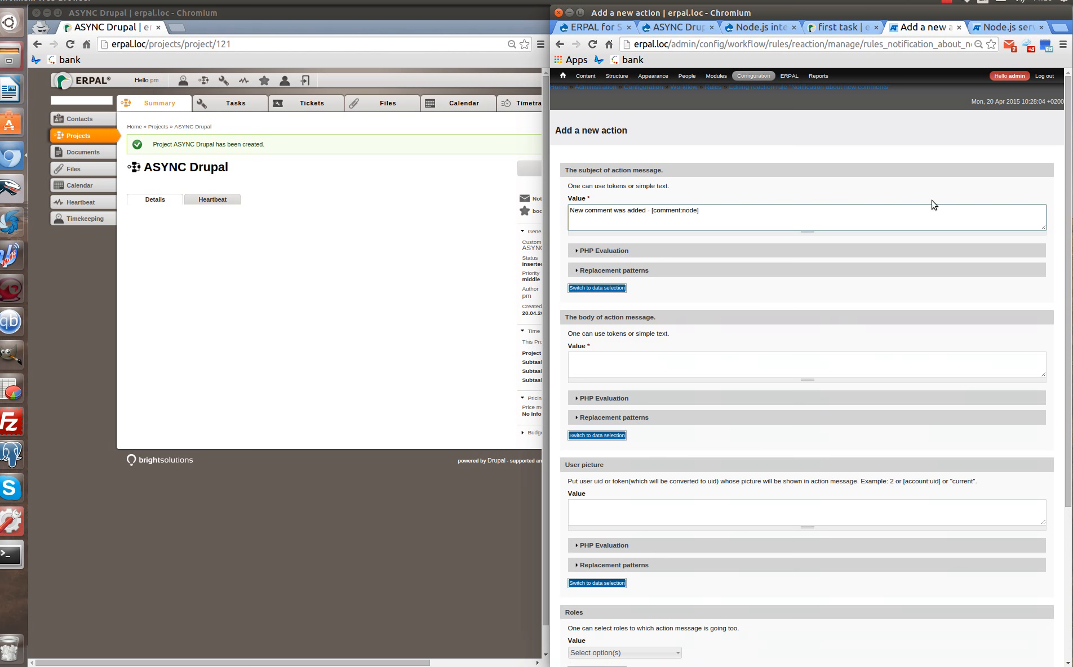
{"action": "type", "text": "title"}
{"action": "left_click", "coordinate": [616, 363]}
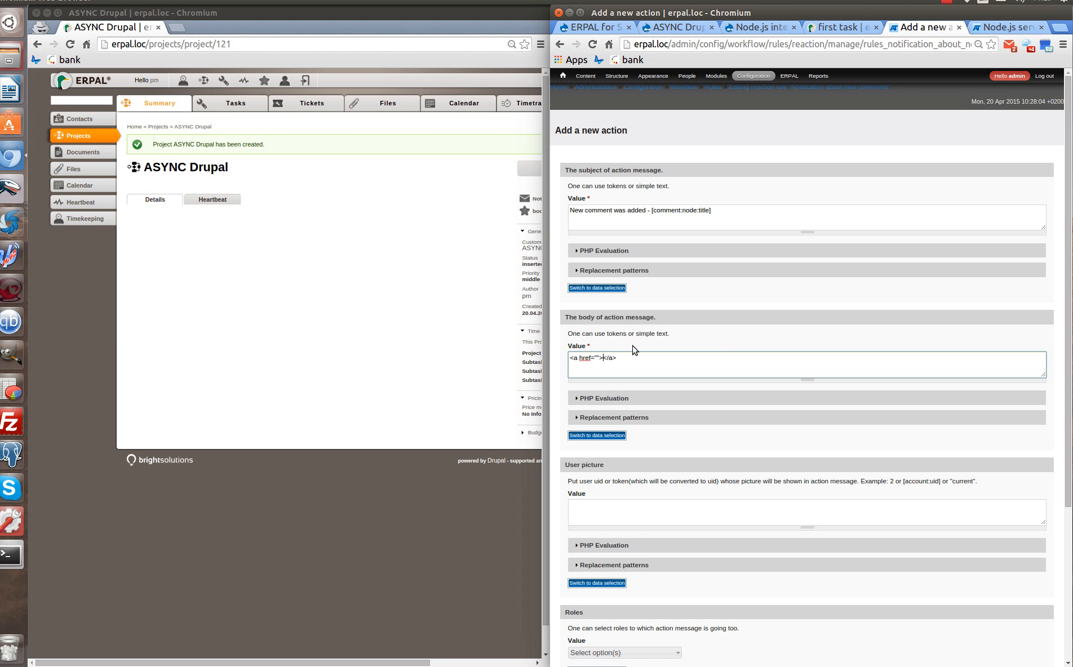
Make the body <a href="[comment:node:url]">[comment:subject]</a> and set user picture to [comment:author].
{"action": "key", "text": "ctrl+v"}
{"action": "double_click", "coordinate": [642, 358]}
{"action": "left_click", "coordinate": [648, 359]}
{"action": "key", "text": "BackSpace"}
{"action": "key", "text": "BackSpace"}
{"action": "key", "text": "BackSpace"}
{"action": "key", "text": "BackSpace"}
{"action": "type", "text": "subject"}
{"action": "left_click", "coordinate": [596, 358]}
{"action": "type", "text": "[comment:node:url"}
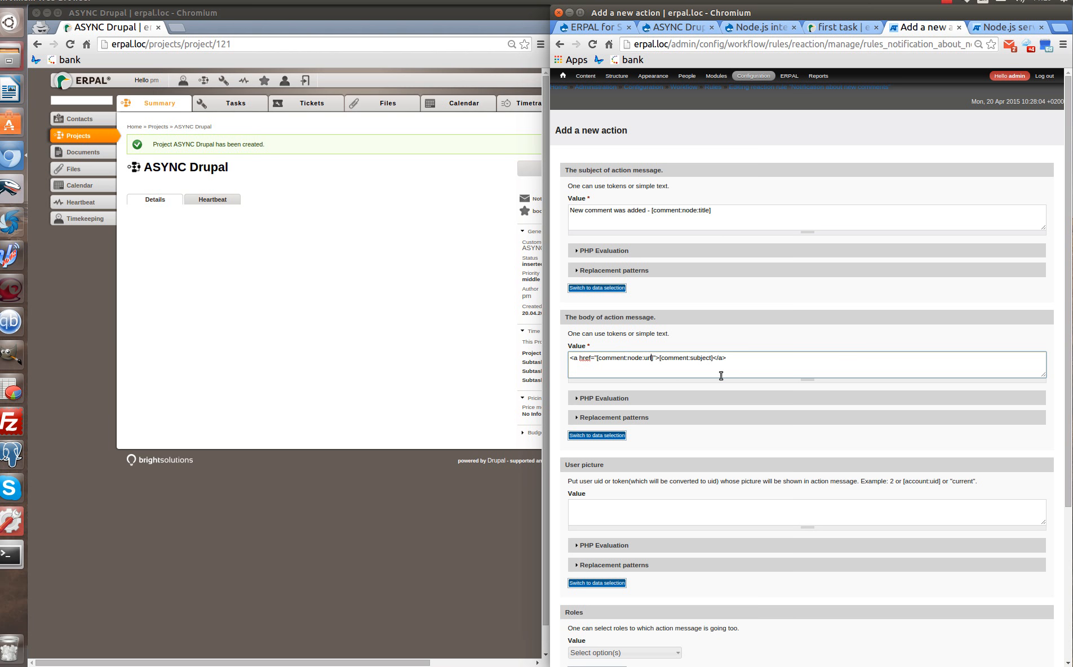
{"action": "scroll", "coordinate": [713, 366], "scroll_direction": "down", "scroll_amount": 1}
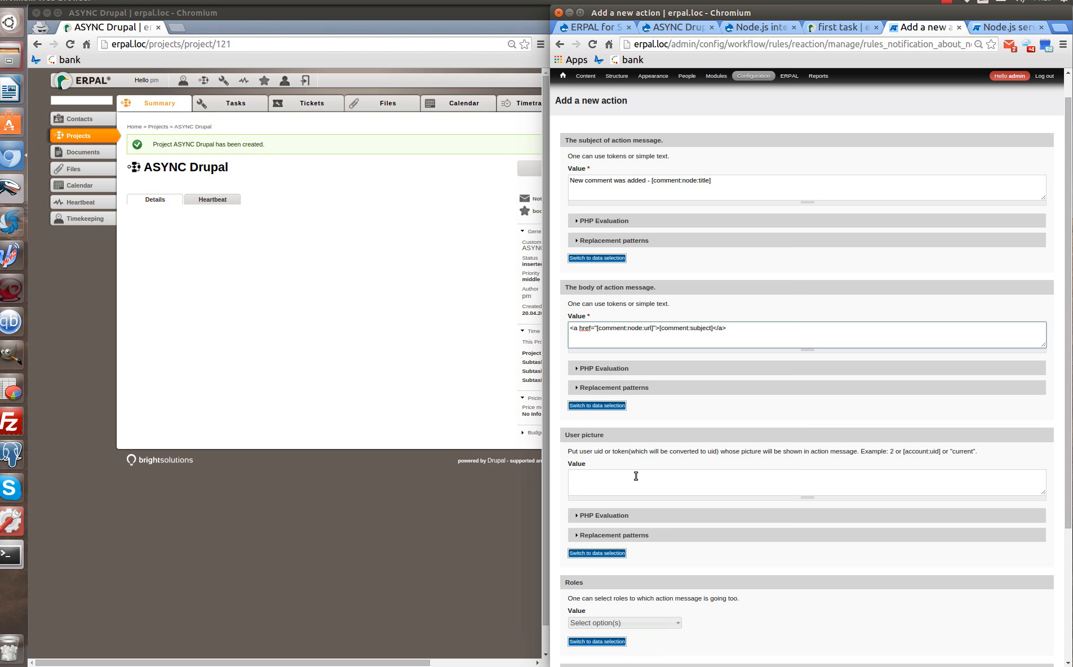
{"action": "left_click", "coordinate": [632, 484]}
{"action": "key", "text": "ctrl+v"}
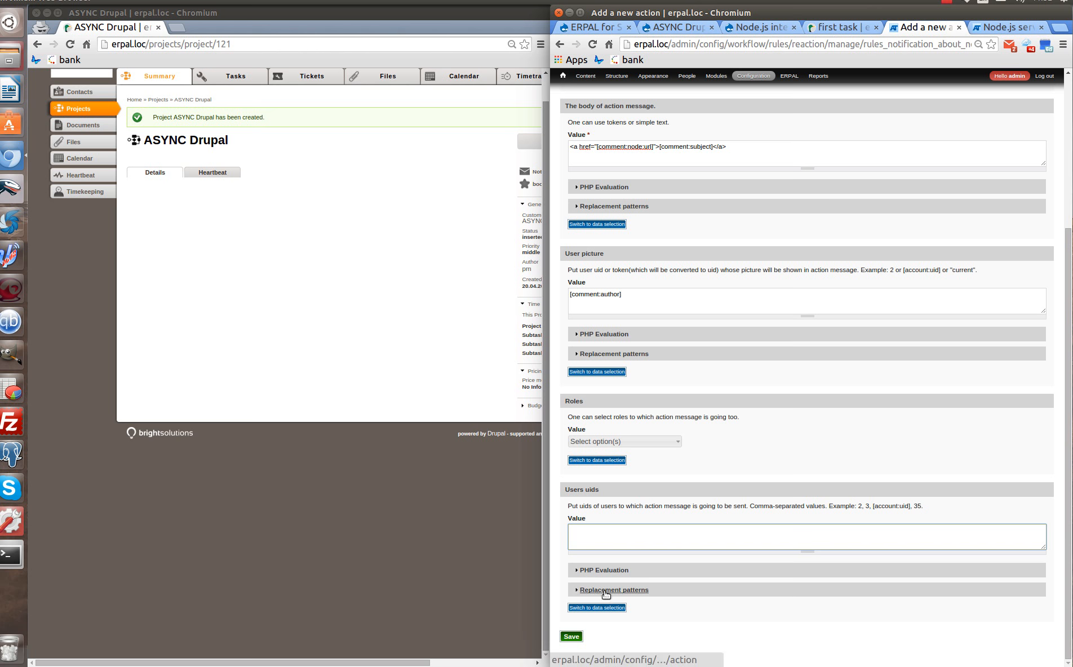
Set the Users uids to [list-item:uid] and save the Node.js action.
{"action": "left_click", "coordinate": [601, 591]}
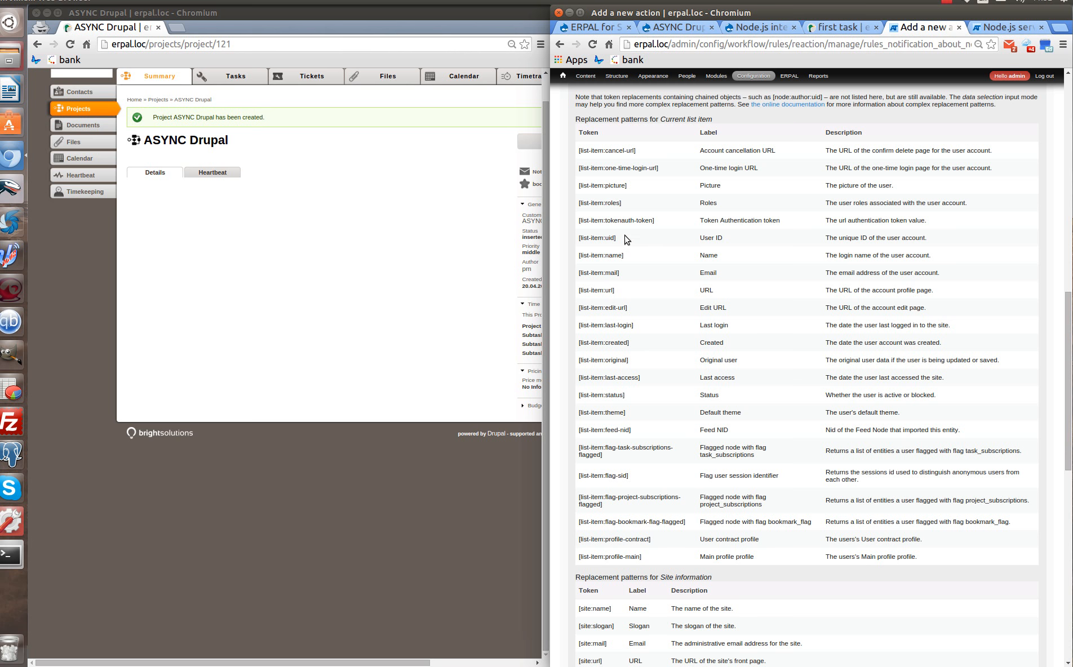
{"action": "left_click_drag", "start_coordinate": [626, 239], "coordinate": [577, 238]}
{"action": "key", "text": "ctrl+c"}
{"action": "scroll", "coordinate": [835, 273], "scroll_direction": "up", "scroll_amount": 4}
{"action": "left_click", "coordinate": [619, 286]}
{"action": "left_click", "coordinate": [592, 541]}
{"action": "key", "text": "ctrl+v"}
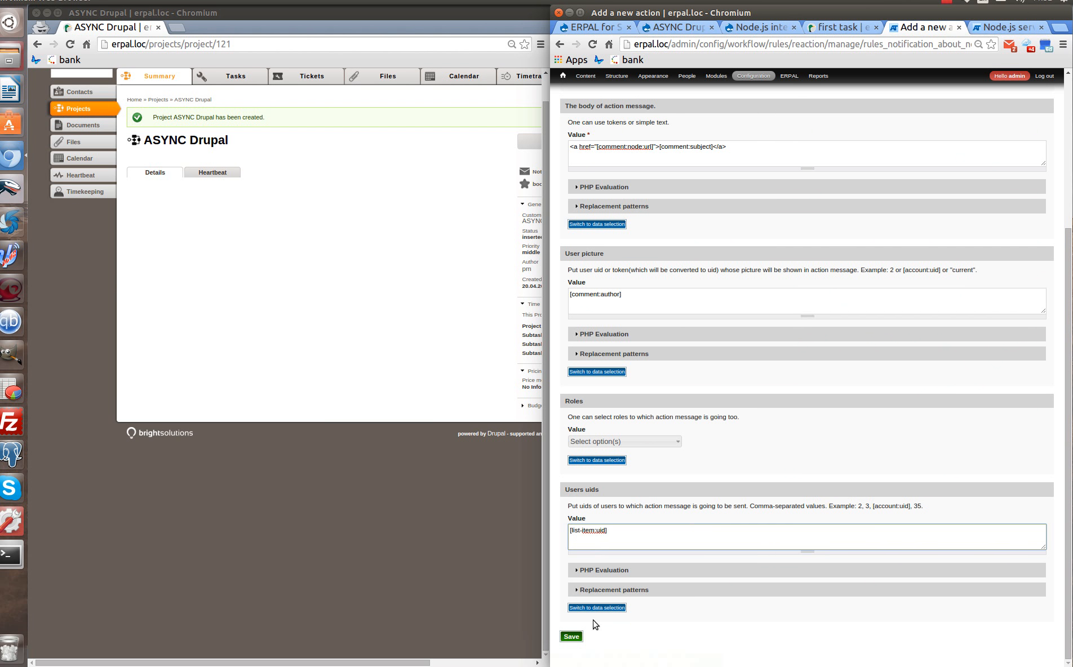
{"action": "left_click", "coordinate": [571, 638]}
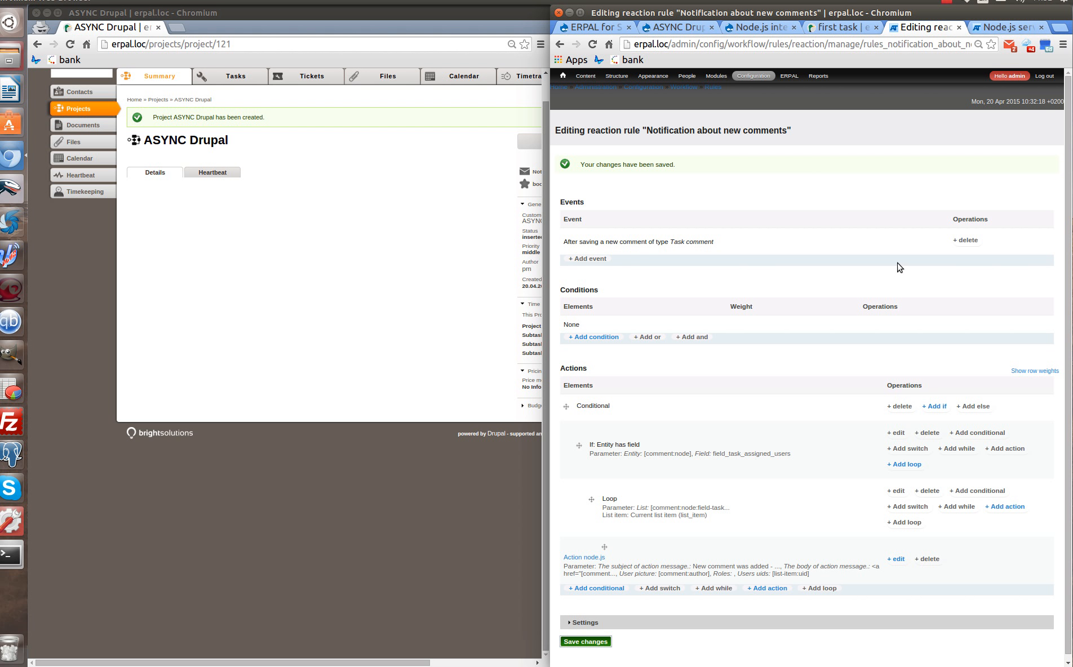
Show the Home dashboard as admin and open ASYNC Drupal's 'first task' as pm.
{"action": "left_click", "coordinate": [561, 77]}
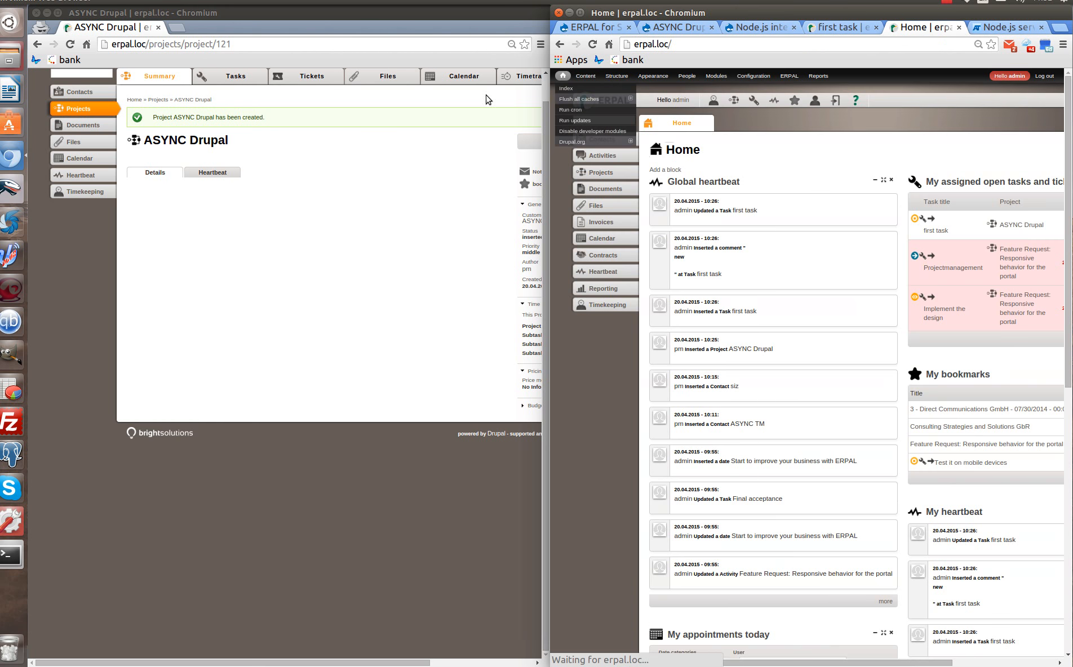
{"action": "scroll", "coordinate": [156, 169], "scroll_direction": "up", "scroll_amount": 1}
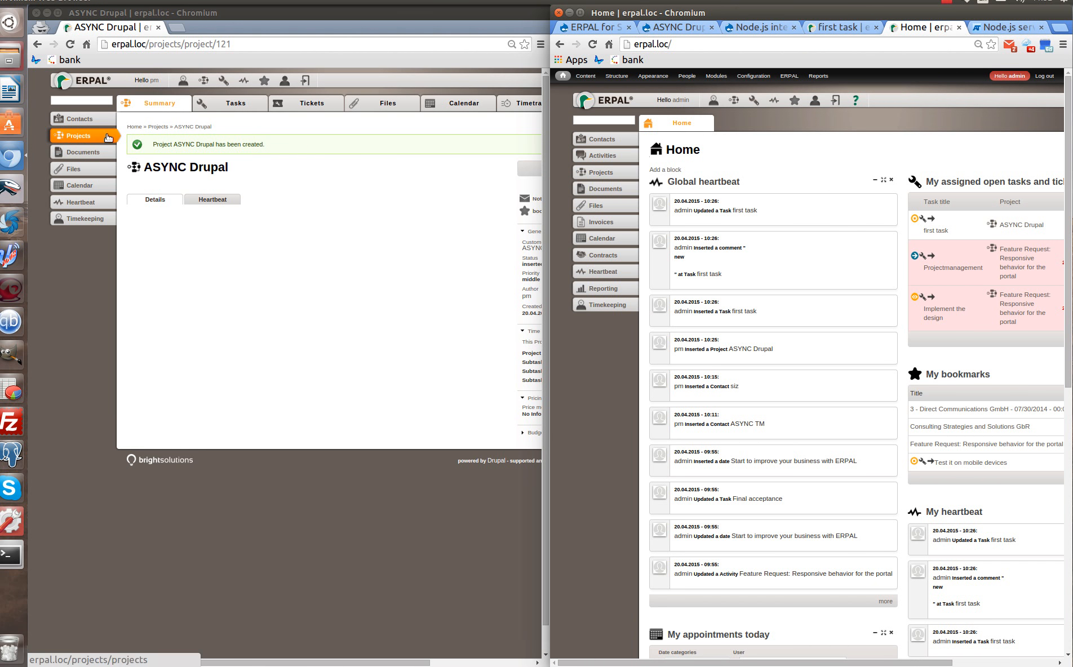
{"action": "left_click", "coordinate": [217, 109]}
{"action": "left_click", "coordinate": [203, 237]}
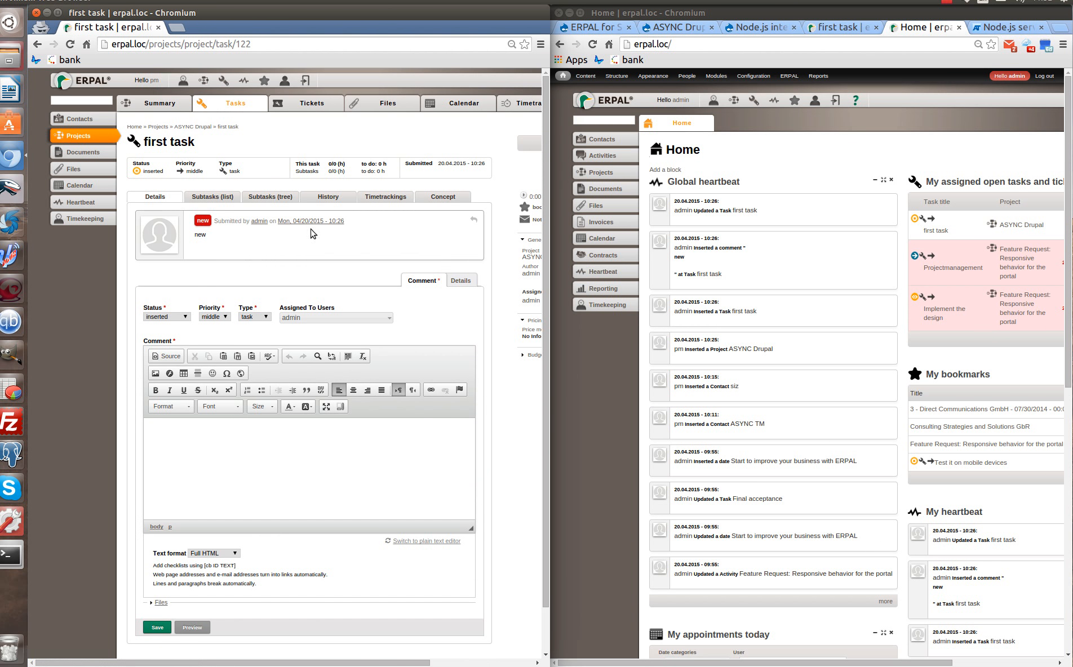
Post the comment 'new comment' on first task as pm.
{"action": "left_click", "coordinate": [213, 445]}
{"action": "type", "text": "new comment"}
{"action": "scroll", "coordinate": [175, 600], "scroll_direction": "down", "scroll_amount": 2}
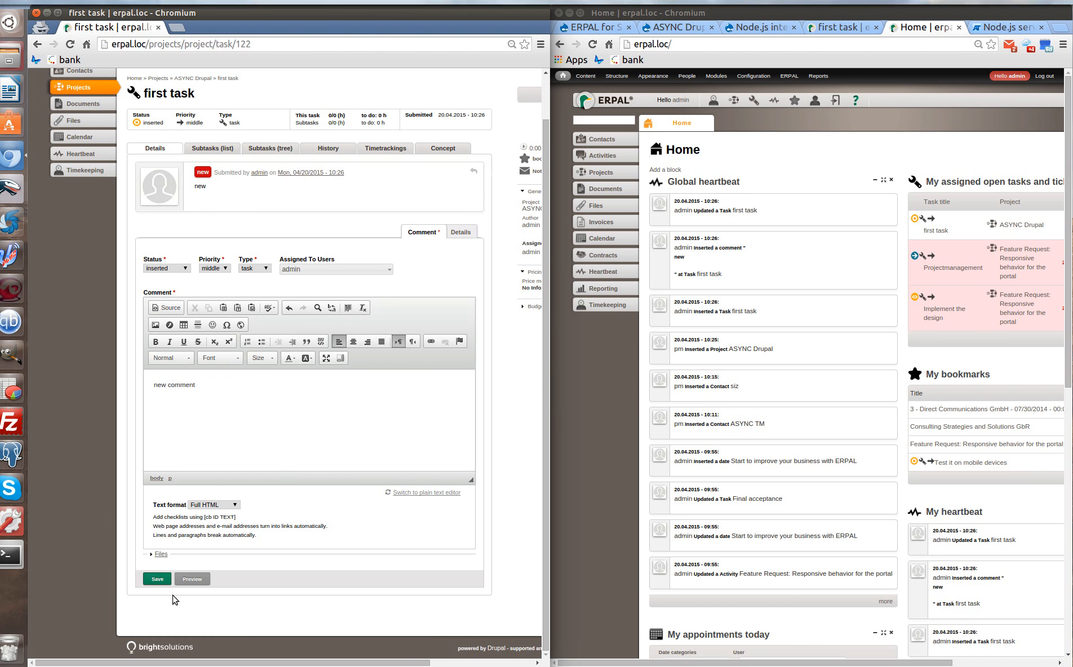
{"action": "left_click", "coordinate": [158, 580]}
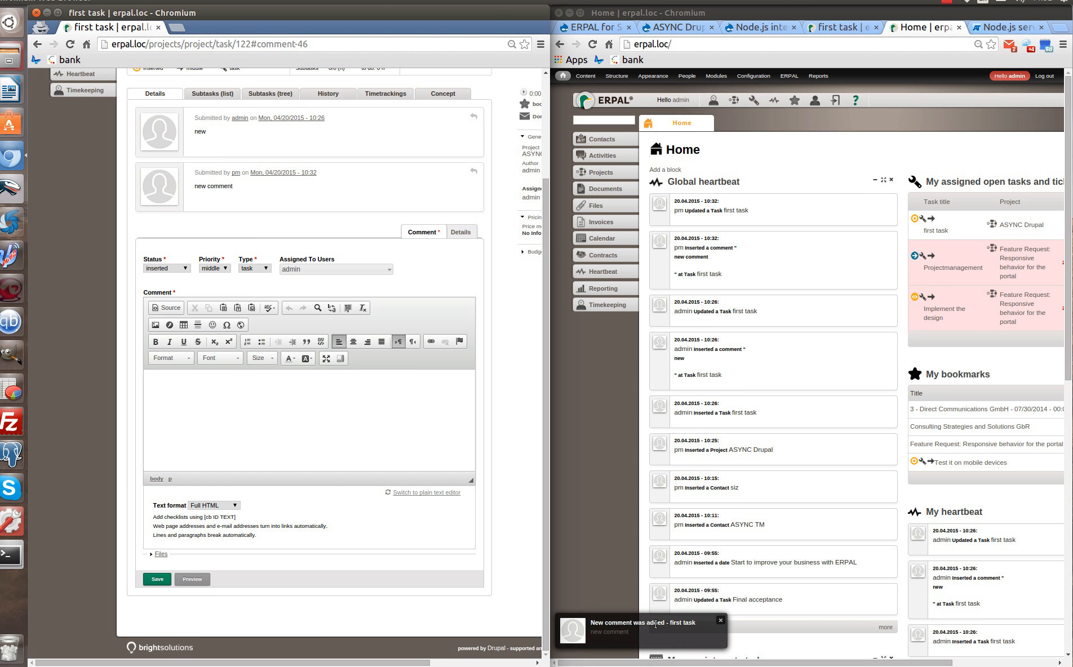
In the admin window, dismiss the new-comment popup and open first task from Global heartbeat.
{"action": "left_click", "coordinate": [610, 635]}
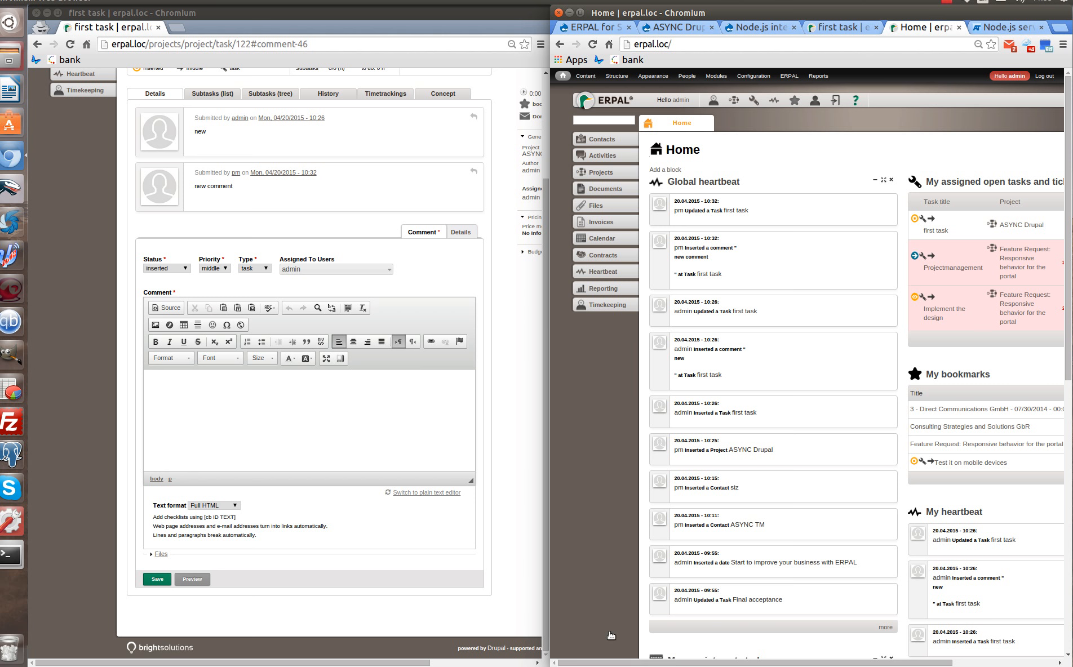
{"action": "left_click", "coordinate": [742, 215]}
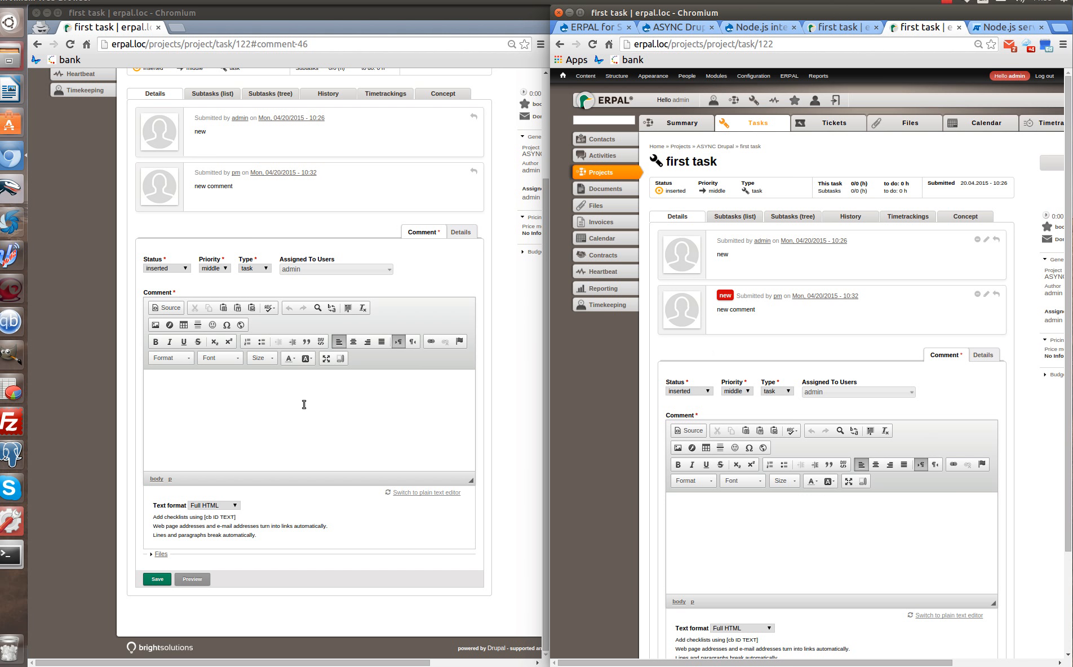
{"action": "left_click", "coordinate": [283, 406]}
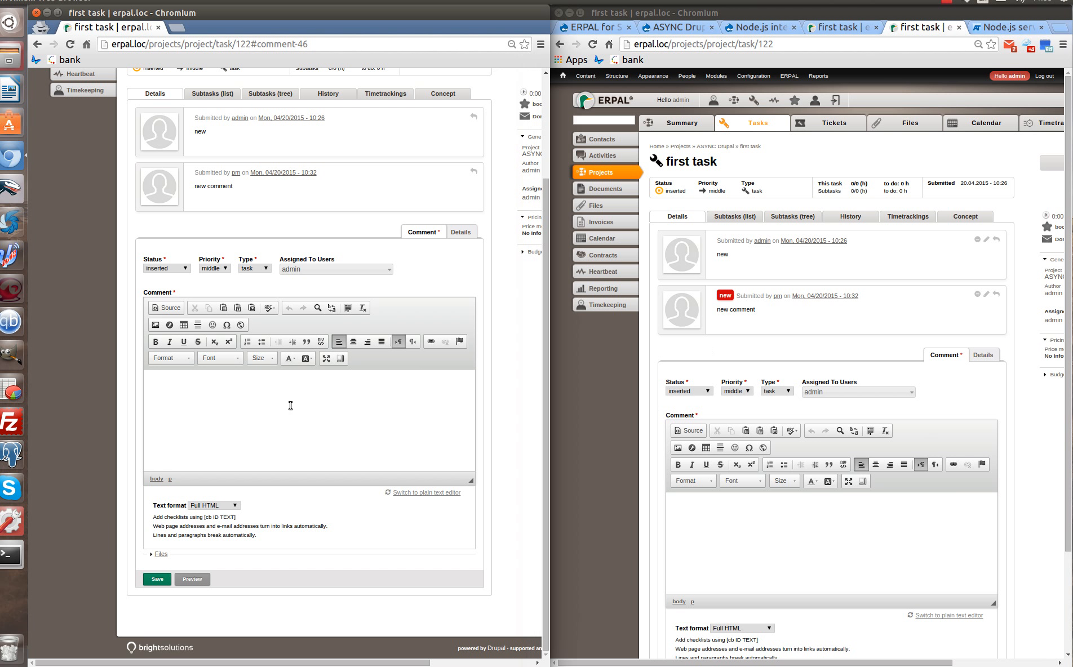